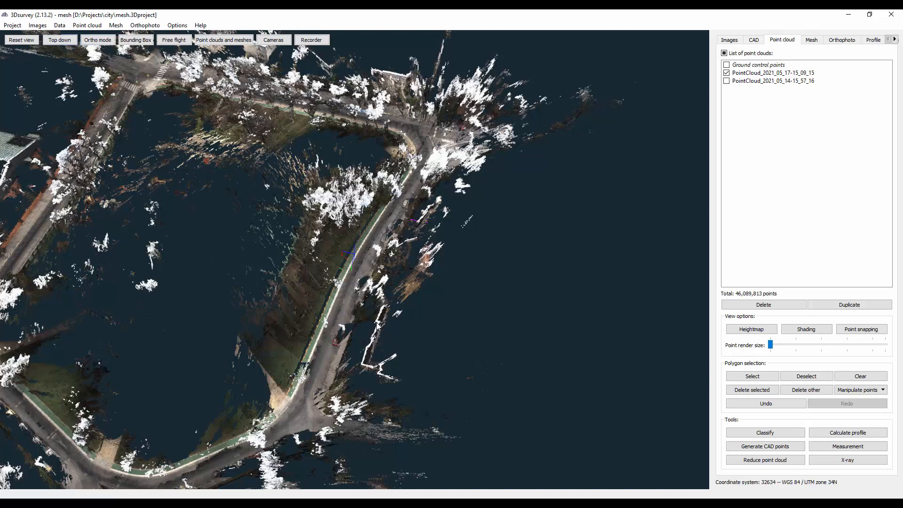
Step: Examine the street point cloud from above and at ground level along the green path, wooden fence and white kerb
left_click_drag(371, 333, 334, 318)
scroll(334, 318, "up", 3)
scroll(332, 321, "up", 1)
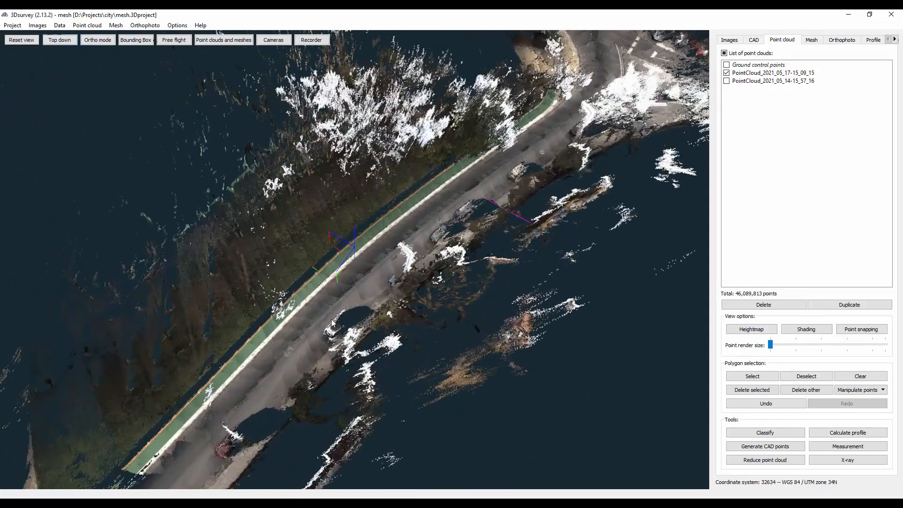
scroll(331, 319, "up", 5)
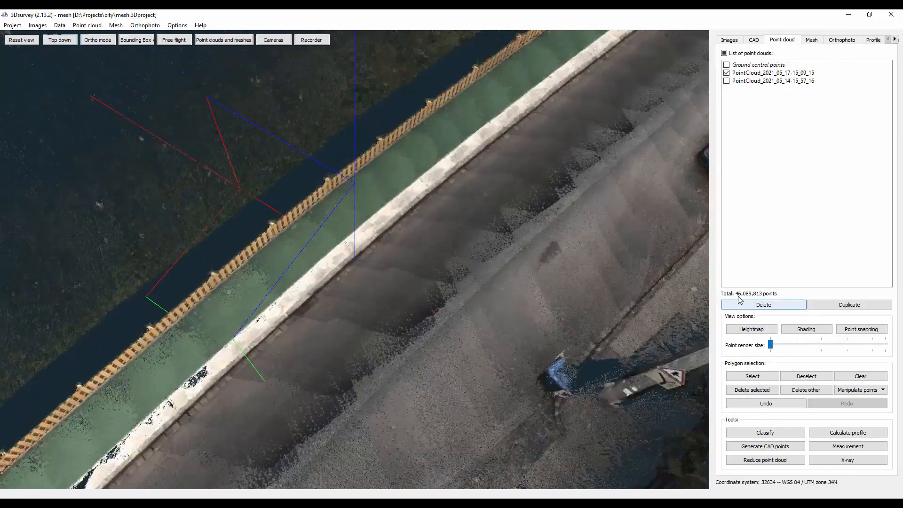
left_click_drag(445, 316, 468, 258)
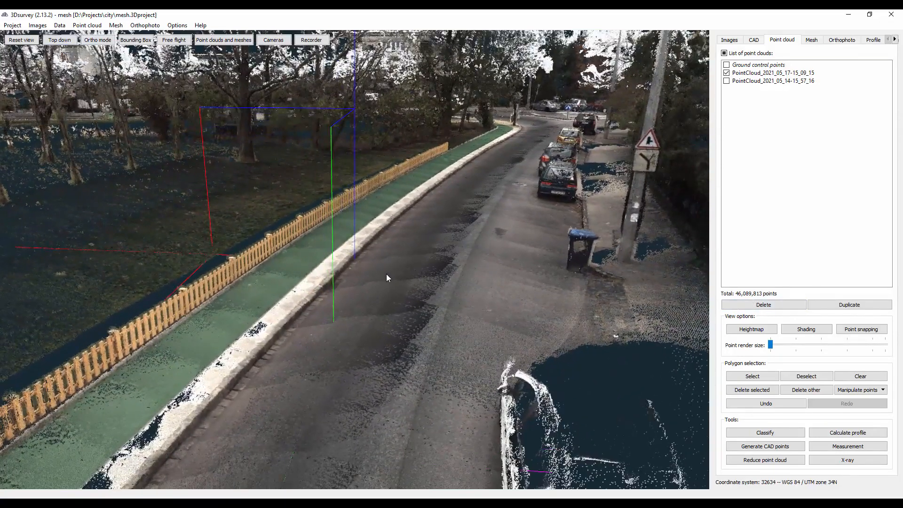
scroll(378, 299, "up", 2)
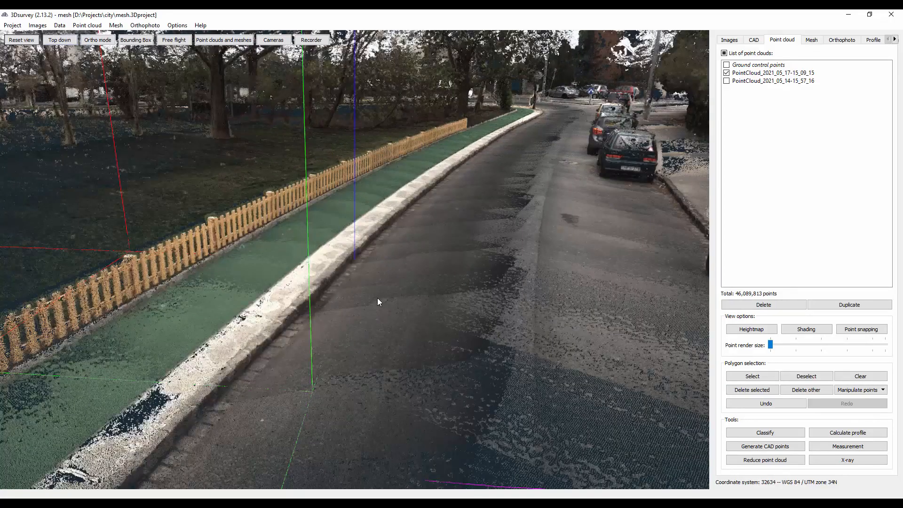
scroll(377, 300, "up", 2)
mouse_move(538, 250)
left_mouse_down()
mouse_move(547, 252)
mouse_move(525, 256)
left_mouse_up()
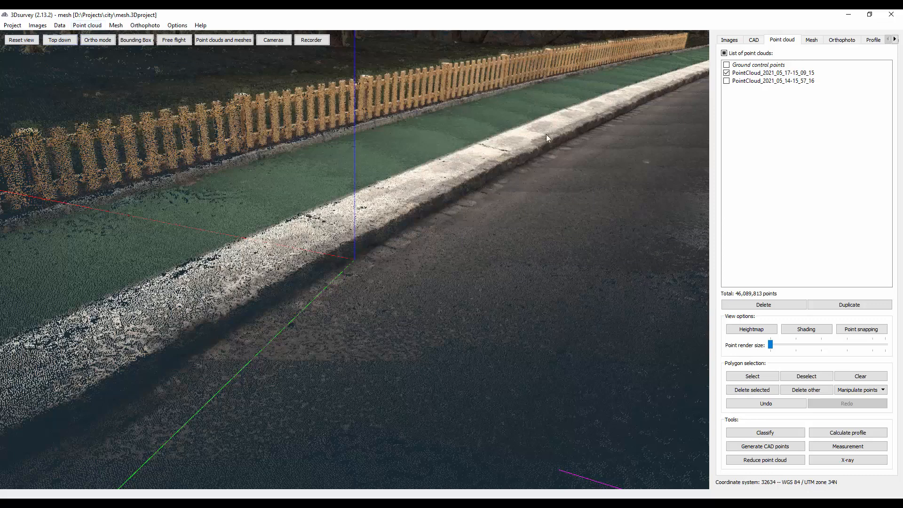
right_click(763, 78)
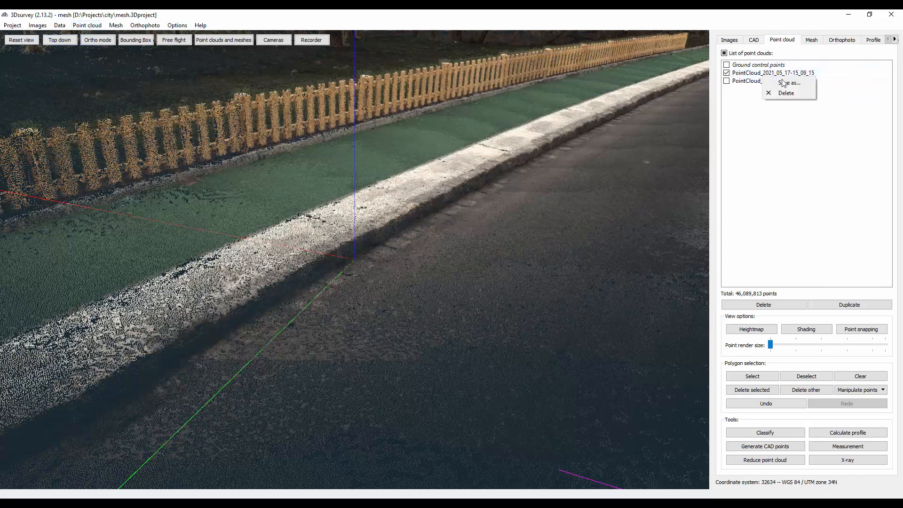
left_click(784, 83)
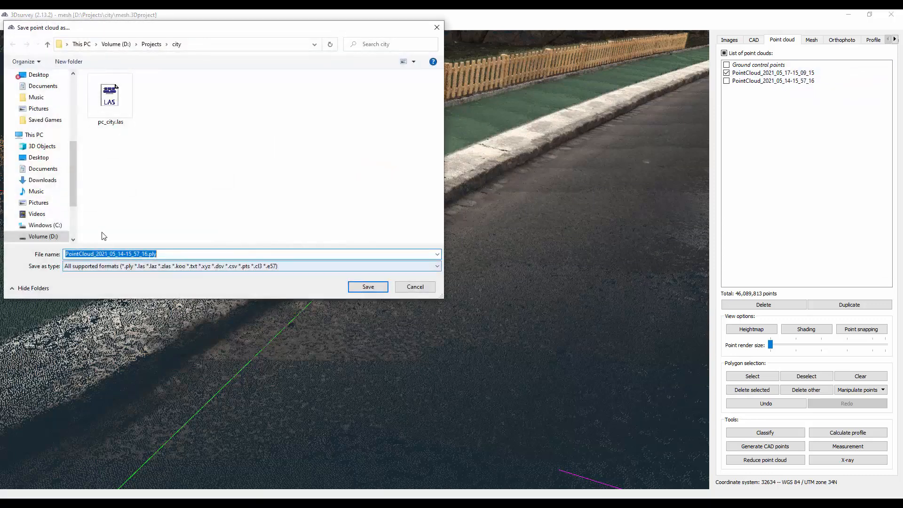
left_click(111, 118)
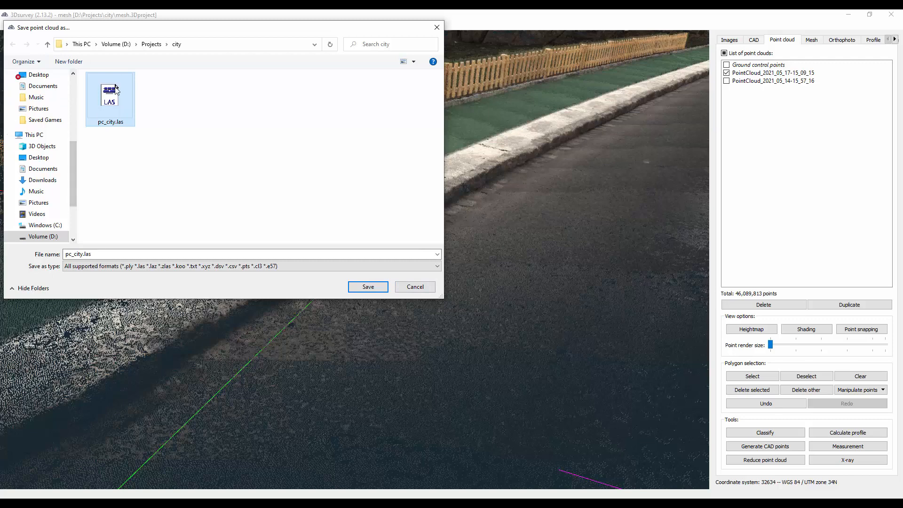
left_click(426, 291)
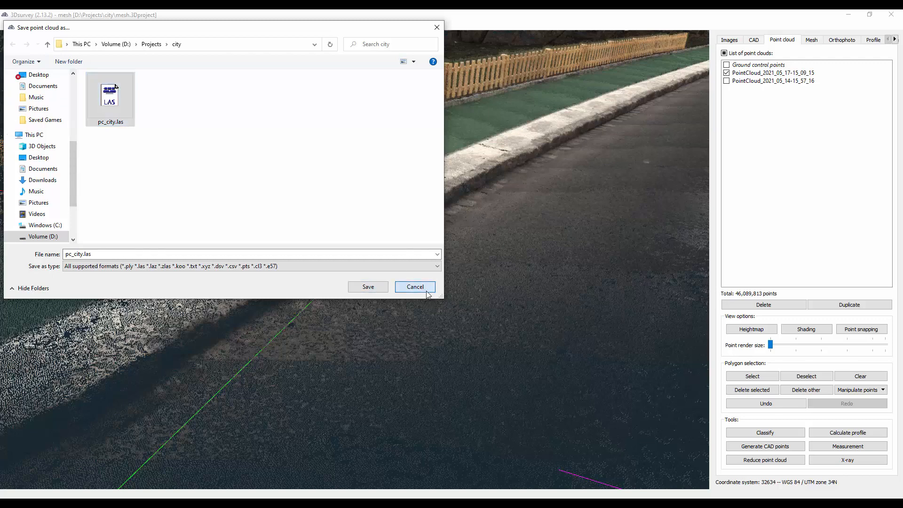
left_click(428, 291)
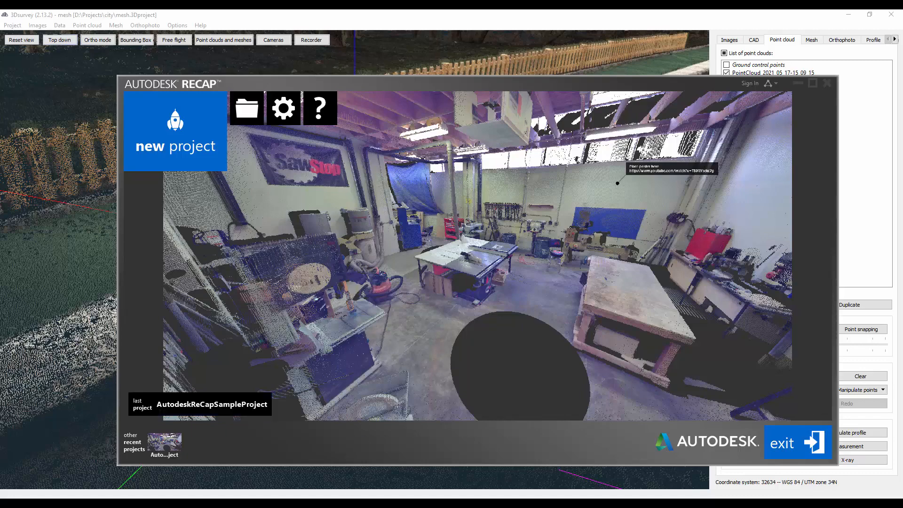
Step: Switch to the web browser and read the Autodesk article comparing ReCap and ReCap Pro, including its note on the trial licence
left_click(242, 503)
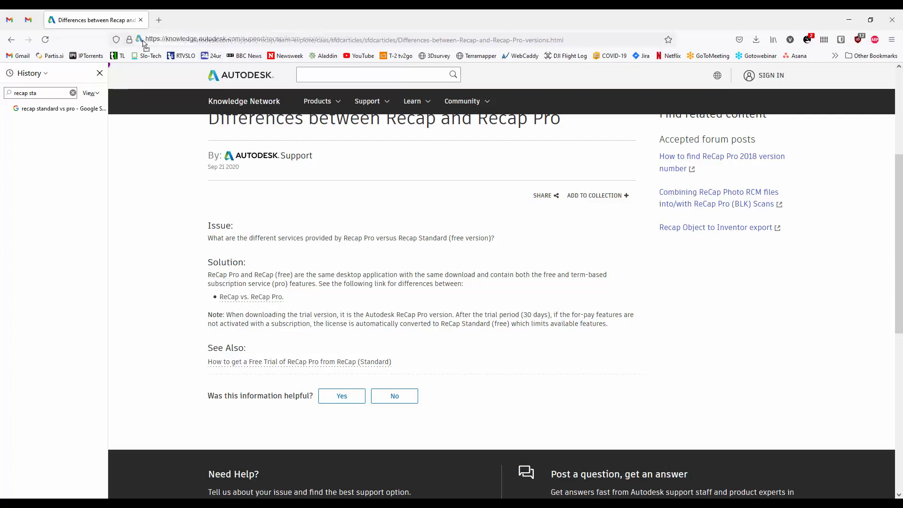
left_click(142, 39)
left_click_drag(142, 39, 602, 53)
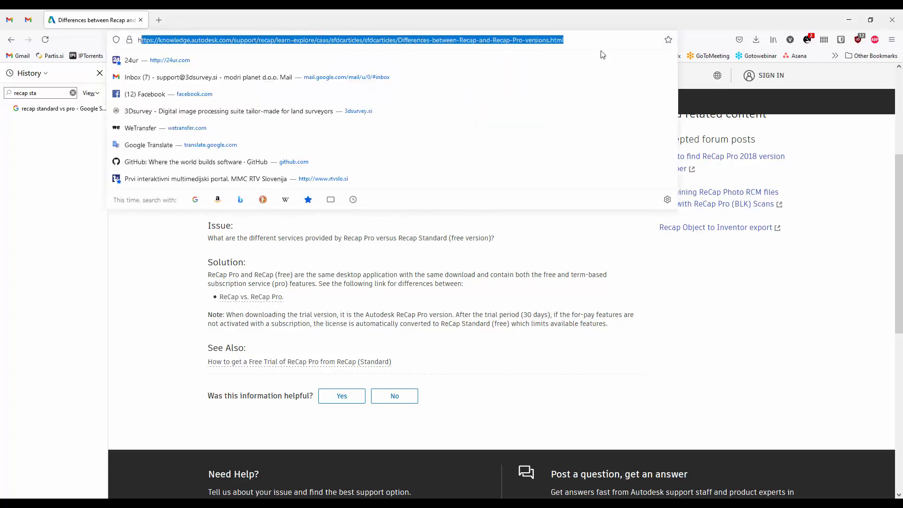
left_click(675, 359)
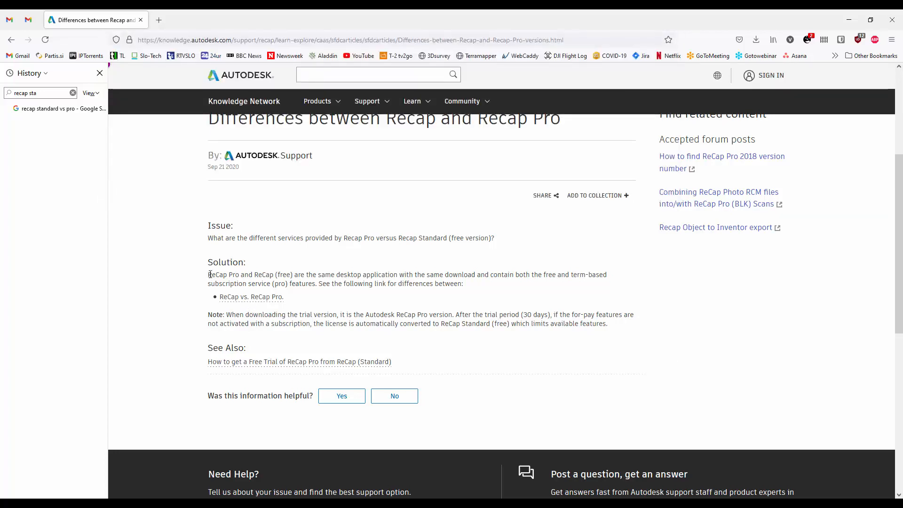
left_click_drag(254, 276, 292, 278)
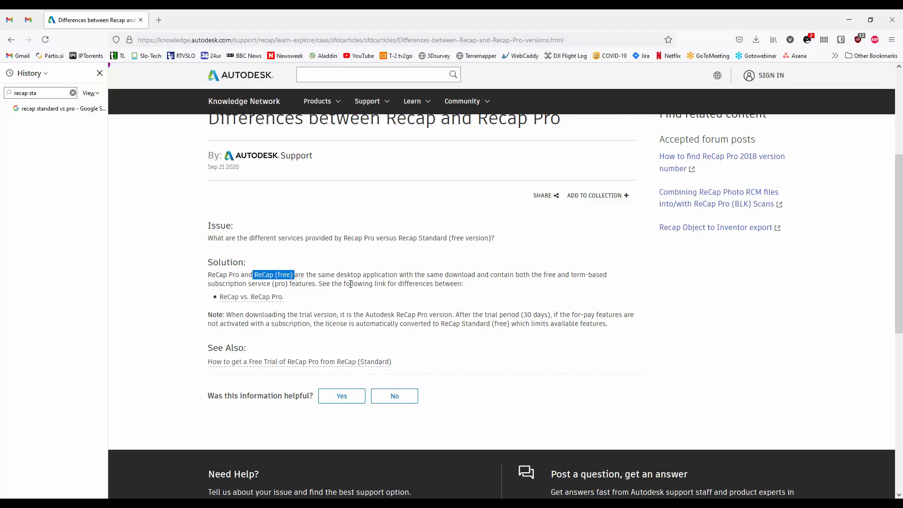
left_click_drag(225, 283, 503, 300)
left_click_drag(454, 315, 640, 333)
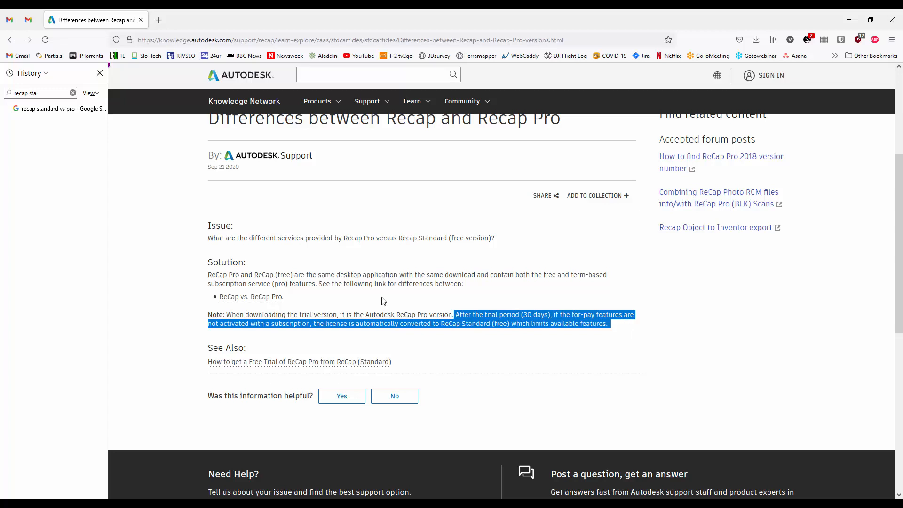
left_click(386, 325)
left_click_drag(319, 324, 646, 345)
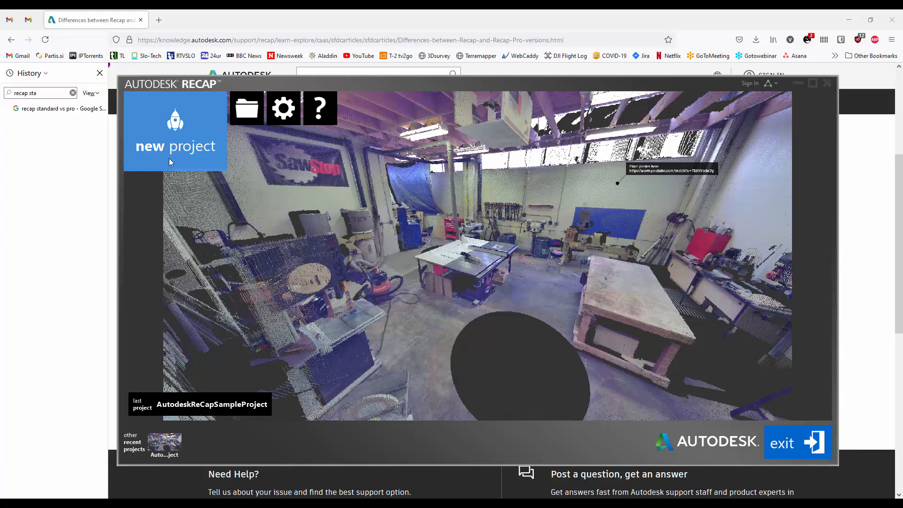
Step: Switch to Autodesk ReCap and create a new project named CityPointCloud in the default save folder
left_click(175, 126)
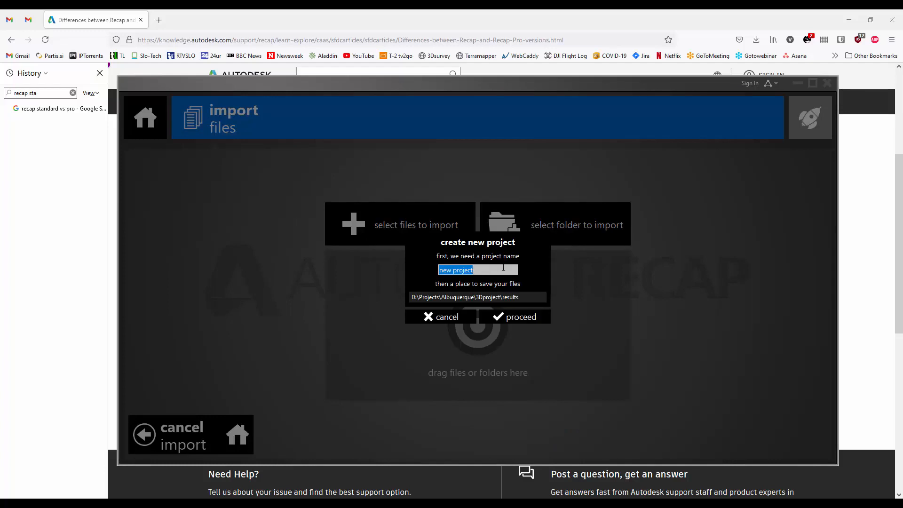
type("CityPointCloud")
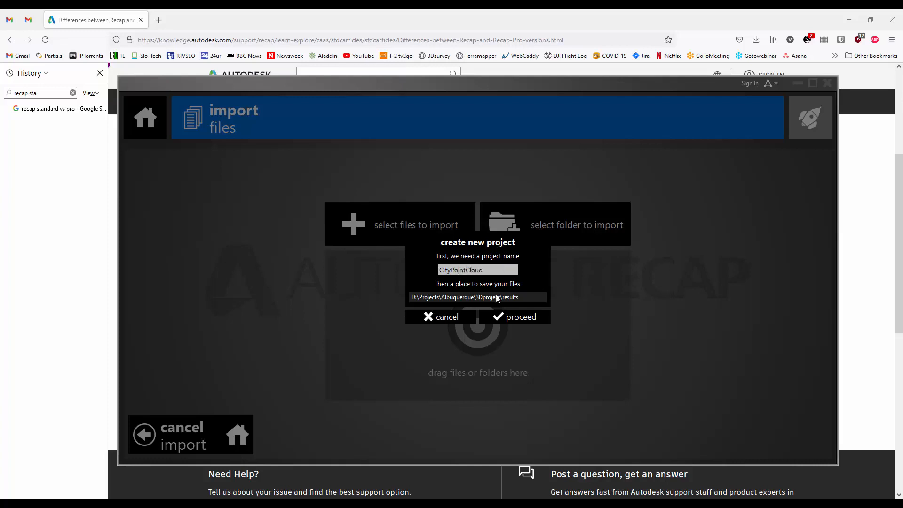
left_click(509, 319)
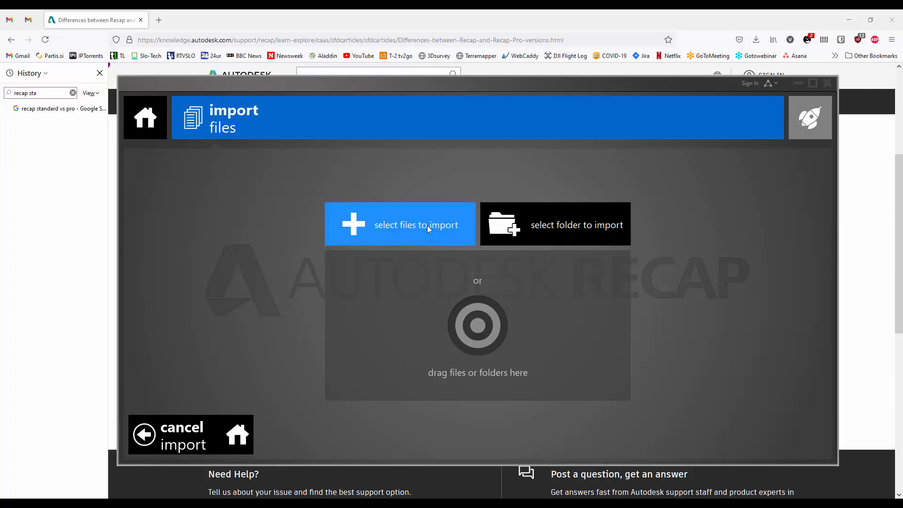
Step: Import the point cloud file pc_city.las from D:\Projects\city and start indexing the scans
left_click(405, 231)
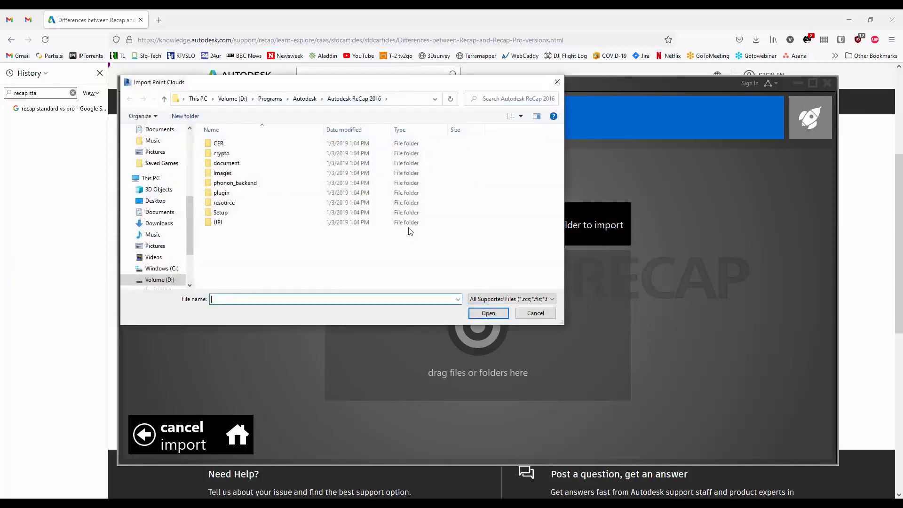
left_click(232, 98)
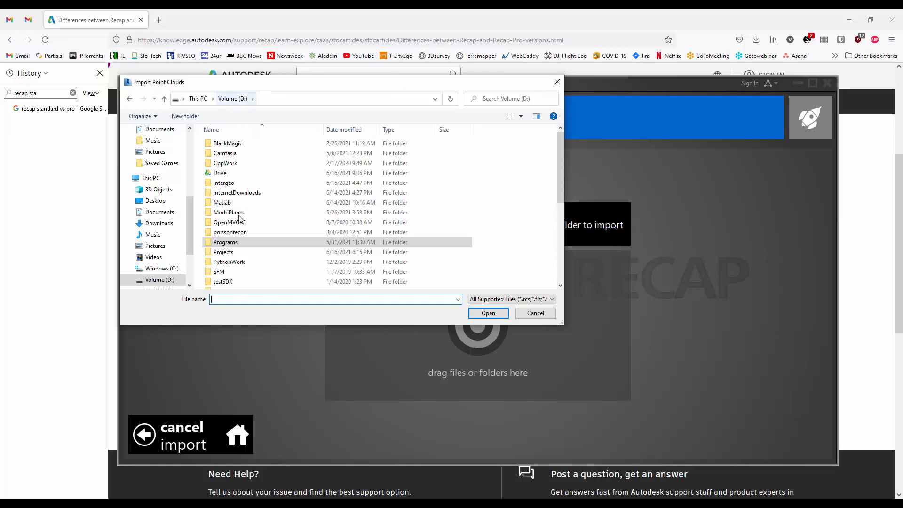
double_click(233, 252)
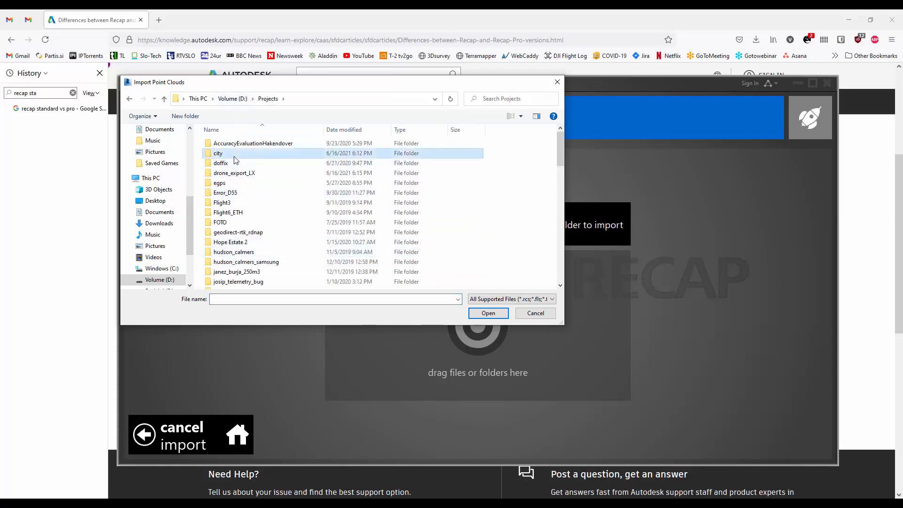
double_click(235, 159)
left_click(233, 158)
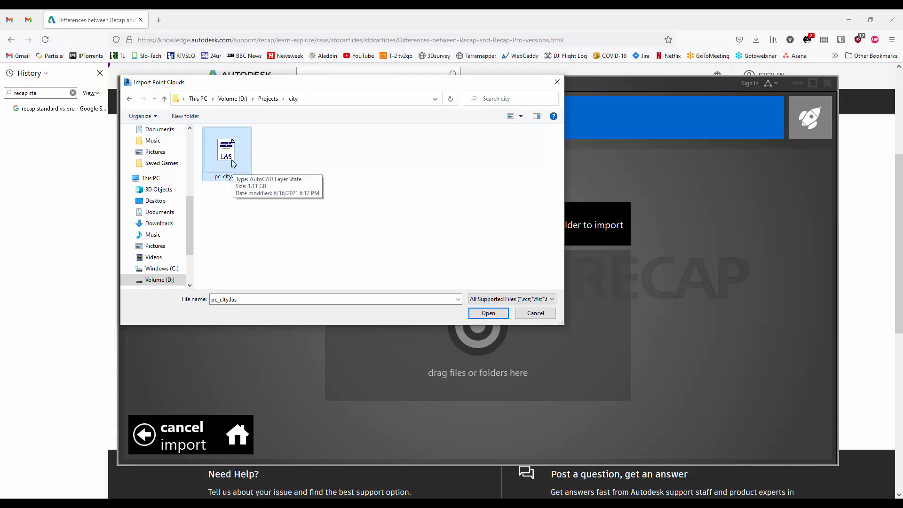
double_click(232, 160)
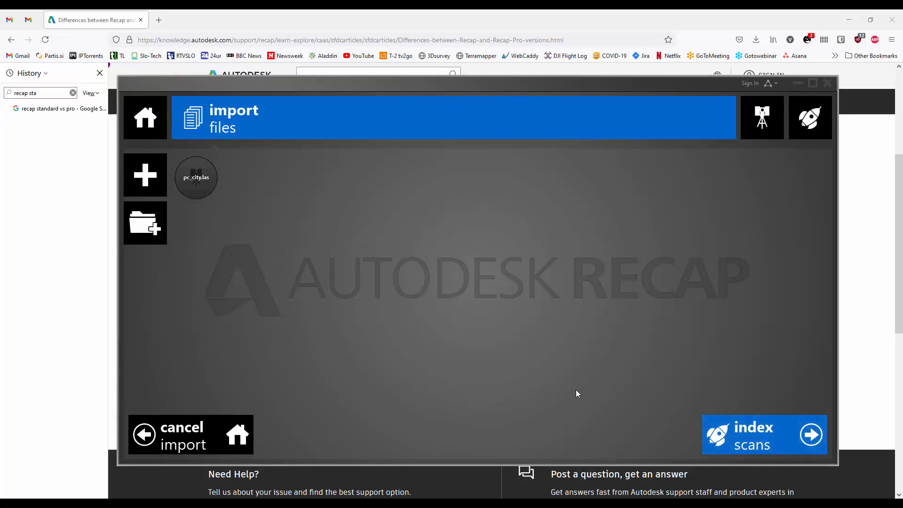
left_click(748, 441)
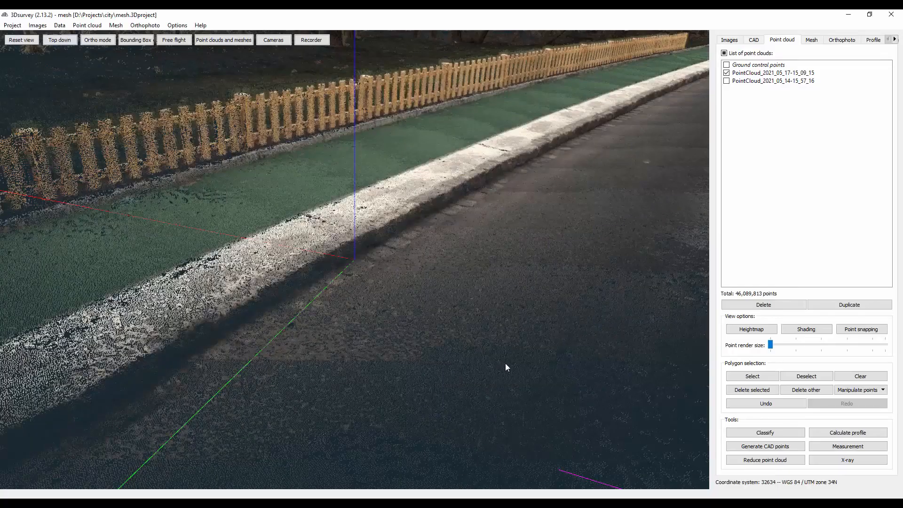
Step: Switch to 3Dsurvey and increase the point render size of the displayed street point cloud by one notch
left_click_drag(487, 360, 477, 367)
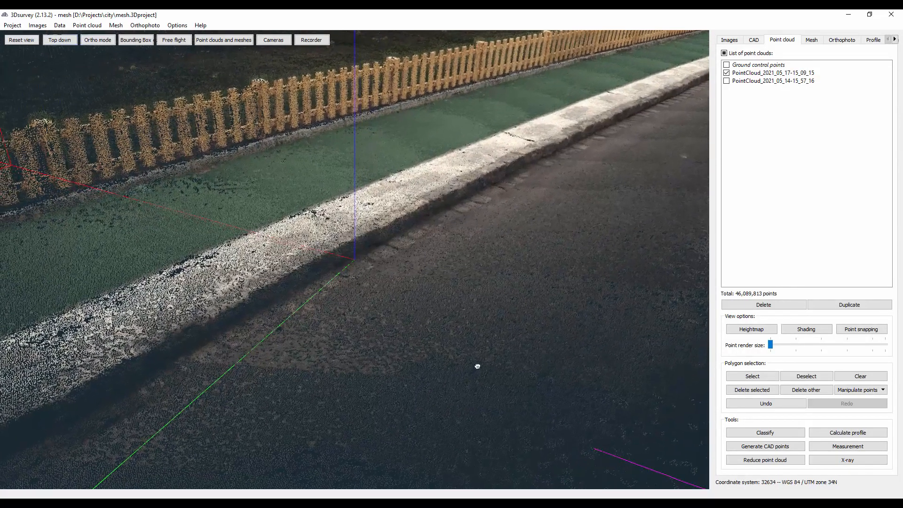
left_click_drag(771, 345, 792, 348)
left_click_drag(508, 282, 319, 329)
left_click_drag(451, 258, 441, 297)
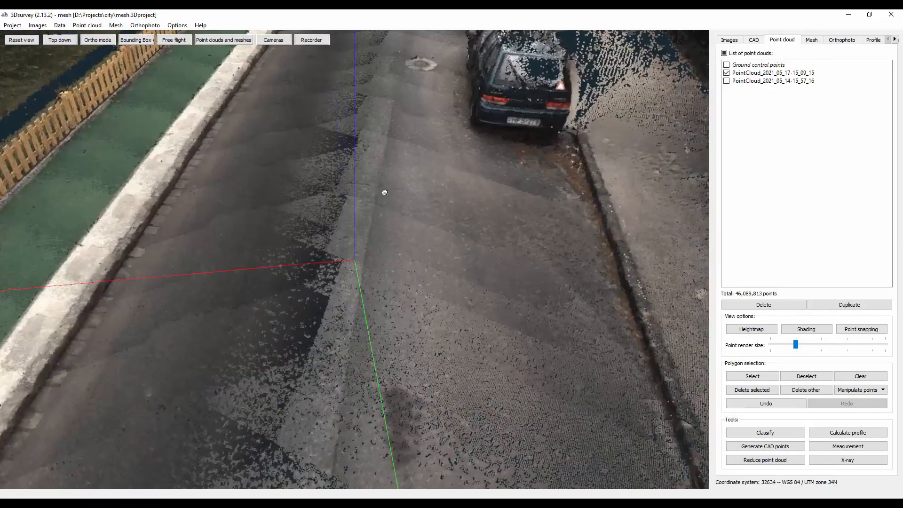
Step: Examine the road surface and parked cars in the point cloud, following the street up to the junction
left_click_drag(379, 173, 301, 262)
scroll(255, 203, "down", 5)
scroll(259, 181, "up", 5)
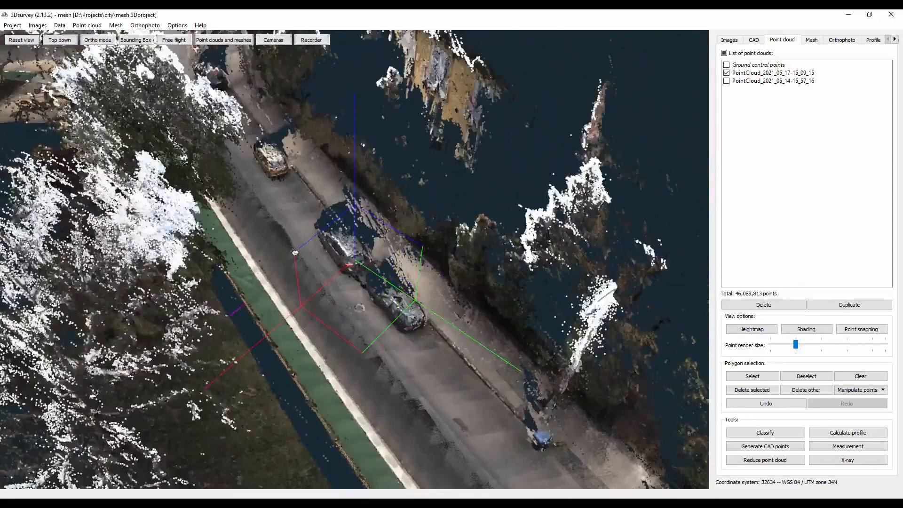
left_click_drag(278, 233, 298, 258)
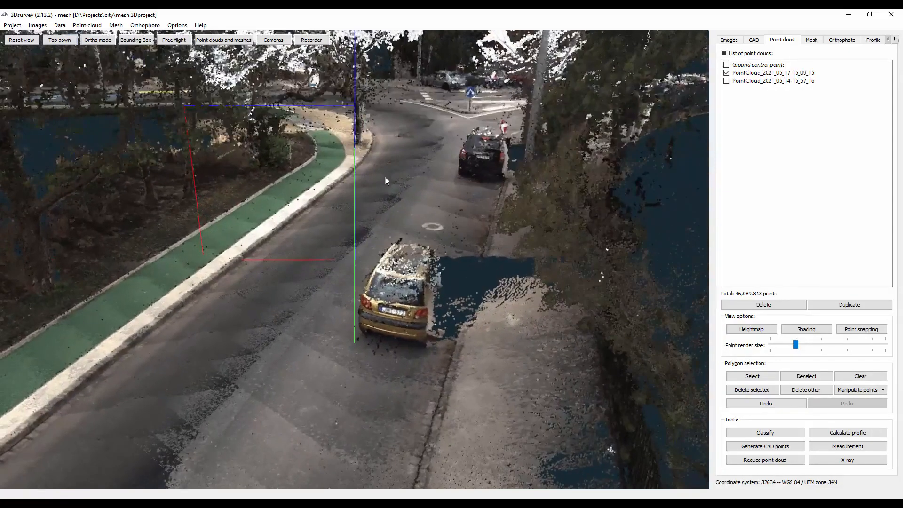
scroll(394, 172, "up", 5)
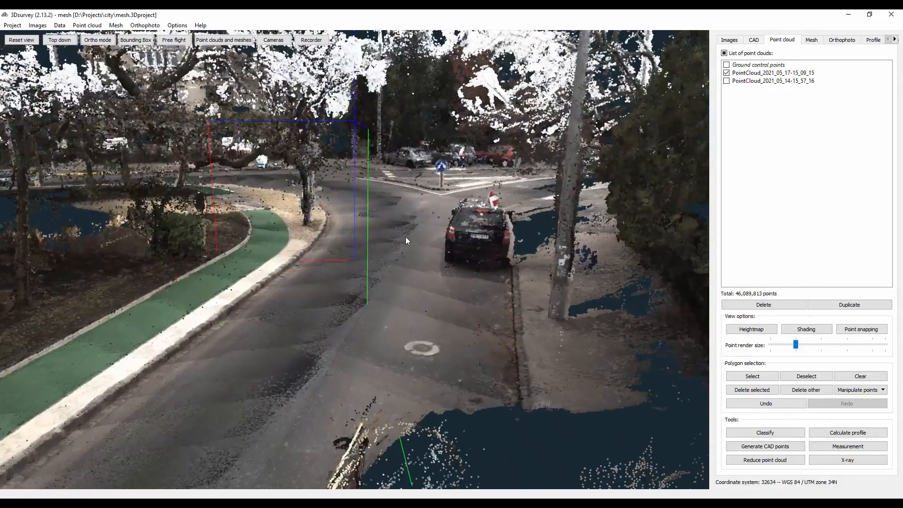
scroll(406, 240, "up", 5)
left_click_drag(406, 238, 313, 235)
scroll(360, 184, "up", 3)
scroll(355, 199, "down", 2)
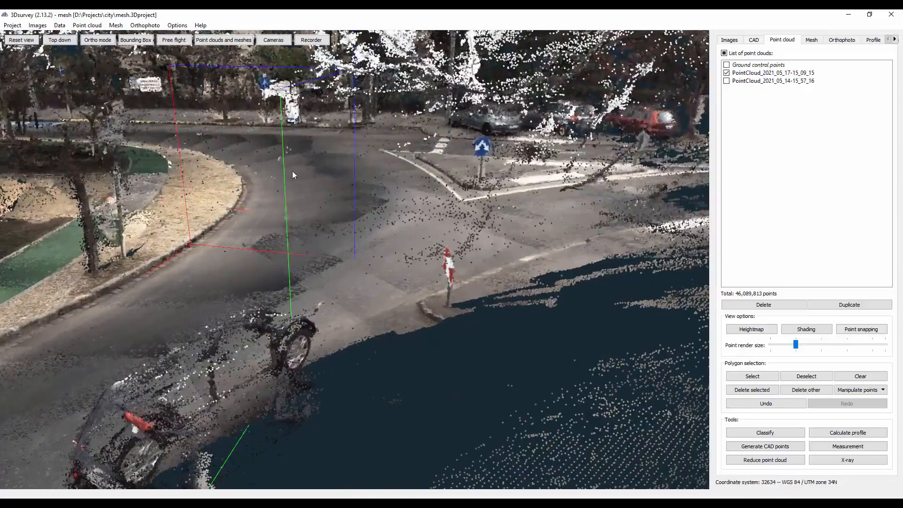
Step: Inspect the curved kerb at the junction and the road signs and sidewalk across the street
left_click_drag(292, 175, 300, 289)
scroll(287, 305, "up", 5)
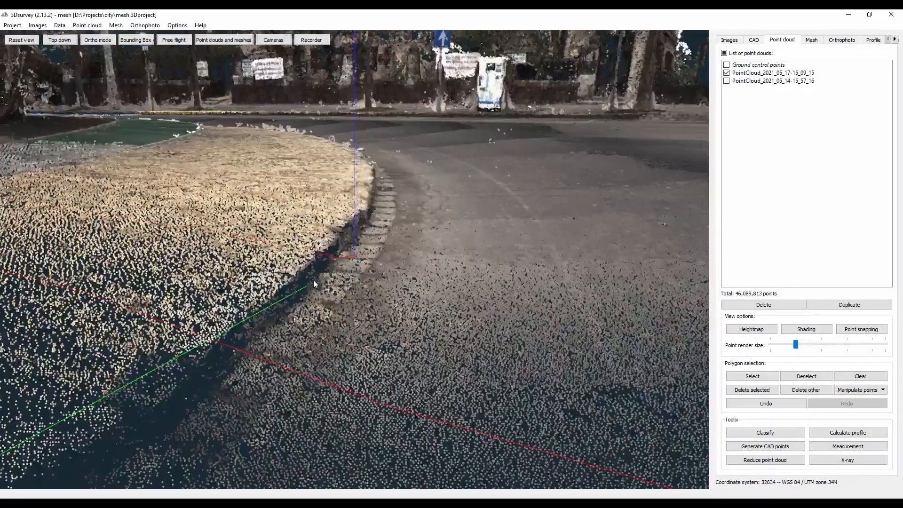
left_click_drag(314, 280, 381, 372)
left_click_drag(434, 260, 448, 202)
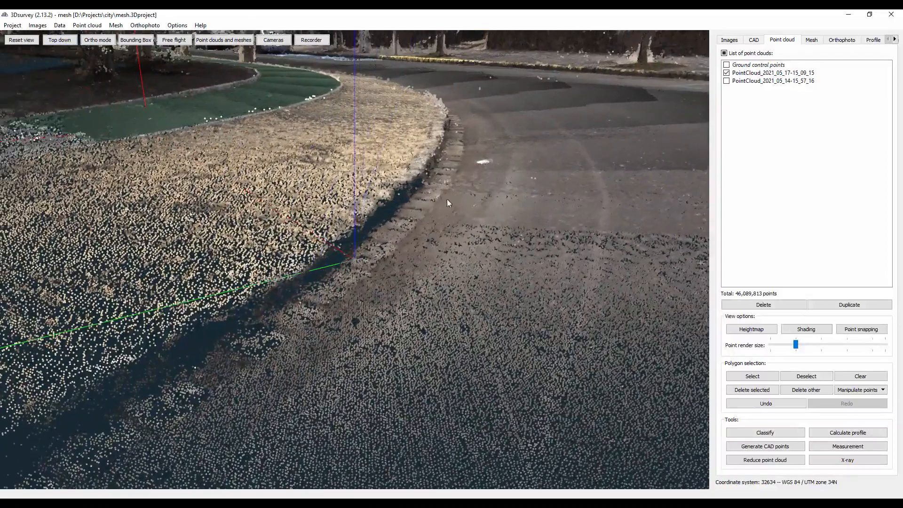
left_click_drag(461, 131, 450, 185)
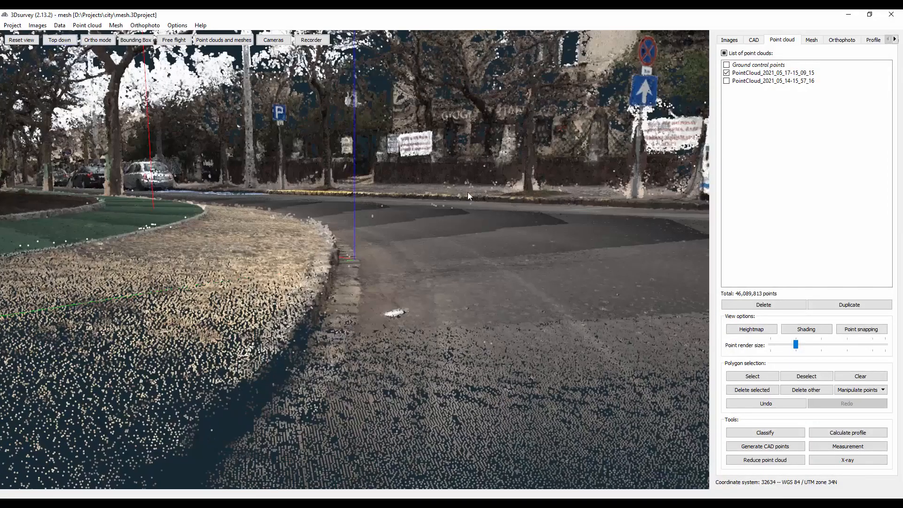
double_click(457, 196)
left_click_drag(313, 262, 315, 265)
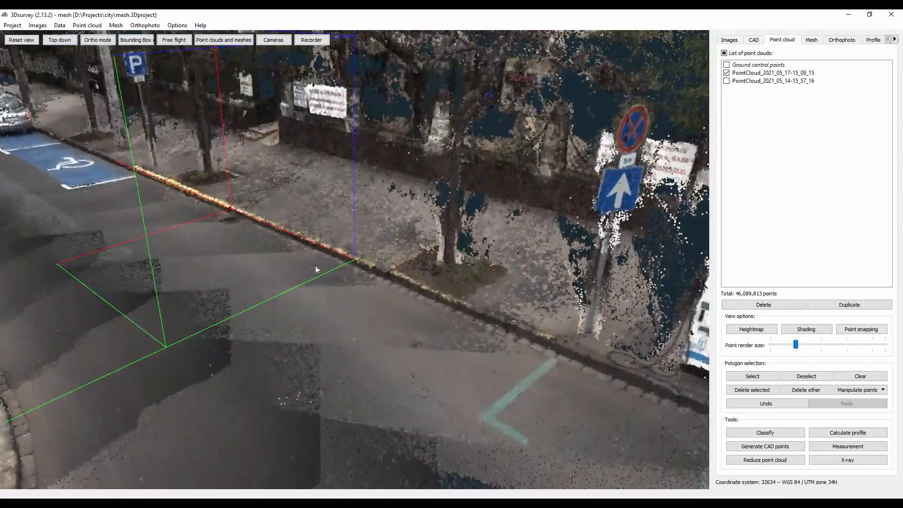
Step: Inspect the yellow kerb and the blue disabled parking bay along the street, from road level and from above
double_click(311, 250)
double_click(232, 201)
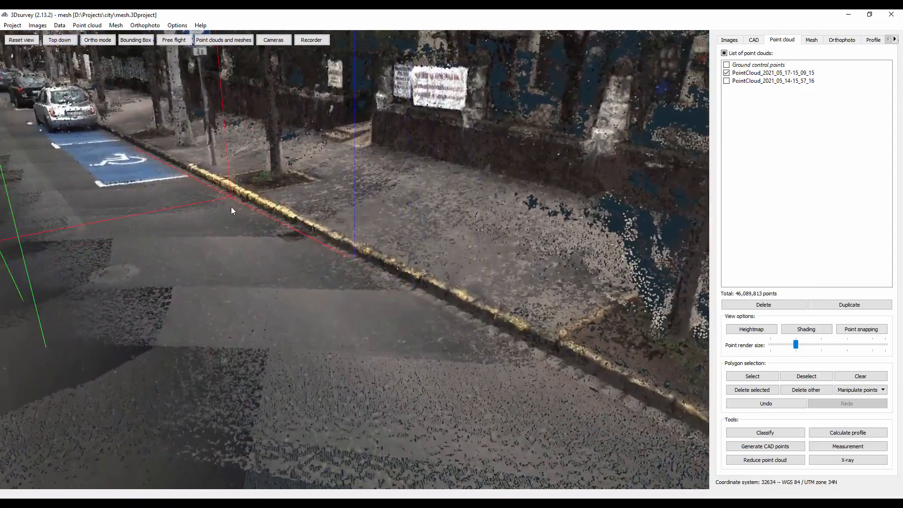
double_click(288, 214)
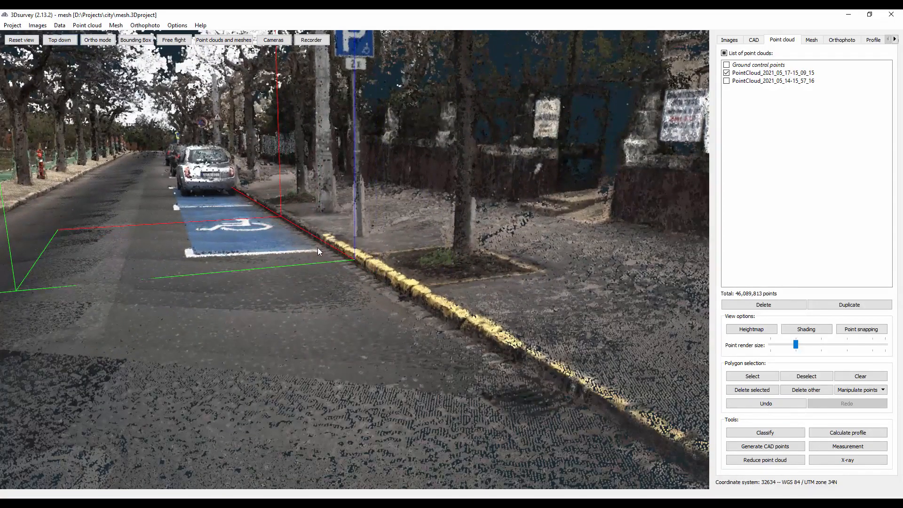
scroll(318, 244, "up", 5)
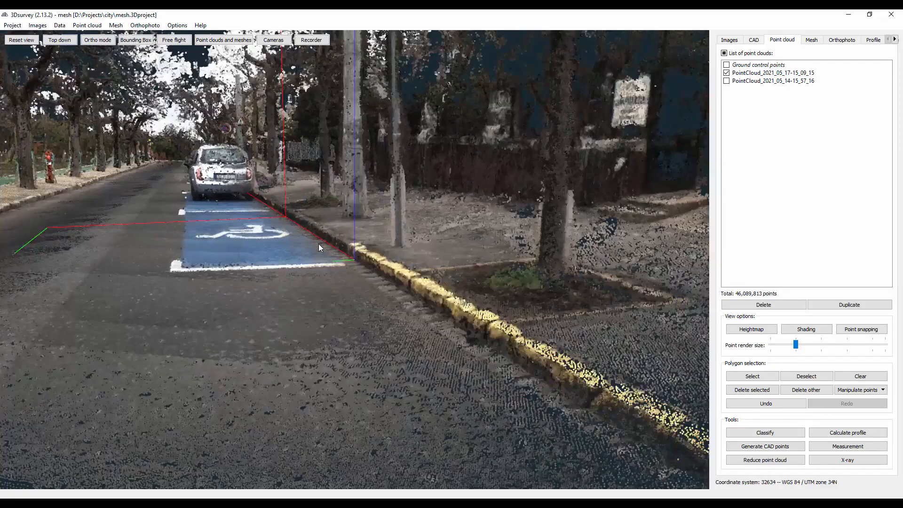
left_click_drag(312, 245, 566, 258)
left_click_drag(447, 325, 323, 203)
right_click_drag(322, 199, 445, 369)
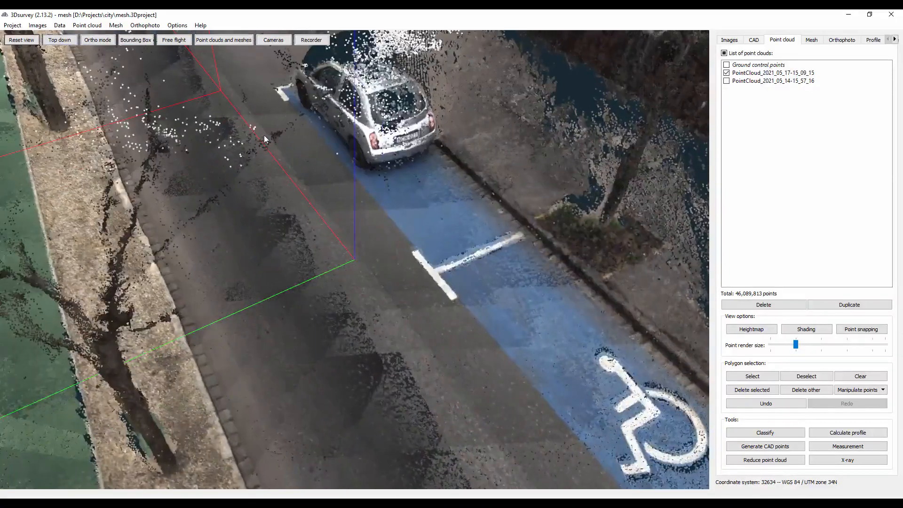
Step: Follow the street point cloud from above past the parked cars, trees and green path
double_click(264, 135)
left_click_drag(215, 118, 266, 164)
scroll(211, 156, "down", 3)
right_click_drag(266, 163, 370, 386)
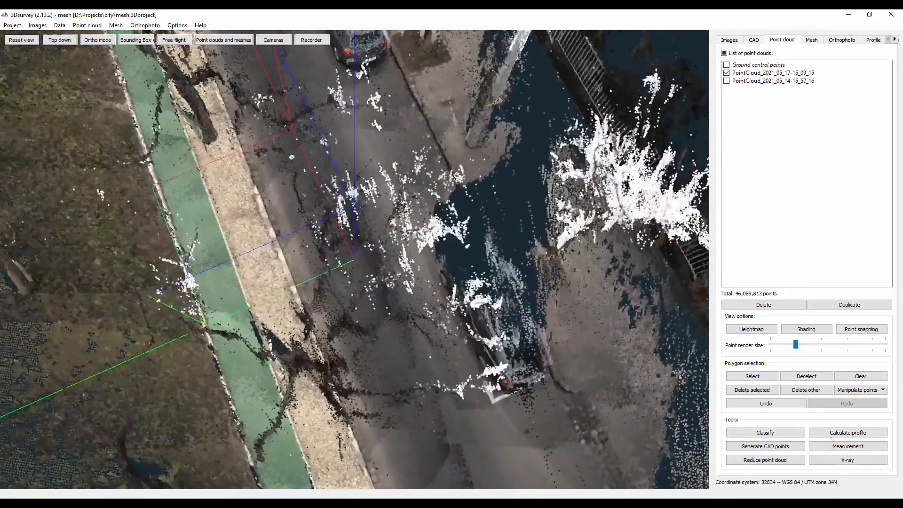
right_click_drag(292, 165, 355, 341)
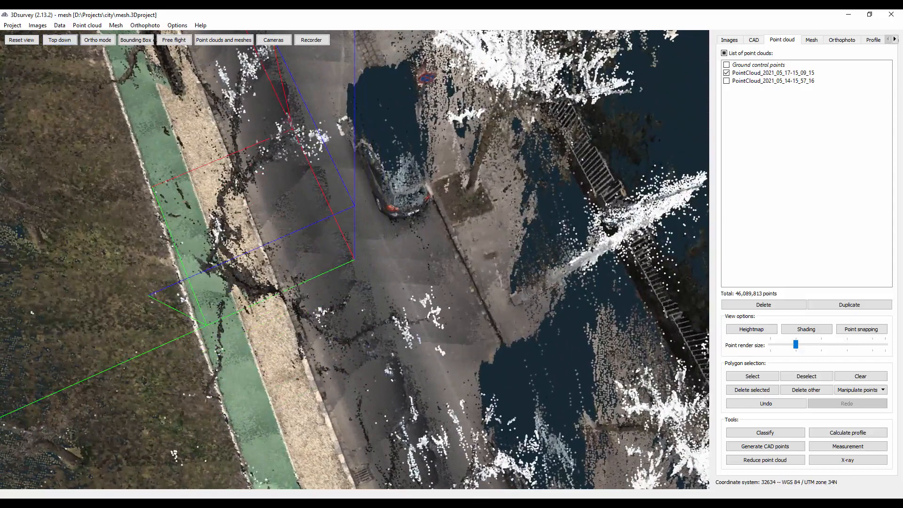
Step: Switch to Autodesk ReCap and launch the project with the indexed pc_city.las scan
mouse_move(426, 503)
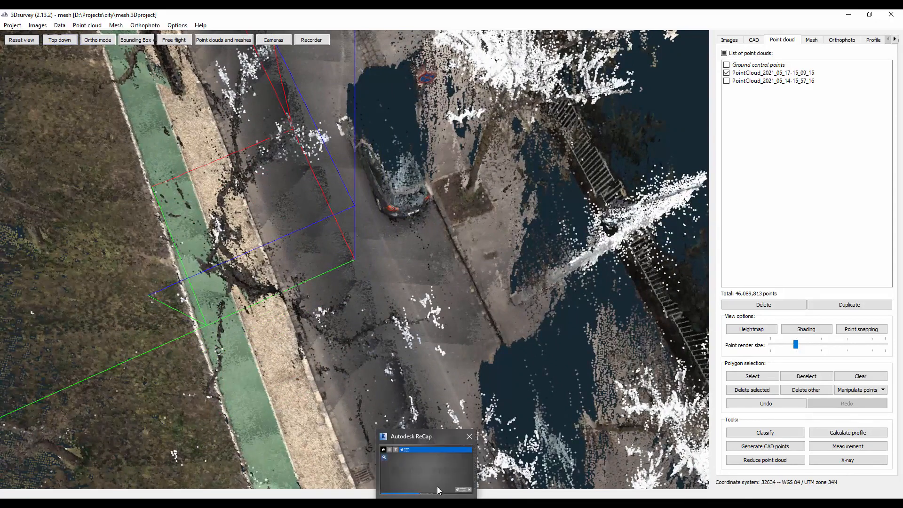
left_click(428, 468)
left_click(429, 470)
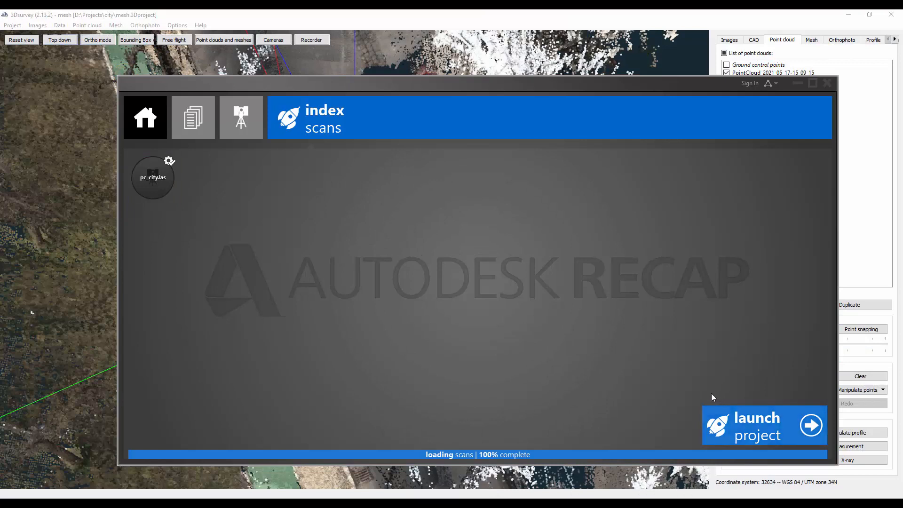
left_click(746, 429)
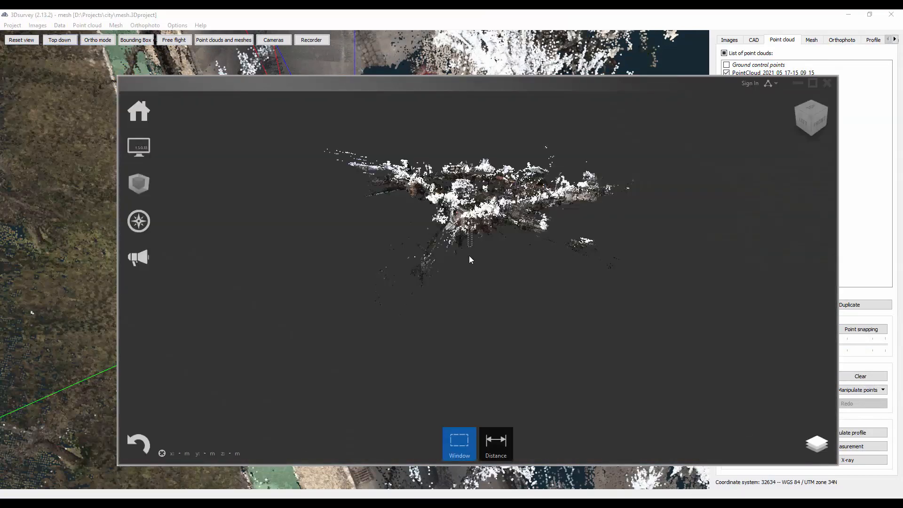
Step: Examine the whole city point cloud in 3D, then the road junction and the green path up close
left_click(468, 279)
left_click_drag(498, 226, 499, 256)
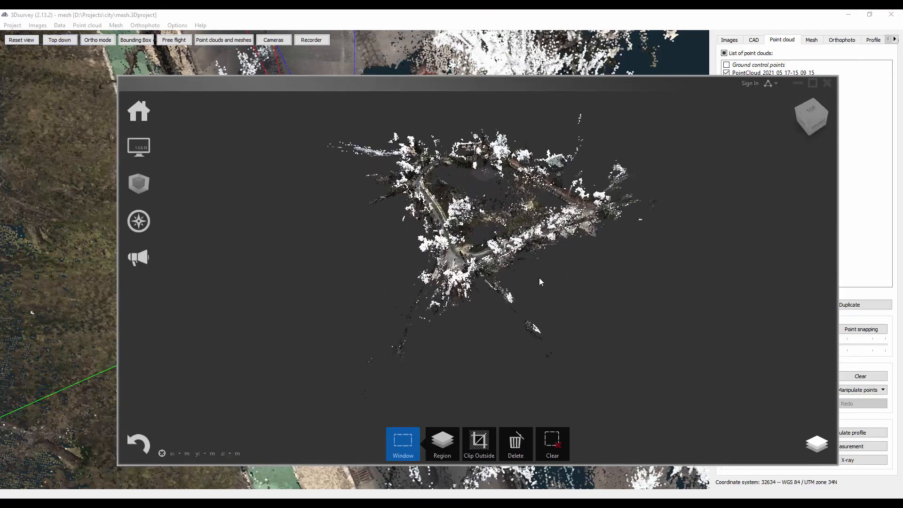
middle_click_drag(450, 244, 426, 246, "shift")
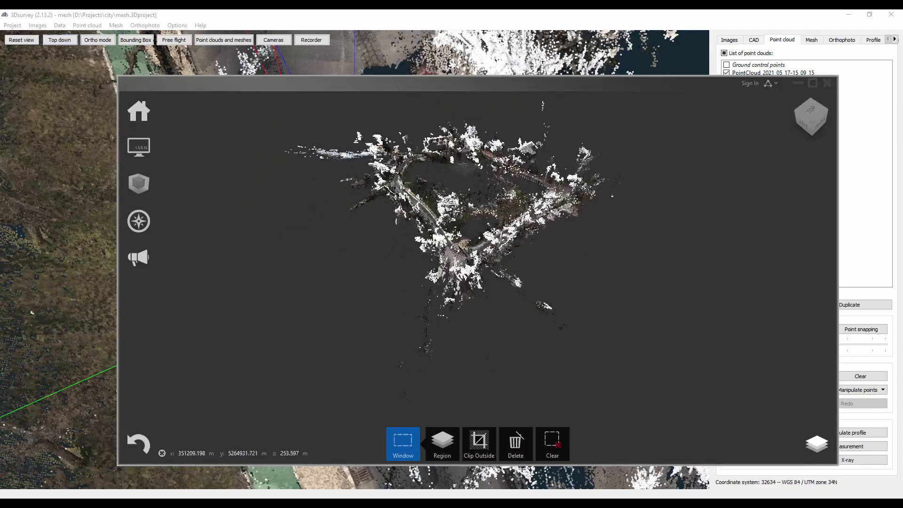
scroll(456, 251, "up", 6)
scroll(457, 253, "up", 4)
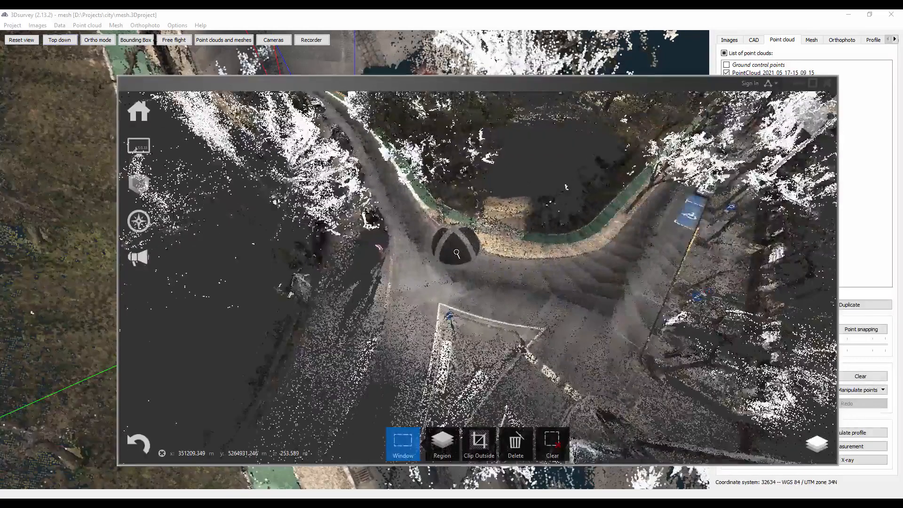
middle_click_drag(457, 253, 683, 301, "shift")
scroll(684, 301, "up", 5)
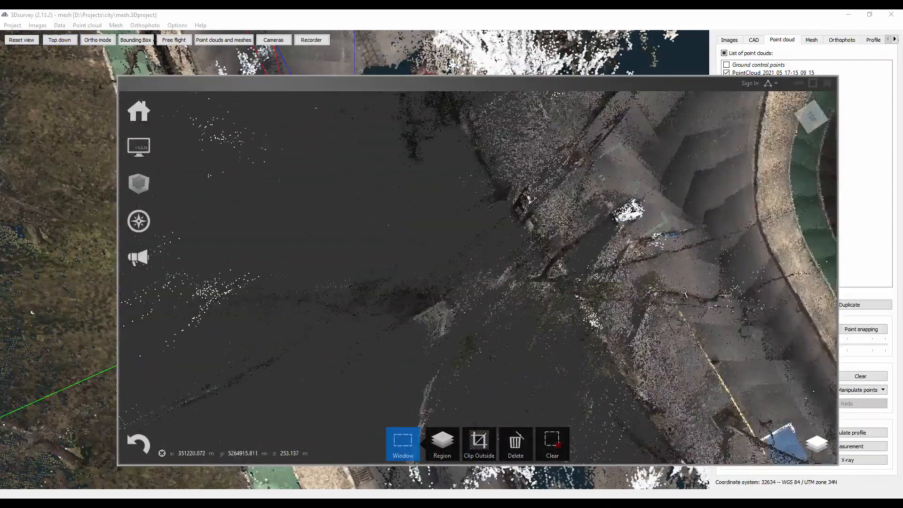
middle_click_drag(741, 174, 444, 169, "shift")
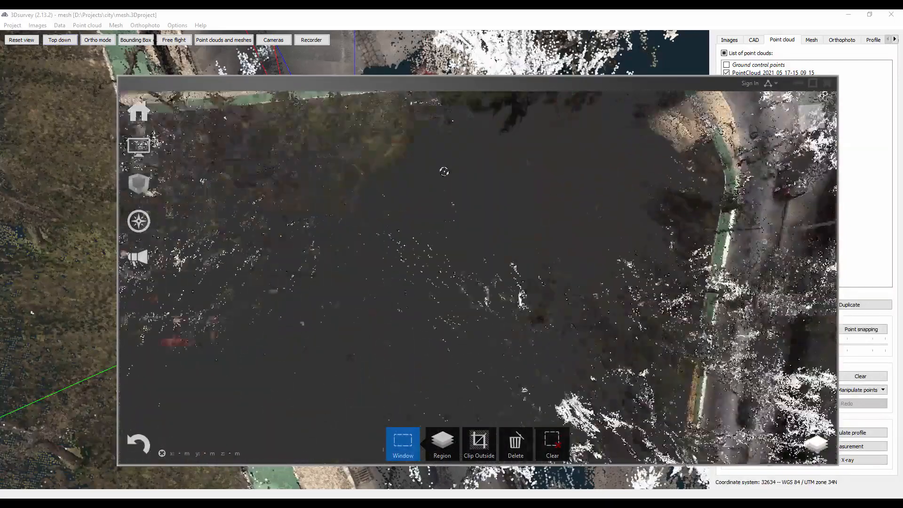
scroll(434, 135, "up", 3)
Step: Export the project as a unified RCP file named CityPointcloud in D:\Projects\city, unifying all project scans
mouse_move(139, 111)
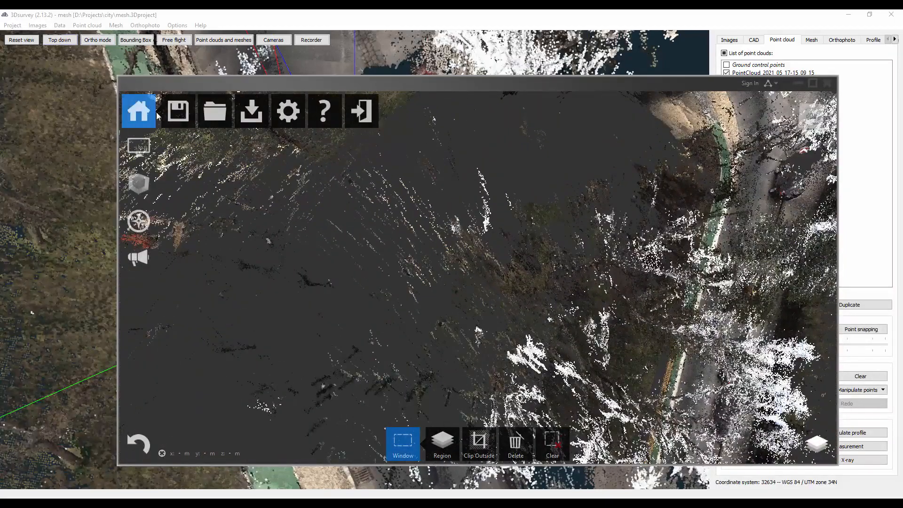
mouse_move(252, 112)
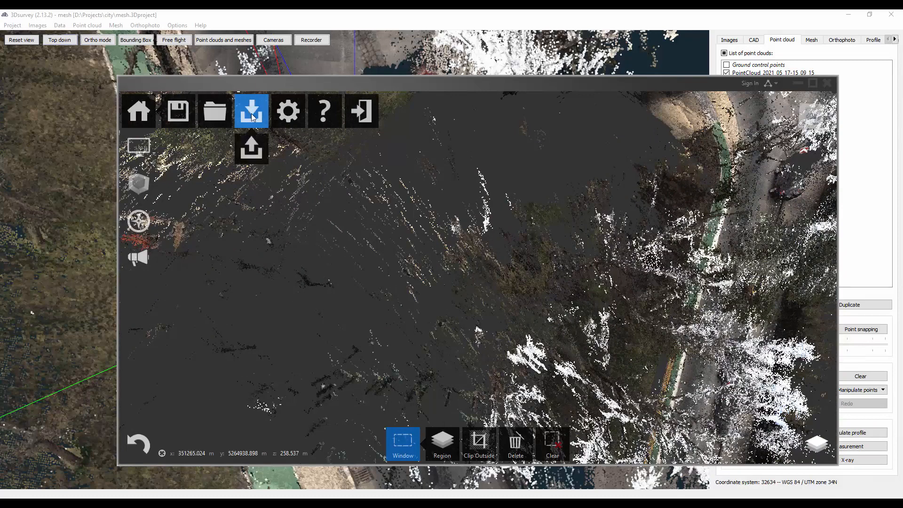
left_click(250, 148)
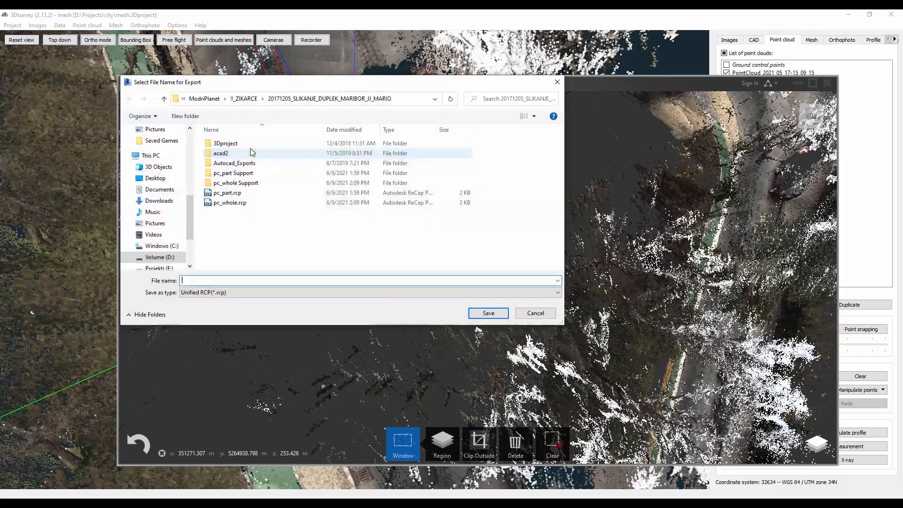
left_click(205, 99)
left_click(233, 99)
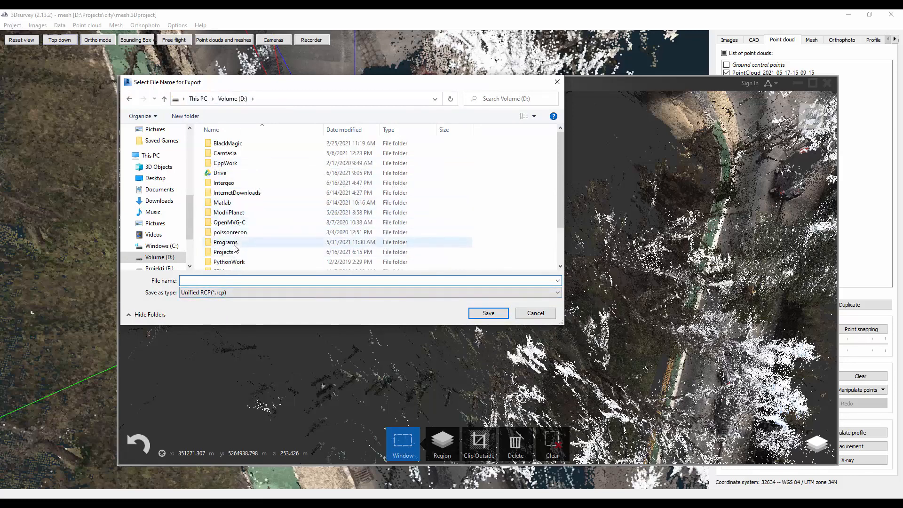
double_click(235, 251)
double_click(239, 155)
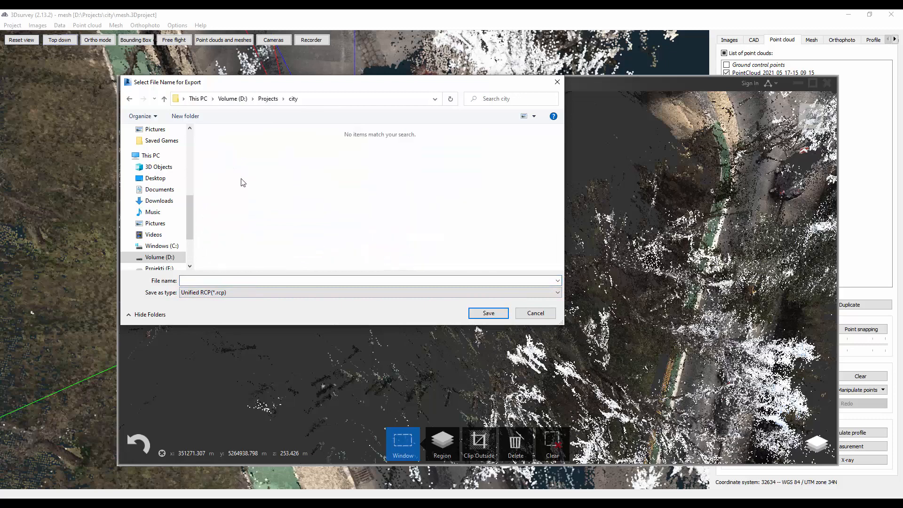
left_click(239, 280)
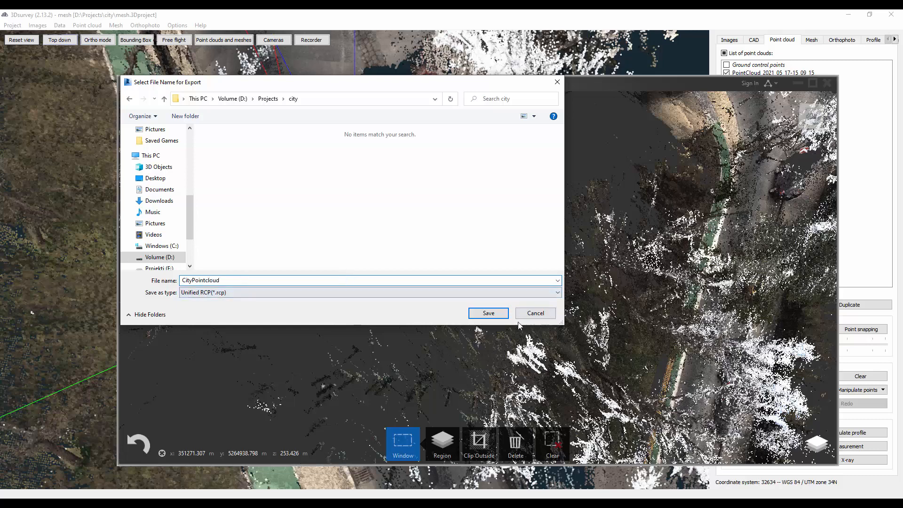
left_click(494, 313)
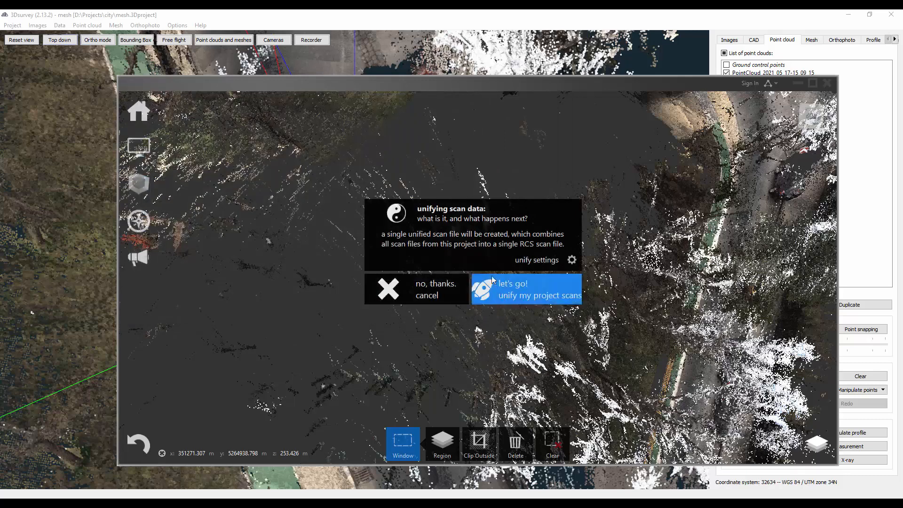
left_click(520, 296)
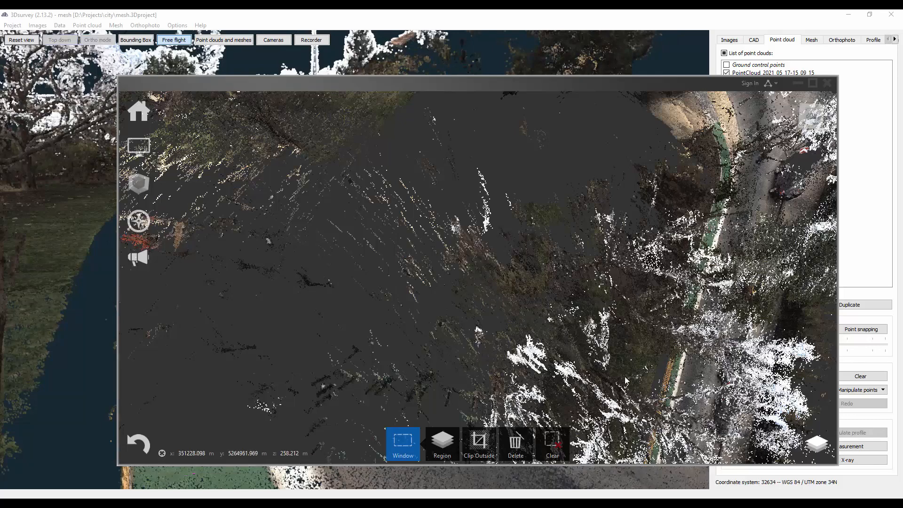
Step: Switch to Autodesk Civil 3D with the empty drawing Drawing1
left_click_drag(626, 380, 899, 289)
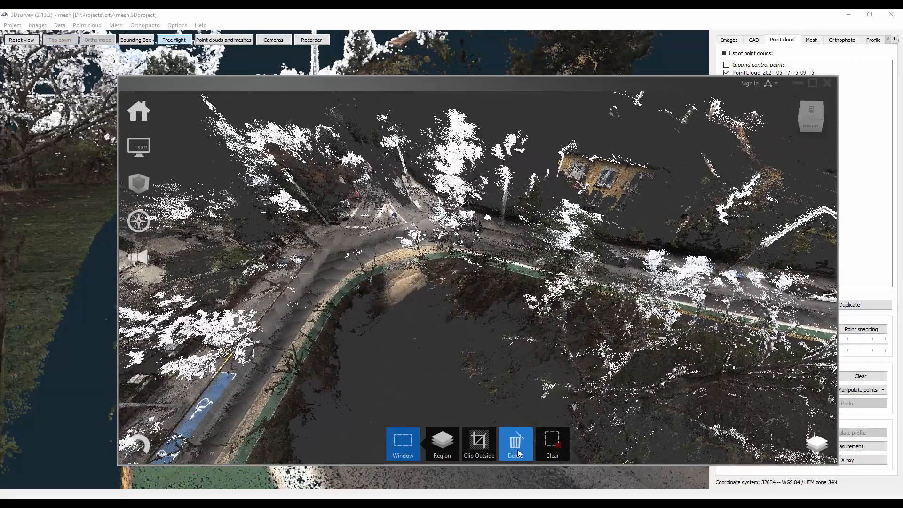
mouse_move(404, 505)
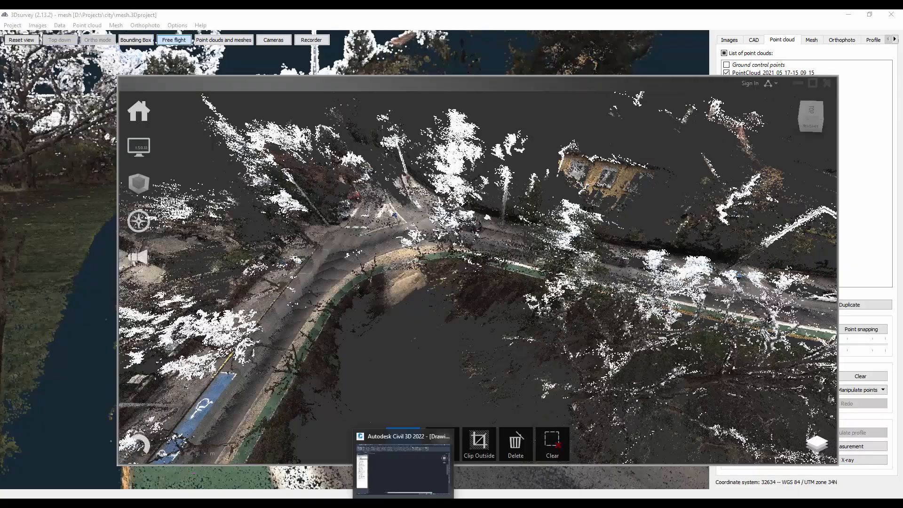
left_click(400, 479)
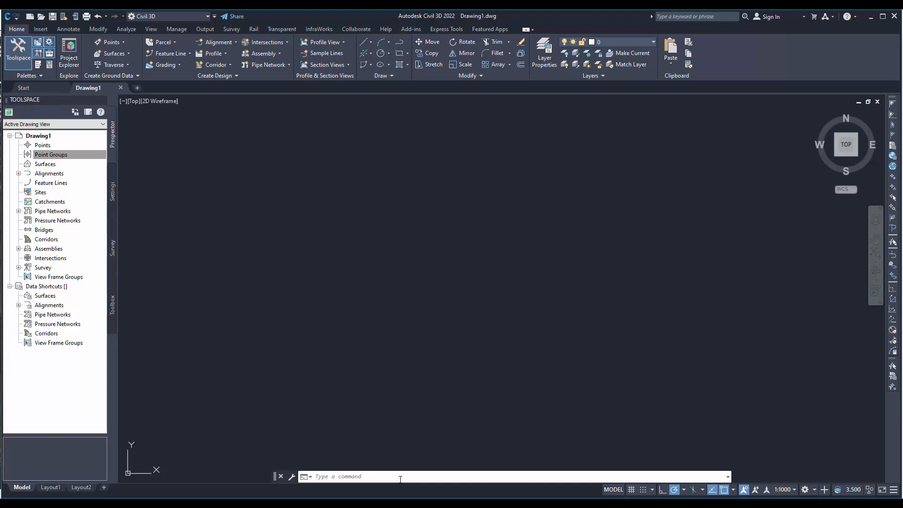
Step: Attach CityPointcloud.rcp from D:\Projects\city with PCATTACH at 0,0,0 and scale 1.000, zooming to the point cloud
type("pc")
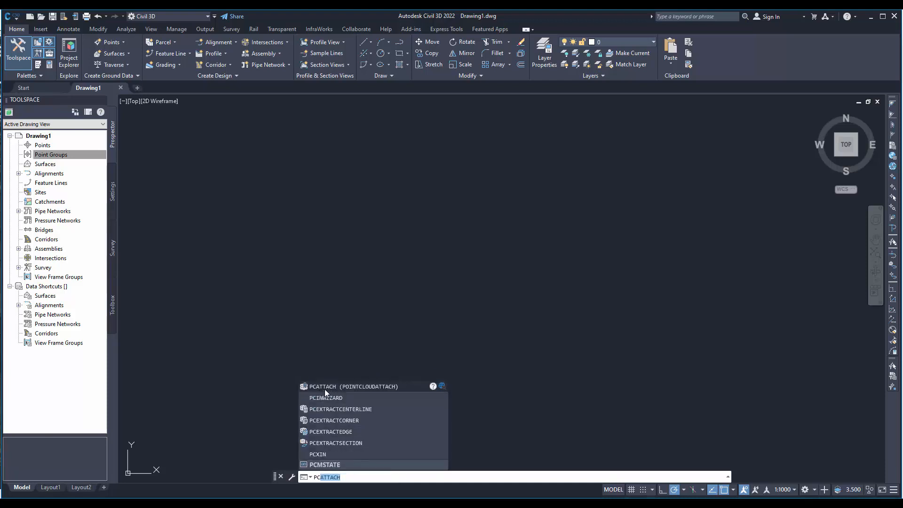
left_click(357, 387)
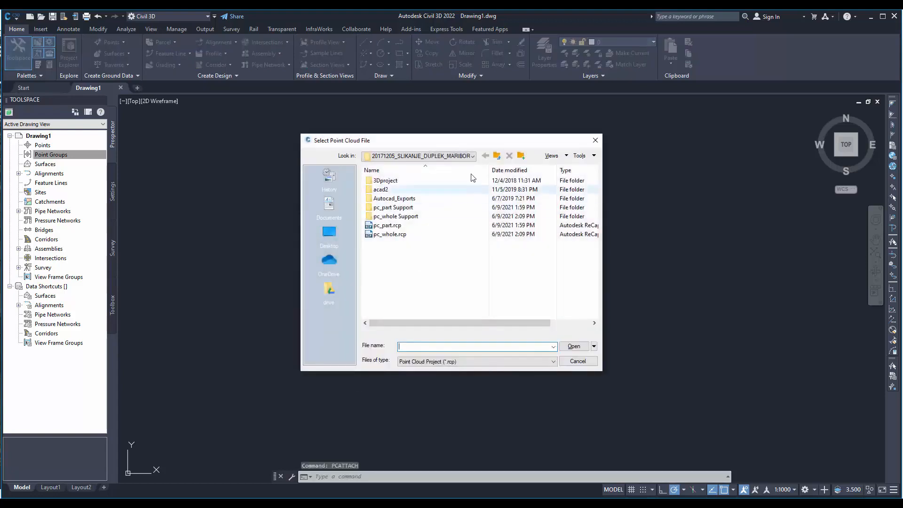
left_click(497, 155)
left_click(498, 157)
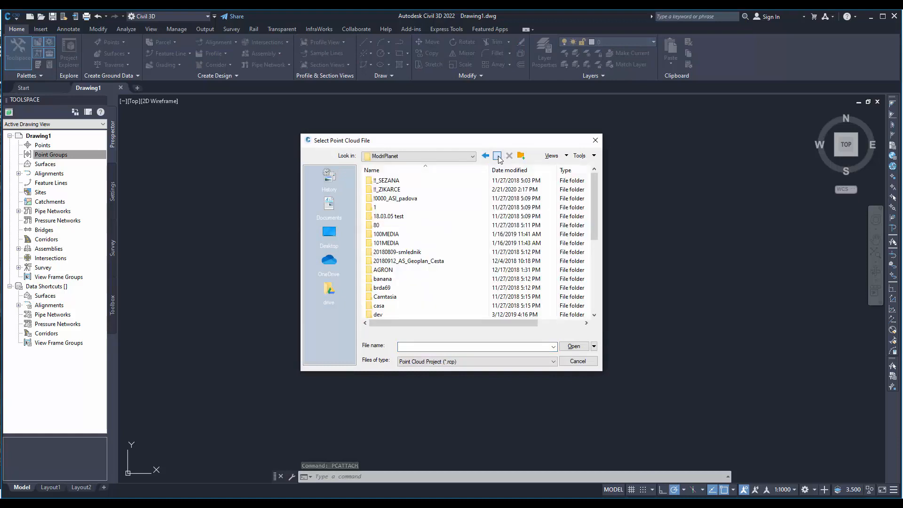
left_click(499, 157)
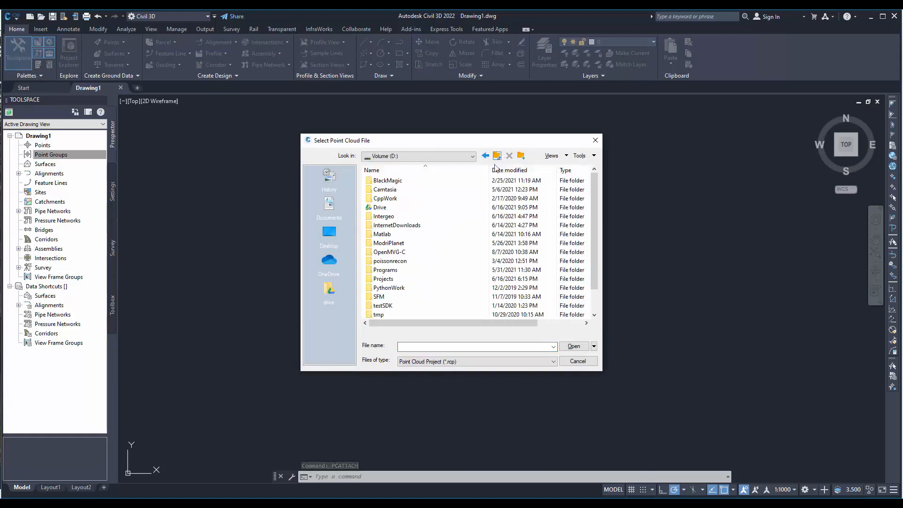
double_click(414, 279)
double_click(408, 191)
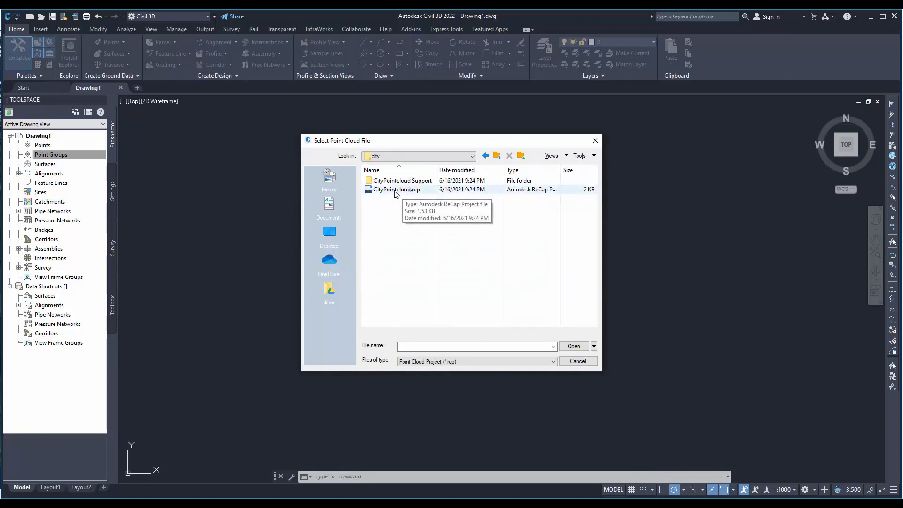
left_click(395, 190)
double_click(394, 193)
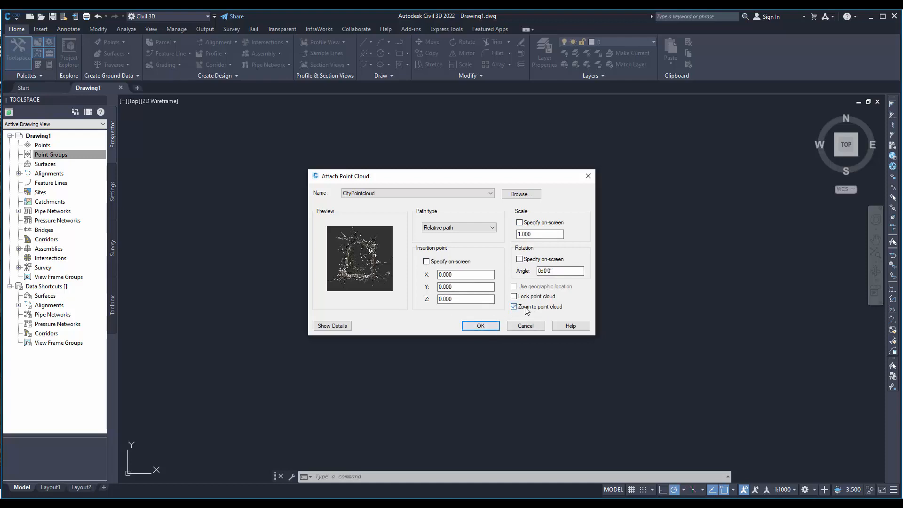
left_click(480, 326)
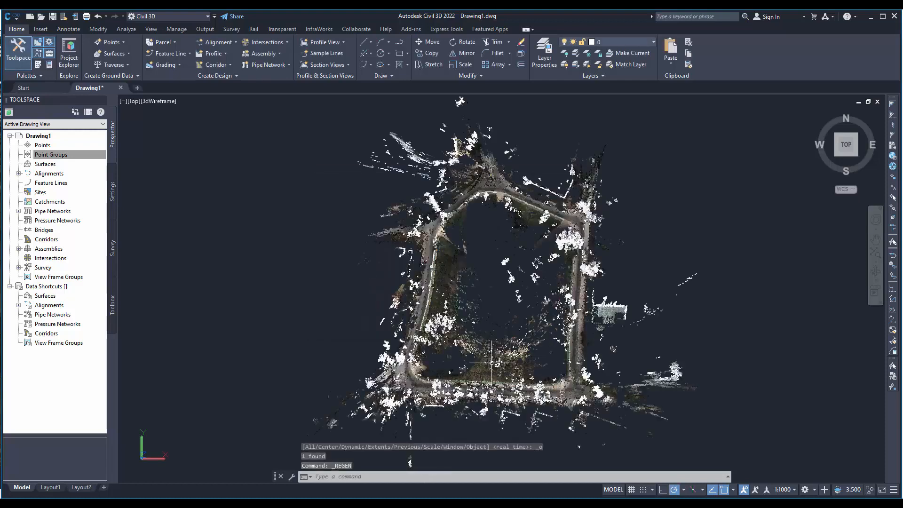
Step: Examine the attached point cloud in 3D around the street lamp, wooden fence and green path
scroll(404, 348, "up", 8)
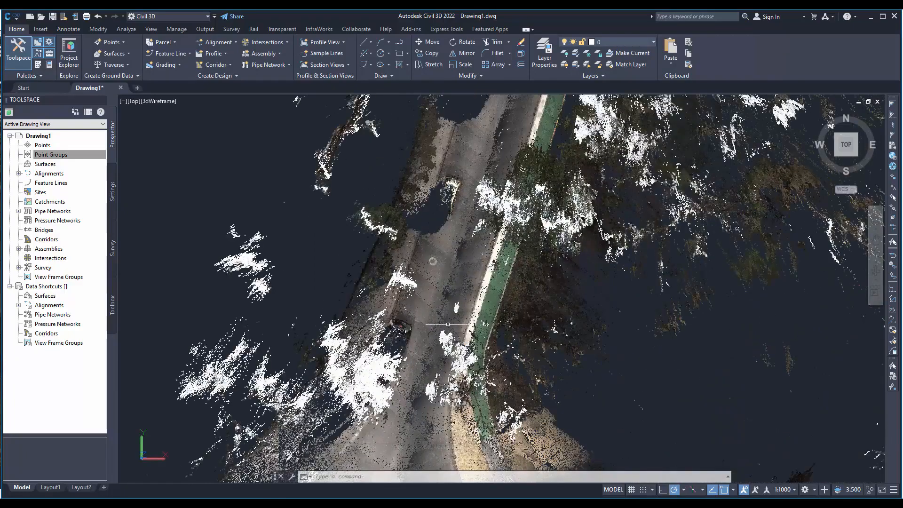
middle_click_drag(439, 332, 425, 409, "shift")
scroll(500, 393, "up", 6)
middle_click_drag(649, 290, 292, 489)
middle_click_drag(683, 318, 511, 471)
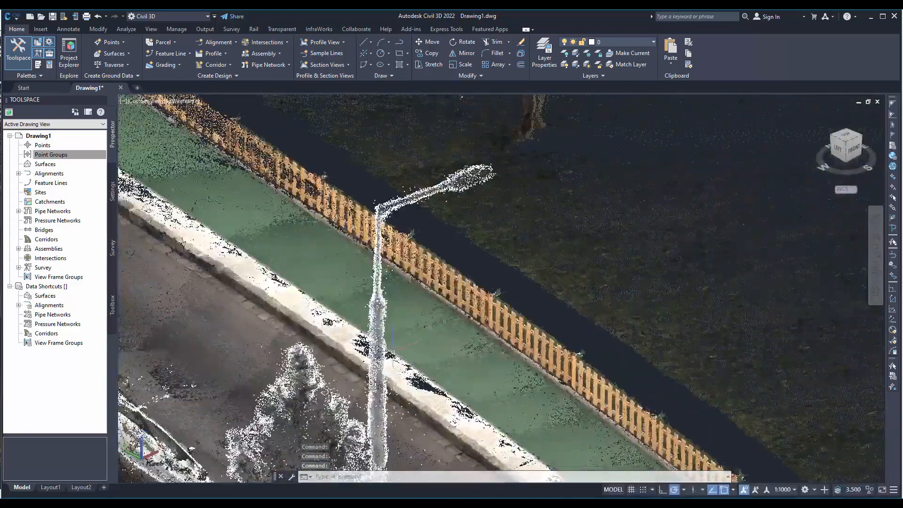
middle_click_drag(394, 351, 689, 428, "shift")
scroll(301, 337, "down", 3)
middle_click_drag(314, 296, 419, 450)
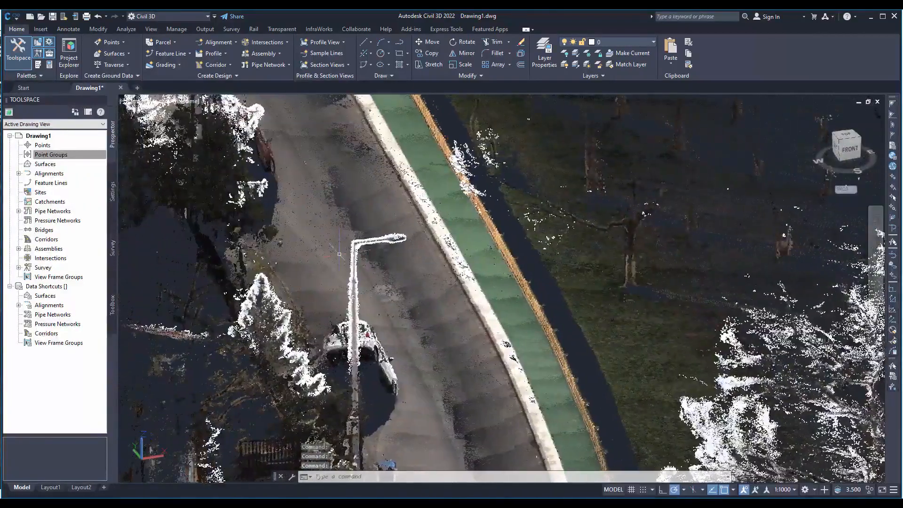
Step: Examine the point cloud along the white curb edge between the road surface and the green path
scroll(393, 281, "up", 3)
middle_click_drag(417, 329, 438, 251, "shift")
scroll(575, 266, "up", 6)
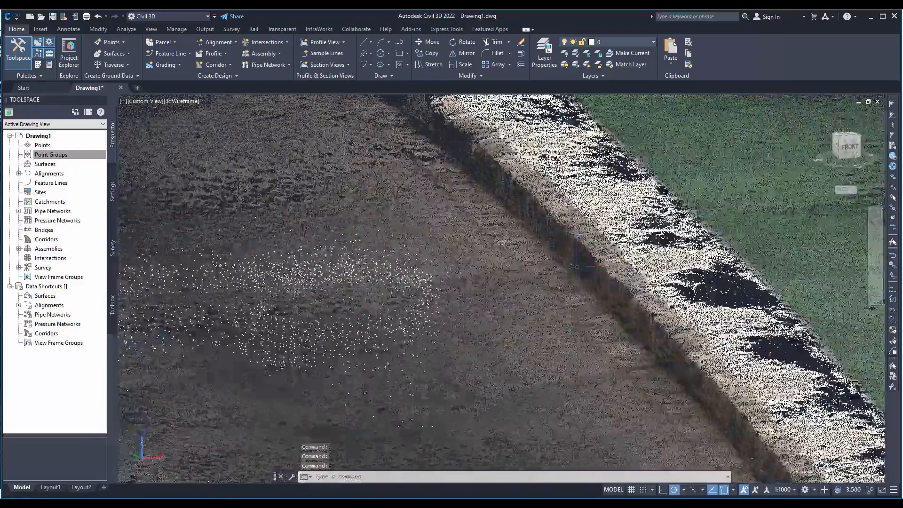
middle_click_drag(577, 268, 628, 295, "shift")
scroll(375, 297, "down", 2)
scroll(492, 336, "down", 2)
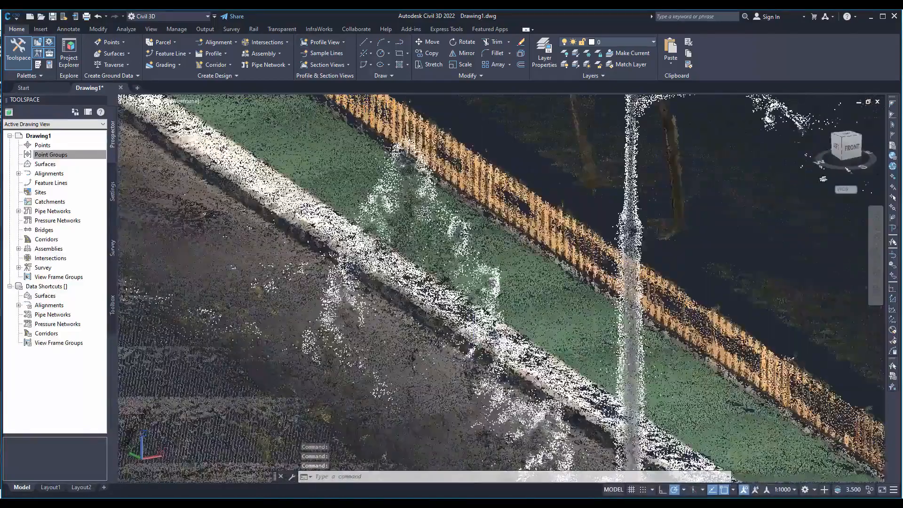
left_click(300, 237)
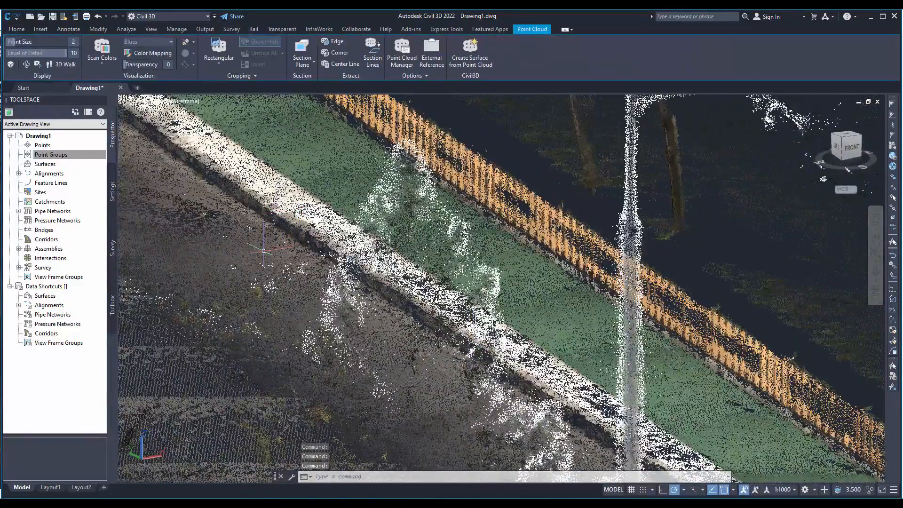
middle_click_drag(243, 244, 476, 329)
scroll(305, 235, "up", 3)
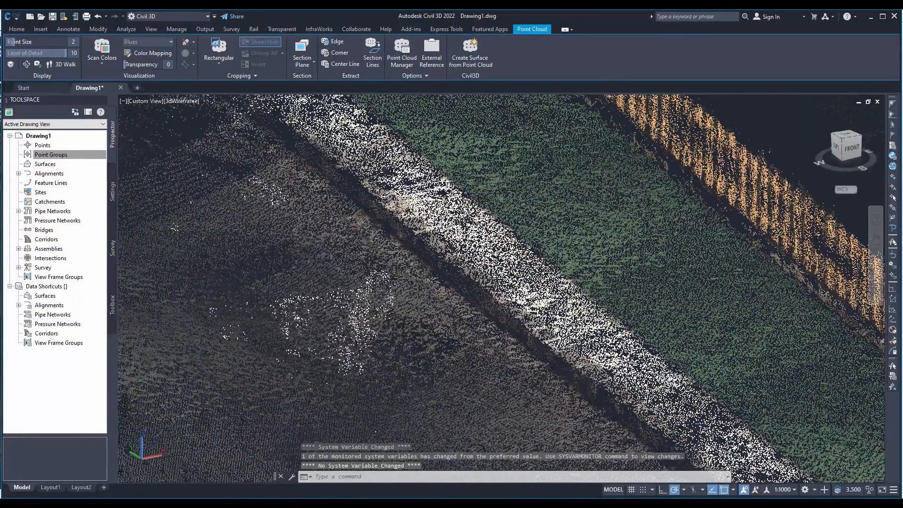
middle_click_drag(411, 371, 427, 373)
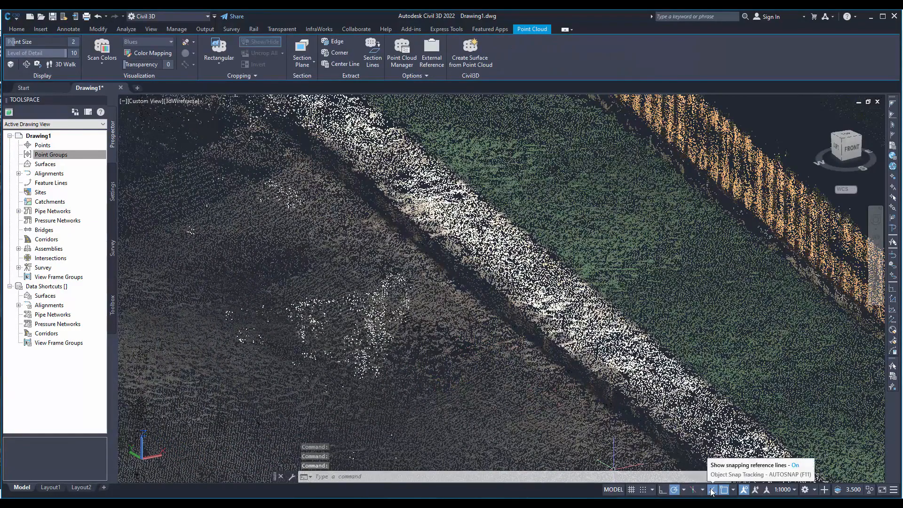
Step: Turn on 3D object snap with the point cloud Node mode in the drafting settings
right_click(728, 492)
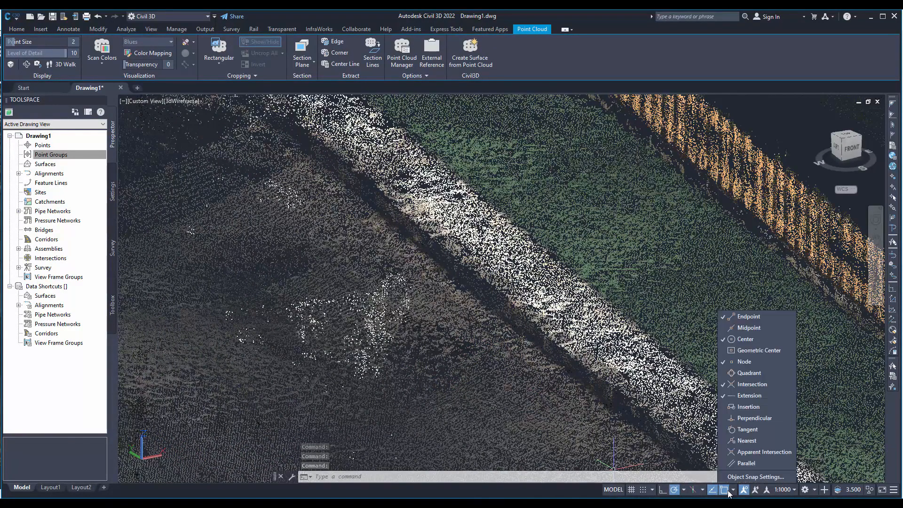
left_click(753, 477)
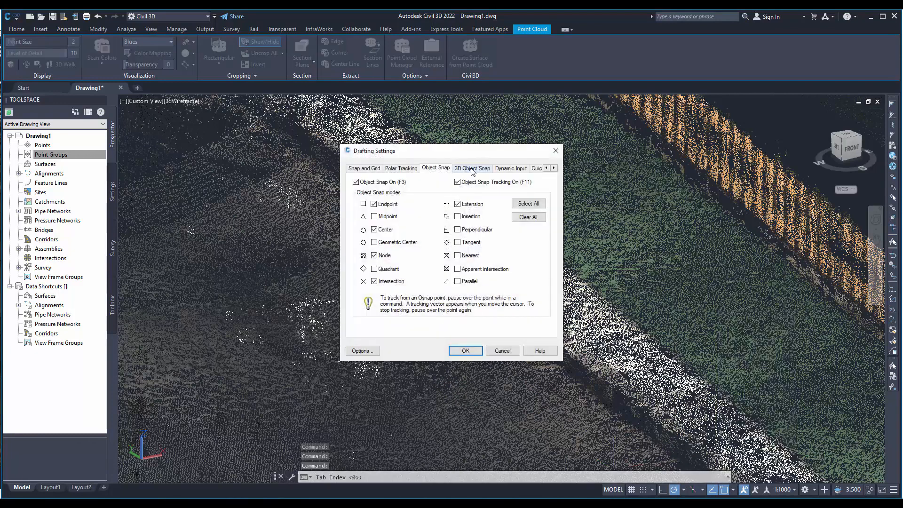
left_click(472, 169)
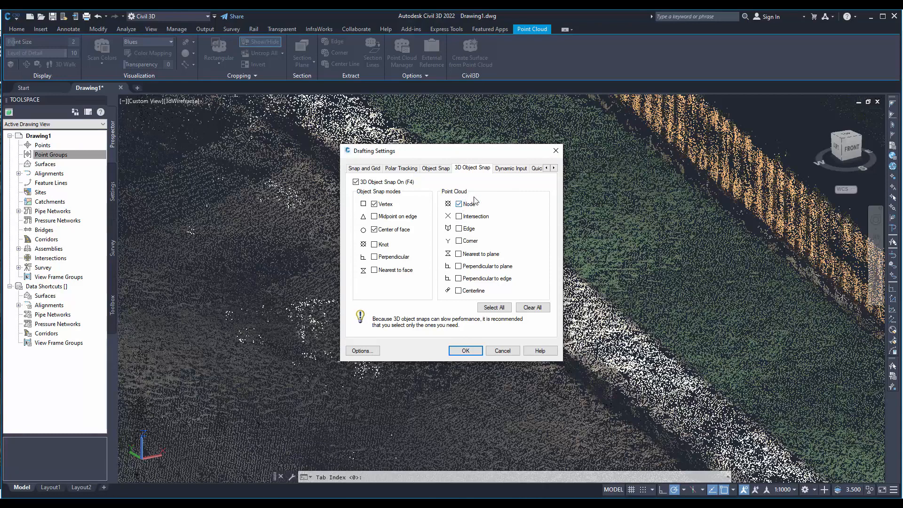
left_click(460, 352)
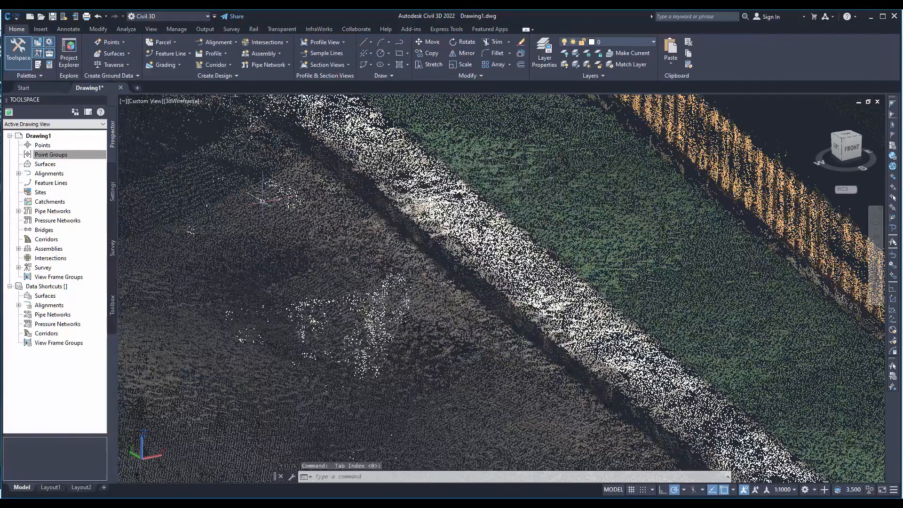
Step: Draw a chain of line segments along the foot of the white curb, snapping each vertex to point cloud nodes
type("l")
key("Return")
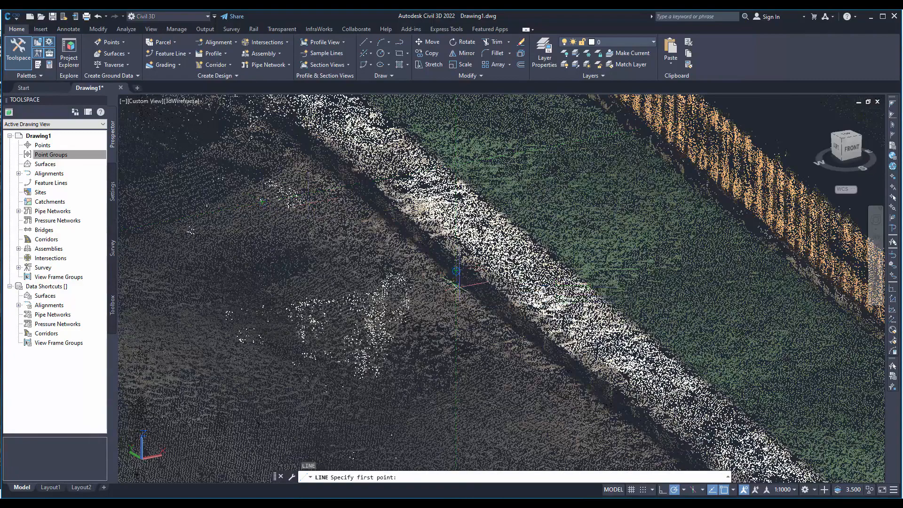
left_click(485, 307)
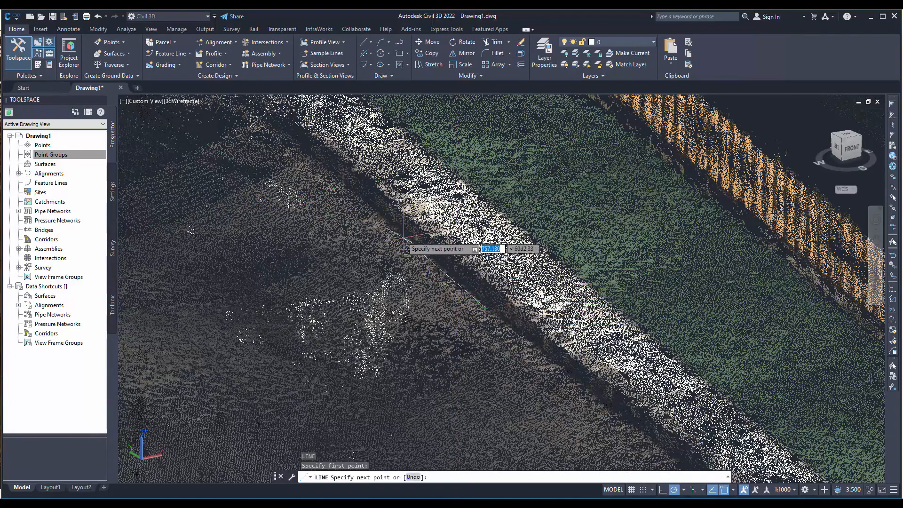
middle_click_drag(337, 205, 529, 375)
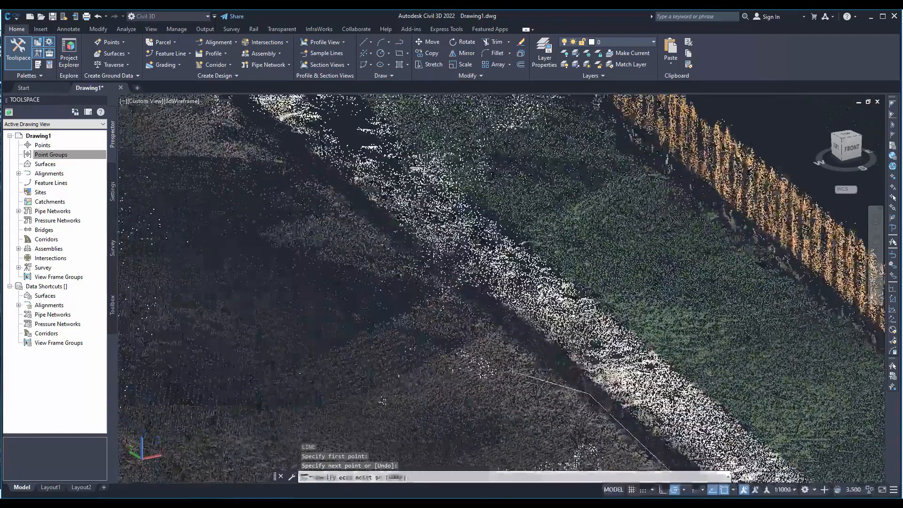
left_click(514, 332)
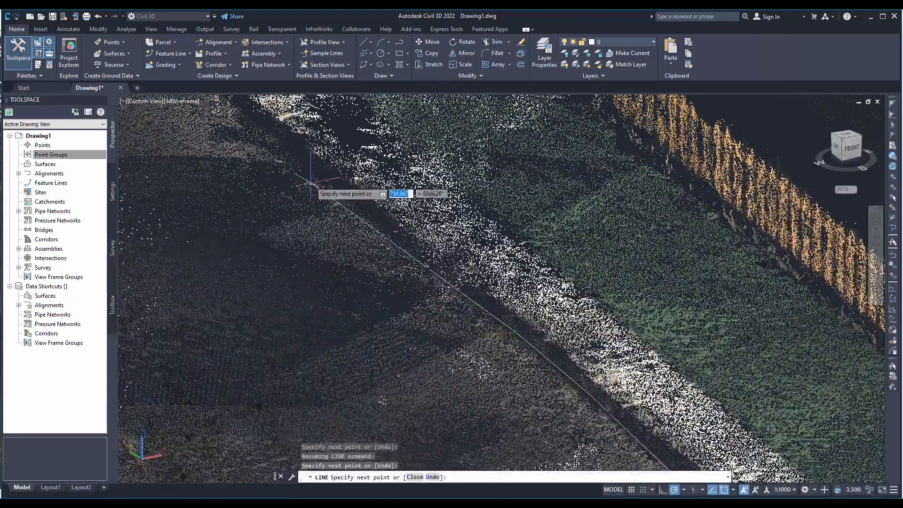
middle_click_drag(312, 179, 396, 285)
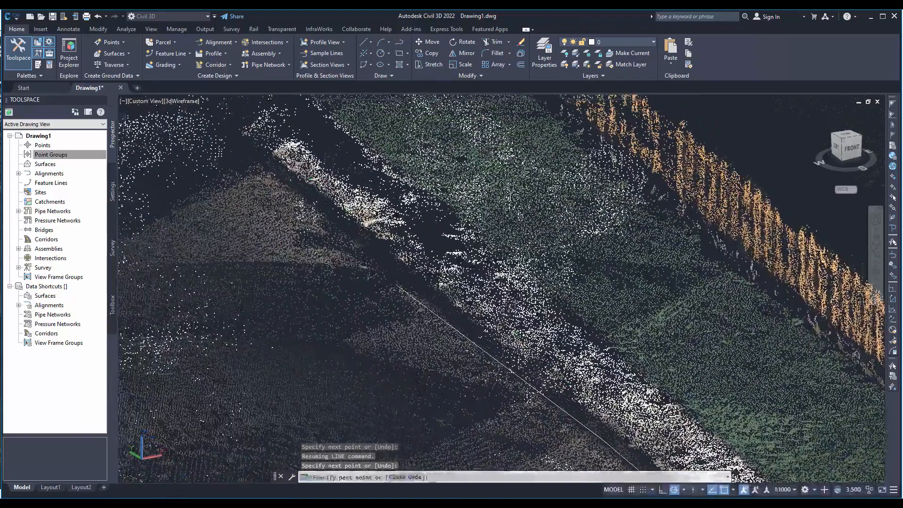
left_click(358, 246)
middle_click_drag(264, 234, 452, 384)
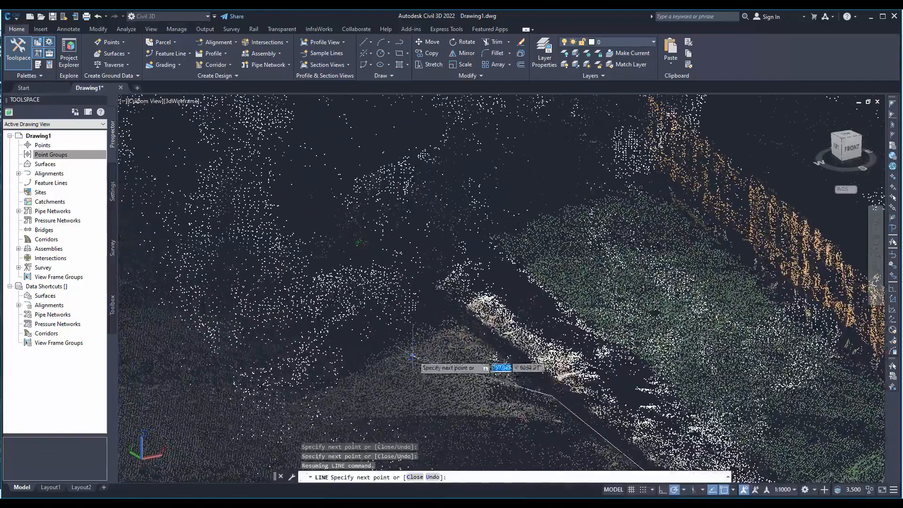
left_click(463, 325)
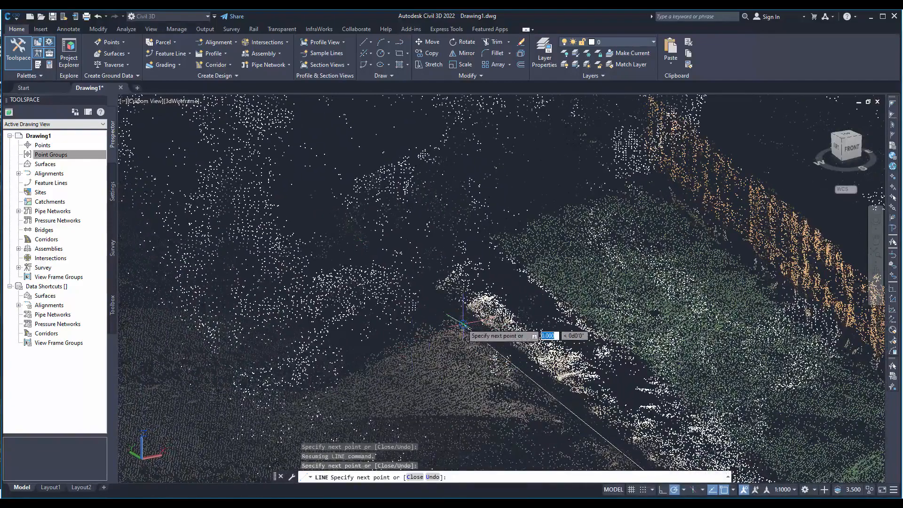
left_click(490, 351)
Step: Start another line at the open end of the existing curb line, using an Endpoint snap override
middle_click_drag(490, 350, 558, 323, "shift")
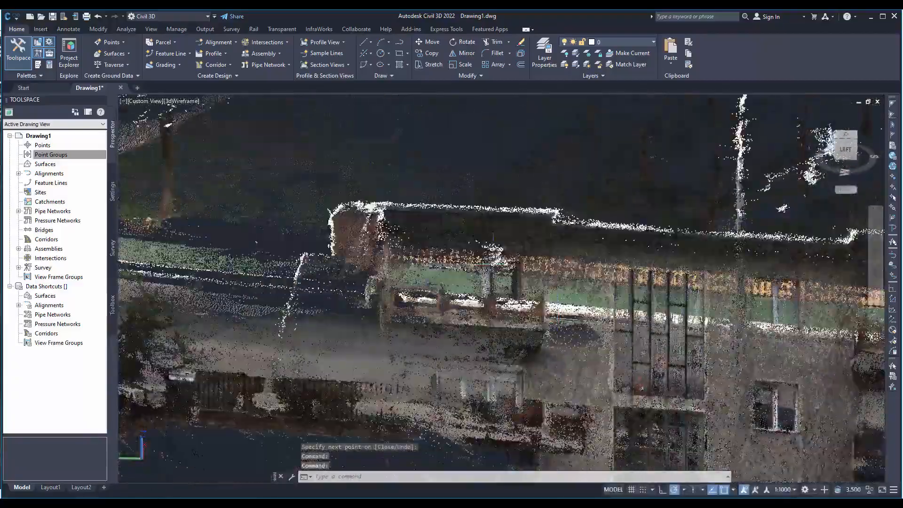
middle_click_drag(470, 226, 539, 283, "shift")
scroll(379, 309, "up", 5)
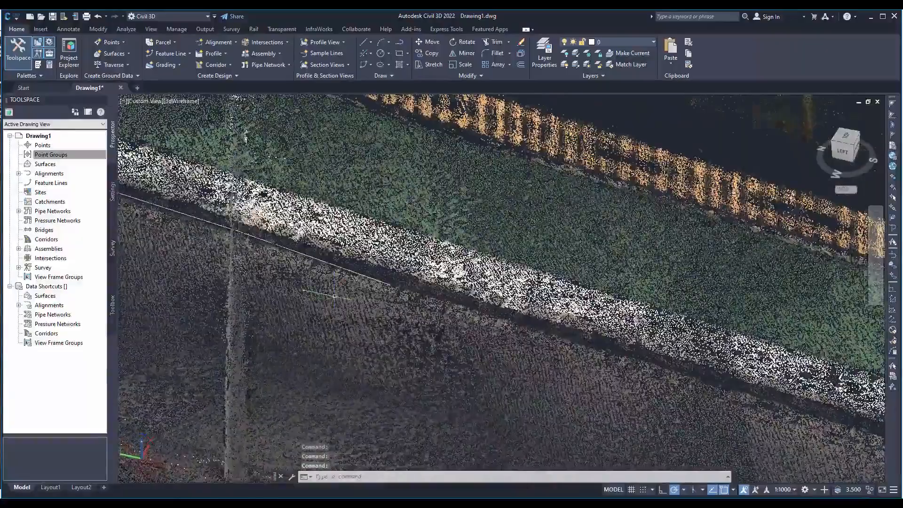
middle_click_drag(335, 296, 546, 324, "shift")
middle_click_drag(313, 225, 376, 320)
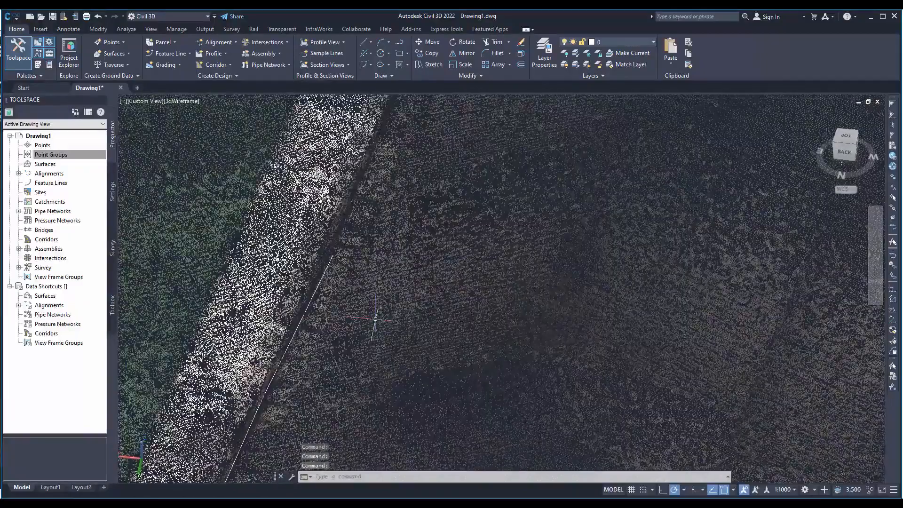
type("l")
key("Return")
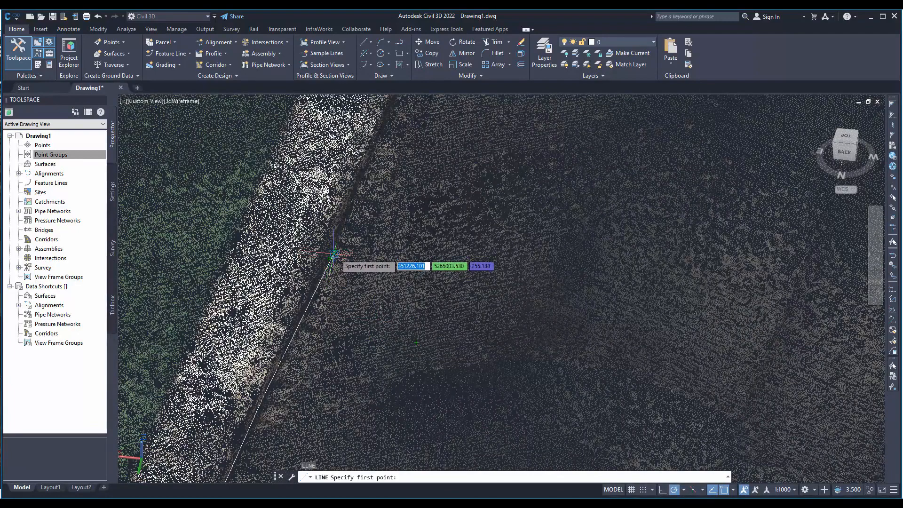
right_click(332, 257, "shift")
left_click(377, 327)
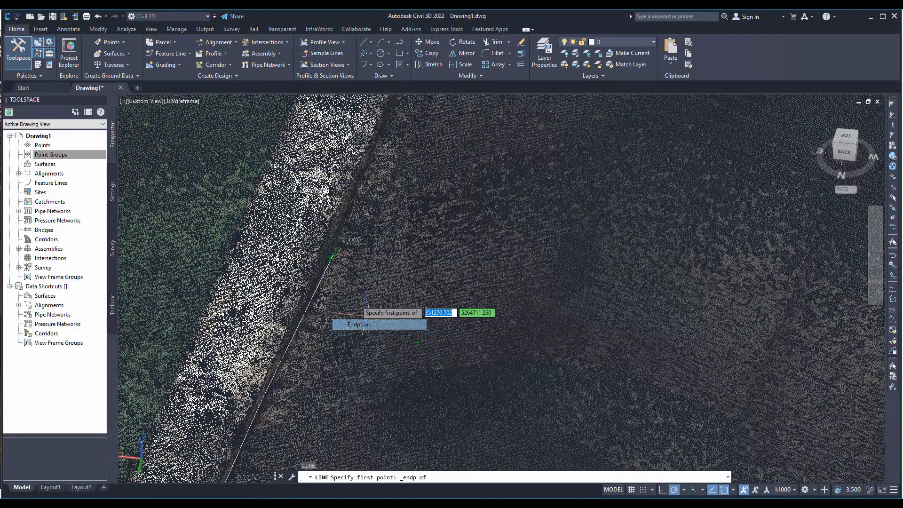
left_click(332, 256)
scroll(423, 203, "up", 2)
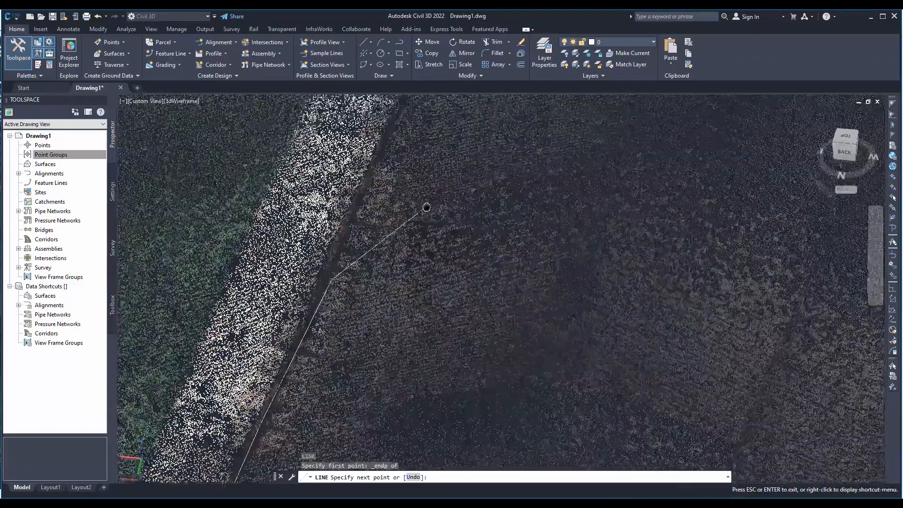
Step: Continue the line along the curb foot through four more points, past the lamp post with the warning sign
middle_click_drag(452, 395, 626, 141, "shift")
scroll(383, 394, "down", 1)
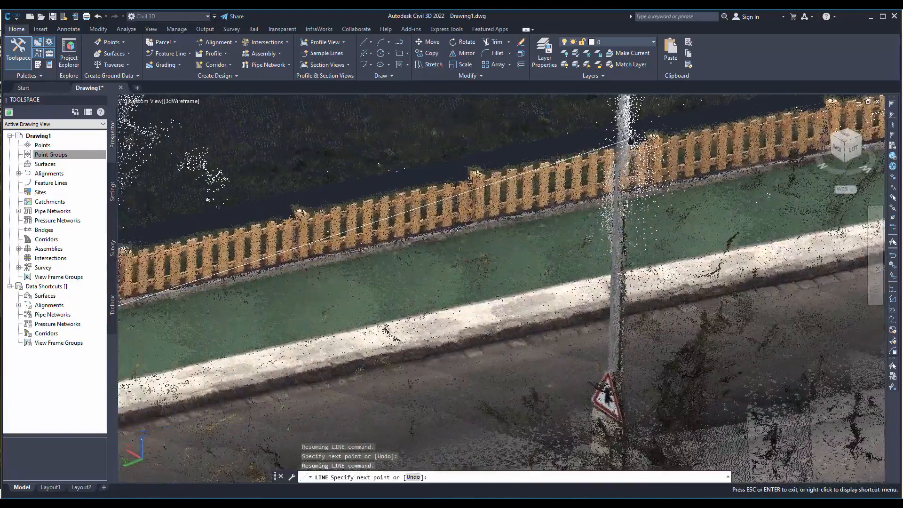
left_click(219, 404)
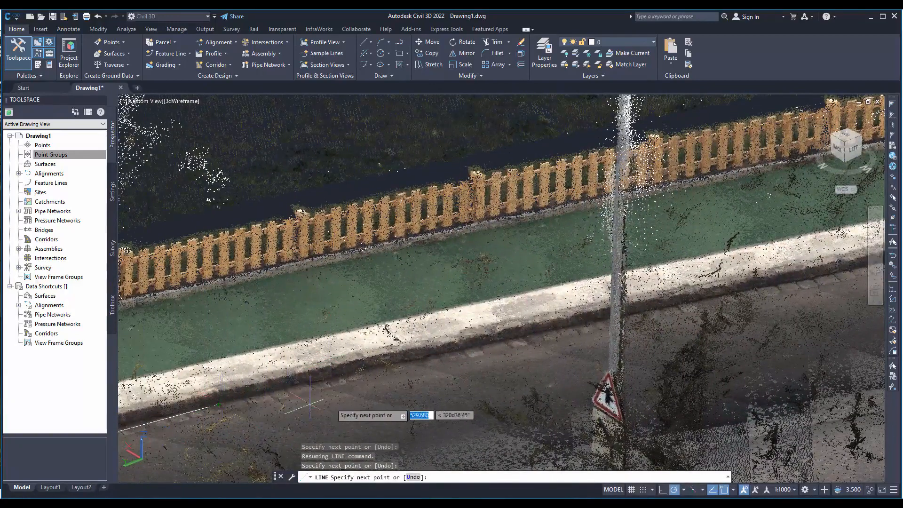
left_click(405, 359)
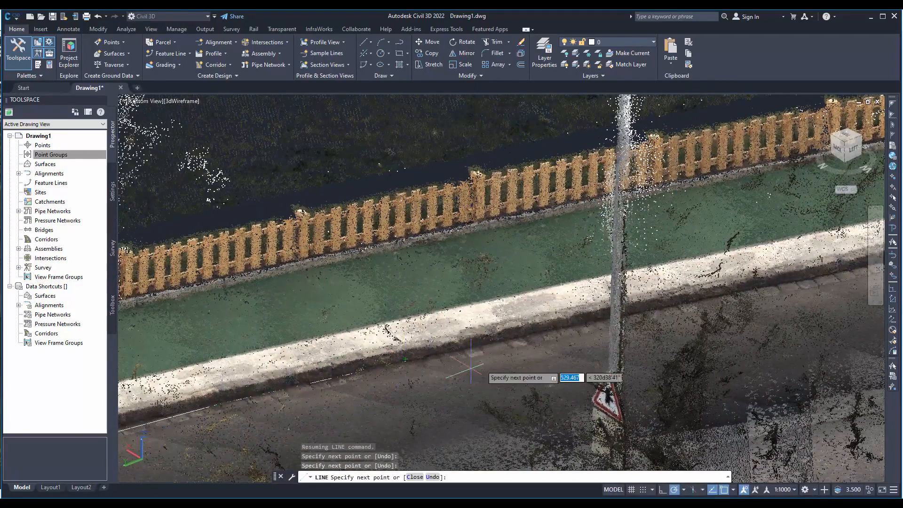
left_click(532, 336)
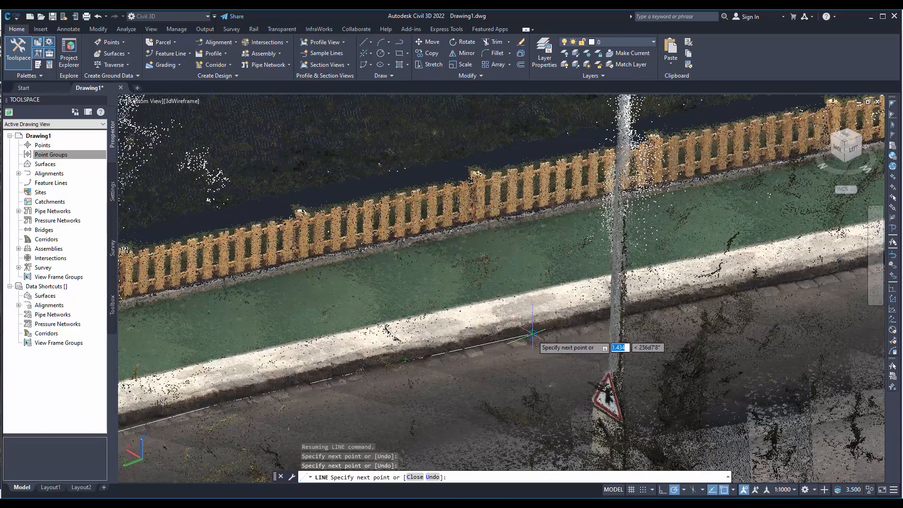
left_click(699, 302)
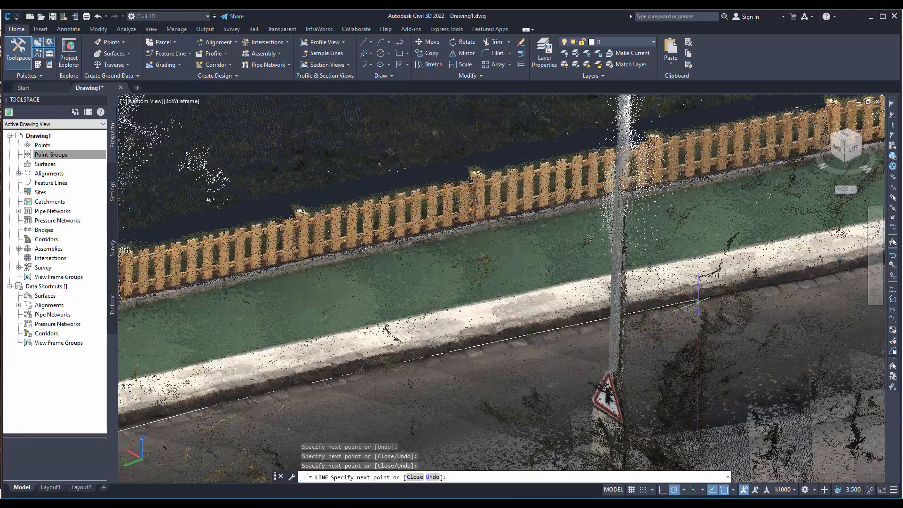
right_click(805, 279)
key("Escape")
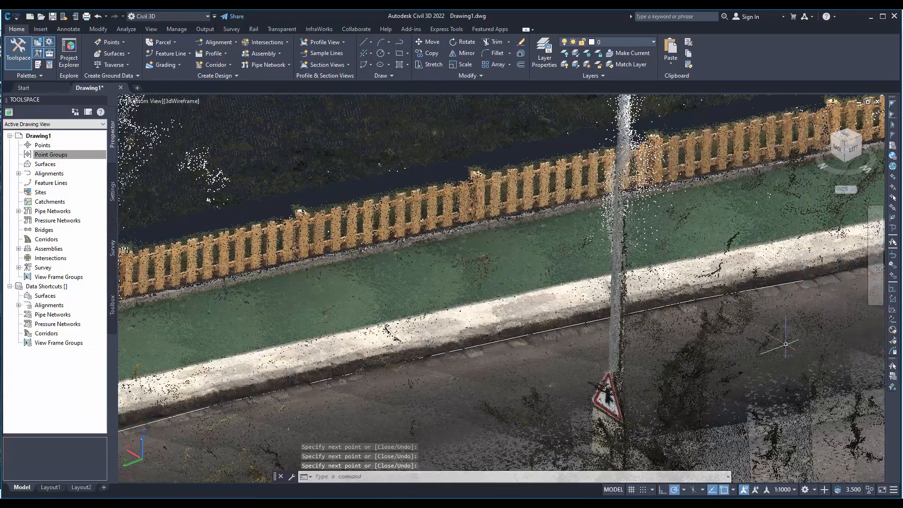
Step: Stretch the shared endpoint of the two stray segments from beside the parked car back to the foot of the curb
middle_click_drag(629, 366, 677, 306, "shift")
key("Escape")
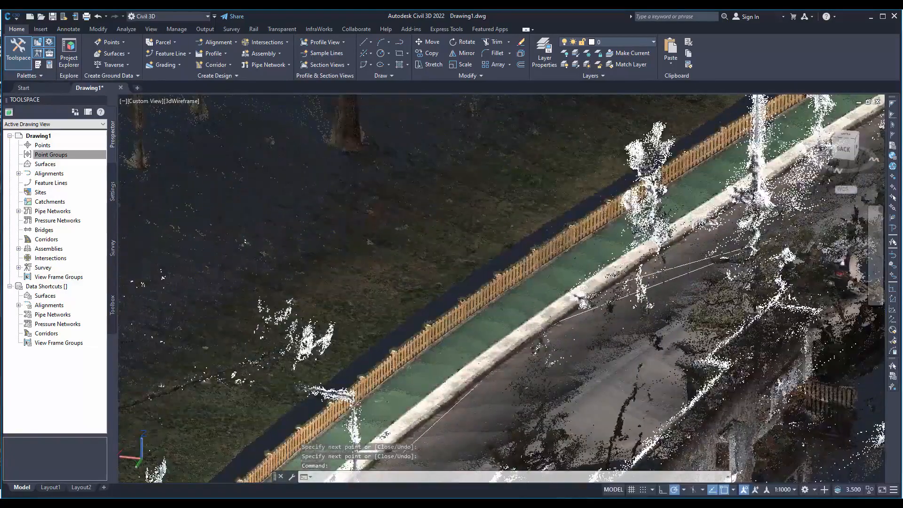
left_click(471, 283)
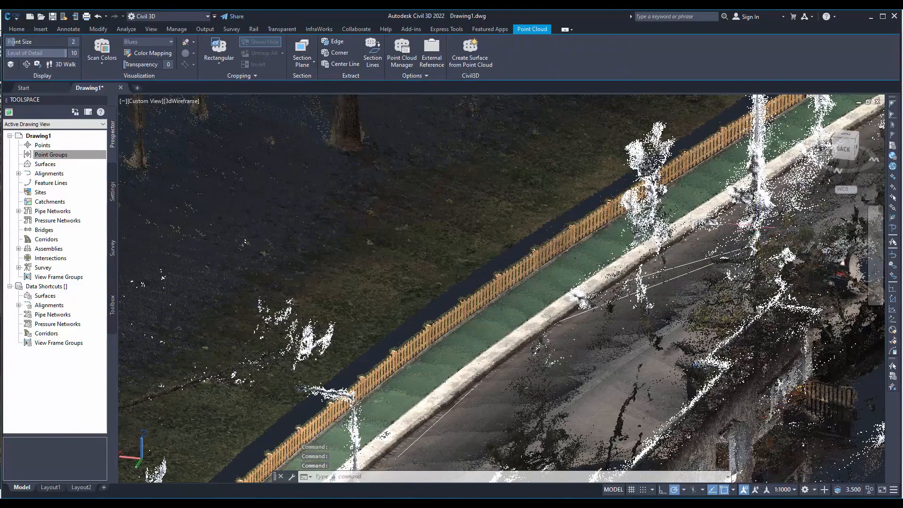
middle_click_drag(788, 254, 581, 377, "shift")
key("Escape")
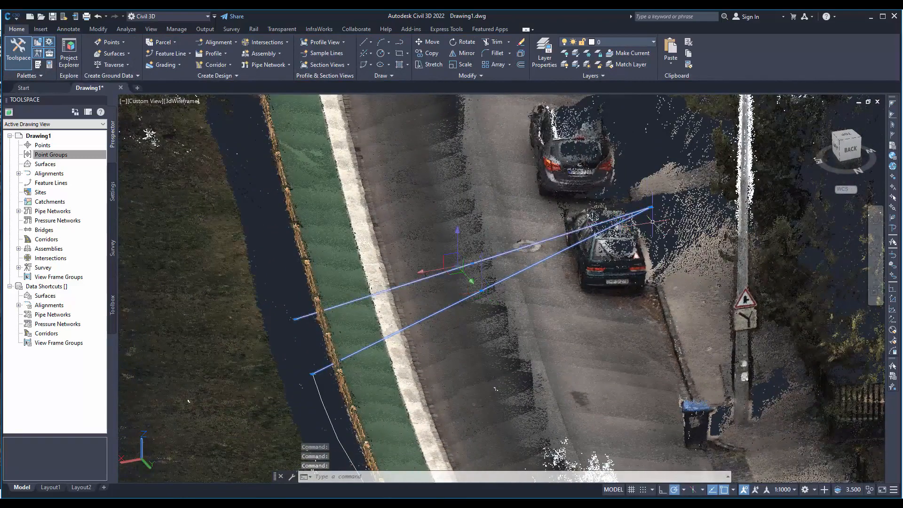
middle_click_drag(381, 323, 325, 330, "shift")
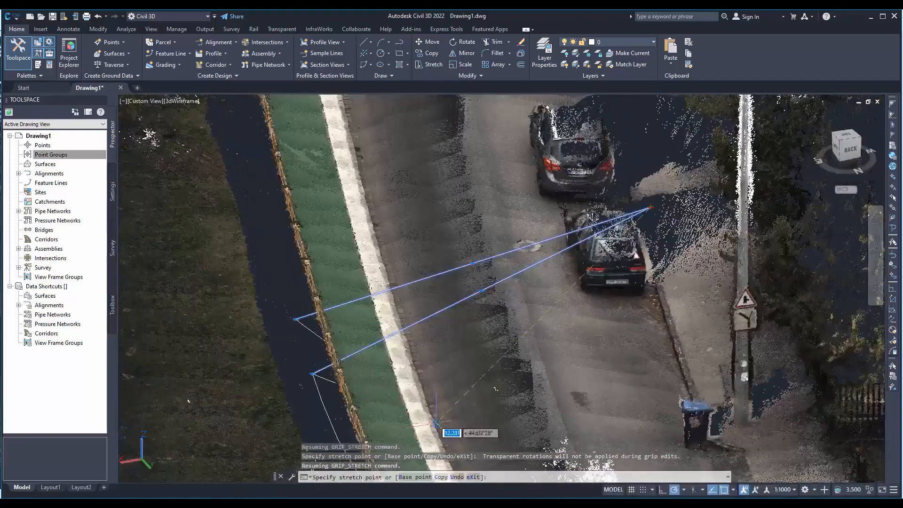
middle_click_drag(447, 348, 398, 358, "shift")
key("Escape")
middle_click_drag(454, 347, 446, 332, "shift")
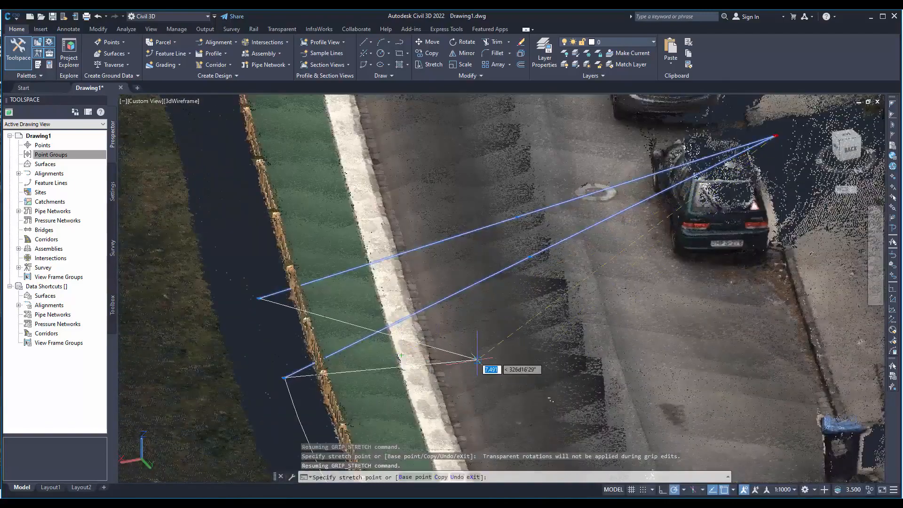
middle_click_drag(475, 365, 437, 367, "shift")
left_click(364, 336)
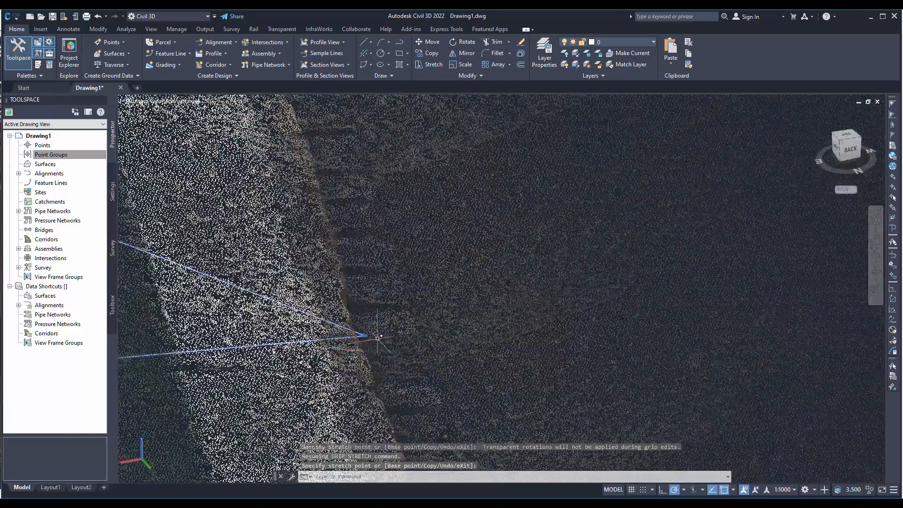
right_click(471, 463)
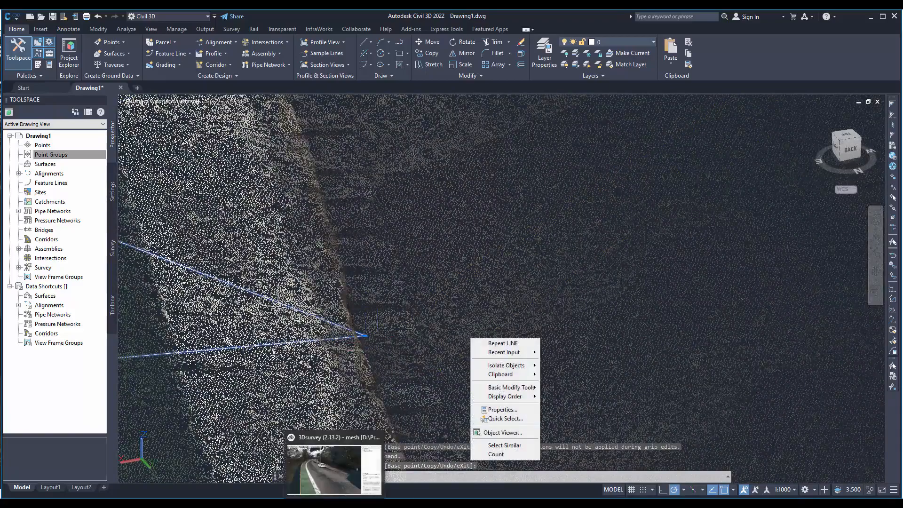
left_click(338, 475)
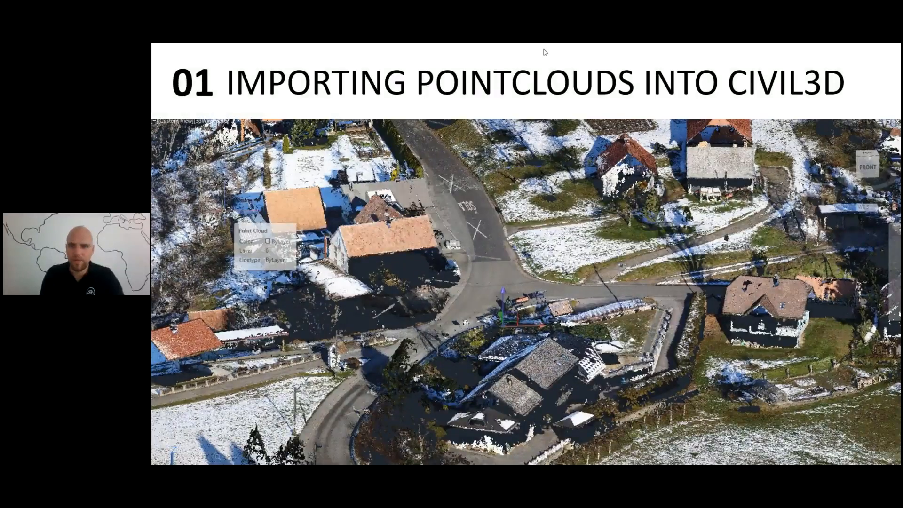
key("Right")
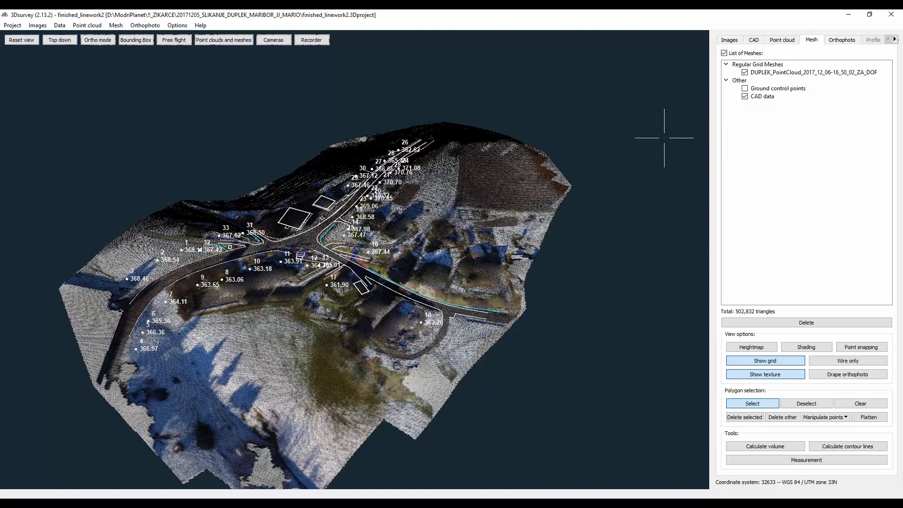
Step: In 3Dsurvey, save the DUPLEK regular grid mesh in LandXML consortium format as dtm1.xml in the Autocad_export folder
right_click(767, 75)
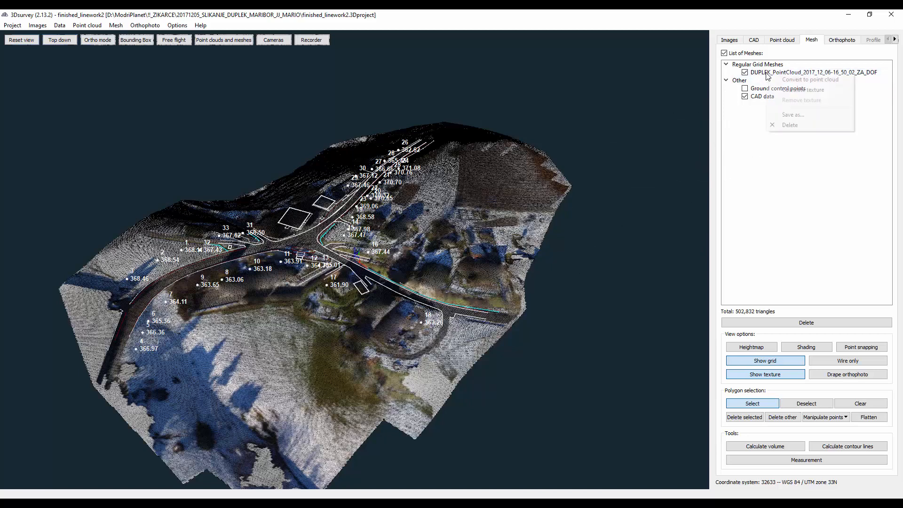
left_click(793, 115)
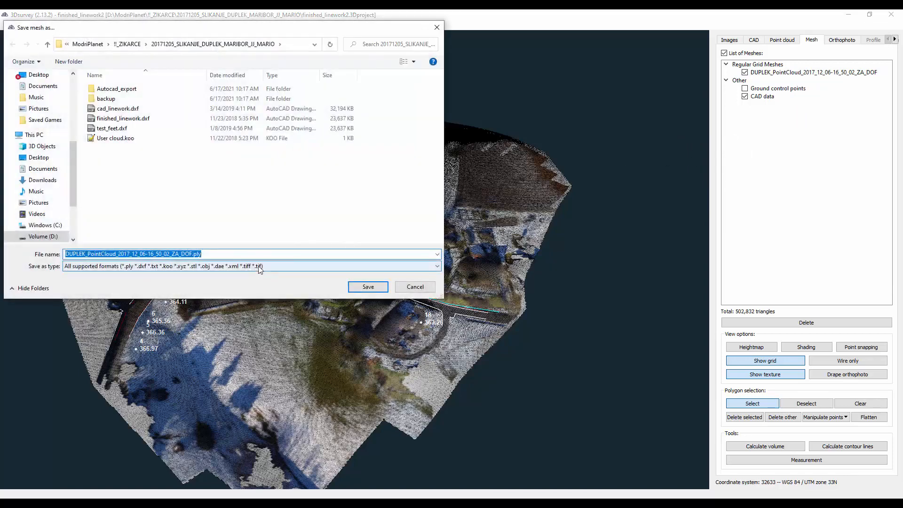
left_click(259, 267)
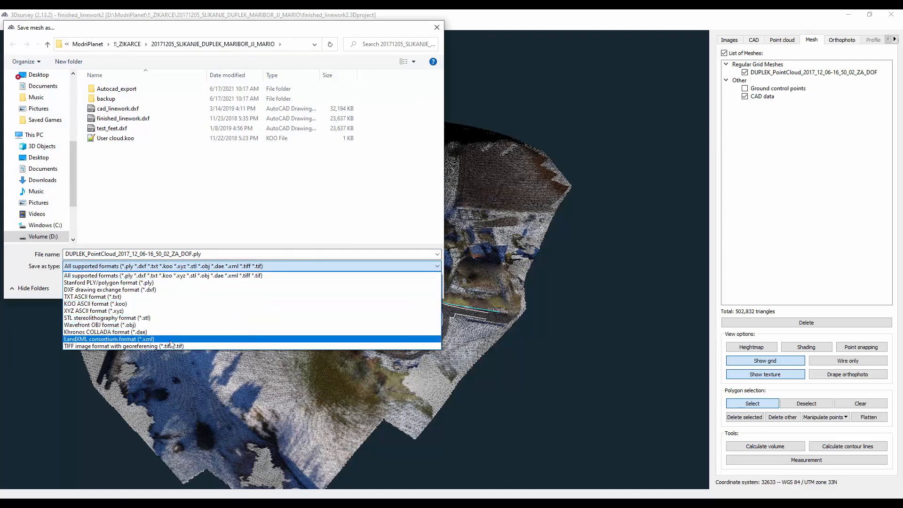
left_click(114, 340)
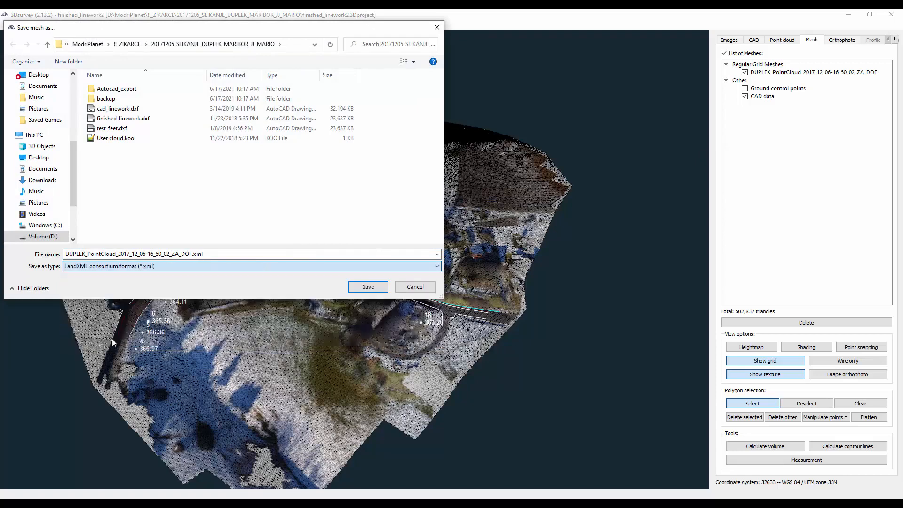
double_click(120, 89)
double_click(226, 254)
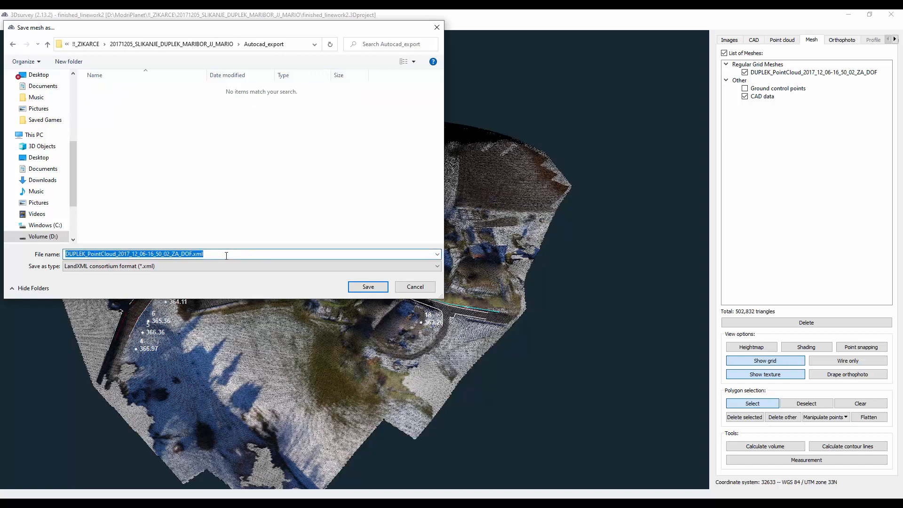
type("dtm1")
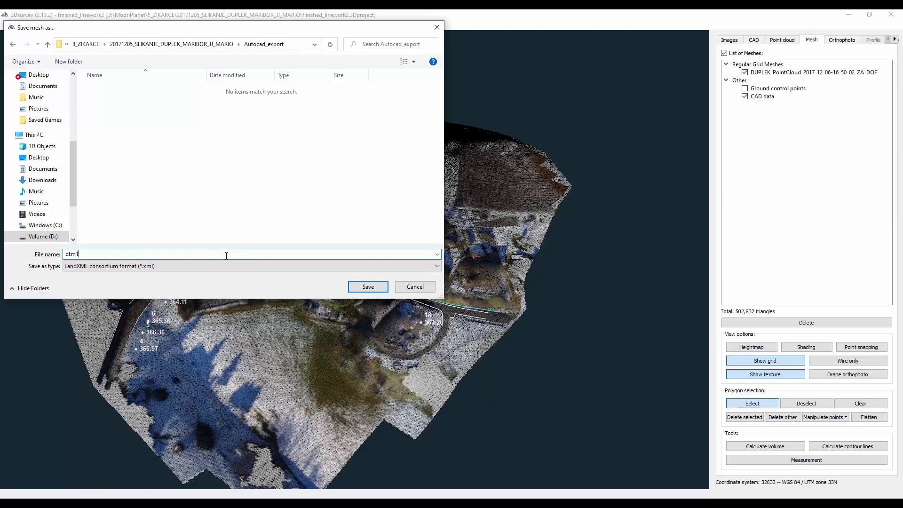
type(".xml")
left_click(368, 287)
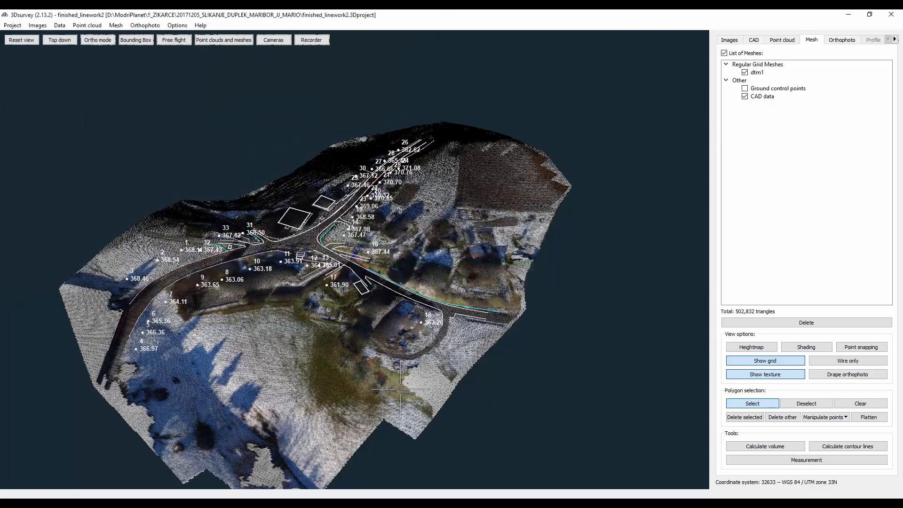
Step: Switch to Civil 3D, start a LandXML import with the LANDXMLIN command and browse to Volume (D:)
mouse_move(449, 504)
left_click(453, 475)
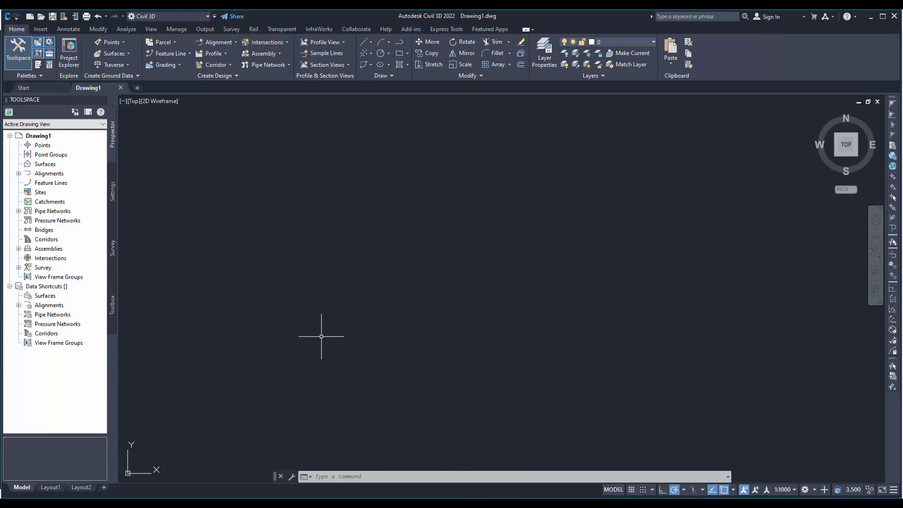
type("landxmli")
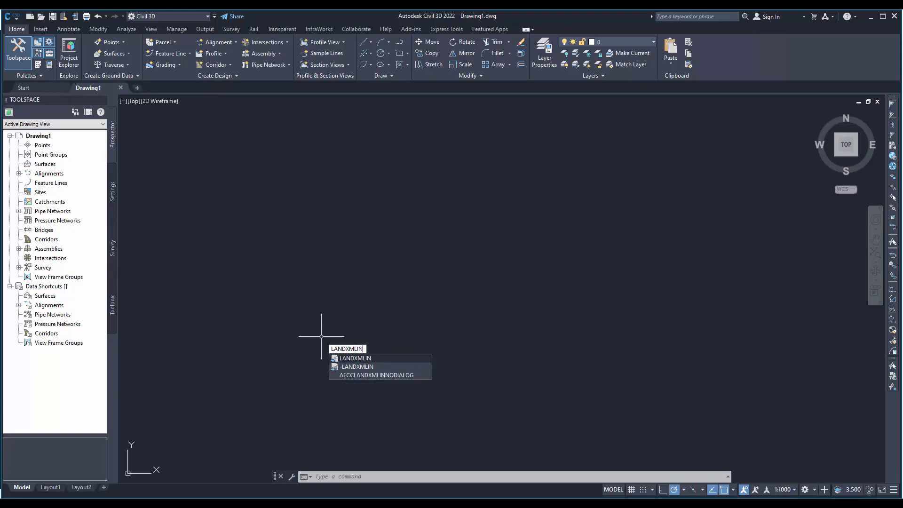
key("Return")
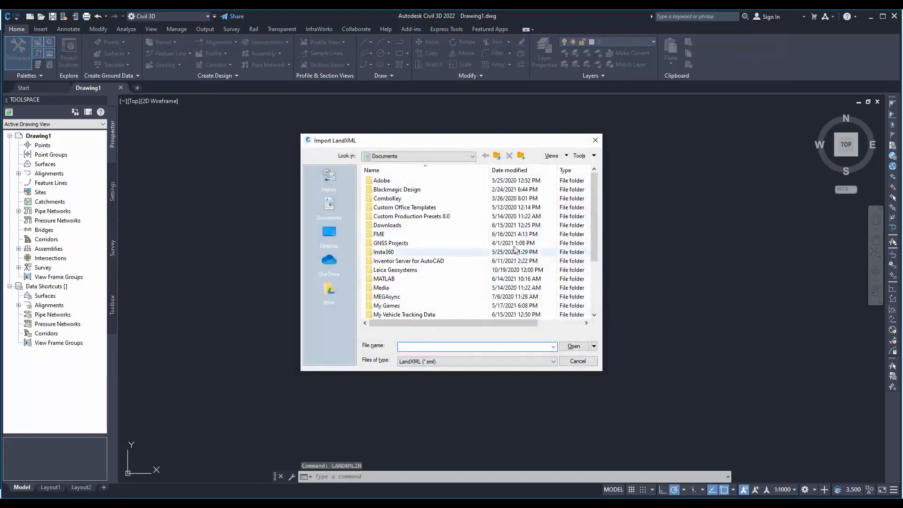
left_click(497, 155)
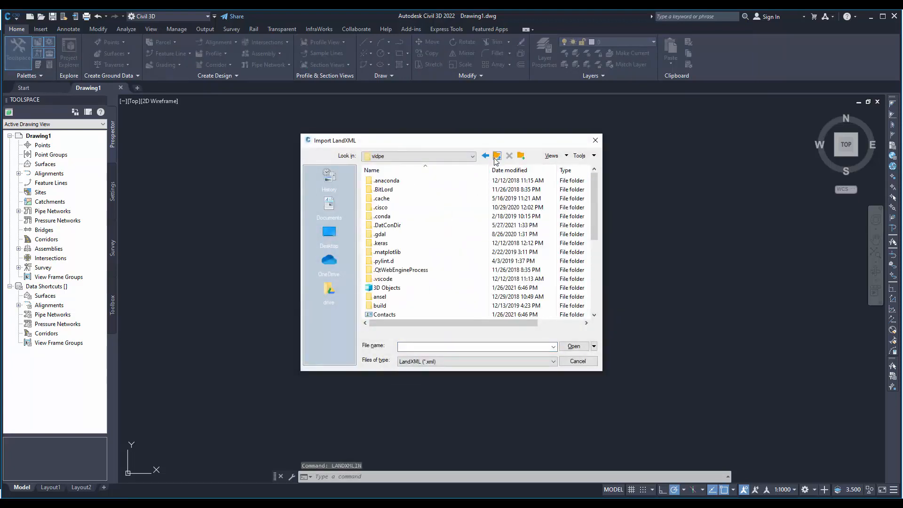
left_click(497, 156)
left_click(497, 156)
left_click(497, 156)
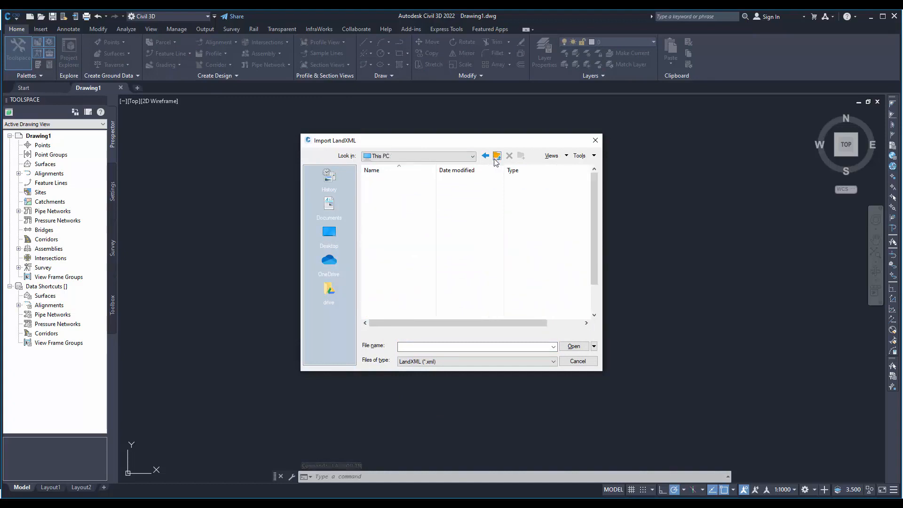
left_click(400, 277)
double_click(400, 277)
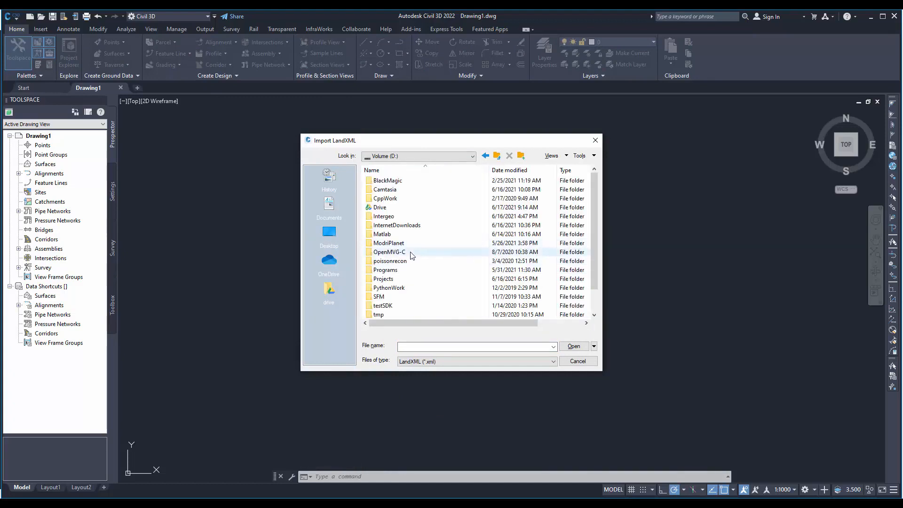
double_click(395, 278)
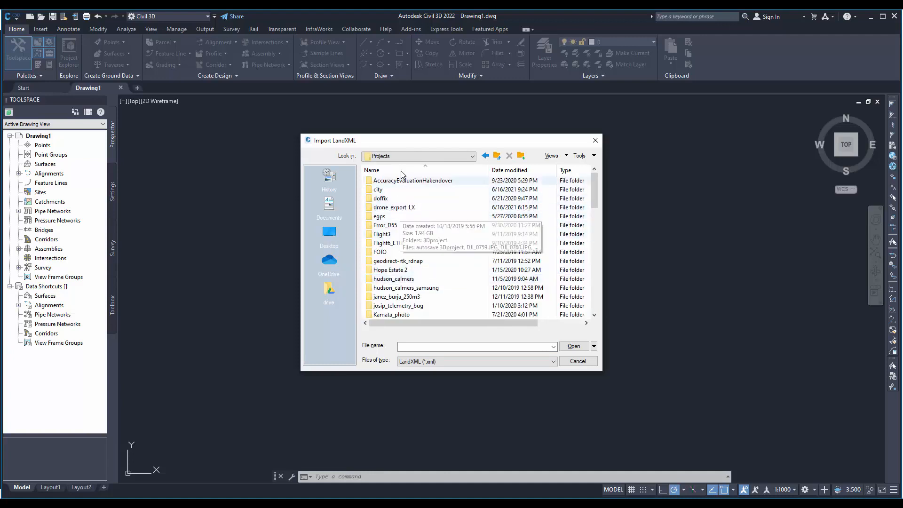
left_click(497, 155)
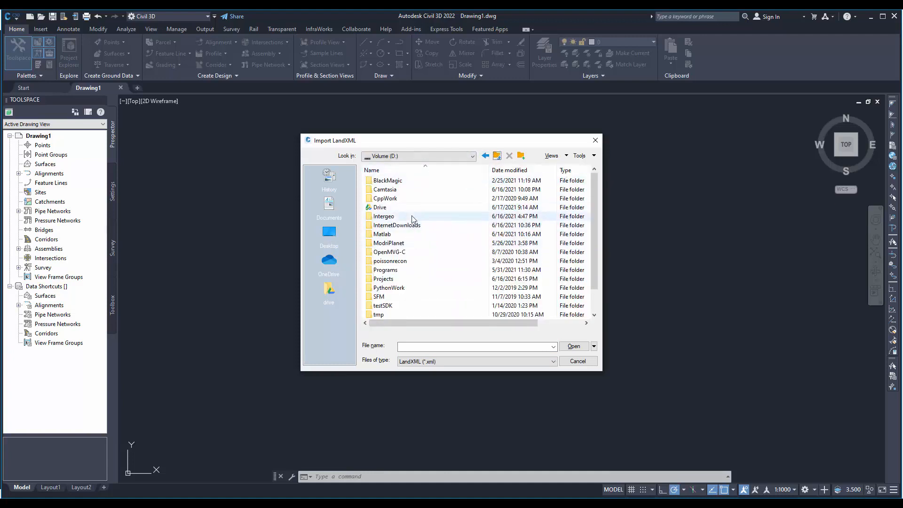
Step: Import dtm1.xml from the Autocad_export folder of the DUPLEK project under ModriPlanet, including its units and surface
double_click(389, 243)
left_click(399, 190)
double_click(399, 190)
double_click(395, 182)
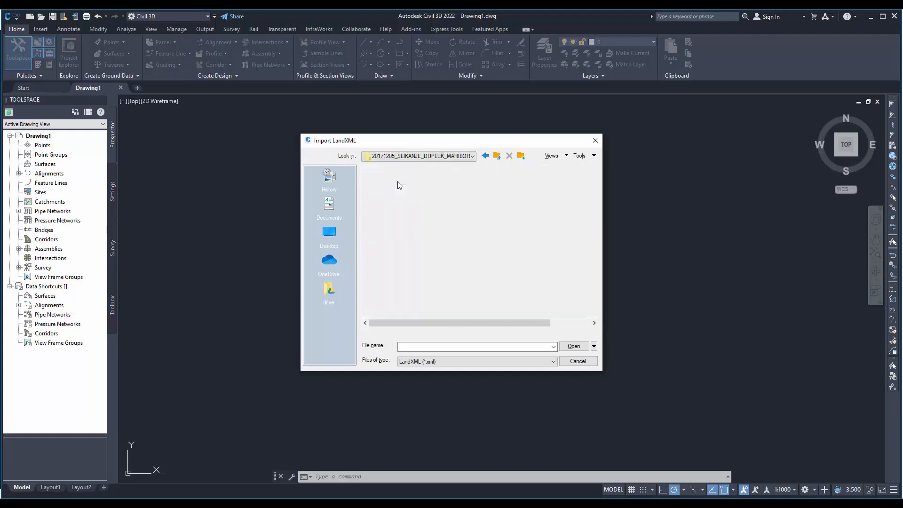
double_click(395, 189)
double_click(393, 182)
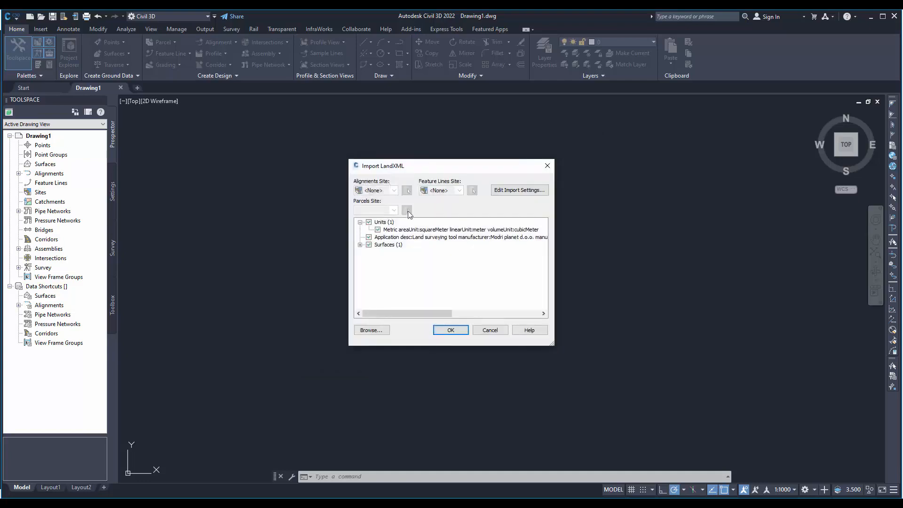
left_click(447, 331)
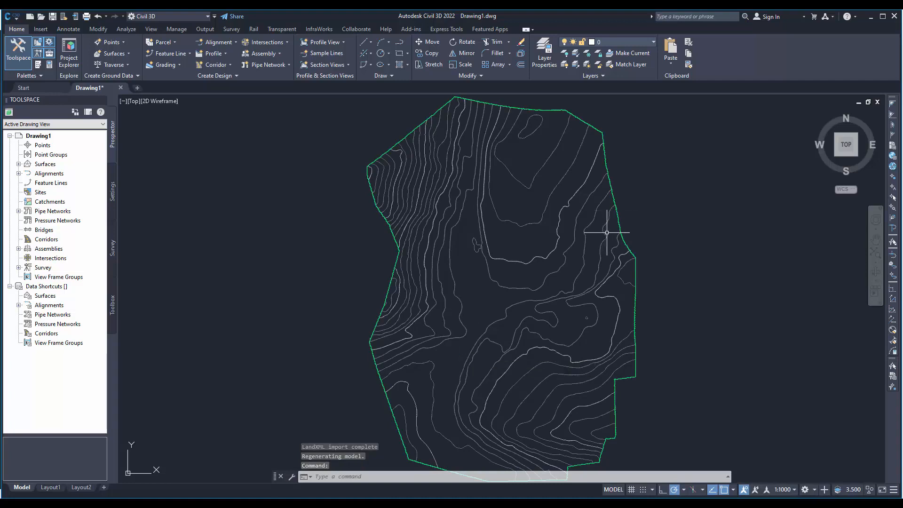
Step: Examine the imported surface's contours and triangulation from tilted and close-up views, then restore the top view
left_click(635, 278)
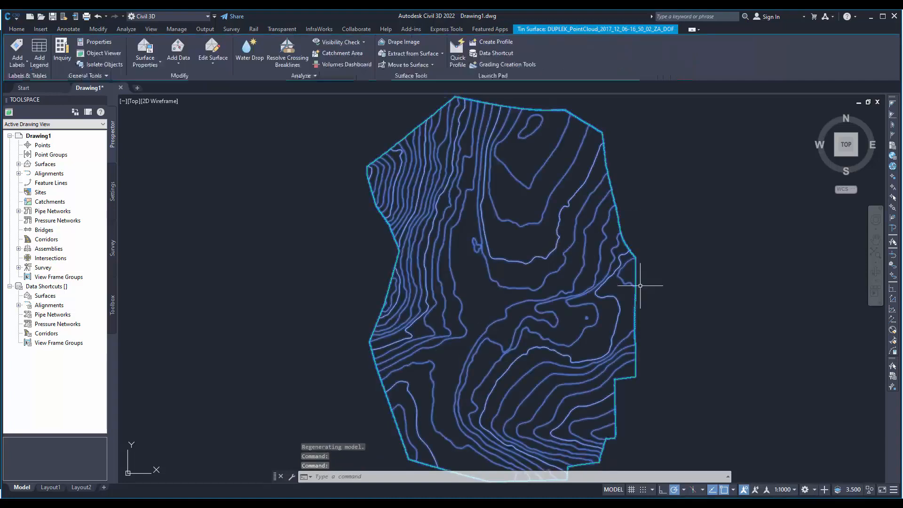
key("Escape")
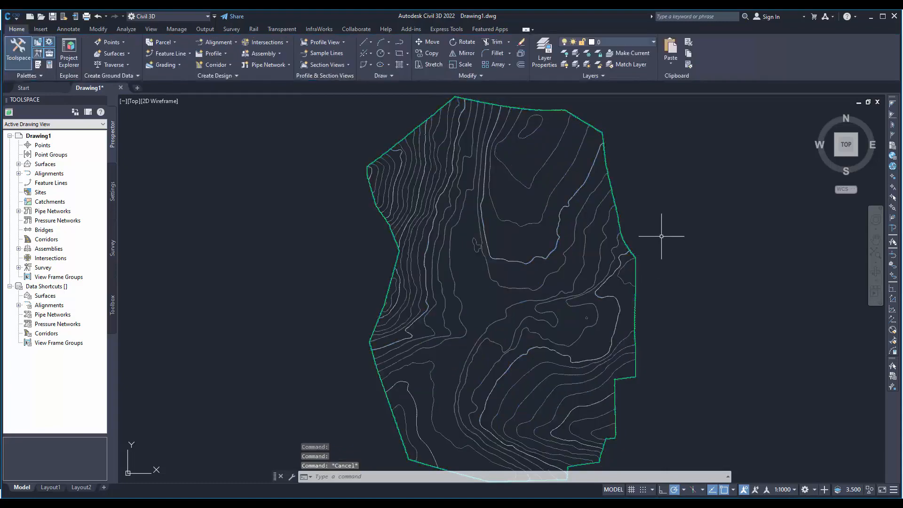
mouse_move(637, 317)
middle_mouse_down("shift")
mouse_move(645, 252)
mouse_move(611, 245)
middle_mouse_up("shift")
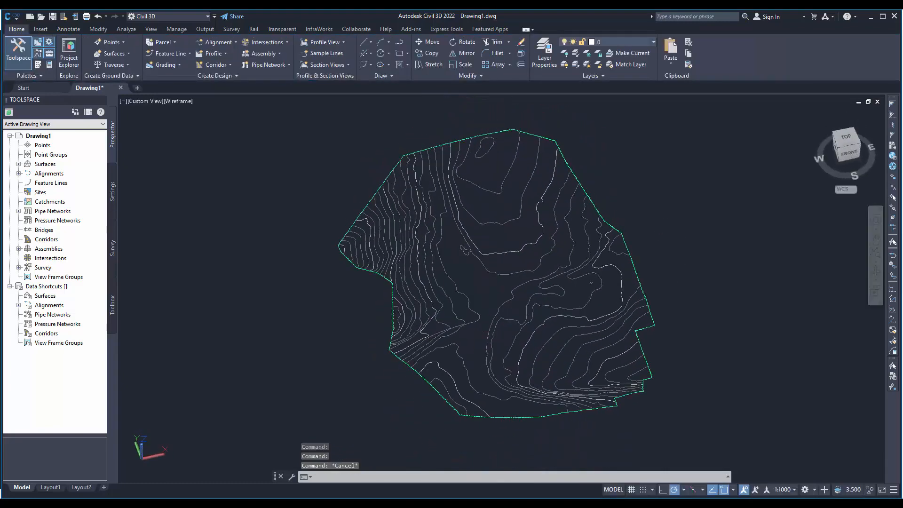
scroll(491, 273, "up", 5)
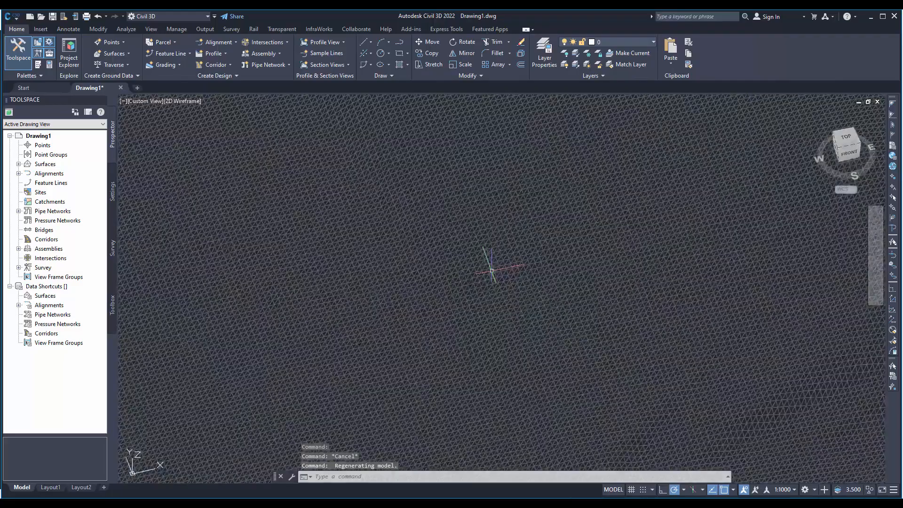
middle_click_drag(487, 207, 448, 225, "shift")
key("Escape")
scroll(437, 236, "down", 6)
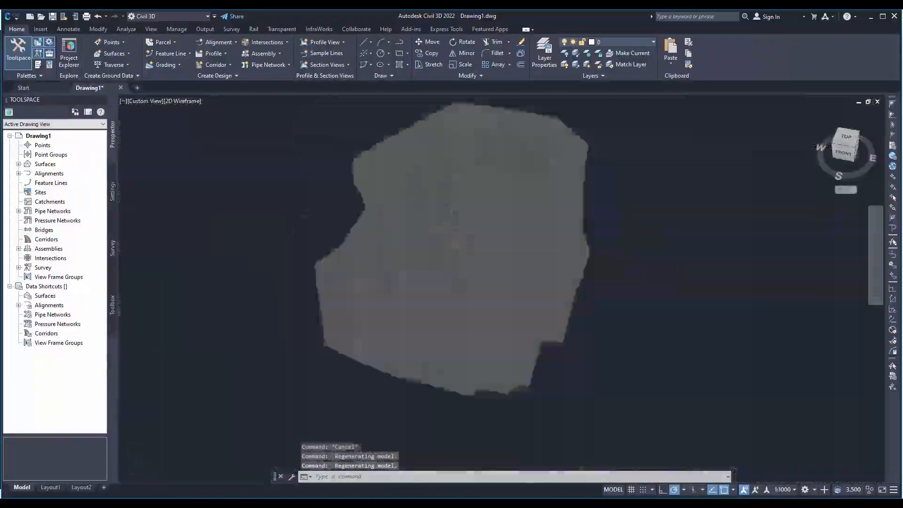
left_click(179, 101)
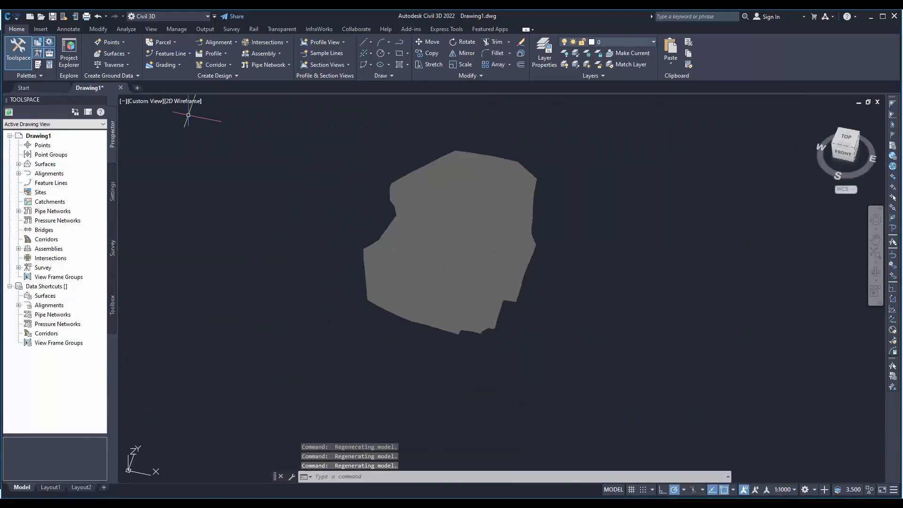
left_click(188, 111)
left_click(847, 139)
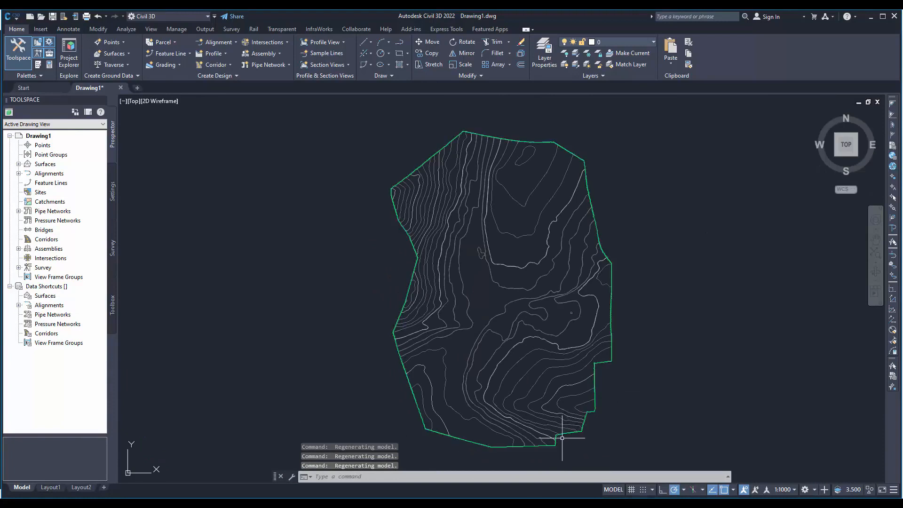
Step: Switch to 3Dsurvey and start saving the dtm1 mesh in TXT ASCII format in the Autocad_export folder
mouse_move(450, 505)
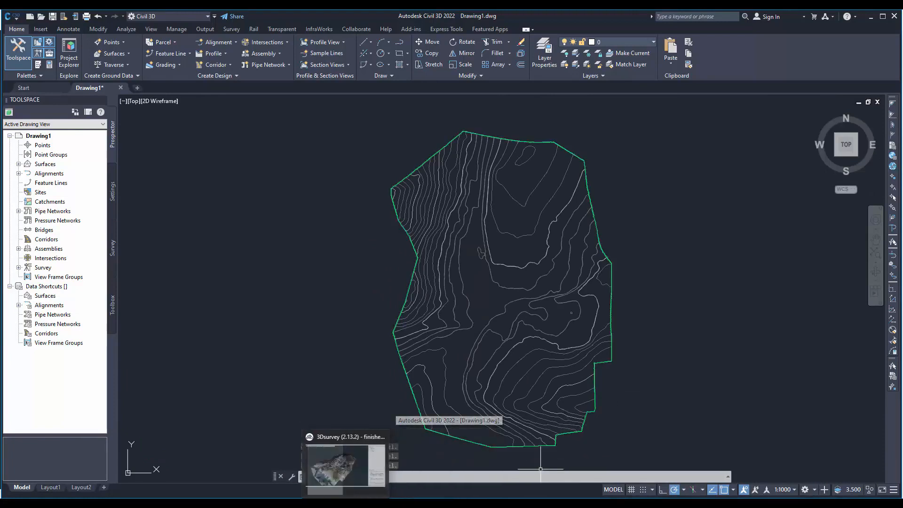
left_click(343, 473)
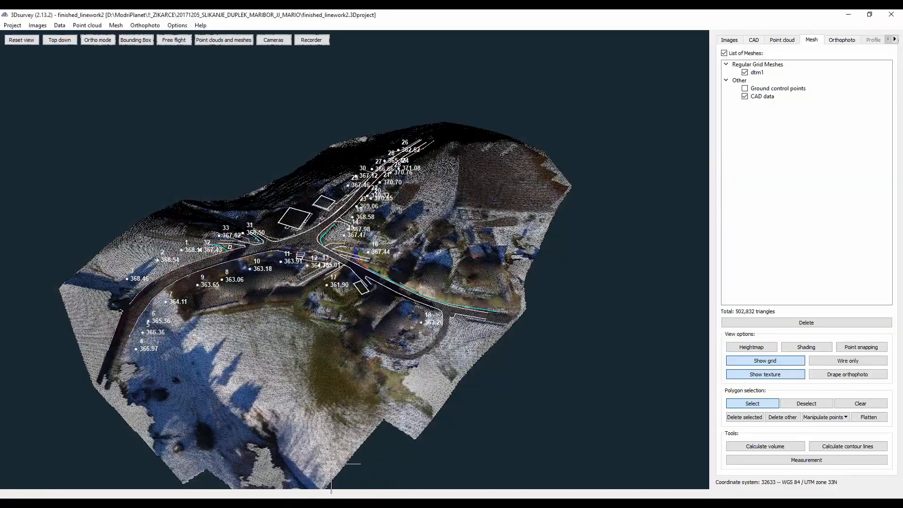
right_click(767, 75)
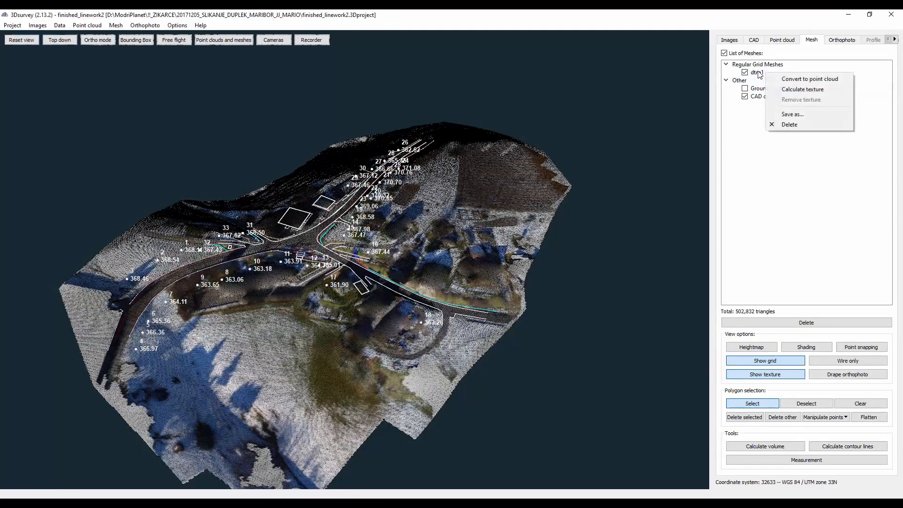
left_click(813, 117)
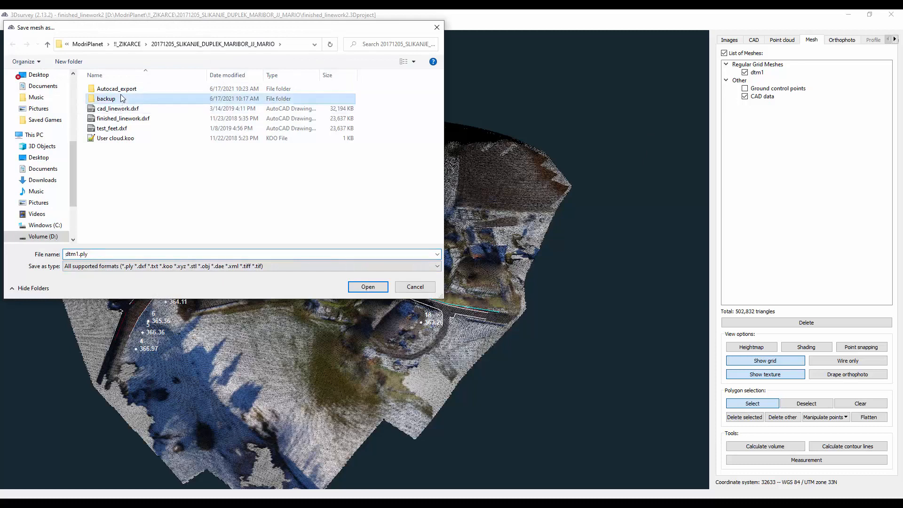
double_click(123, 89)
left_click(136, 266)
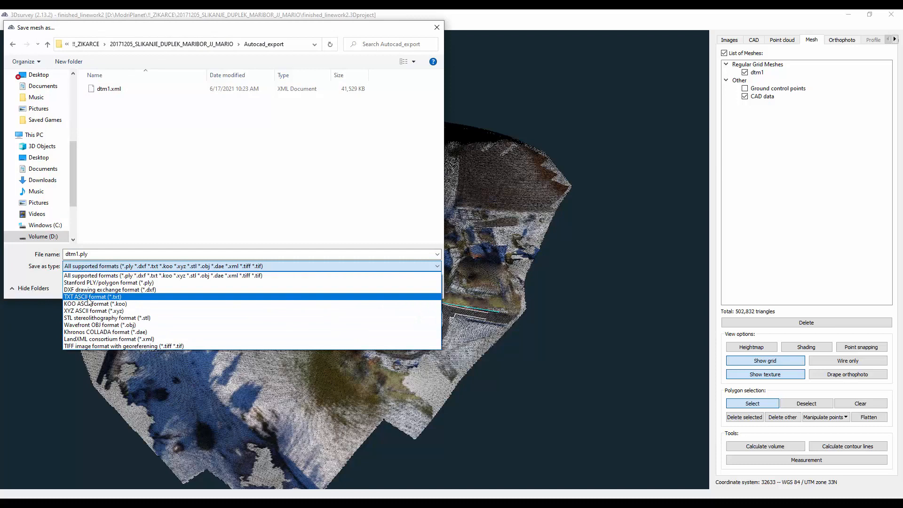
left_click(107, 297)
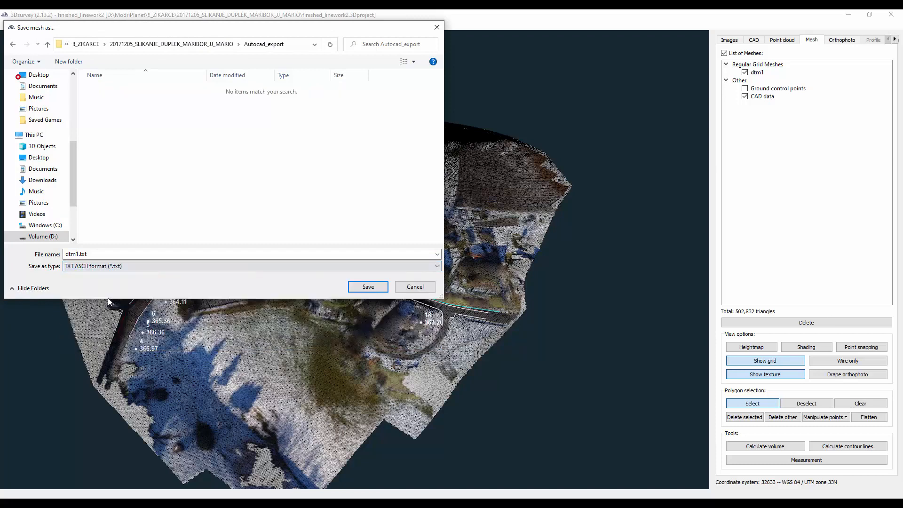
Step: Name the exported file dtm2.txt and save it with space as separator, 3 decimal places and no vertex color
left_click(82, 254)
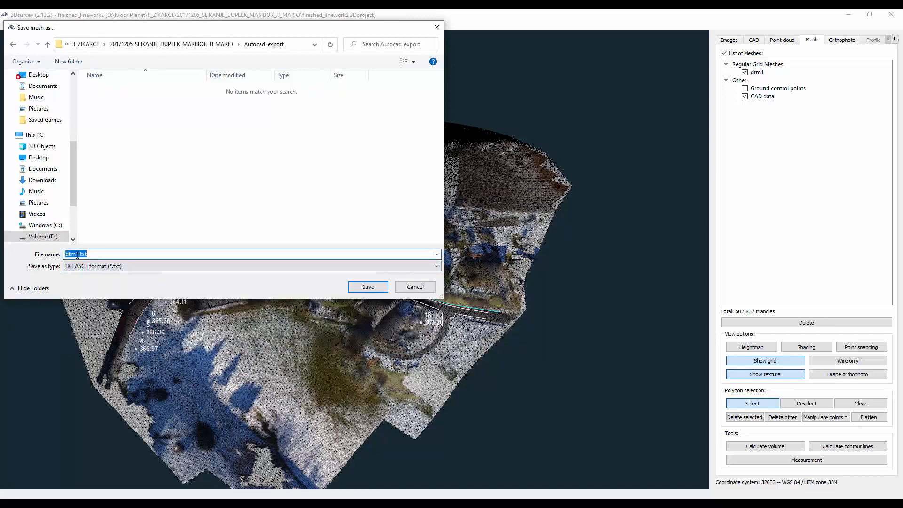
left_click(76, 255)
left_click(354, 289)
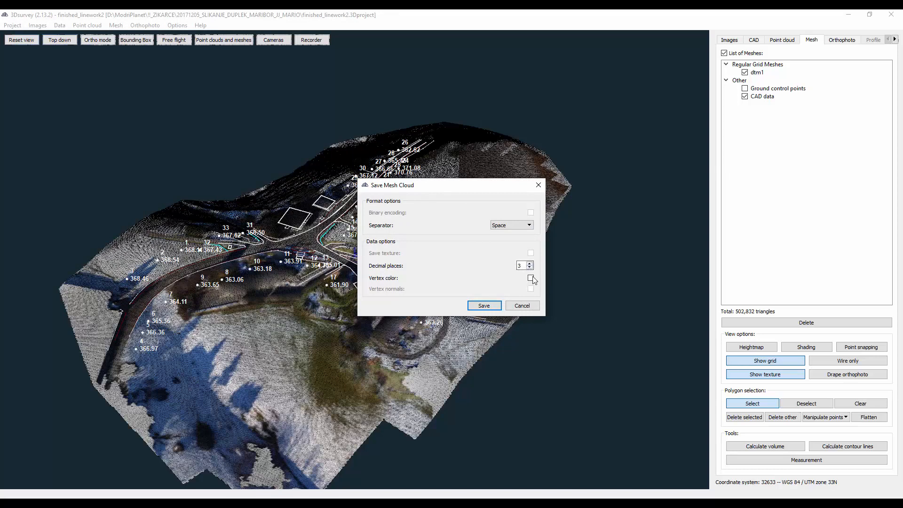
left_click(484, 305)
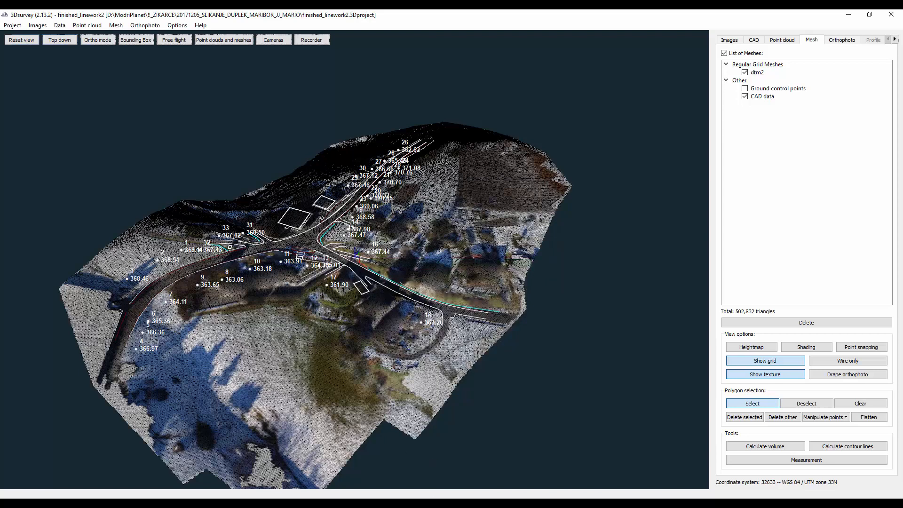
Step: Switch to Civil 3D and create a TIN surface named FromTXTfile
mouse_move(449, 503)
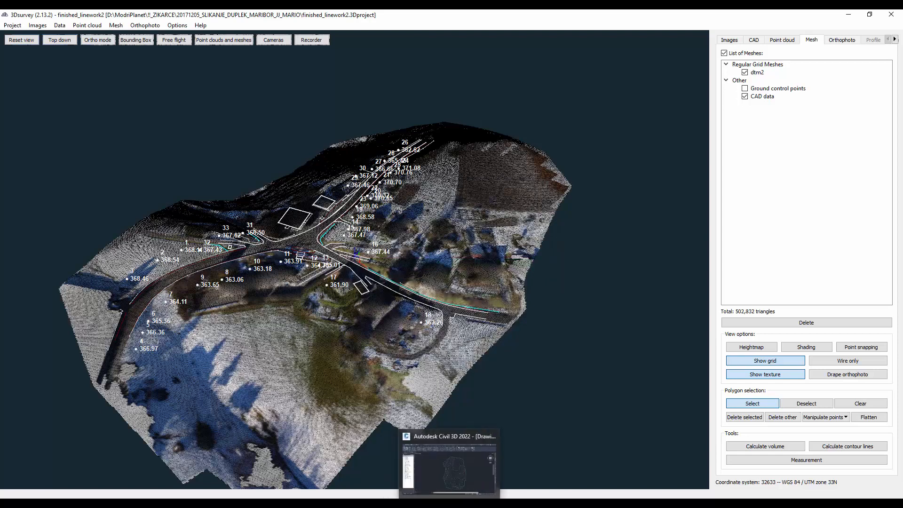
left_click(453, 473)
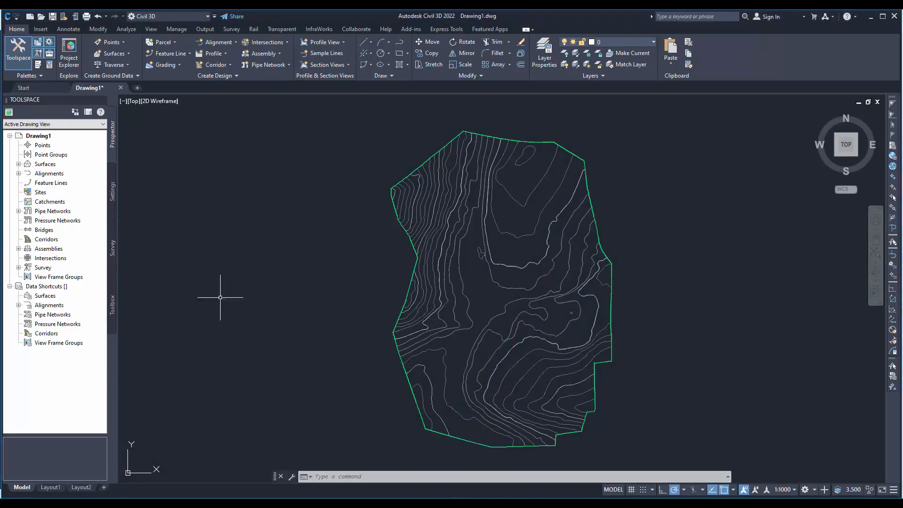
left_click(19, 164)
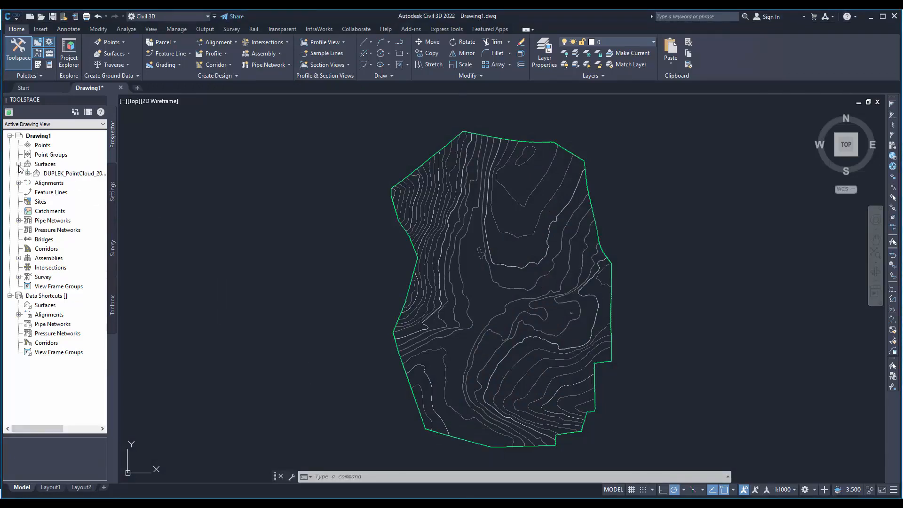
right_click(44, 167)
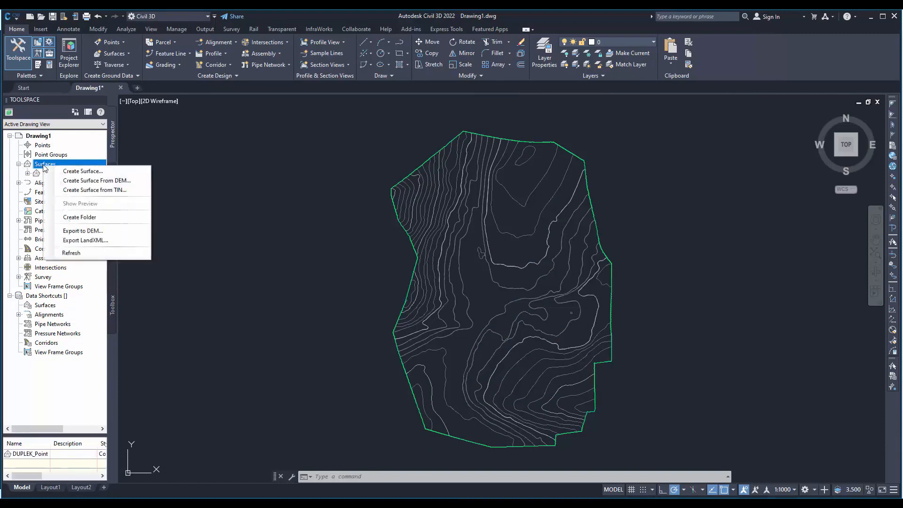
left_click(79, 173)
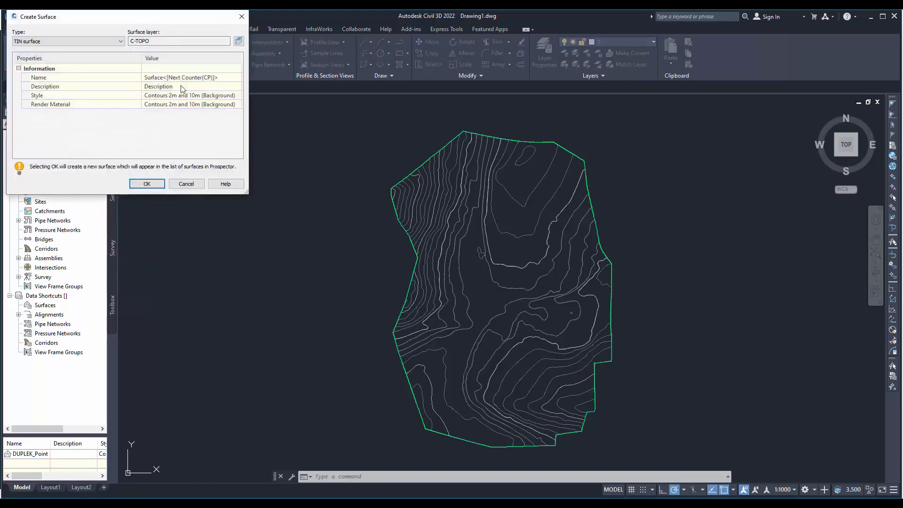
left_click(222, 78)
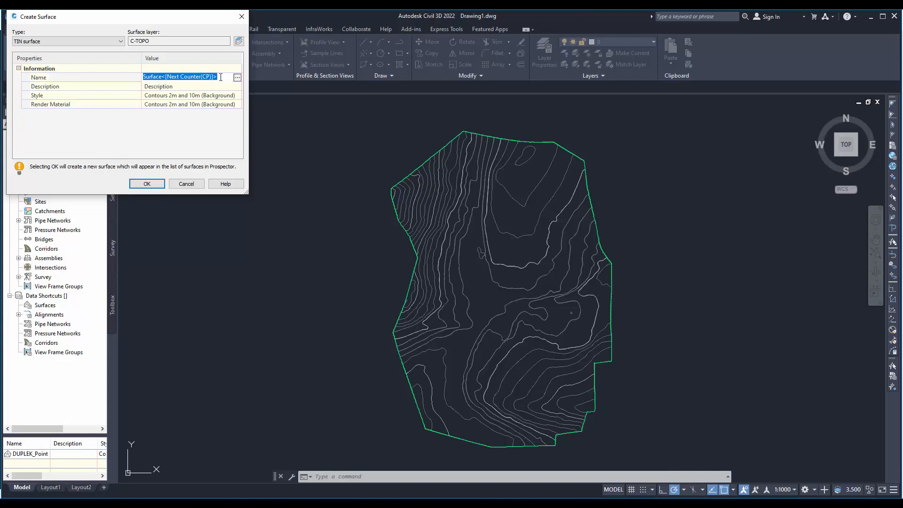
type("FromTXTfile")
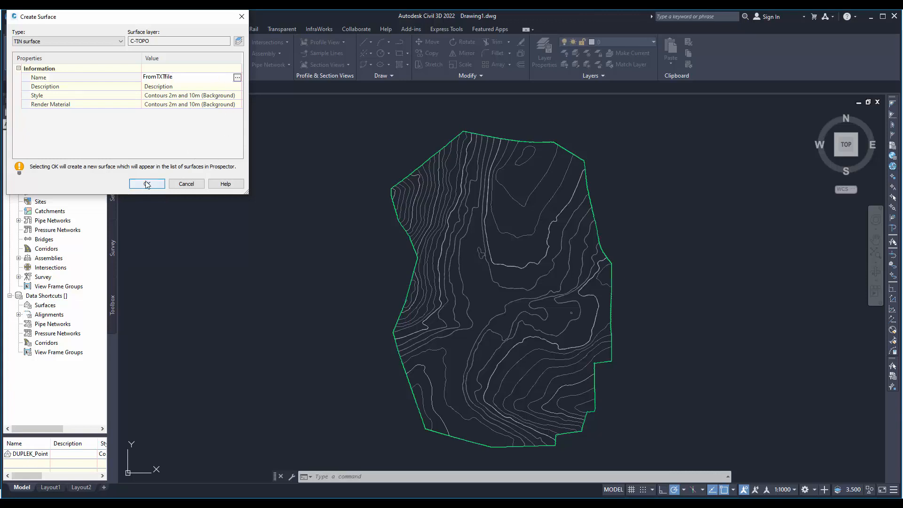
left_click(147, 184)
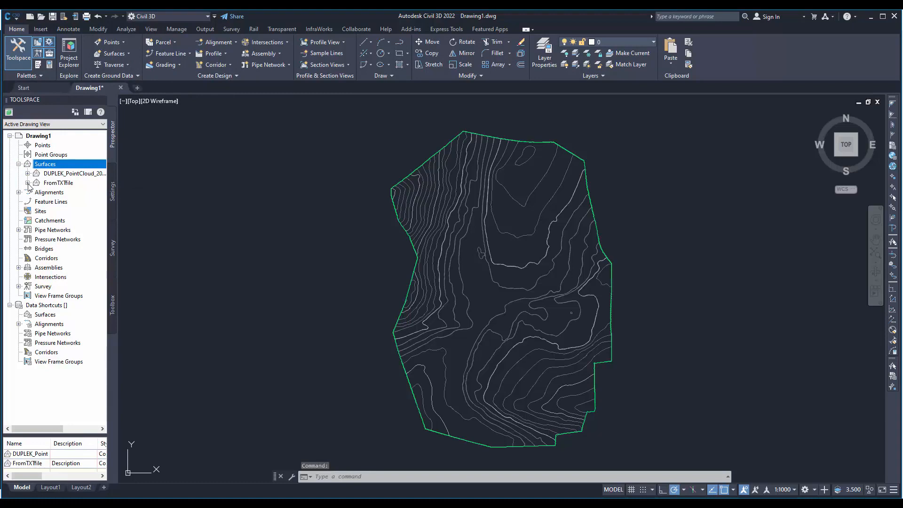
Step: Start adding a point file to the definition of the FromTXTfile surface and open the source file selection
left_click(28, 183)
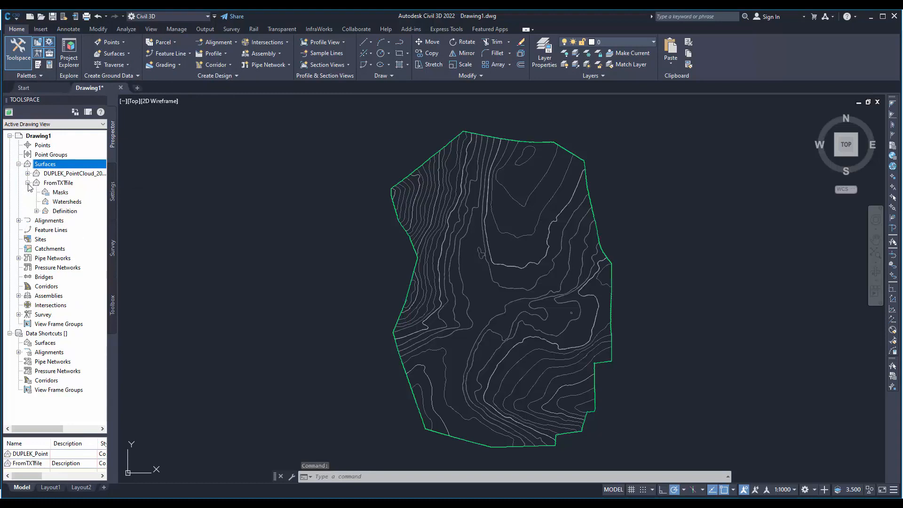
left_click(36, 211)
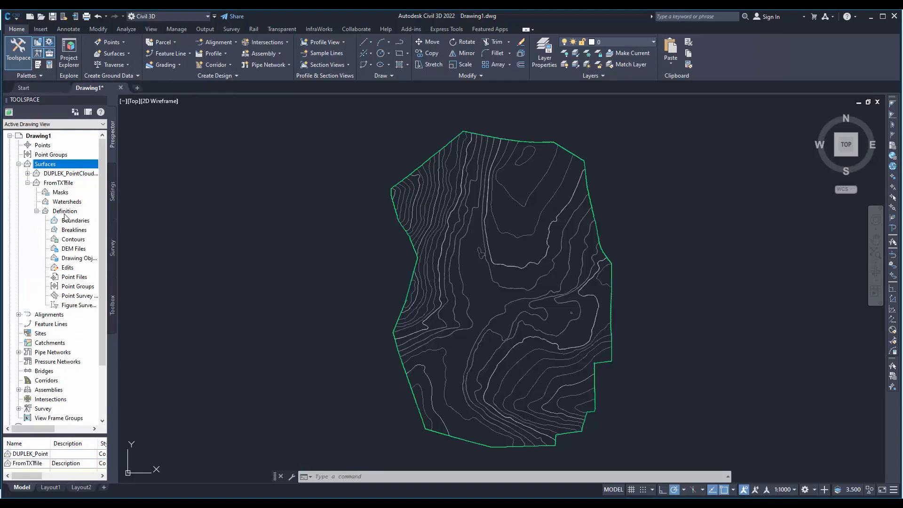
left_click(67, 278)
right_click(75, 281)
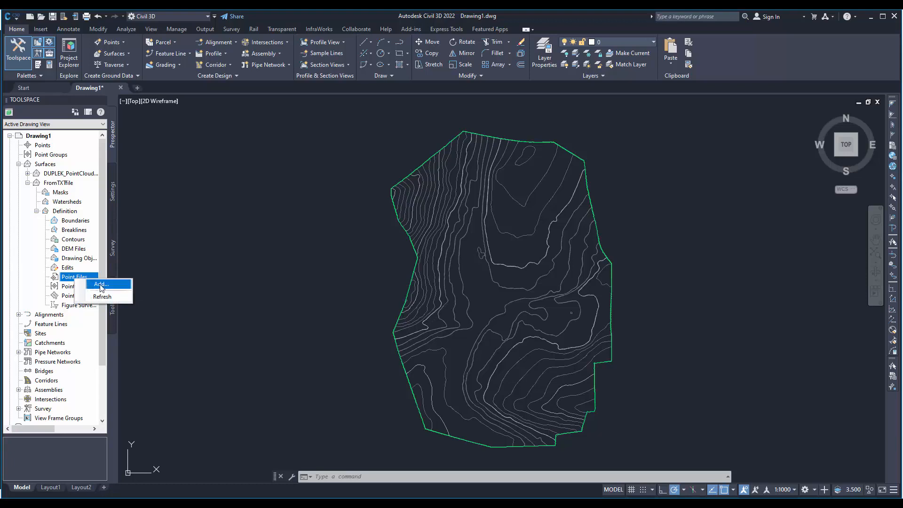
left_click(101, 285)
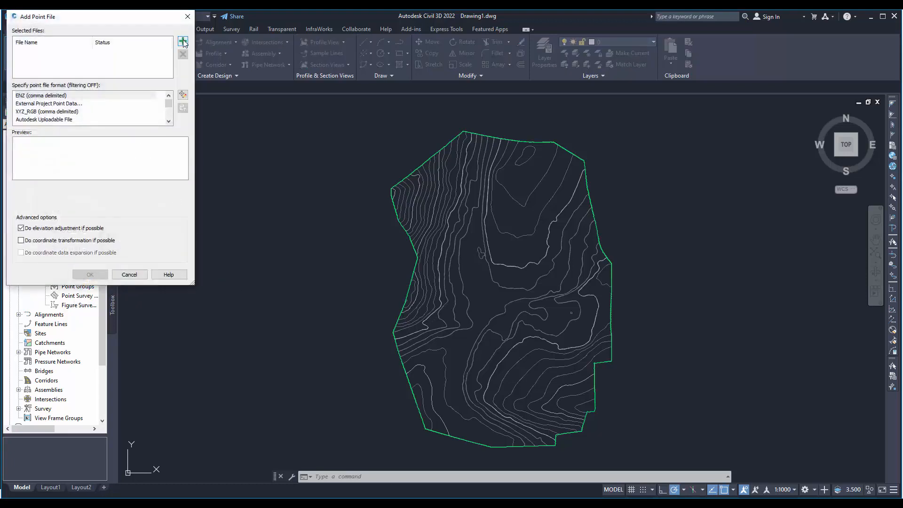
left_click(183, 41)
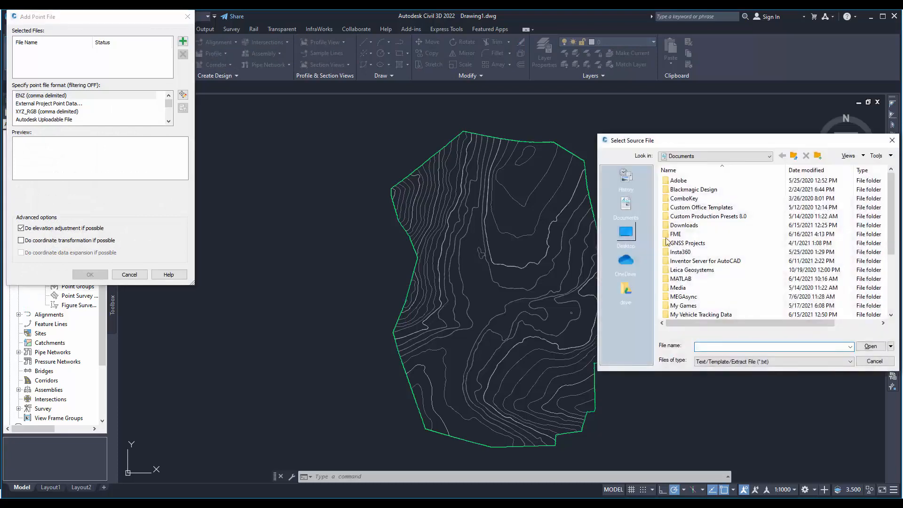
Step: Choose dtm2.txt from the Autocad_export folder of the DUPLEK project, under ModriPlanet on Volume (D:), as the source point file
left_click(795, 160)
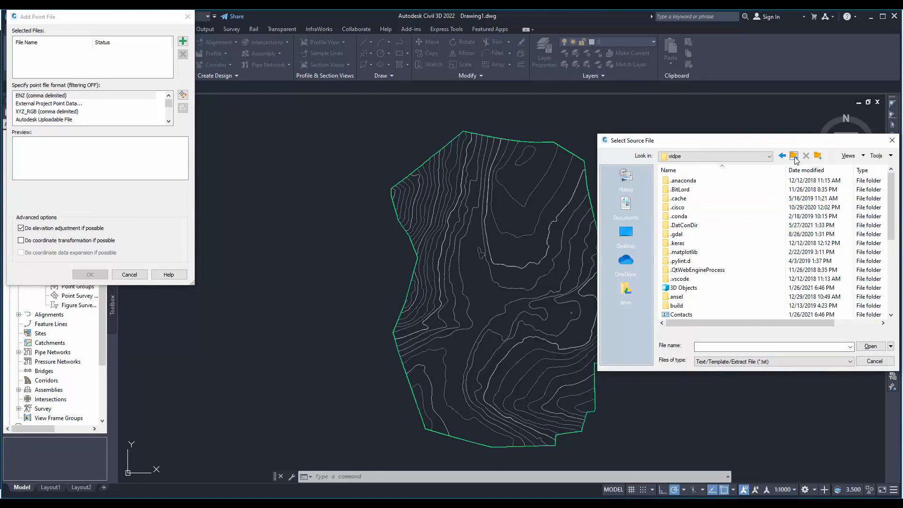
left_click(796, 159)
left_click(795, 159)
left_click(795, 159)
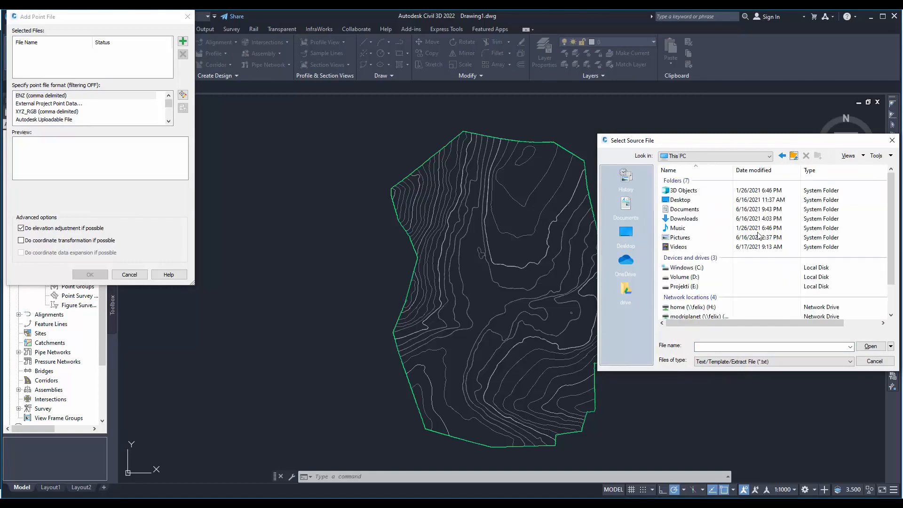
double_click(685, 277)
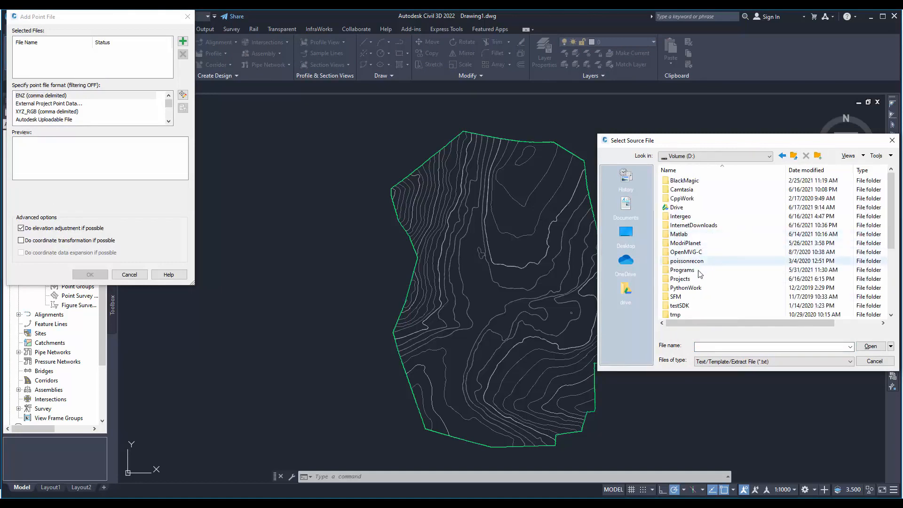
double_click(689, 243)
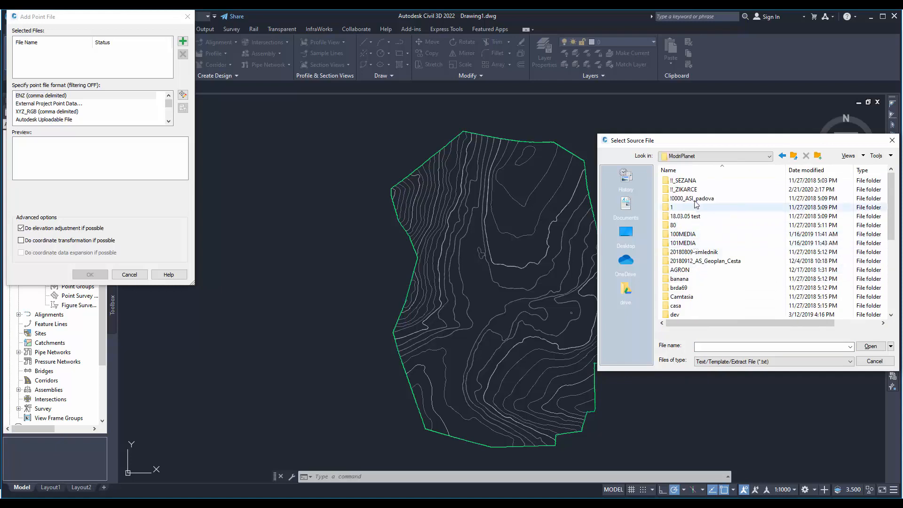
double_click(696, 190)
double_click(694, 182)
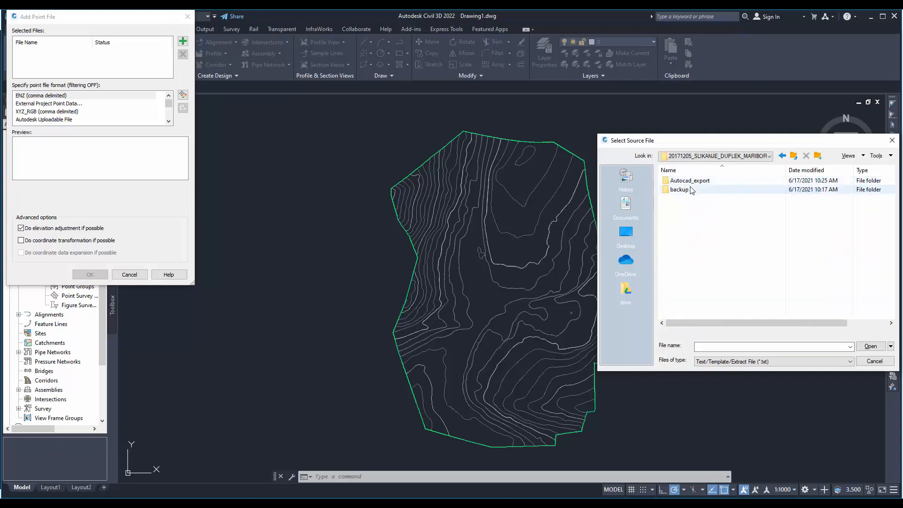
double_click(691, 181)
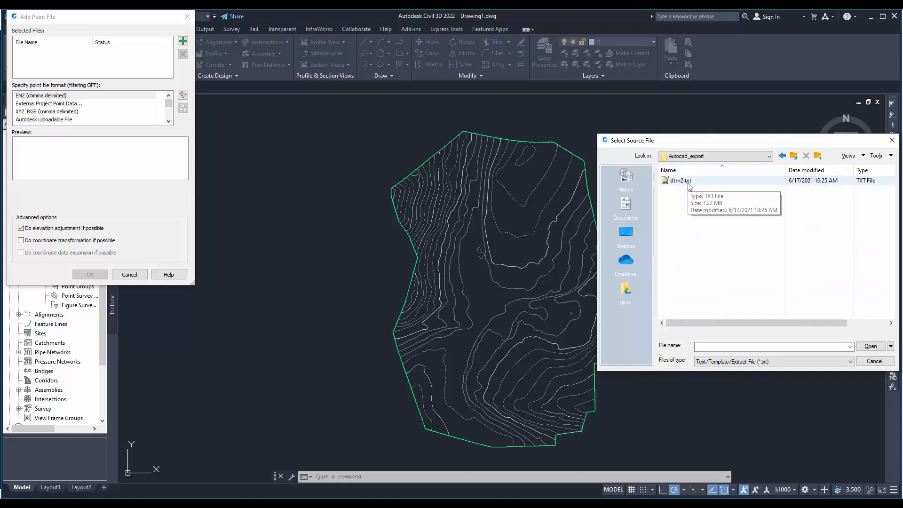
left_click(699, 184)
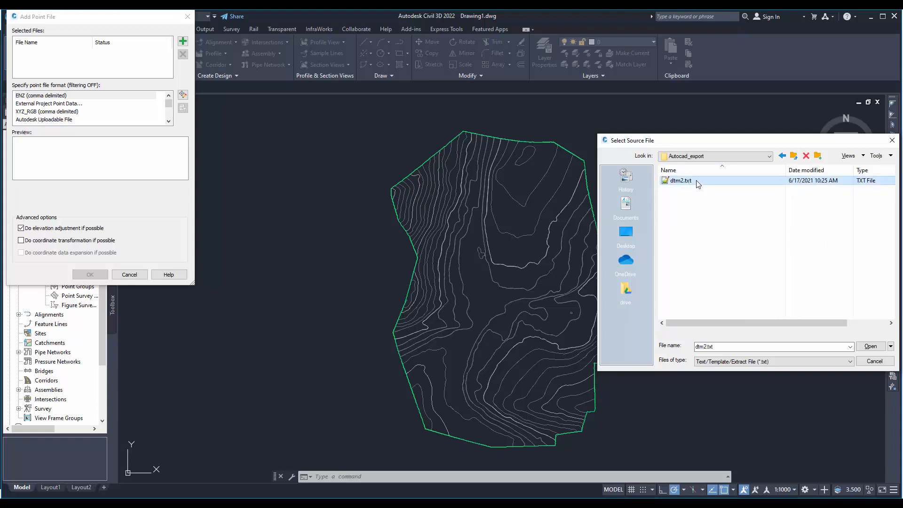
double_click(699, 184)
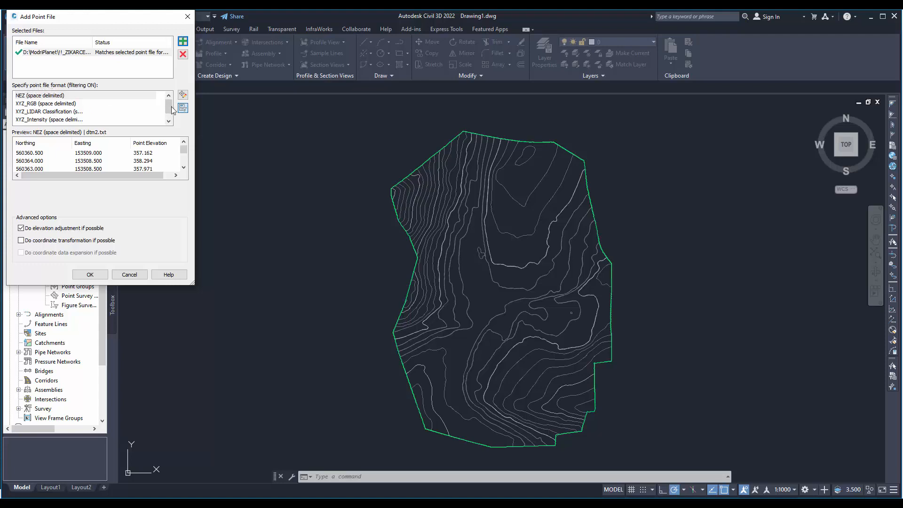
Step: Set the point file format to ENZ (space delimited), add the points to FromTXTfile and check the new surface's outline
left_click_drag(170, 110, 170, 122)
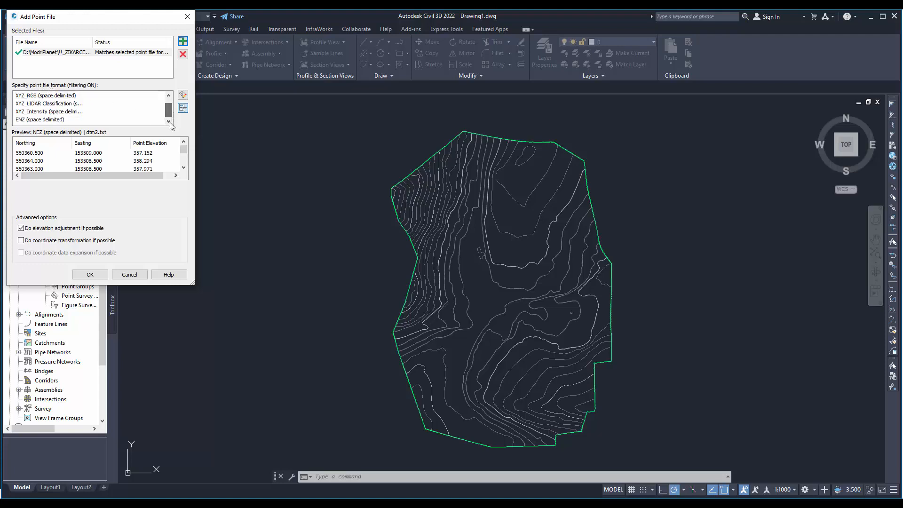
left_click(21, 120)
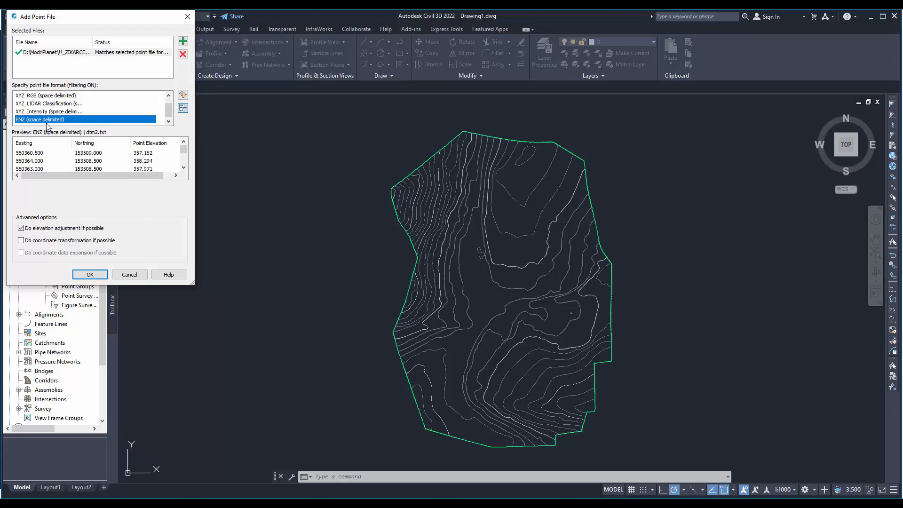
left_click(93, 276)
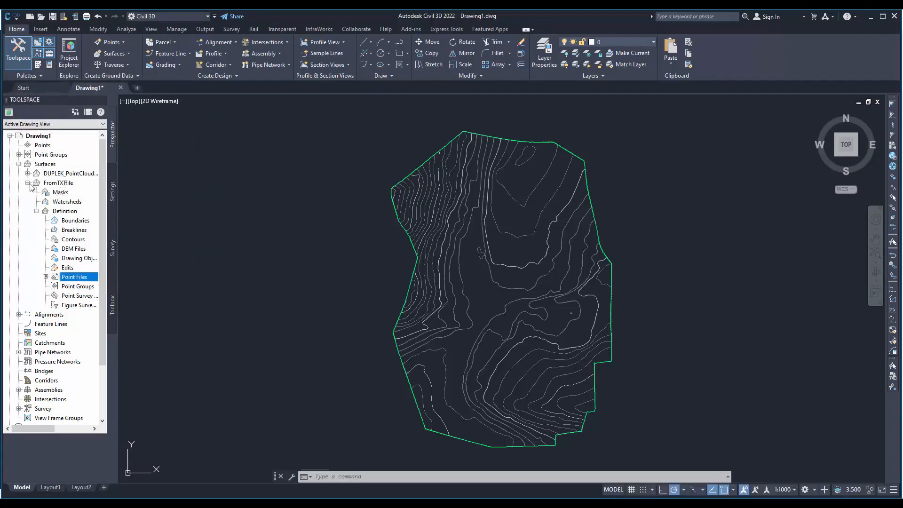
left_click(394, 257)
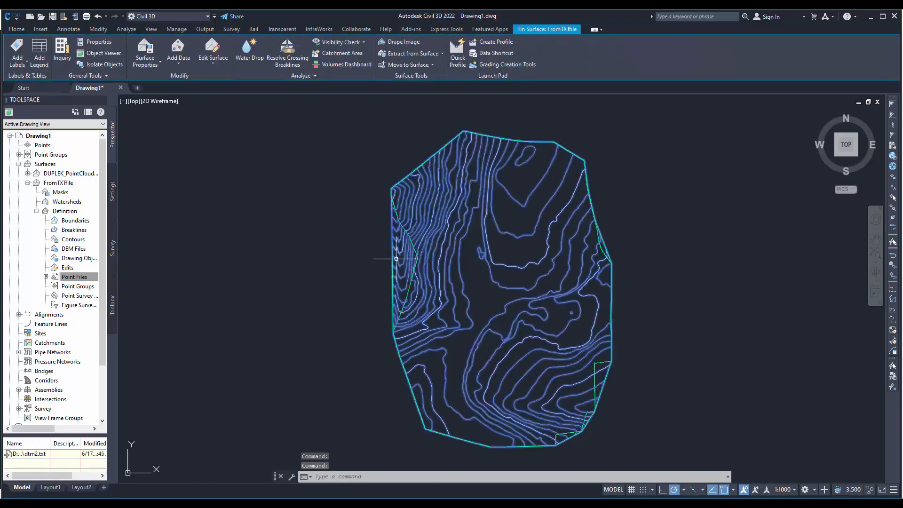
key("Escape")
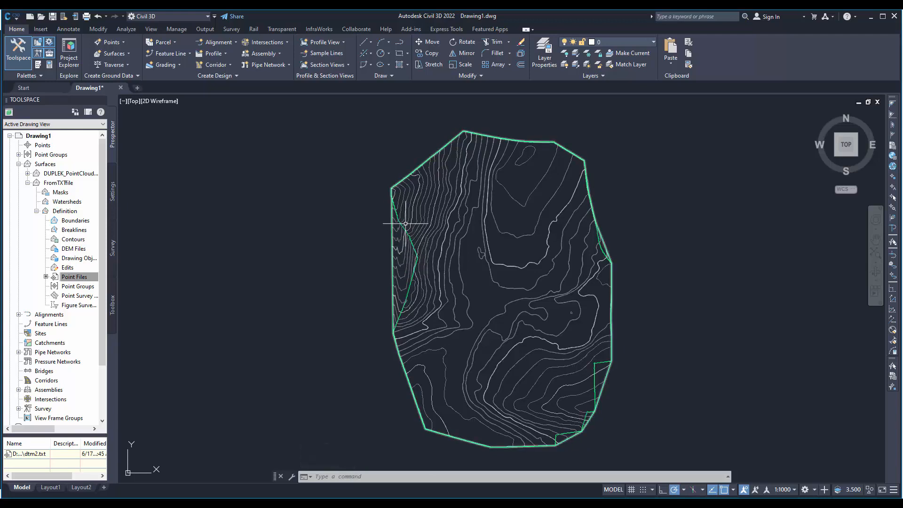
Step: Select the LandXML-imported DUPLEK_PointCloud surface and compare its border with the FromTXTfile surface along the concave edges
scroll(409, 236, "up", 6)
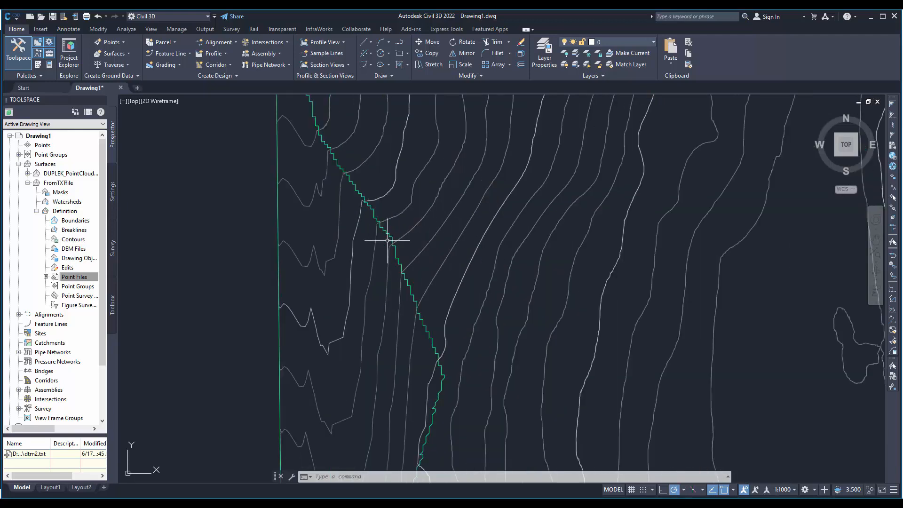
left_click(382, 218)
scroll(379, 226, "down", 6)
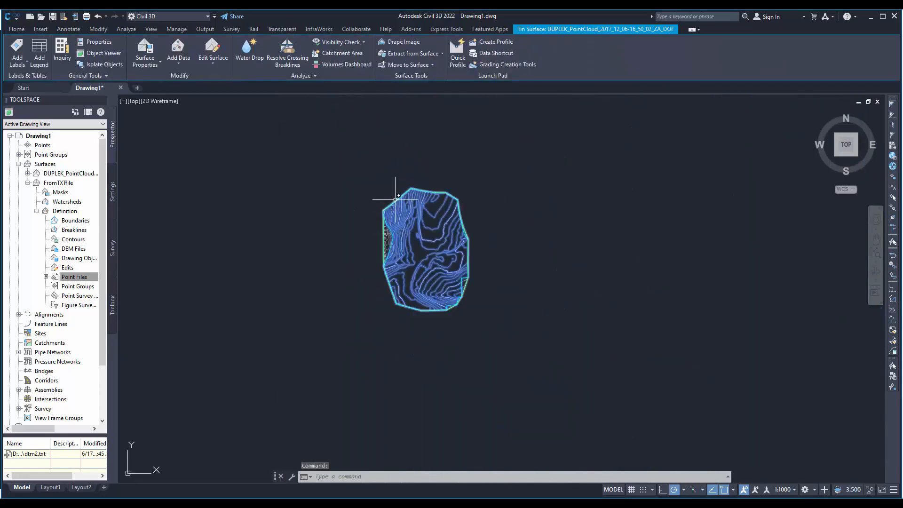
scroll(393, 220, "up", 6)
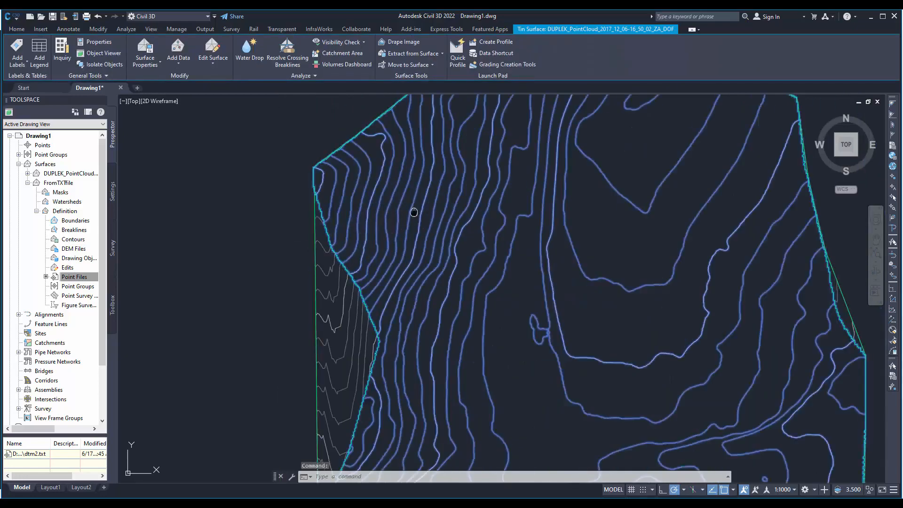
middle_click_drag(413, 201, 308, 219)
scroll(308, 218, "down", 5)
scroll(240, 201, "up", 4)
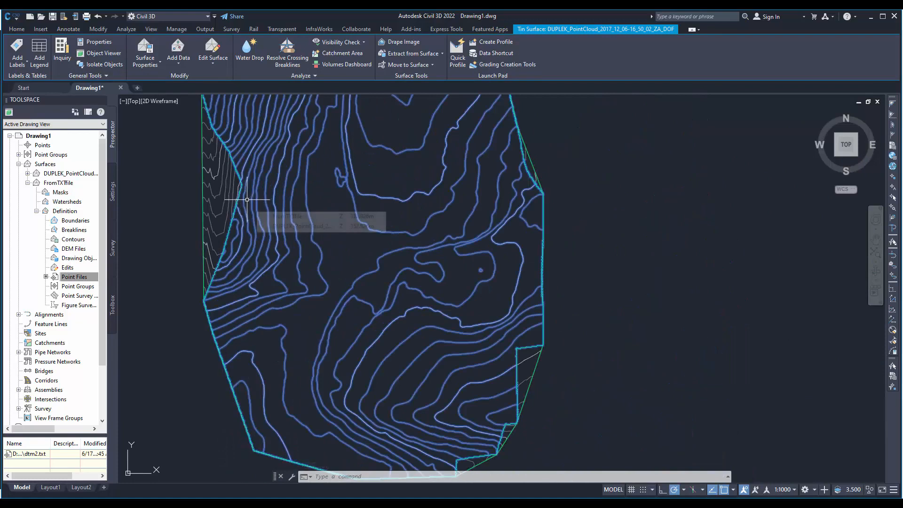
Step: Delete the DUPLEK_PointCloud_2017_12_06-16_50_02_ZA_DOF surface from the drawing
right_click(60, 174)
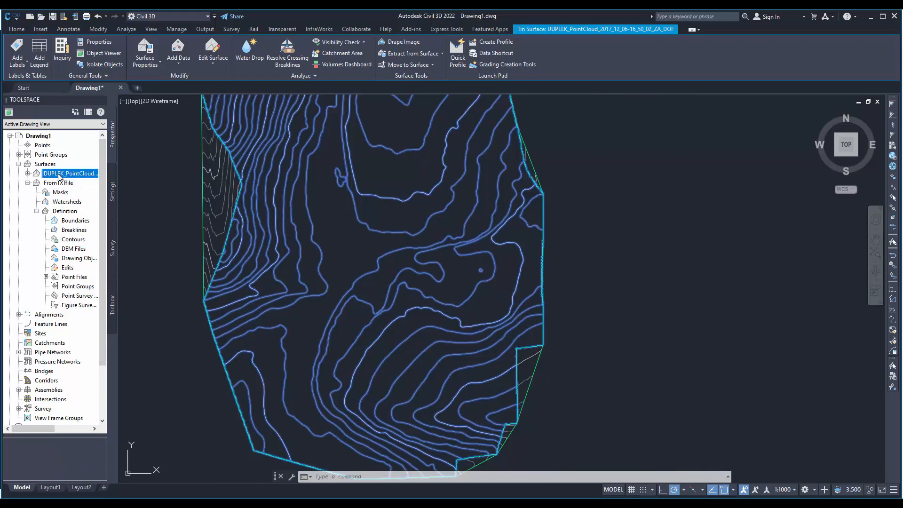
left_click(88, 271)
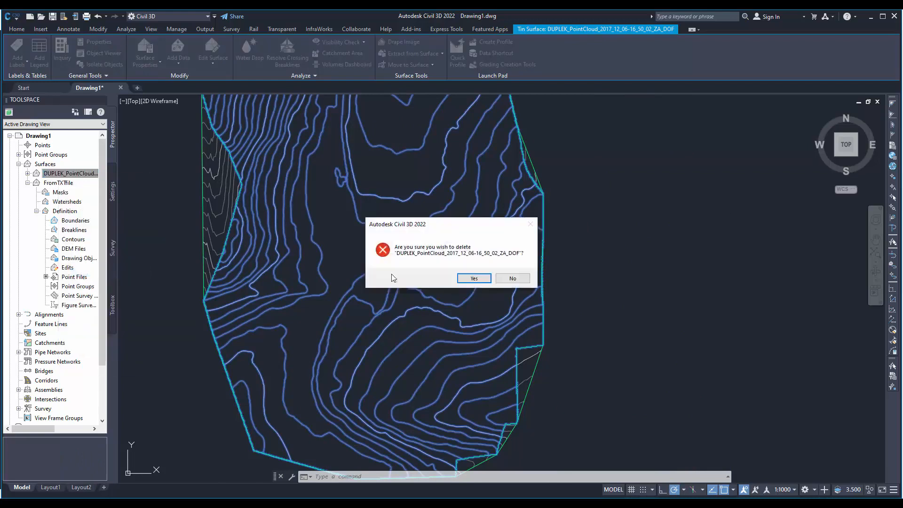
left_click(472, 279)
middle_click_drag(339, 202, 308, 275)
Step: Edit the surface style of FromTXTfile and set the minor contour interval to 0.5 m
left_click(216, 258)
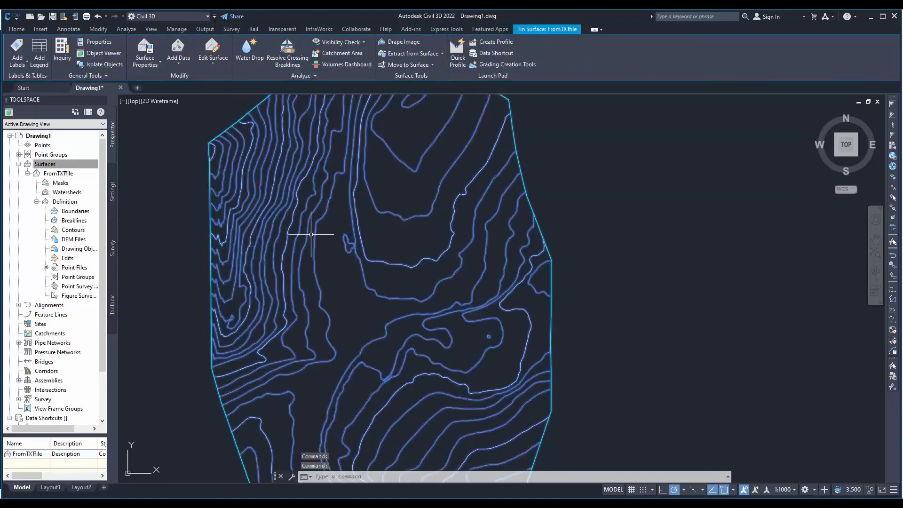
left_click(154, 65)
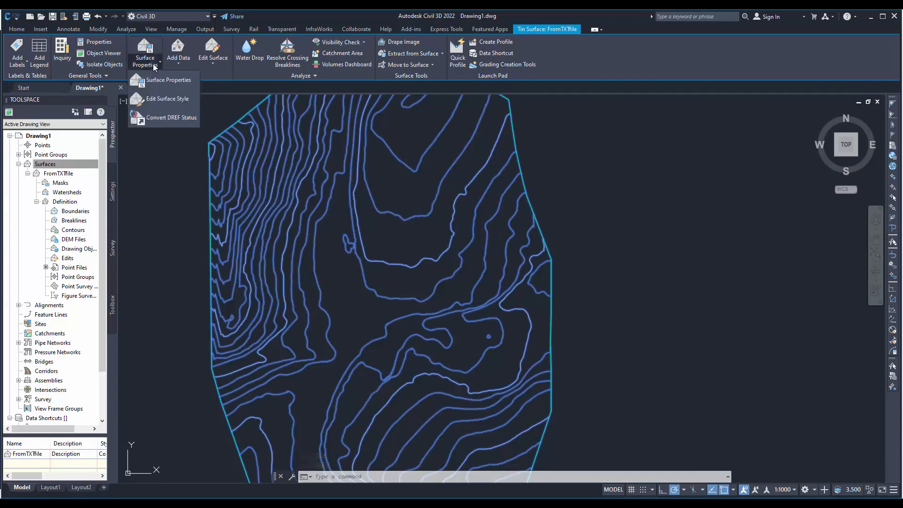
left_click(169, 101)
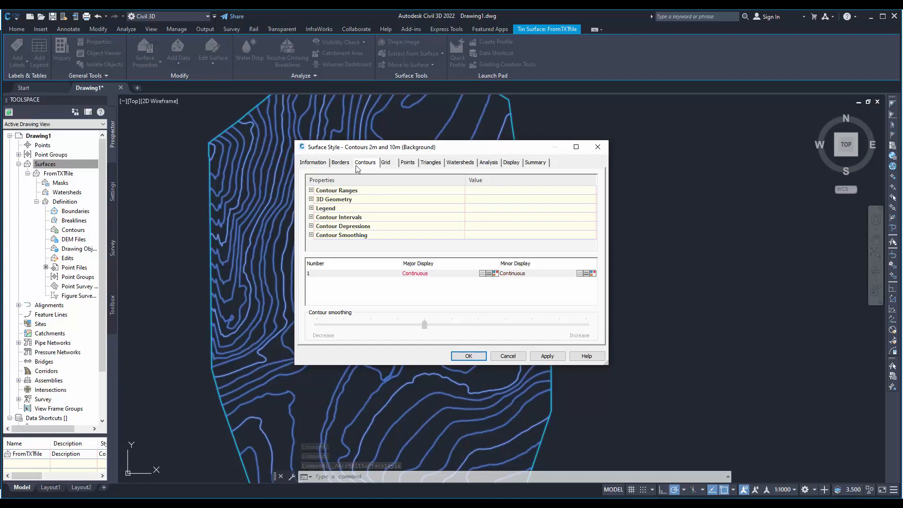
left_click(311, 217)
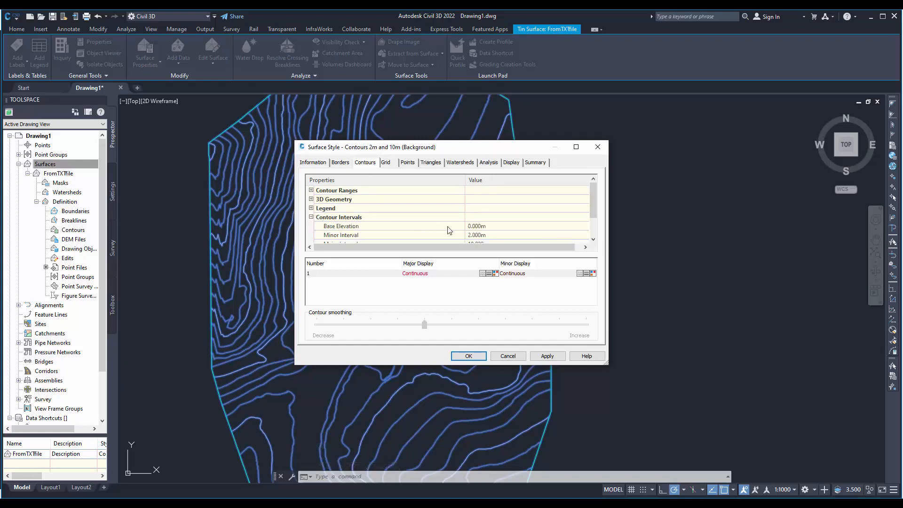
left_click(485, 235)
type("0")
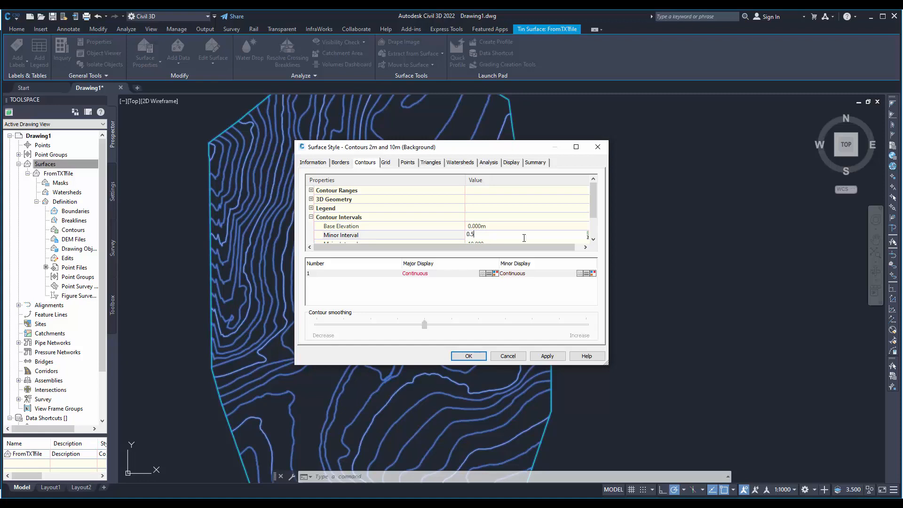
type(".5")
key("Return")
scroll(517, 231, "down", 1)
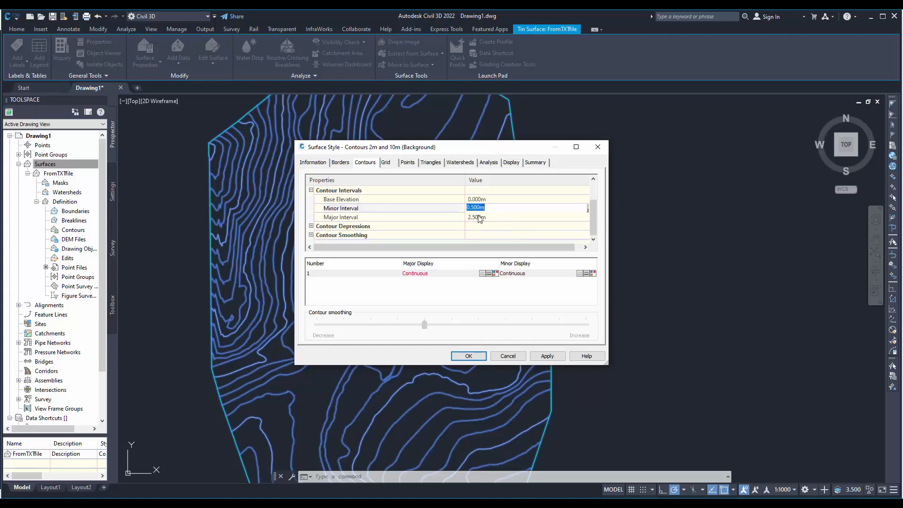
Step: For the plan view display, set the minor contours to colour 34 and the major contours to colour 42, and apply the style
left_click(513, 163)
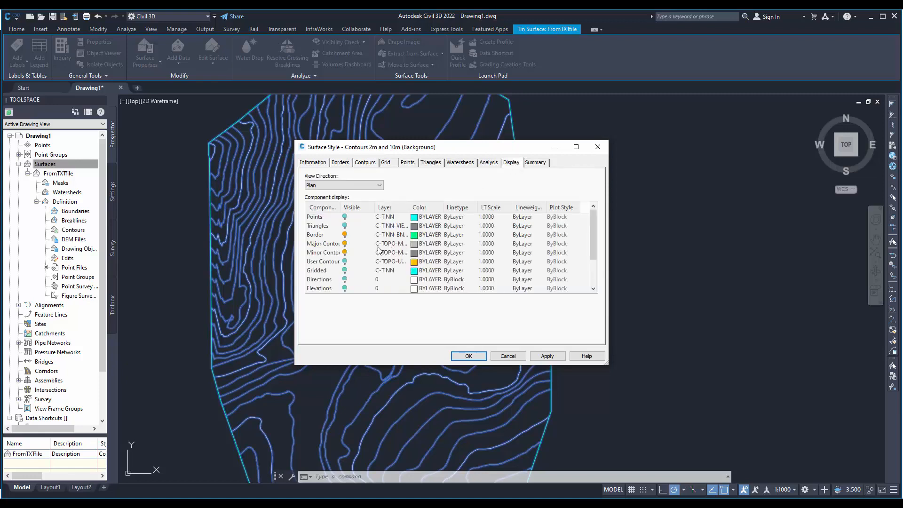
left_click(414, 253)
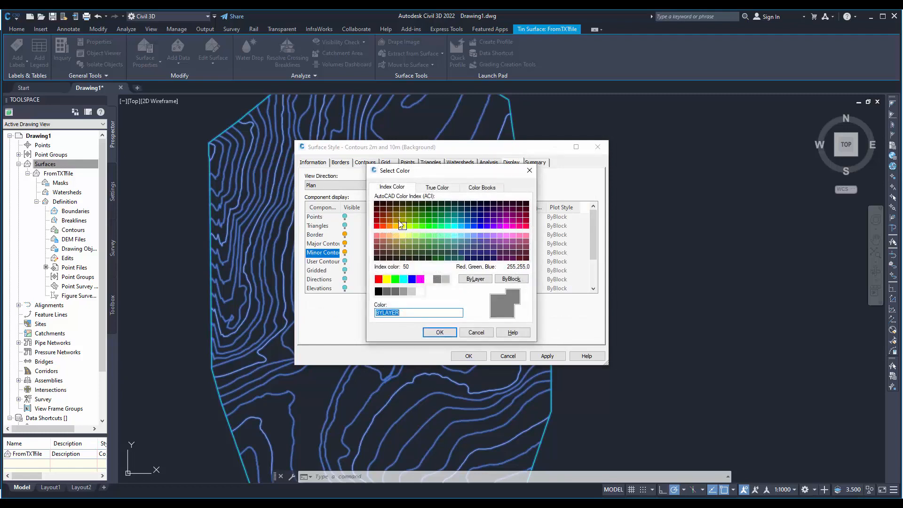
left_click(440, 333)
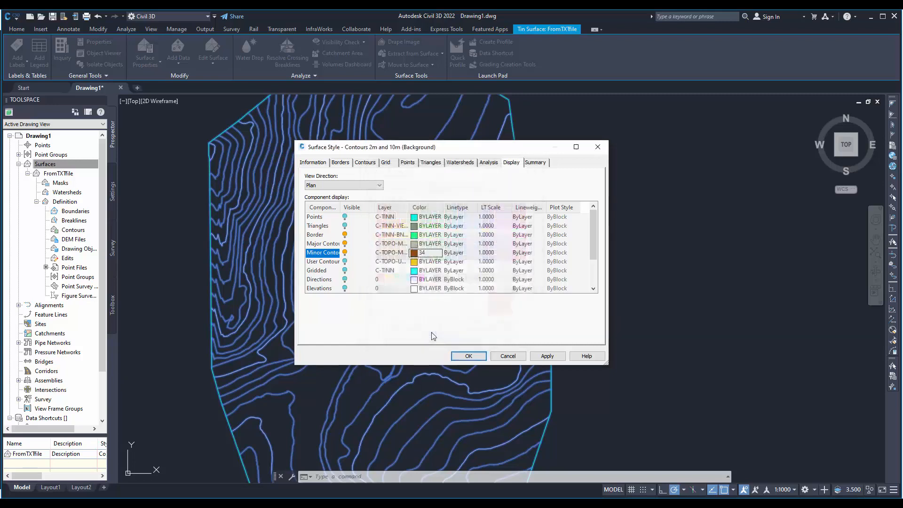
left_click(414, 244)
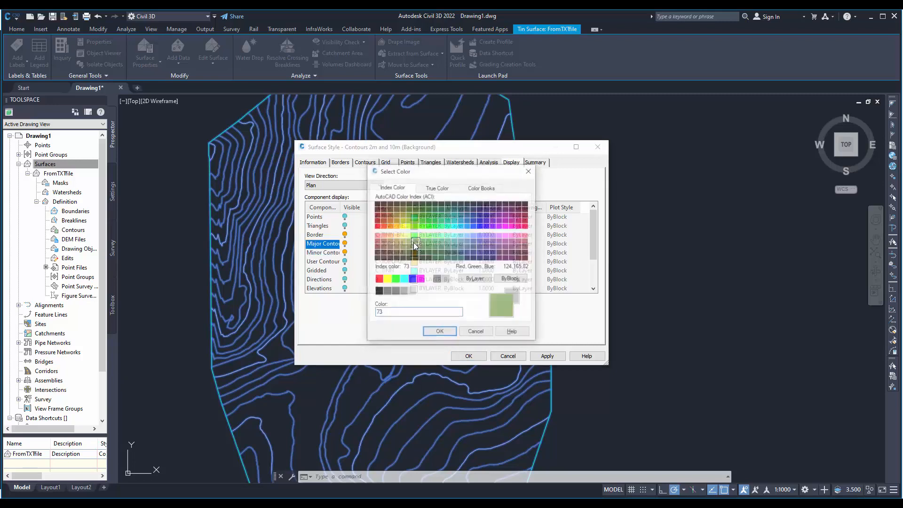
left_click(397, 219)
left_click(440, 332)
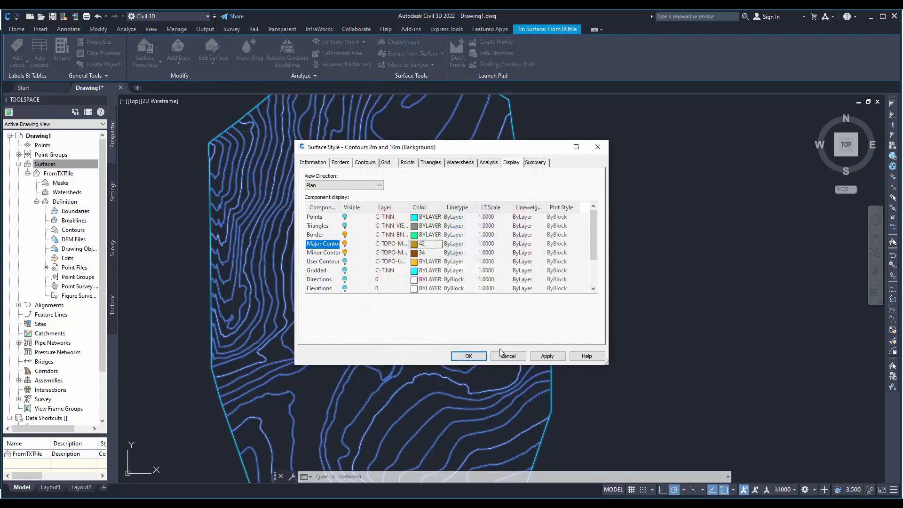
left_click(548, 356)
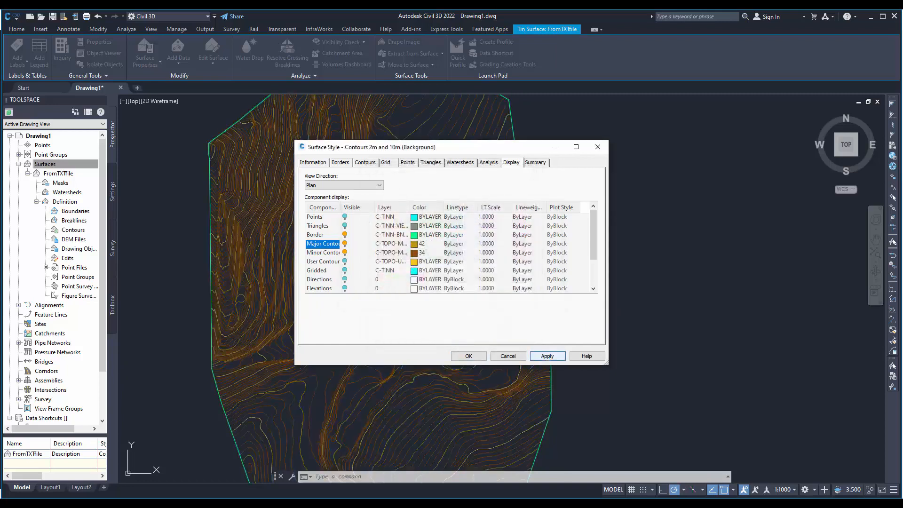
left_click(468, 357)
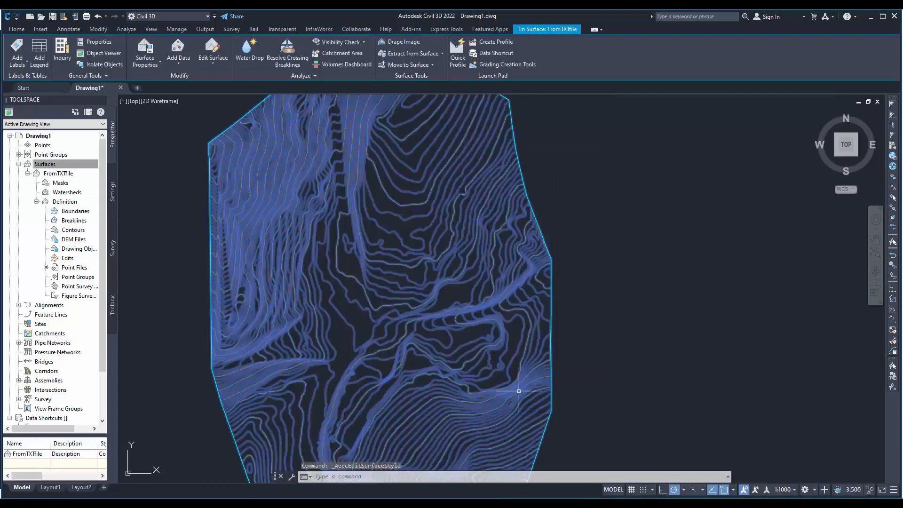
key("Escape")
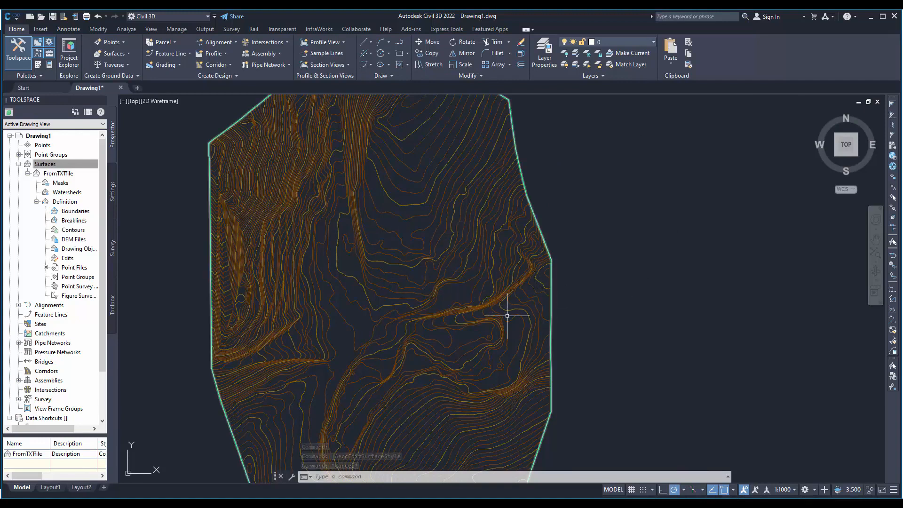
Step: In a 3D view, edit FromTXTfile's style for the Model view direction to hide triangles and show the border, major and minor contours
middle_click_drag(575, 276, 651, 259)
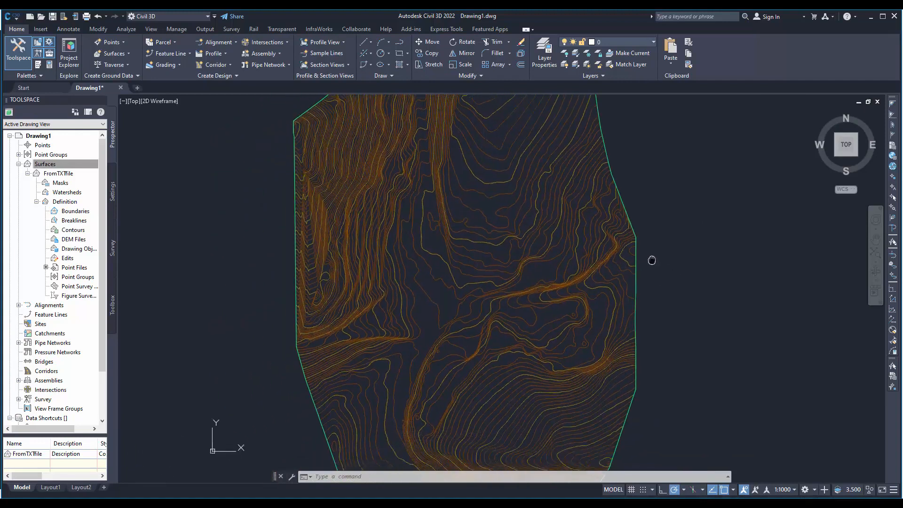
mouse_move(490, 332)
middle_mouse_down("shift")
mouse_move(518, 240)
mouse_move(537, 227)
mouse_move(591, 234)
mouse_move(584, 246)
middle_mouse_up("shift")
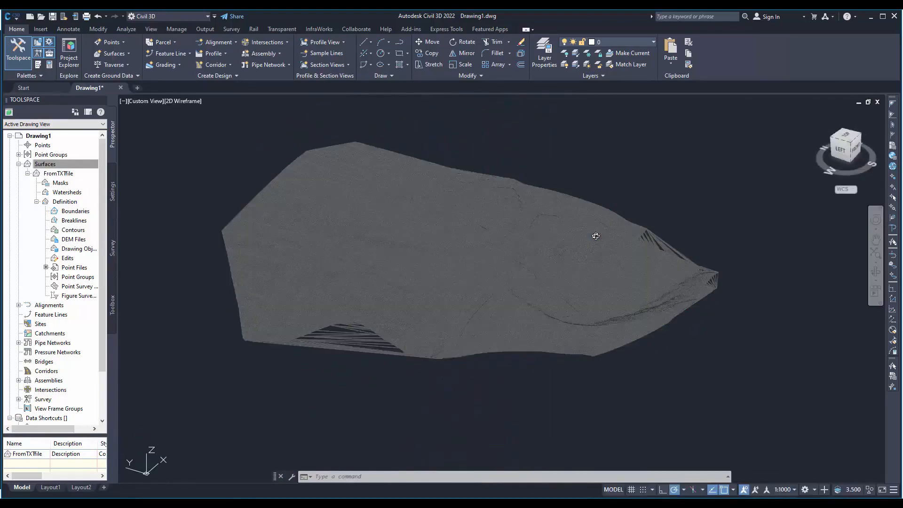
scroll(377, 258, "up", 5)
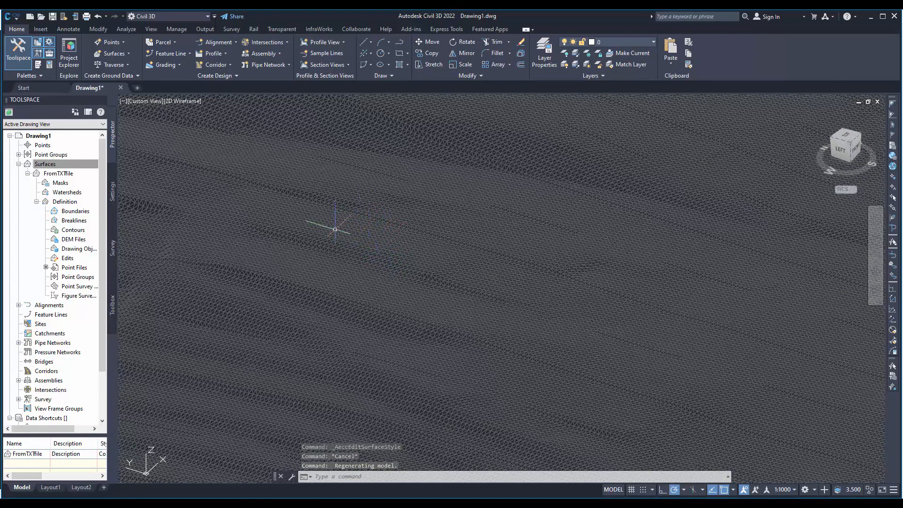
left_click(360, 236)
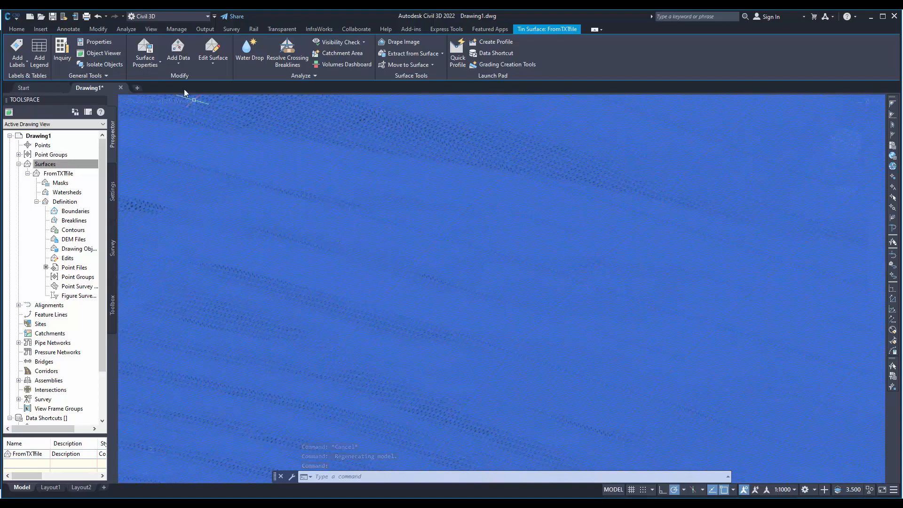
left_click(157, 65)
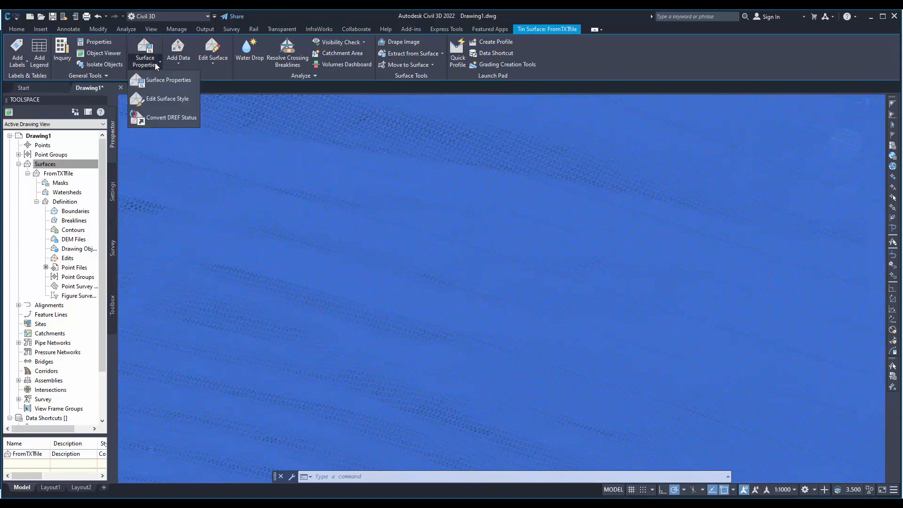
left_click(159, 103)
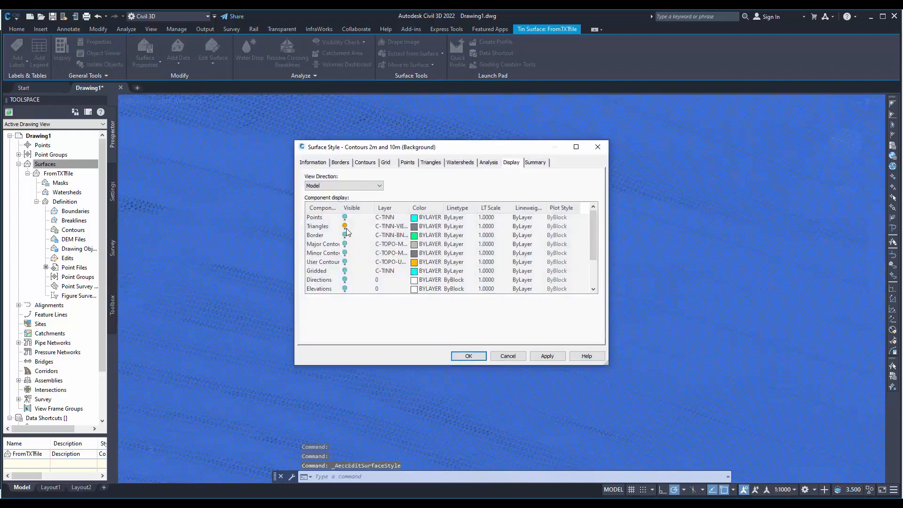
left_click(346, 227)
left_click(345, 237)
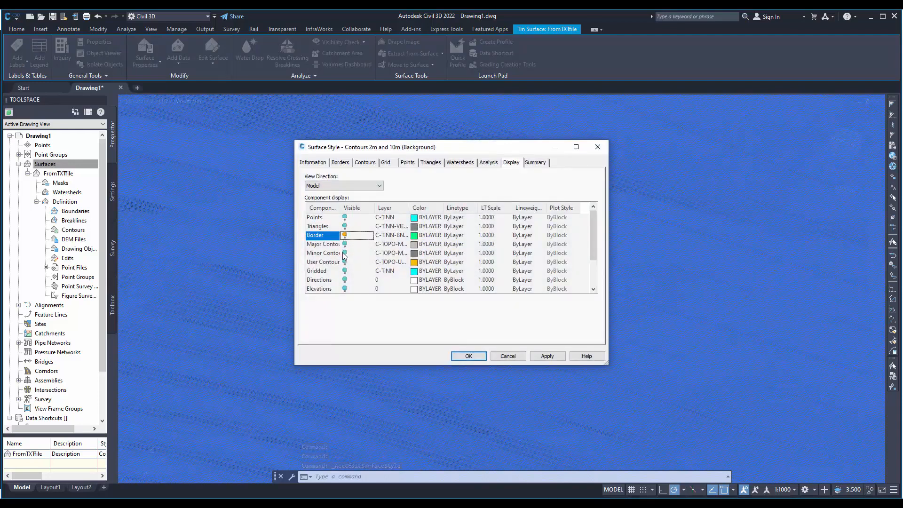
left_click(345, 244)
left_click(344, 253)
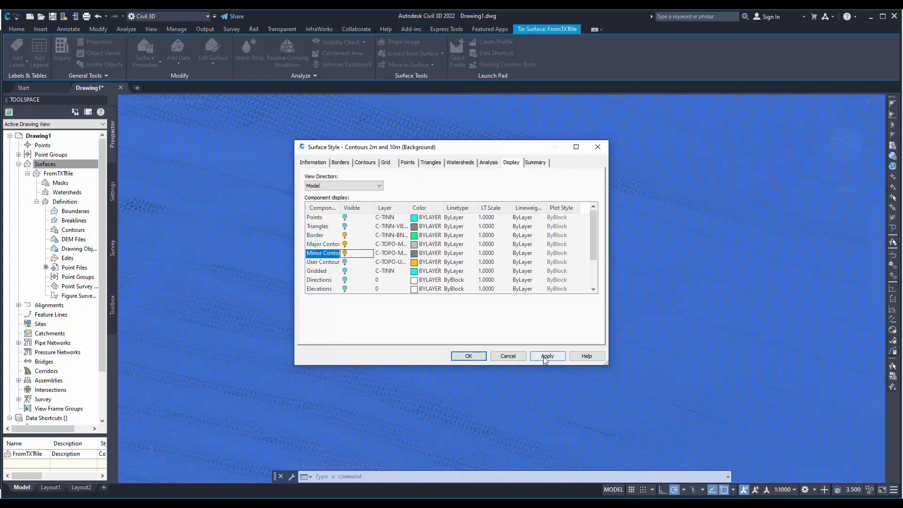
left_click(546, 358)
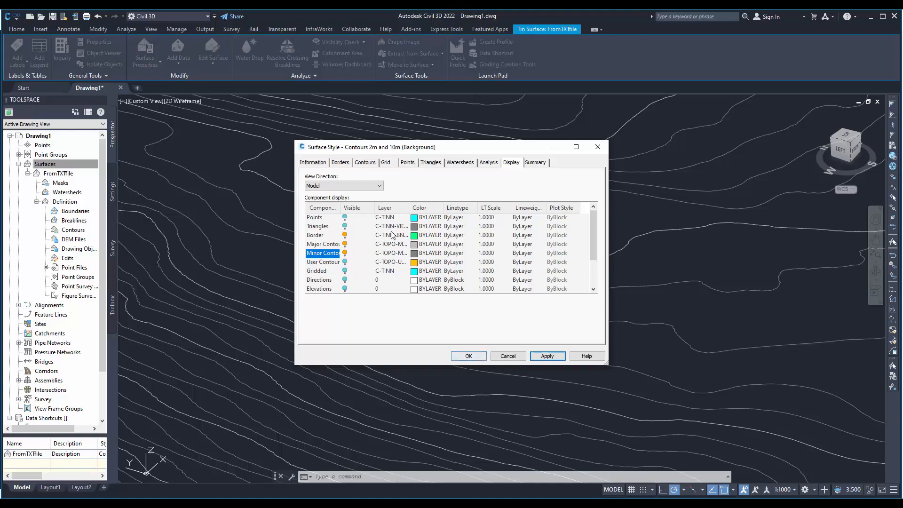
left_click(469, 357)
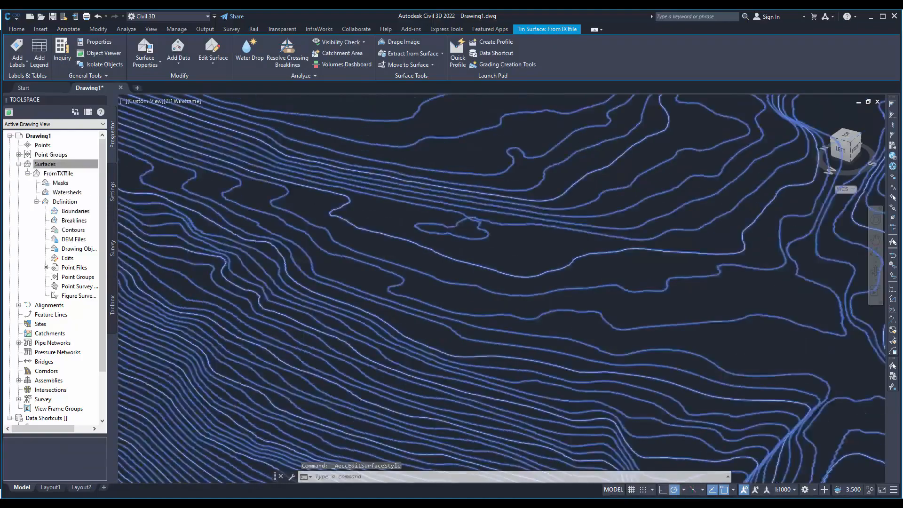
key("Escape")
Step: Inspect the contours of FromTXTfile in 3D from a tilted front view, up close and as a whole, and select the surface
scroll(372, 275, "down", 5)
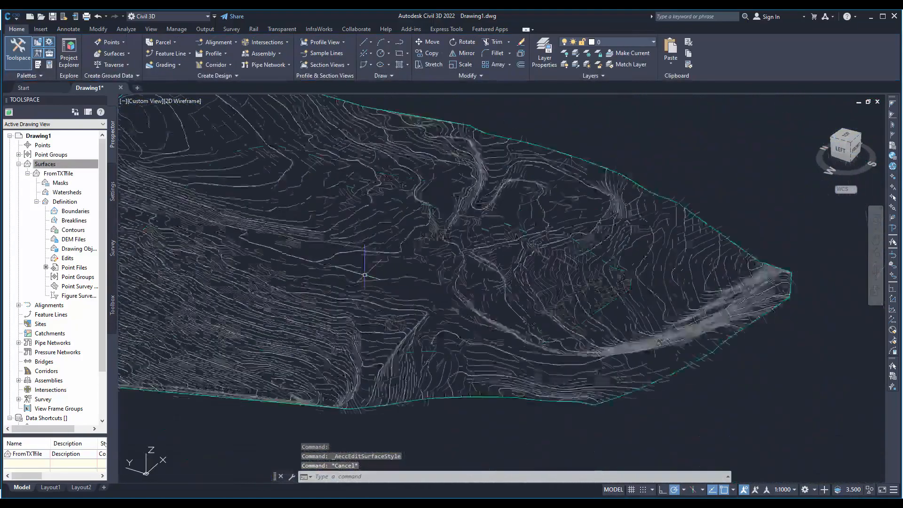
key("Caps_Lock")
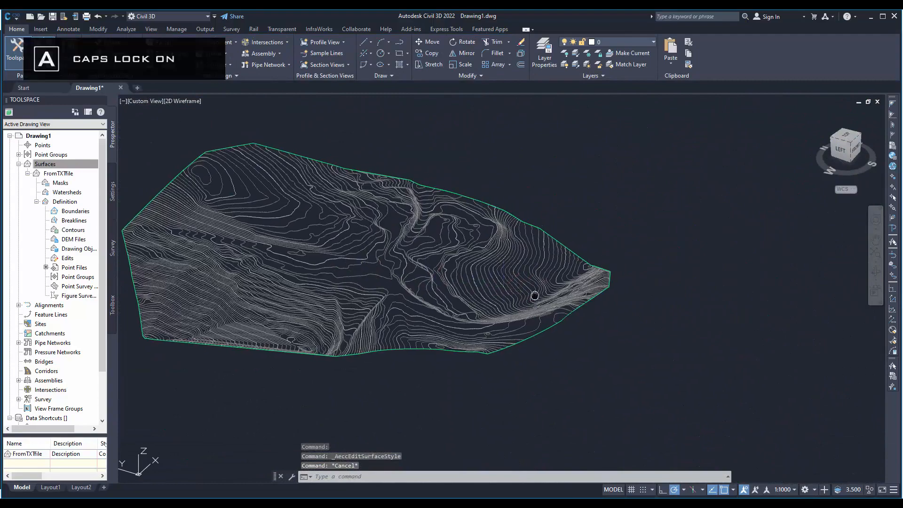
middle_click_drag(541, 295, 481, 302)
middle_click_drag(451, 214, 442, 316)
scroll(410, 264, "up", 4)
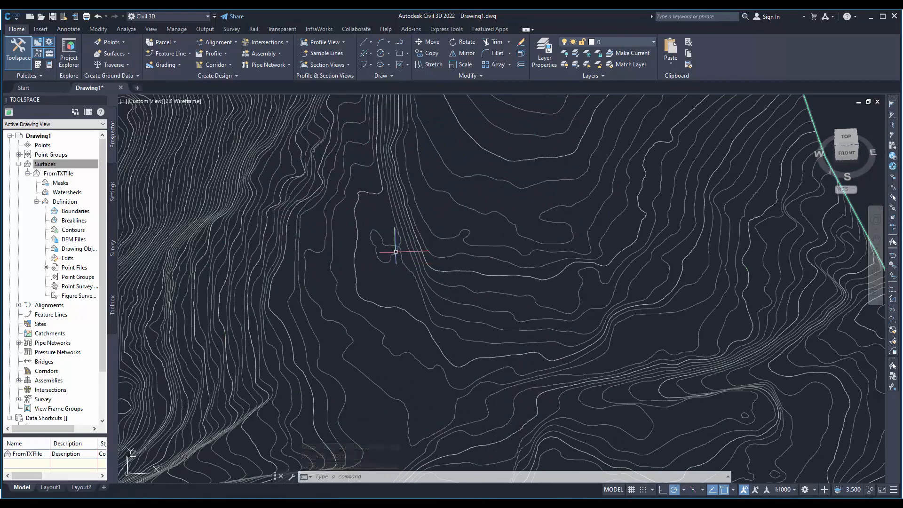
scroll(396, 252, "down", 4)
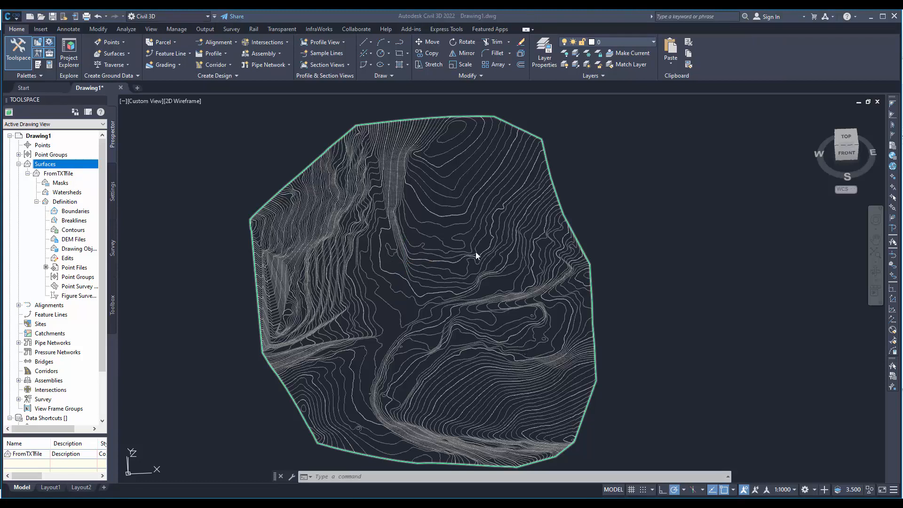
left_click(393, 210)
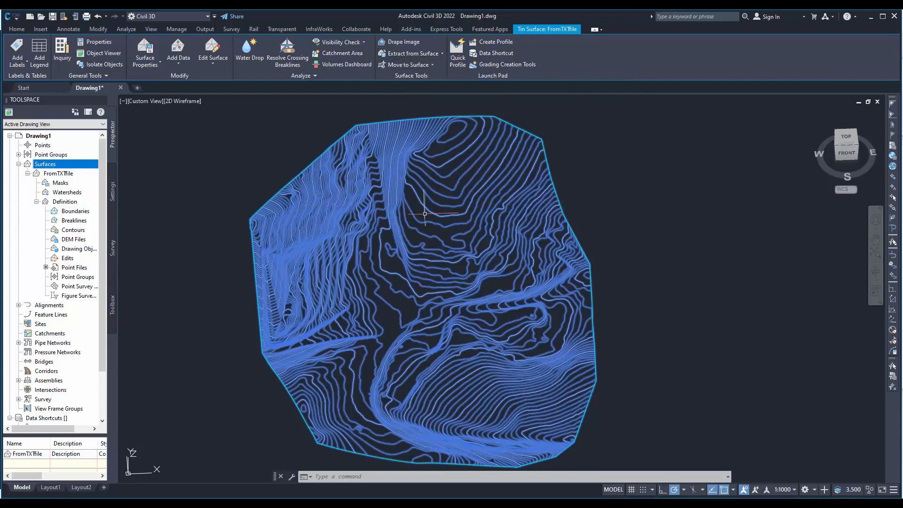
Step: Extract all major and minor contours from the FromTXTfile surface as separate objects, leaving out the border
left_click(428, 56)
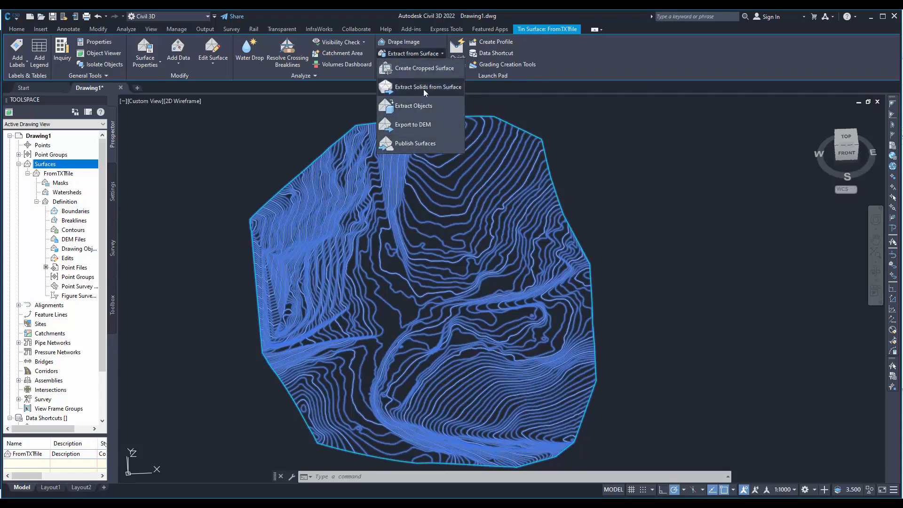
left_click(414, 106)
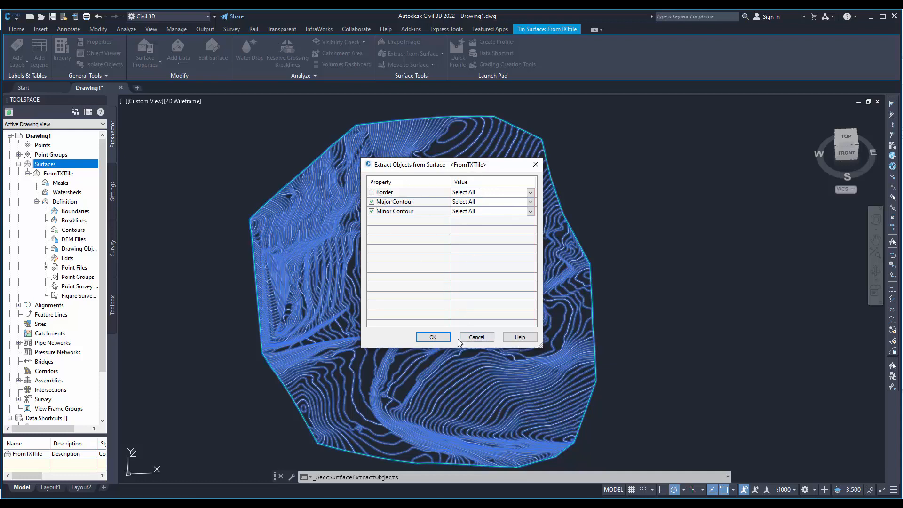
left_click(433, 338)
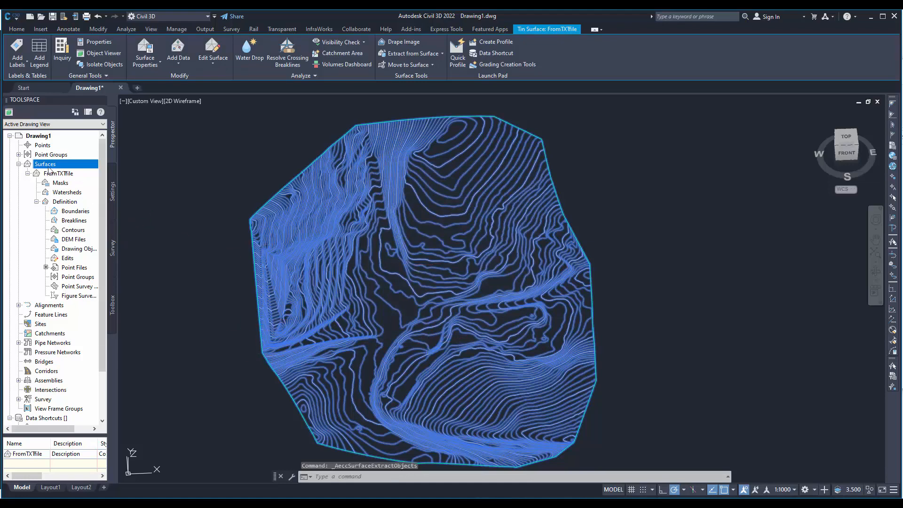
key("Escape")
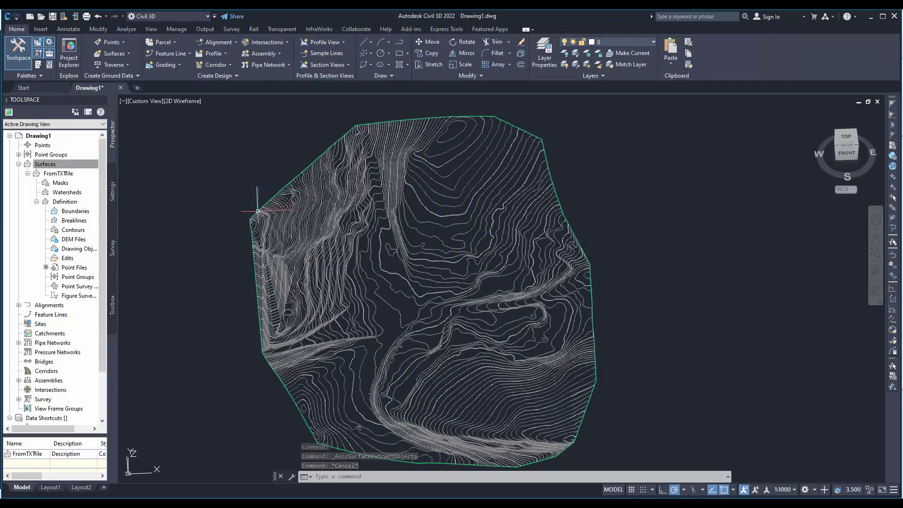
Step: Delete the FromTXTfile surface from the drawing and view the extracted contours from the left side in 3D
right_click(56, 169)
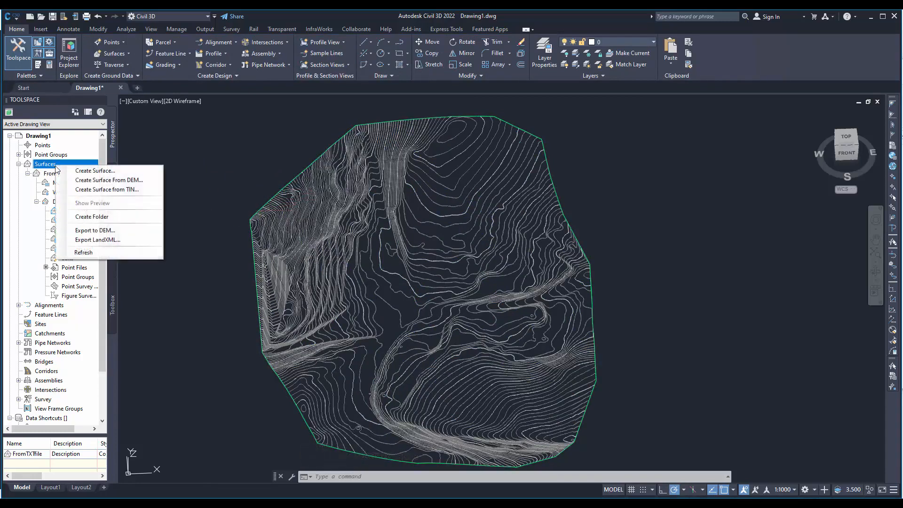
right_click(47, 174)
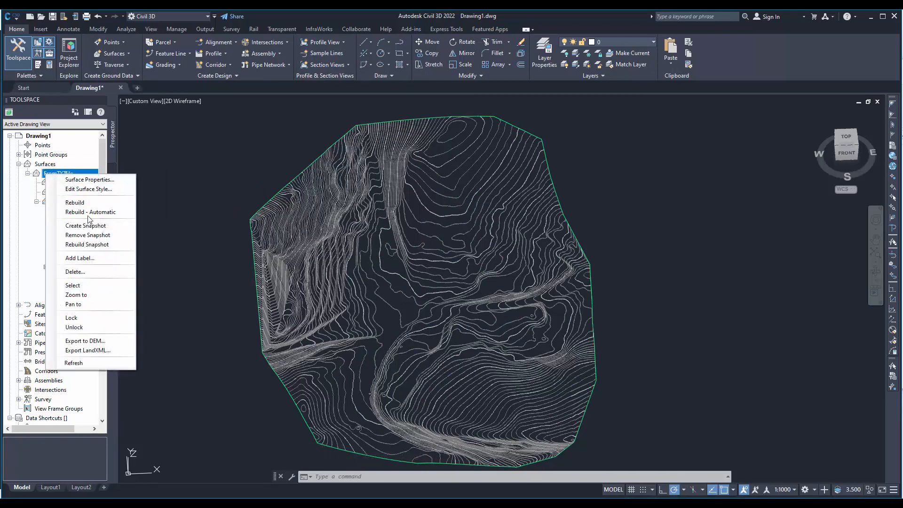
left_click(94, 272)
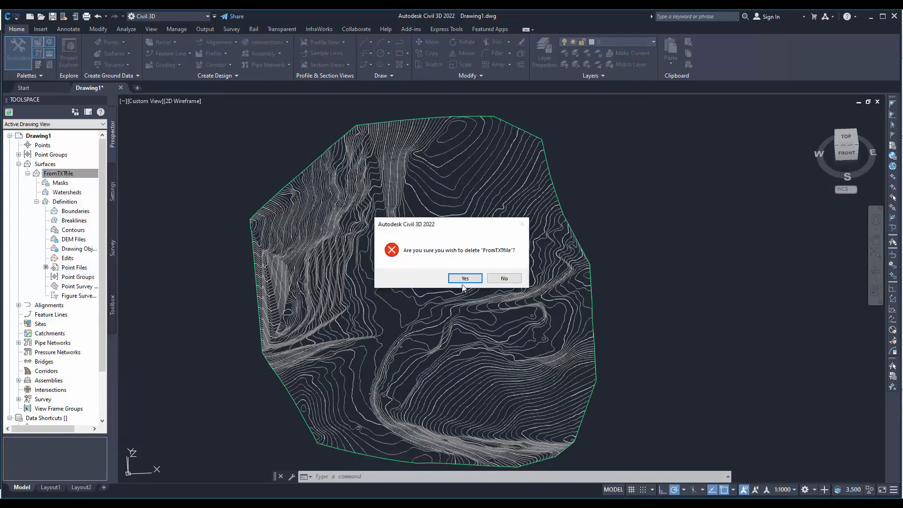
left_click(464, 278)
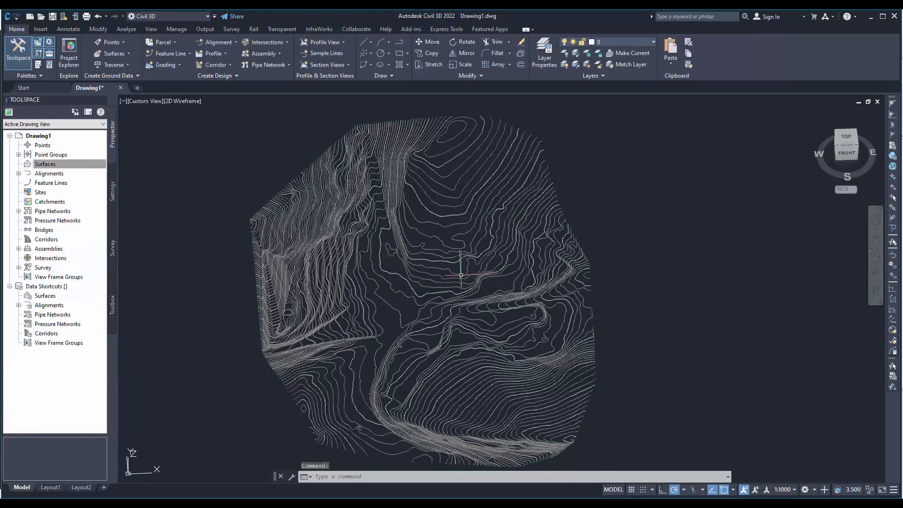
middle_click_drag(391, 329, 447, 327, "shift")
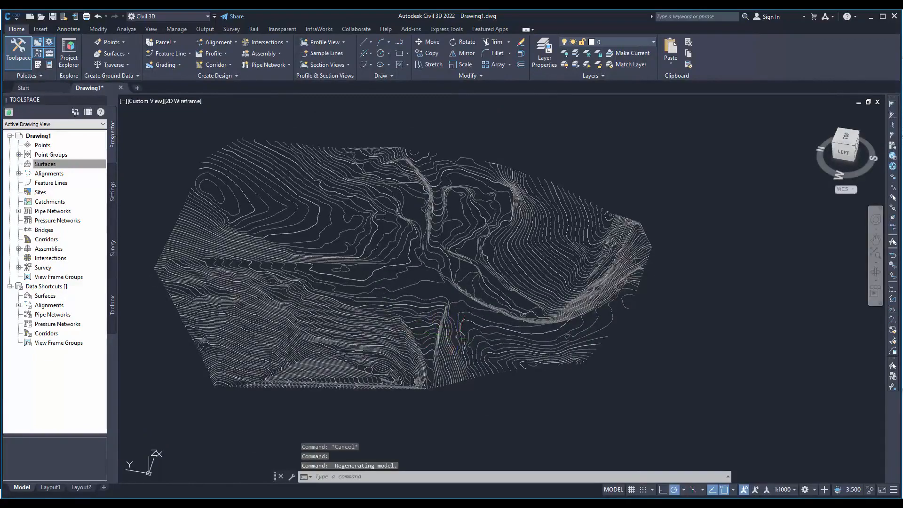
Step: Undo the last view change and the deletion of the FromTXTfile surface
key("ctrl+z")
key("ctrl+z")
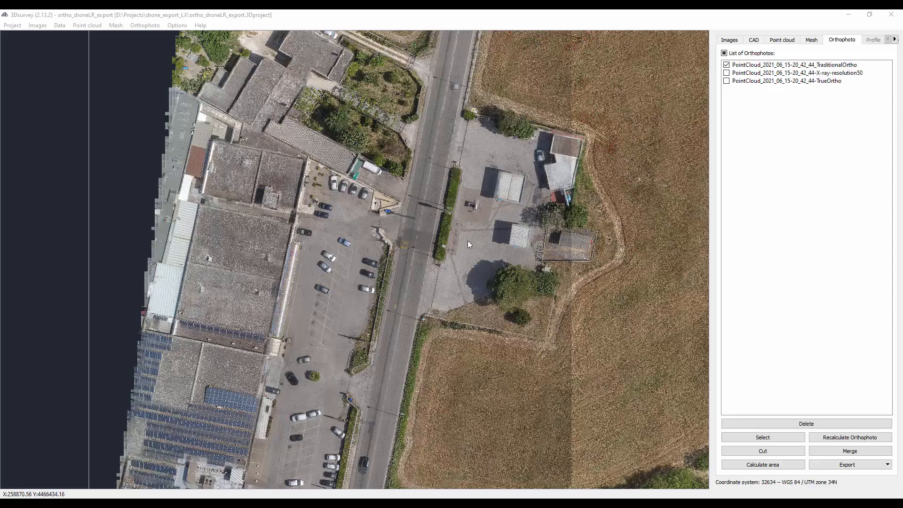
Step: Switch to 3Dsurvey and examine the traditional orthophoto along the road and across the adjoining fields
middle_click_drag(504, 187, 345, 393)
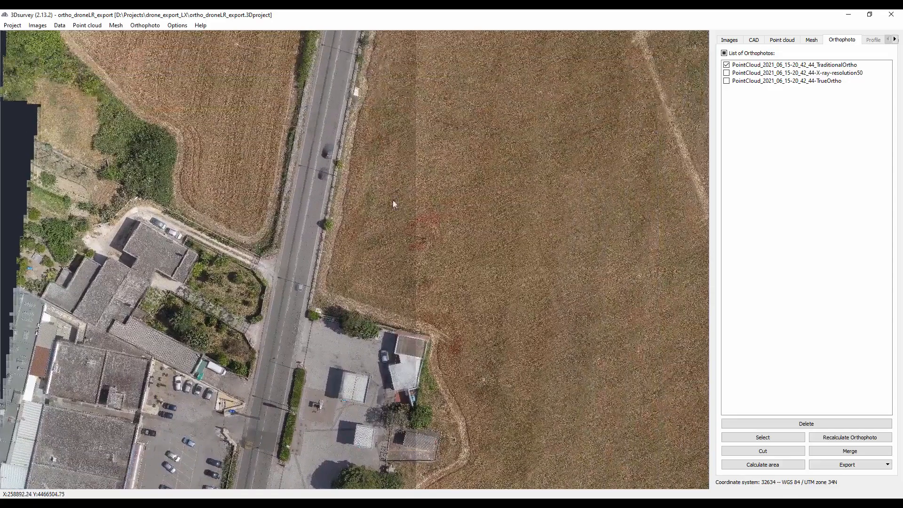
middle_click_drag(392, 200, 384, 322)
scroll(391, 288, "down", 2)
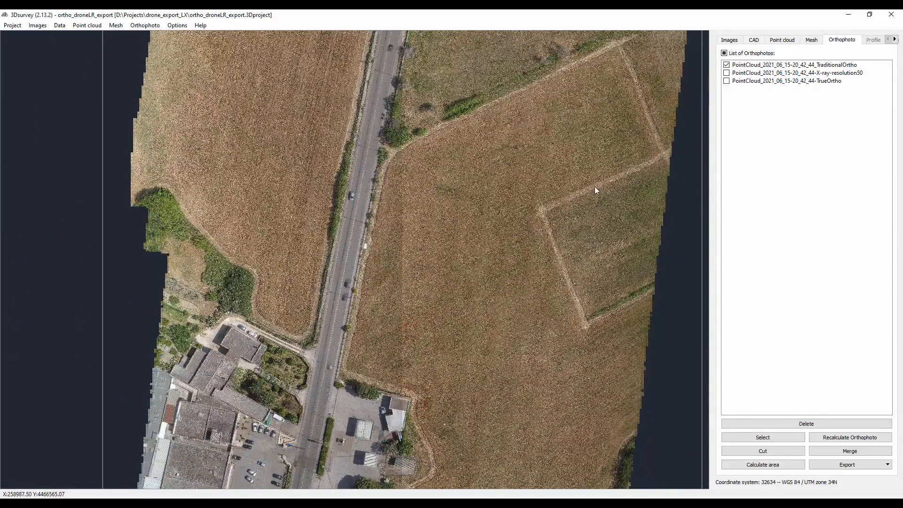
Step: Examine the point cloud around the roadside buildings from several angles, and the dtm mesh of the same area
left_click(783, 39)
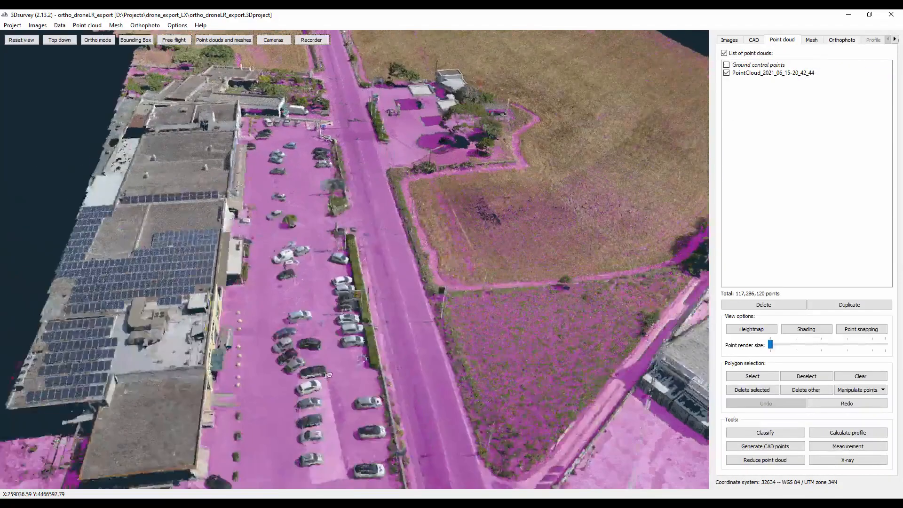
left_click_drag(329, 375, 252, 400)
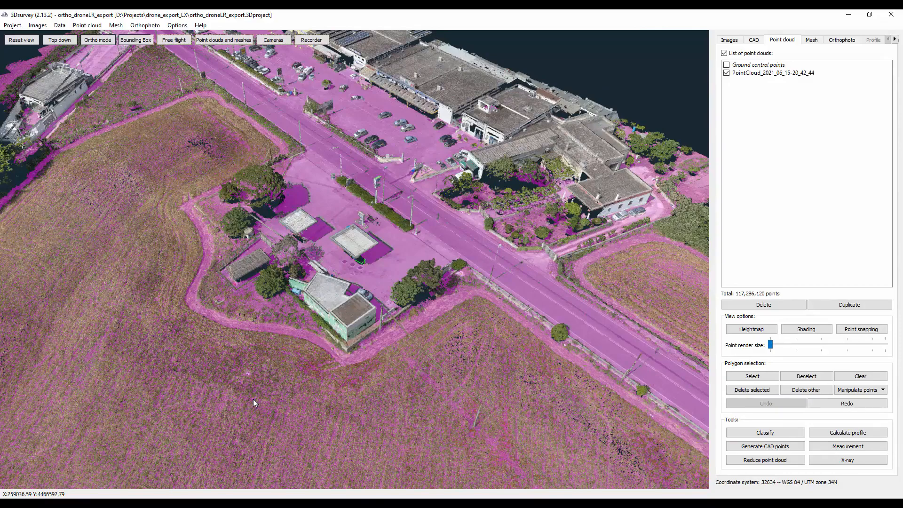
left_click_drag(614, 255, 564, 340)
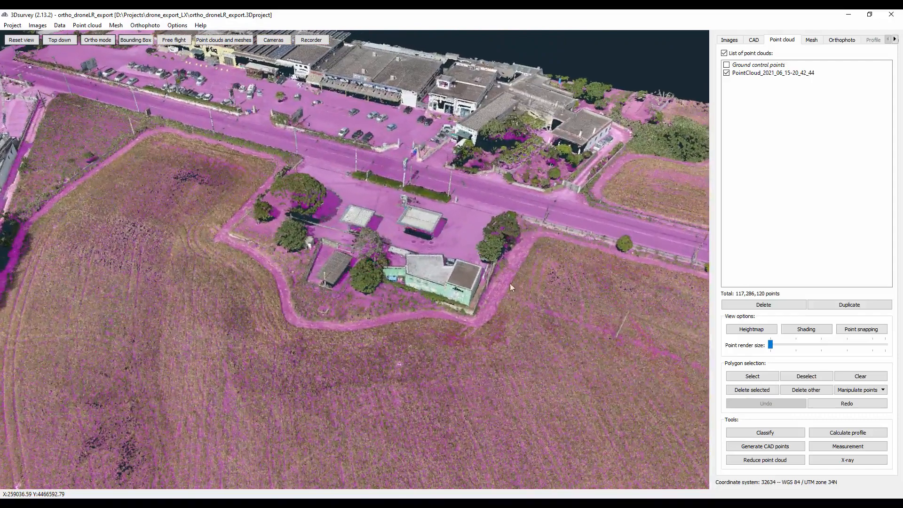
right_click_drag(335, 246, 468, 292)
left_click_drag(422, 336, 628, 338)
right_click_drag(628, 338, 520, 306)
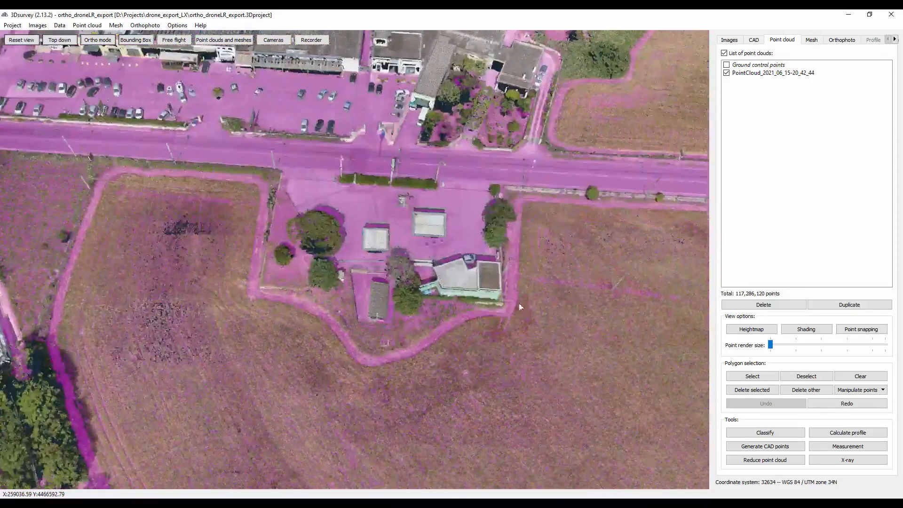
scroll(645, 298, "up", 3)
right_click_drag(645, 298, 425, 272)
left_click(812, 39)
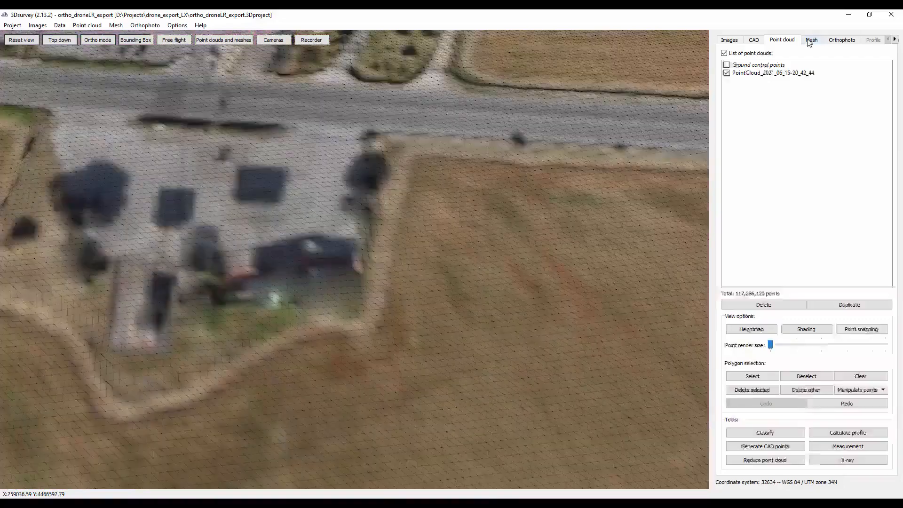
left_click_drag(478, 266, 376, 225)
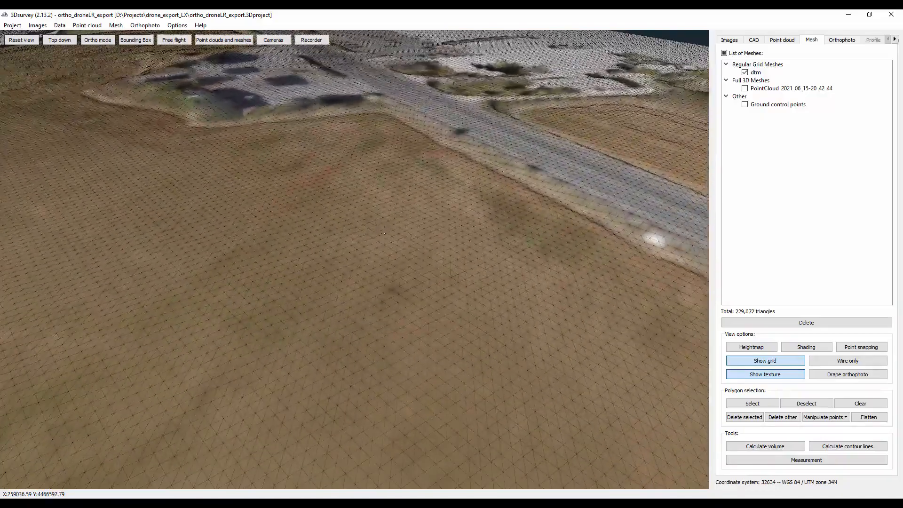
Step: Examine the field beside the road up close in the traditional orthophoto
left_click(845, 41)
scroll(382, 332, "up", 10)
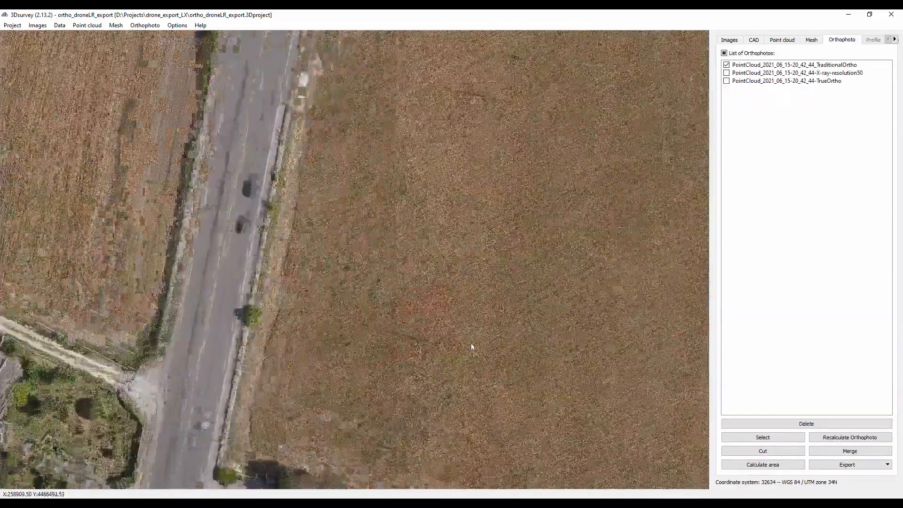
scroll(382, 262, "up", 6)
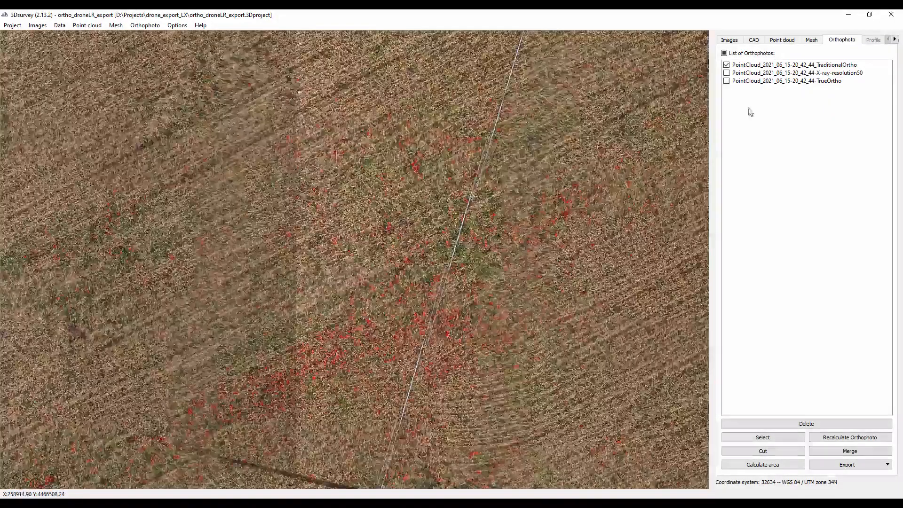
Step: Show only the X-ray-resolution50 orthophoto and examine the outlines of the buildings and parked cars
left_click(727, 73)
left_click(727, 65)
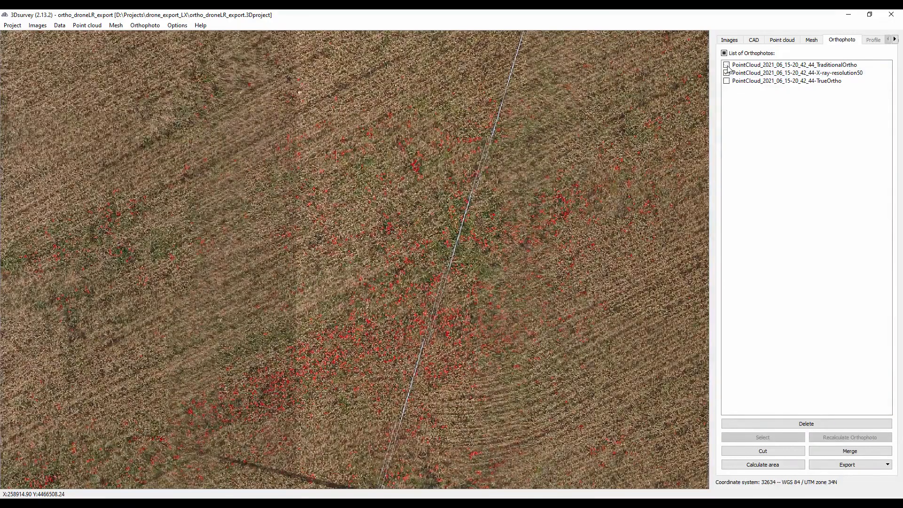
scroll(623, 196, "down", 4)
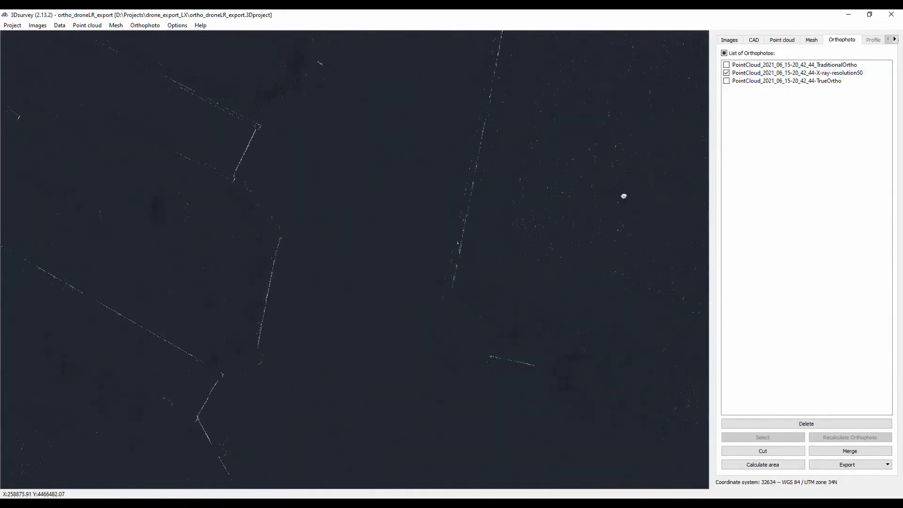
left_click_drag(416, 262, 520, 169)
left_click_drag(464, 151, 568, 290)
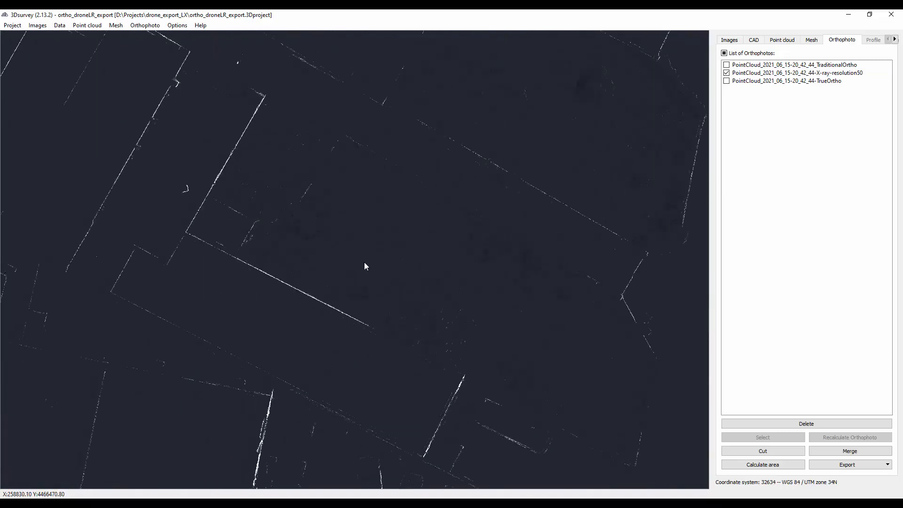
left_click_drag(233, 86, 314, 194)
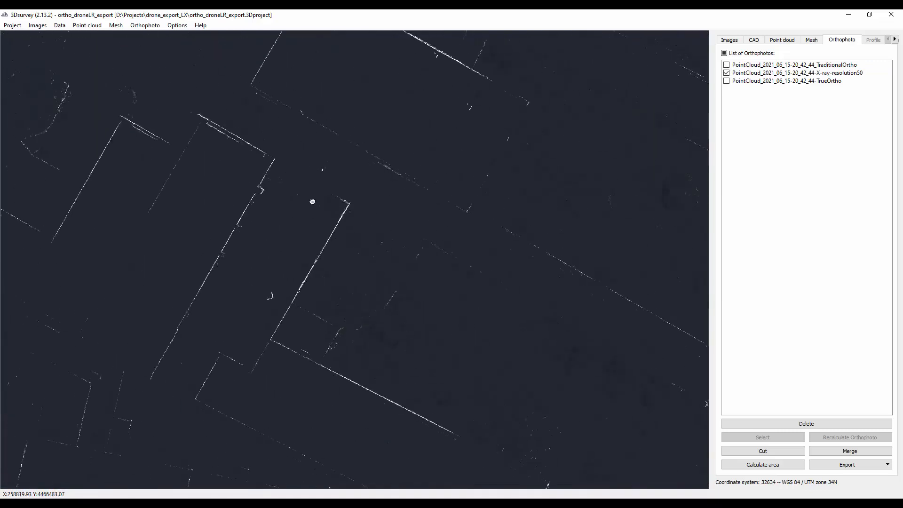
left_click_drag(249, 34, 252, 159)
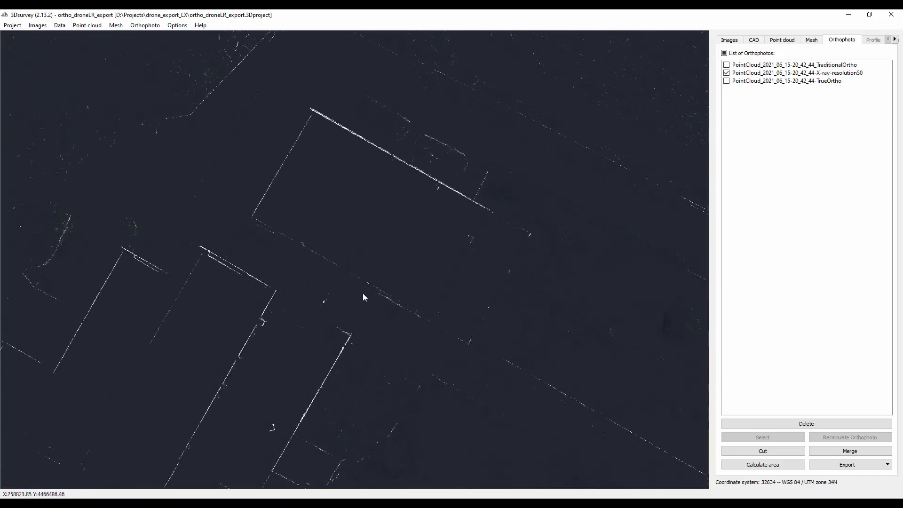
left_click_drag(355, 335, 536, 182)
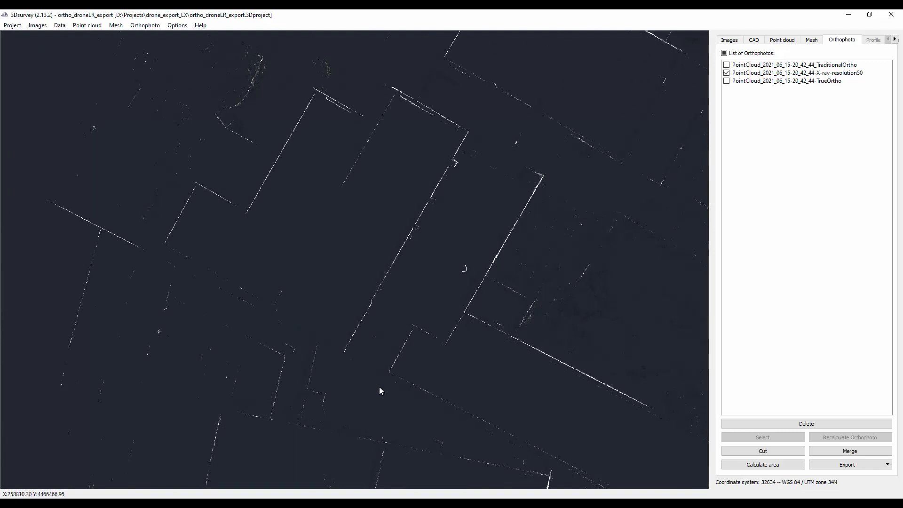
left_click_drag(379, 392, 341, 288)
scroll(362, 135, "up", 5)
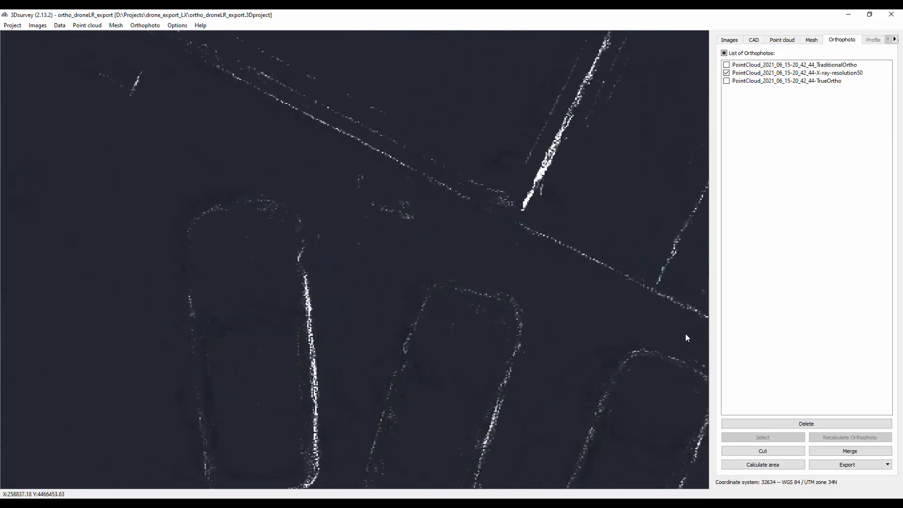
left_click_drag(685, 335, 296, 213)
scroll(296, 213, "down", 5)
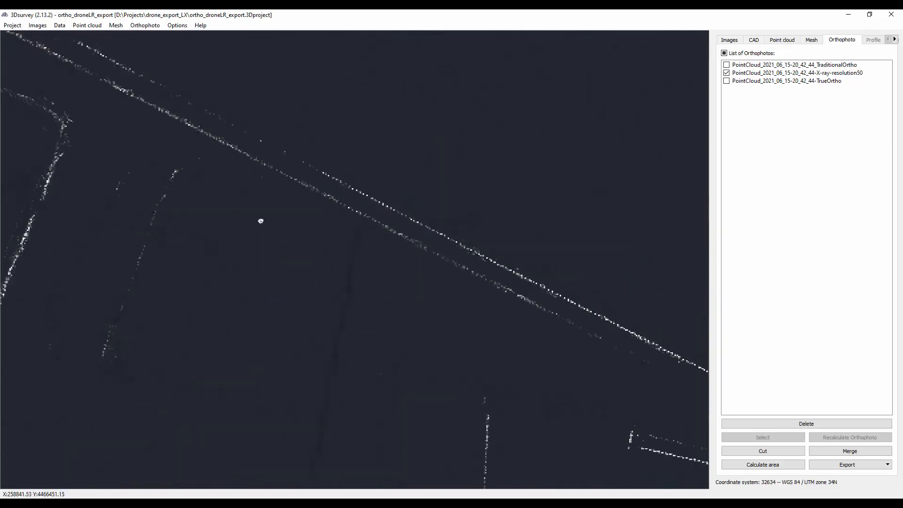
Step: Show only the TrueOrtho orthophoto and examine it from the parking area out to the full extent
left_click(727, 73)
left_click(727, 80)
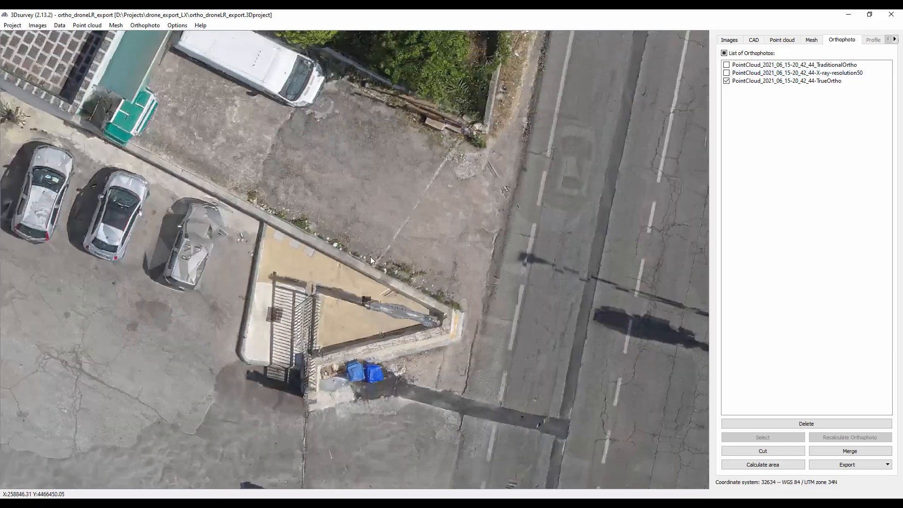
scroll(370, 257, "down", 6)
scroll(366, 266, "down", 4)
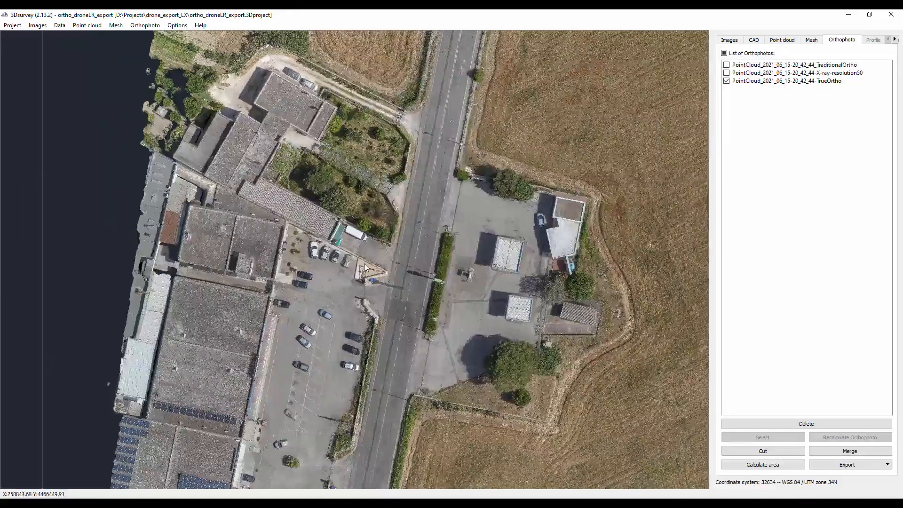
scroll(354, 245, "down", 2)
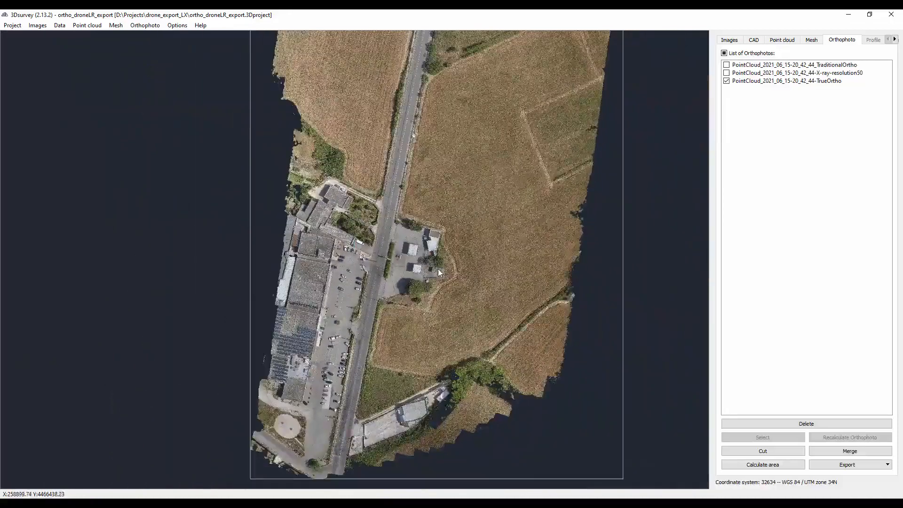
left_click_drag(438, 275, 404, 326)
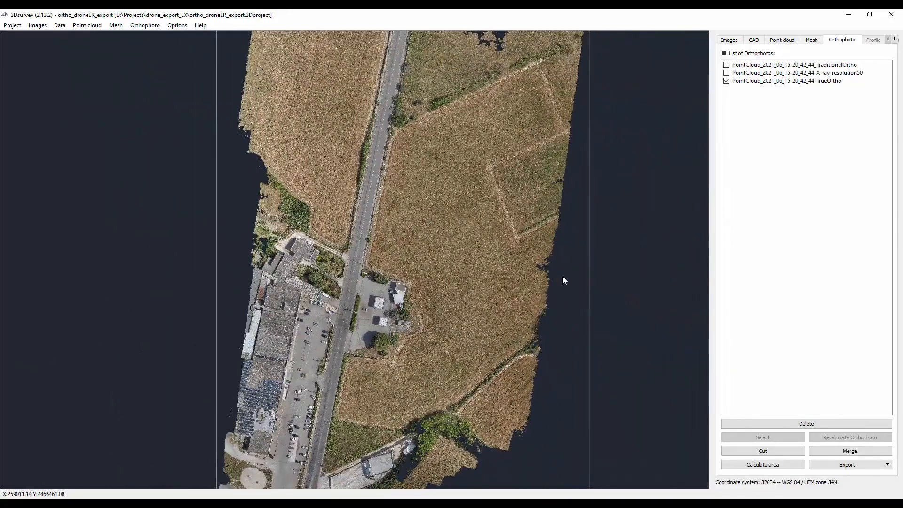
Step: Show only the X-ray-resolution50 orthophoto and save it in TIFF image format to the exports folder of drone_export_LX
left_click(727, 80)
left_click(727, 73)
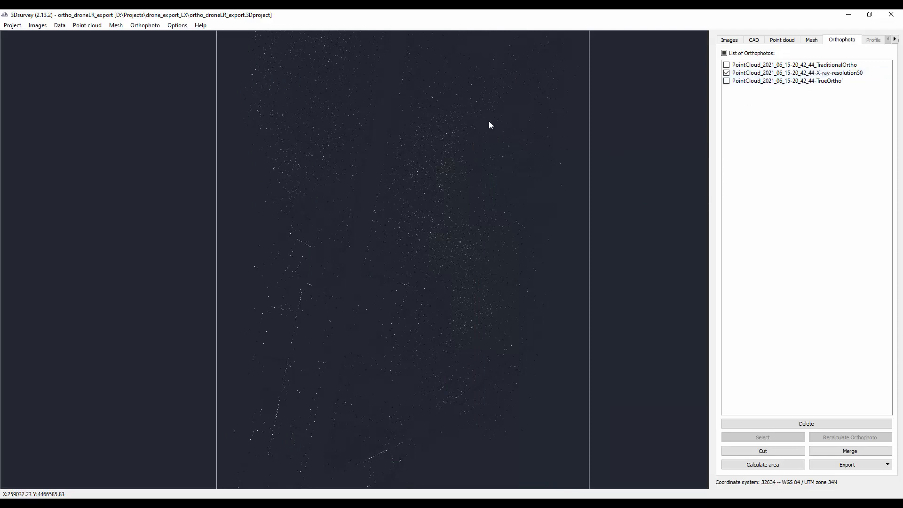
right_click(742, 75)
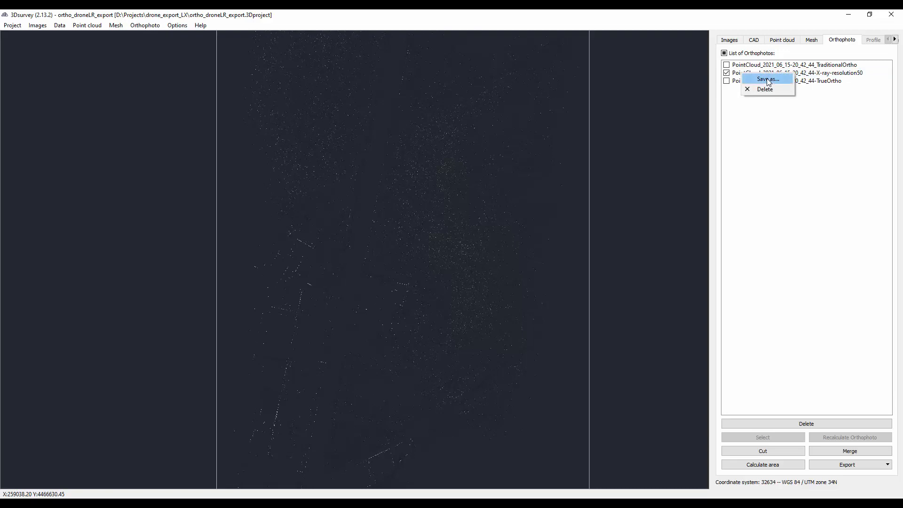
left_click(769, 79)
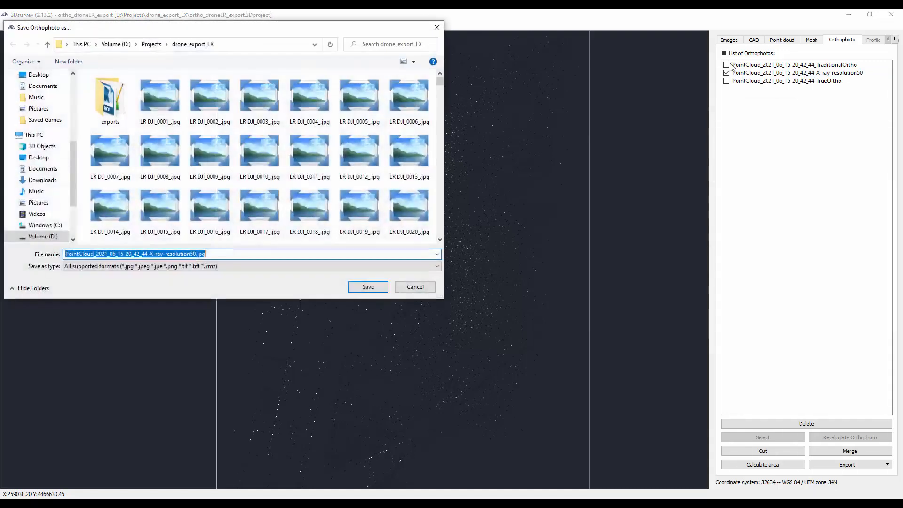
double_click(122, 105)
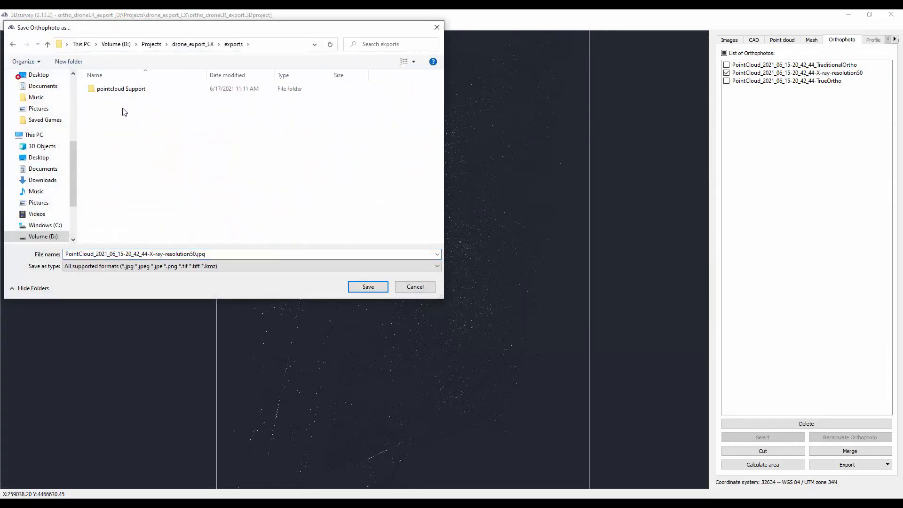
left_click(219, 267)
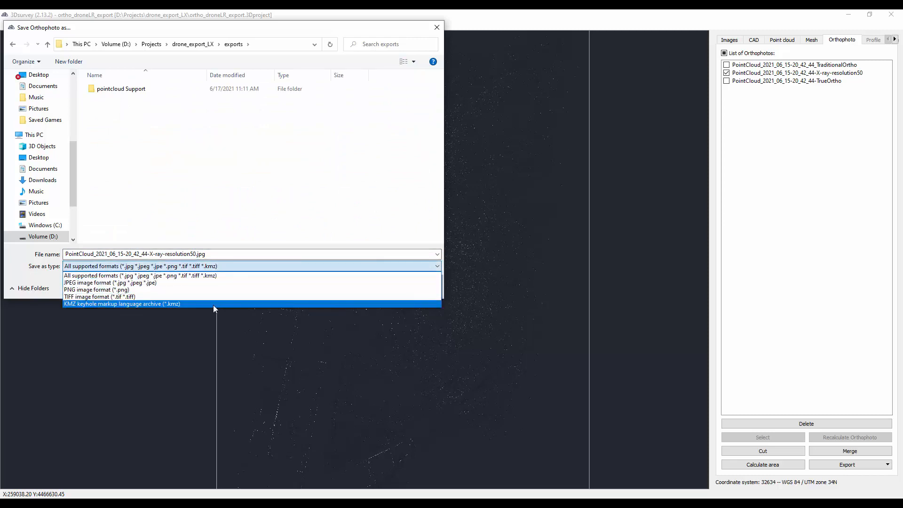
left_click(104, 297)
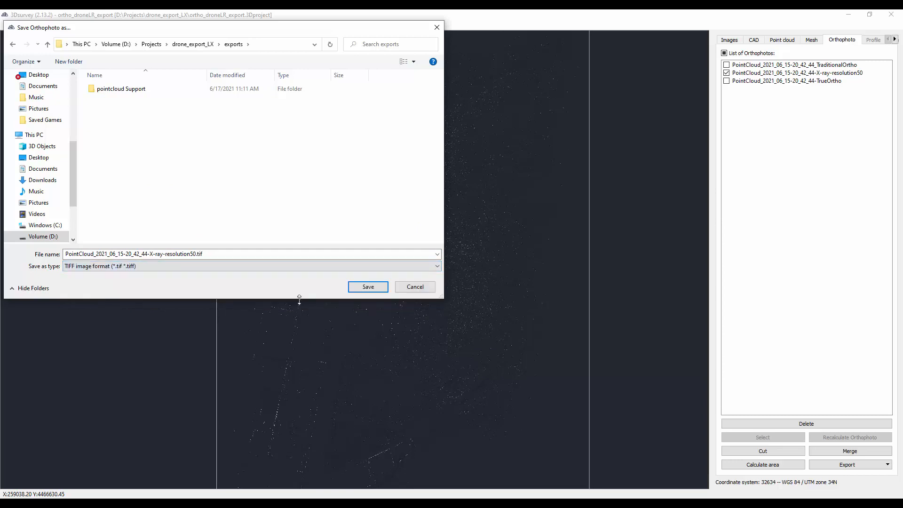
left_click(356, 286)
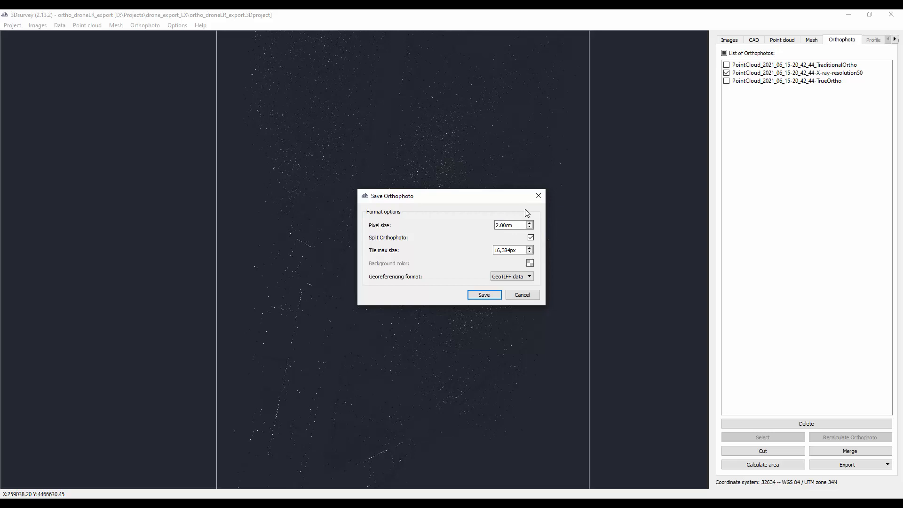
Step: Export the orthophoto unsplit, keeping the 2.00 cm pixel size and GeoTIFF data as georeferencing format
left_click(530, 239)
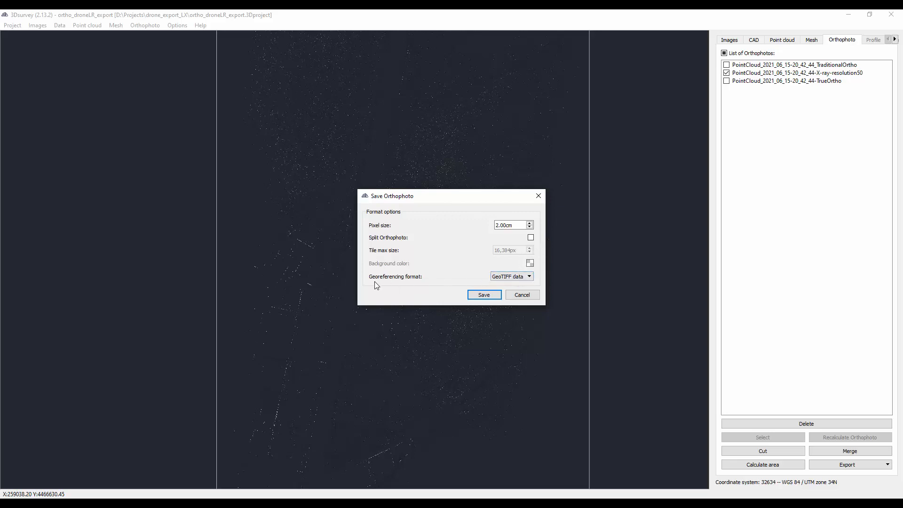
left_click(525, 279)
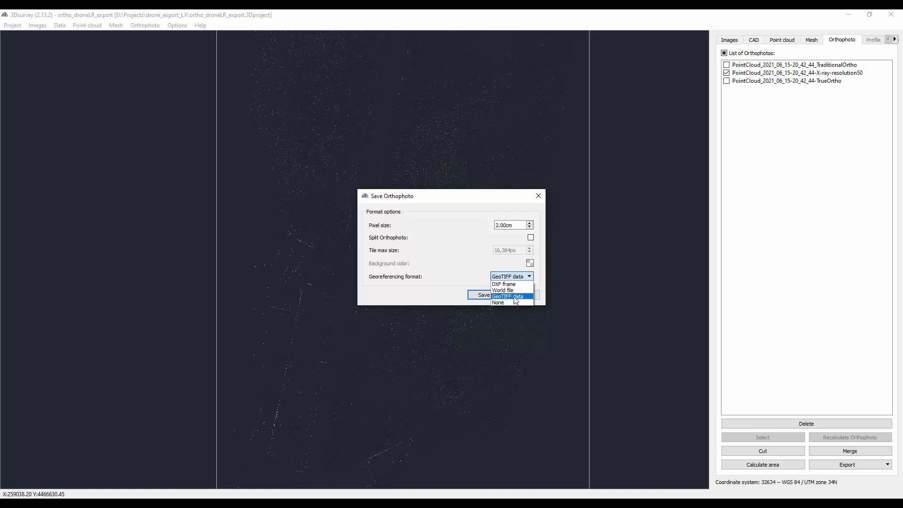
left_click(485, 299)
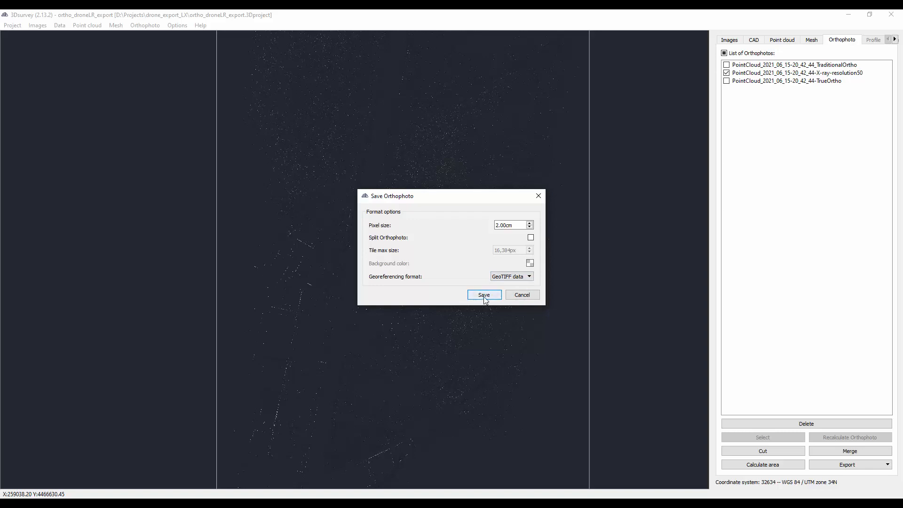
left_click(485, 298)
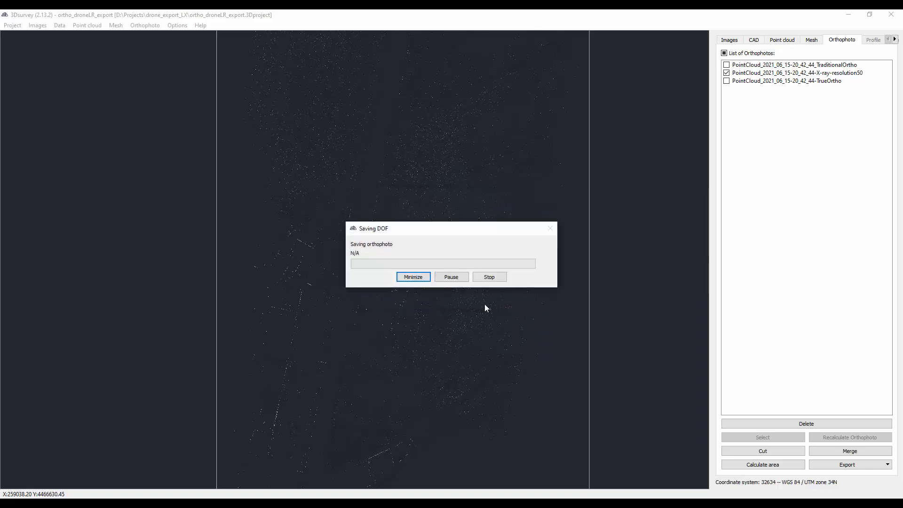
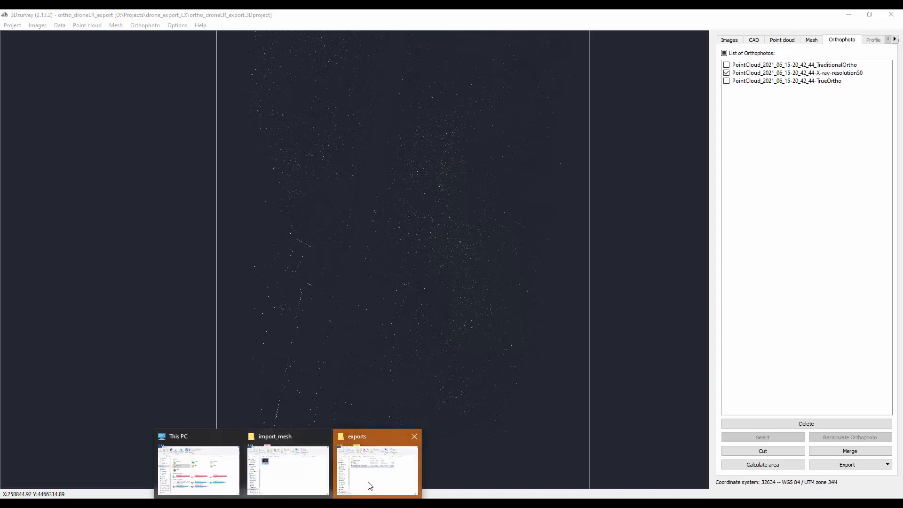
Step: Switch to the exports folder in File Explorer and compare the file sizes of the X-ray TIF and the LAS point cloud
mouse_move(370, 486)
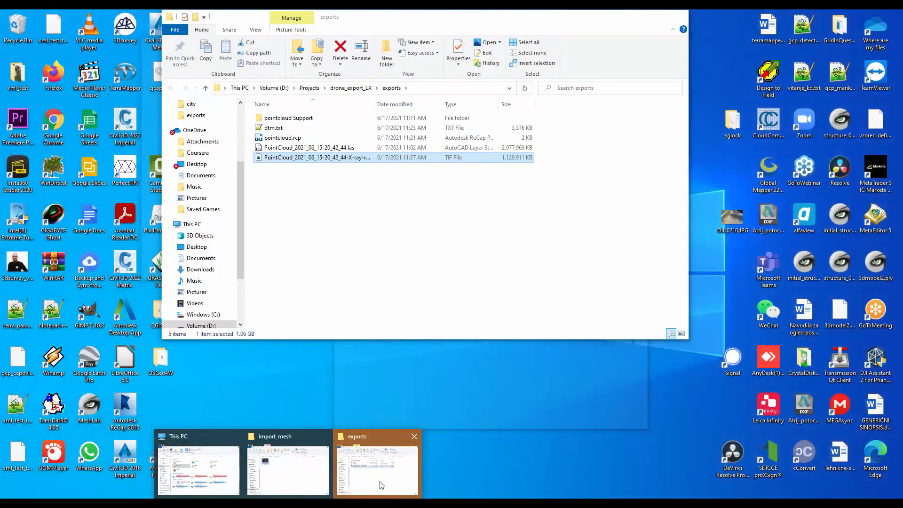
left_click(381, 486)
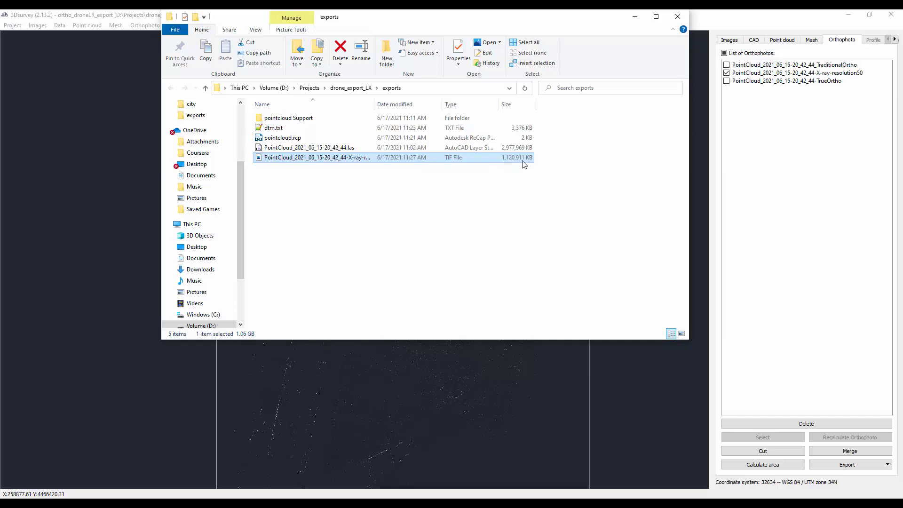
left_click(336, 148)
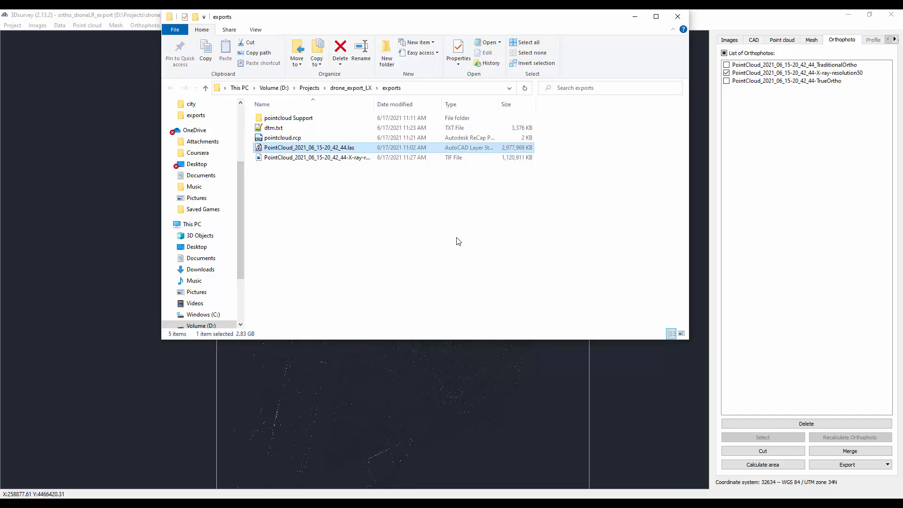
left_click(420, 227)
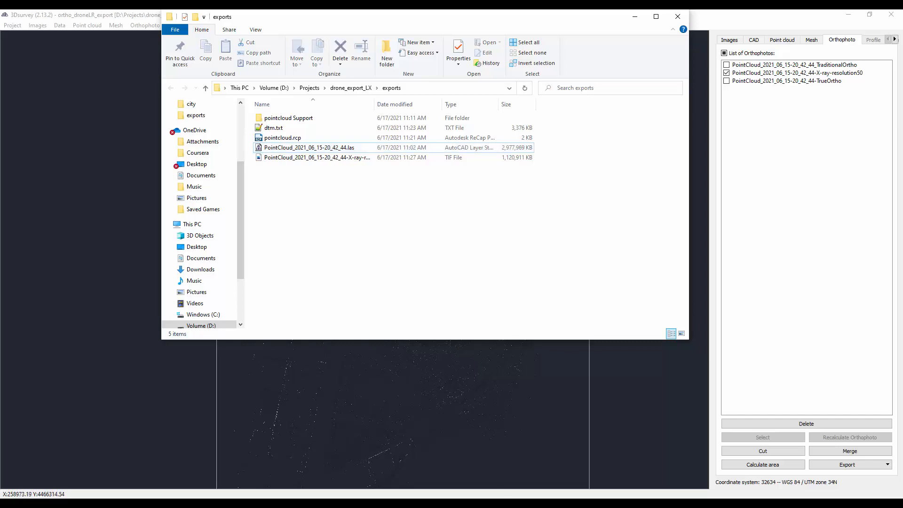
Step: Switch to Drawing2.dwg in Civil 3D and start the MAPIINSERT command
mouse_move(429, 504)
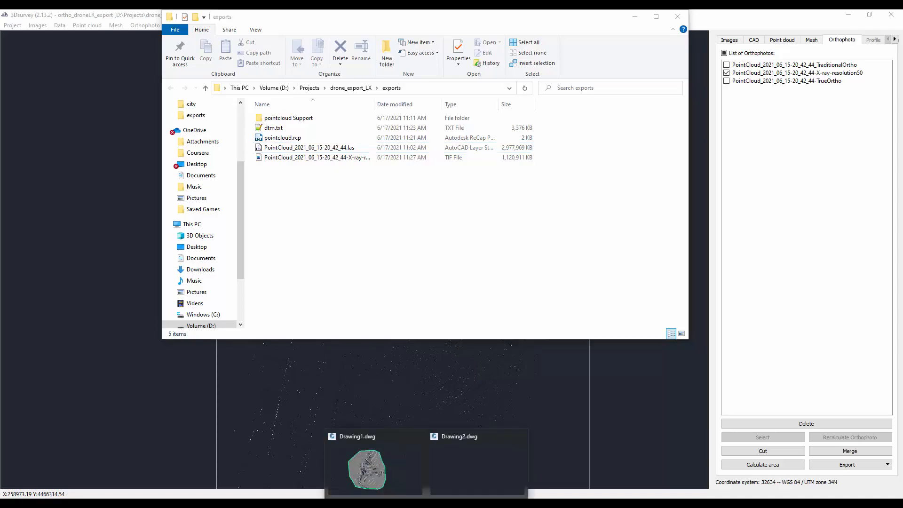
left_click(455, 476)
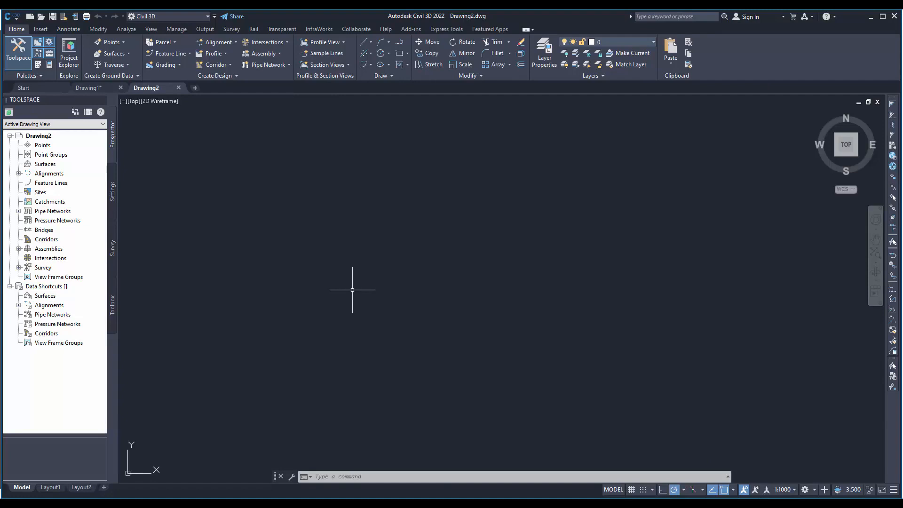
left_click(382, 476)
type("mapii")
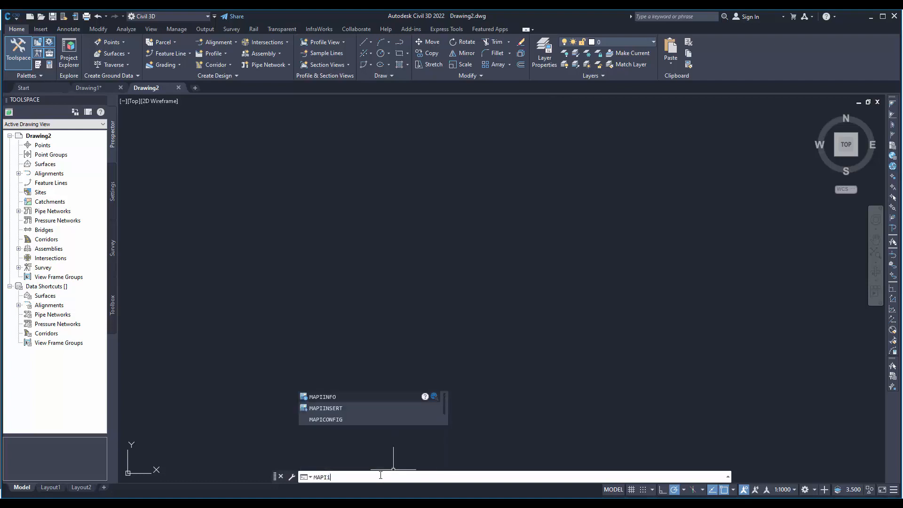
type("ns")
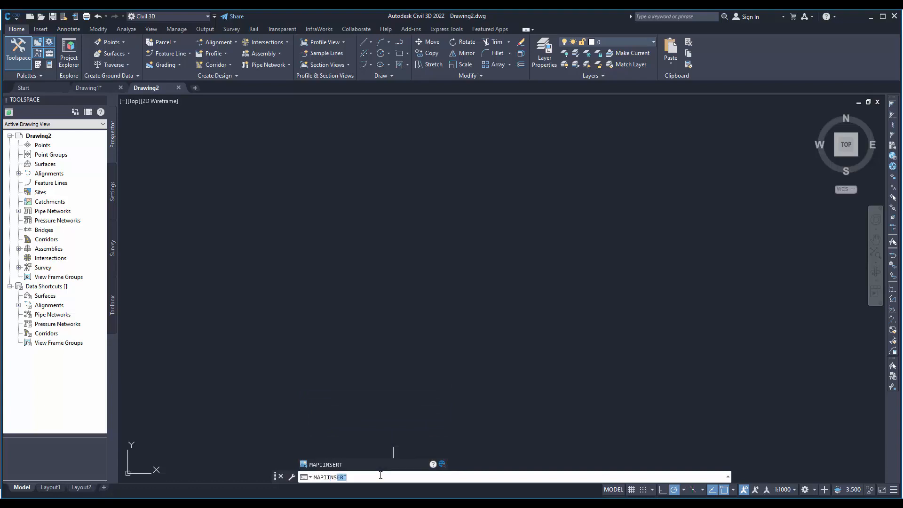
key("Return")
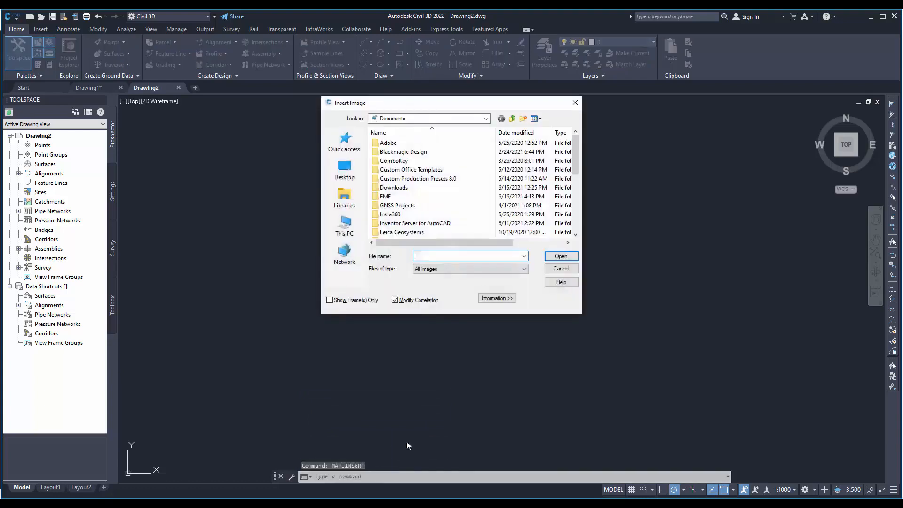
Step: Choose the X-ray orthophoto TIF from D:\Projects\drone_export_LX\exports as the image to insert
left_click(513, 119)
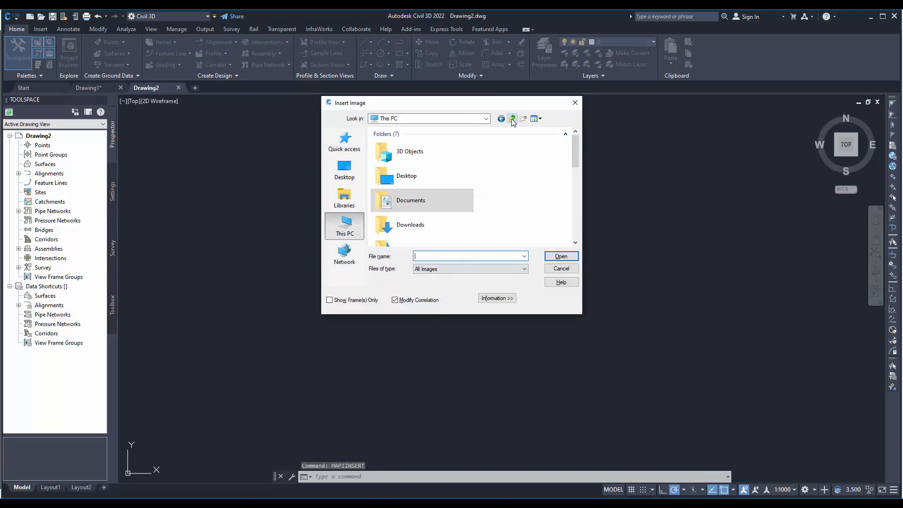
left_click(513, 119)
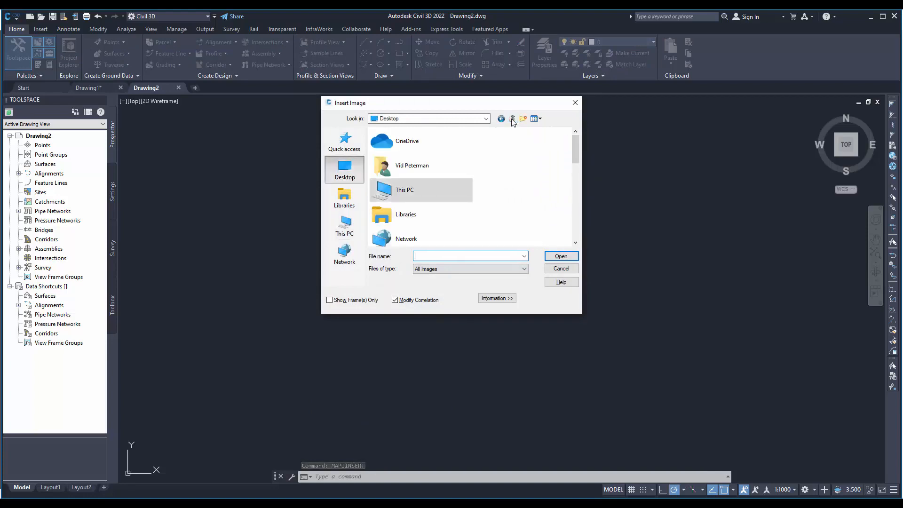
double_click(421, 191)
scroll(421, 192, "down", 5)
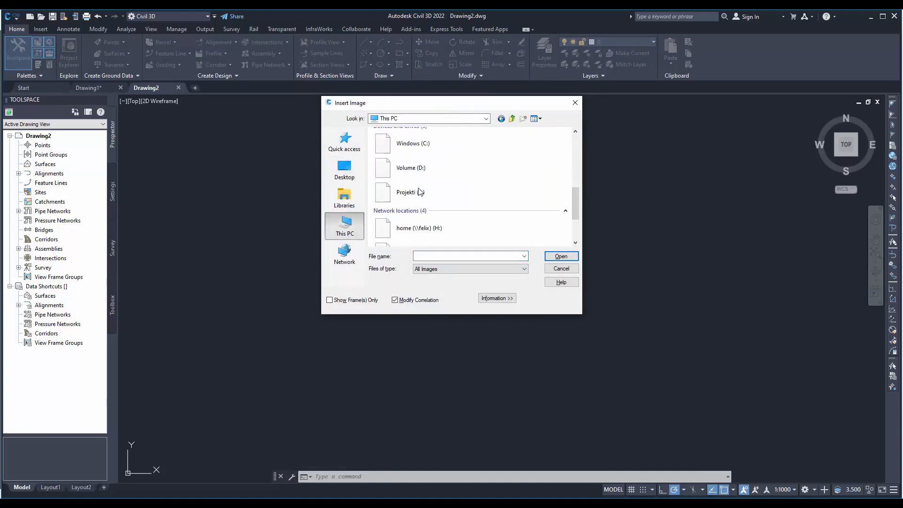
double_click(414, 167)
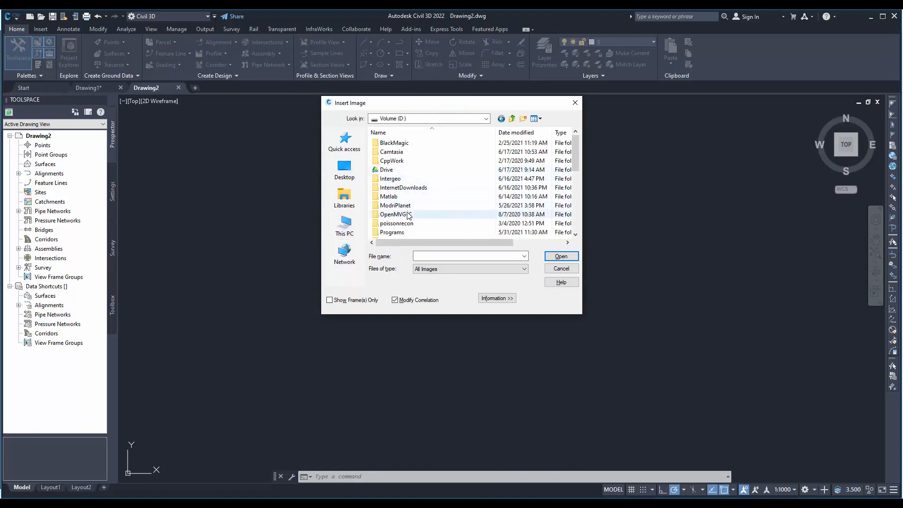
left_click(397, 223)
scroll(403, 225, "down", 1)
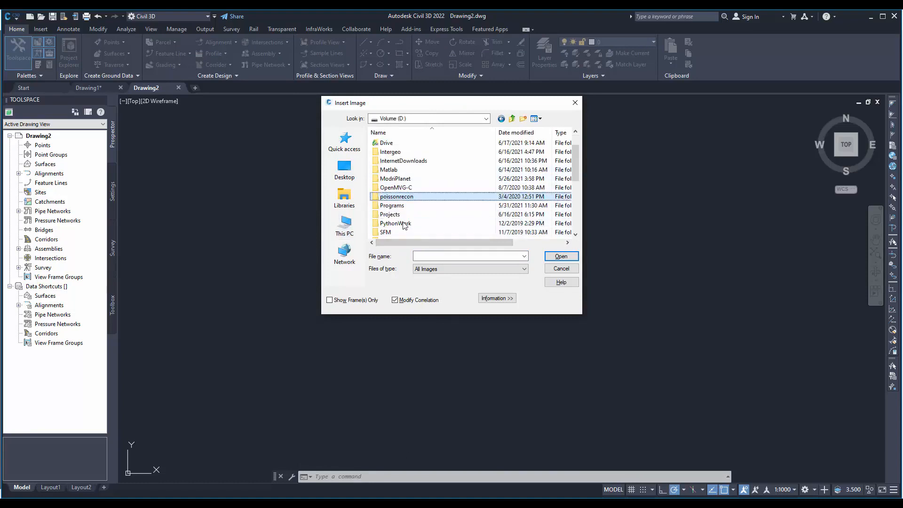
double_click(401, 215)
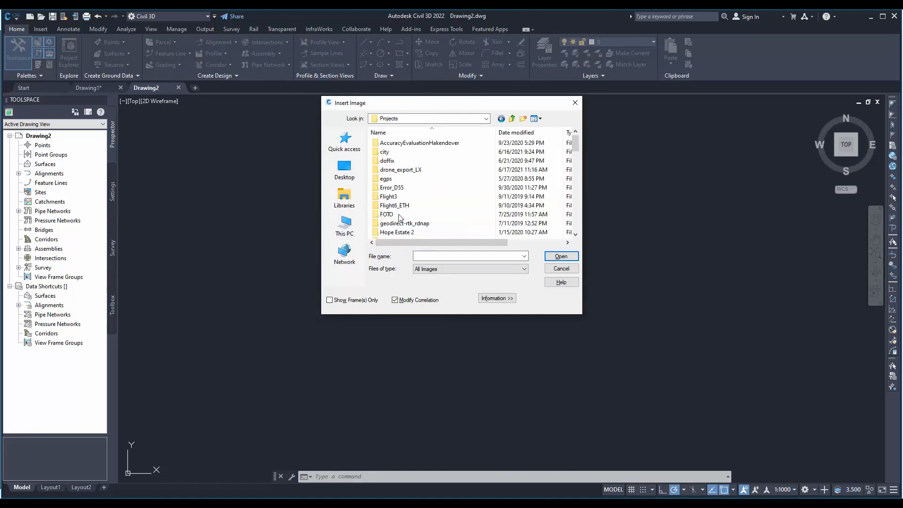
left_click(408, 170)
double_click(407, 170)
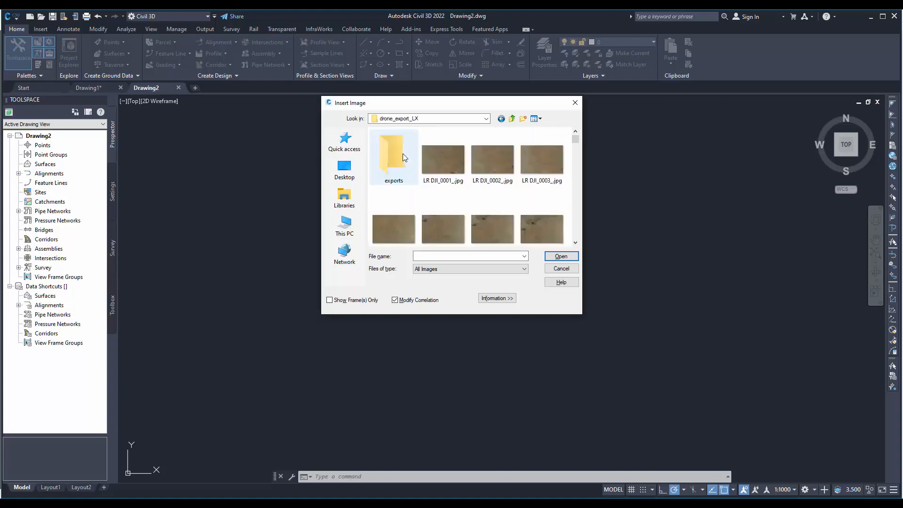
double_click(398, 160)
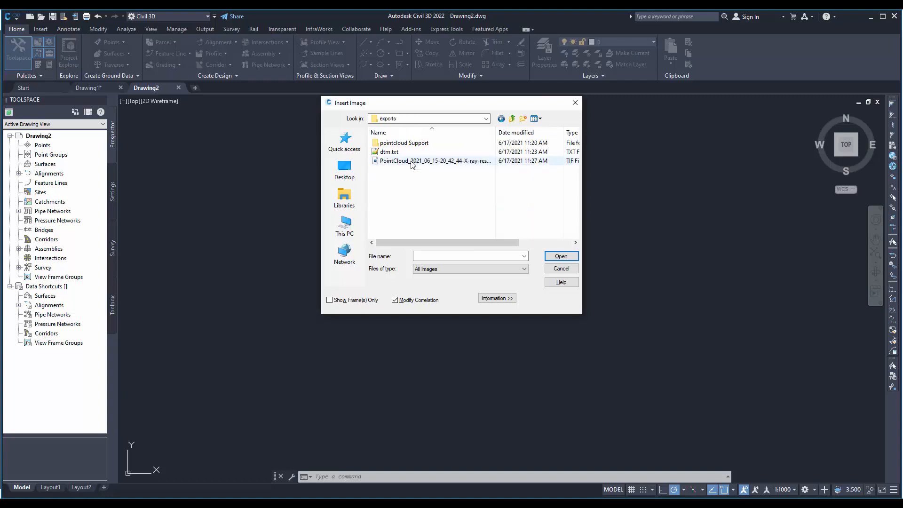
left_click(413, 162)
double_click(423, 161)
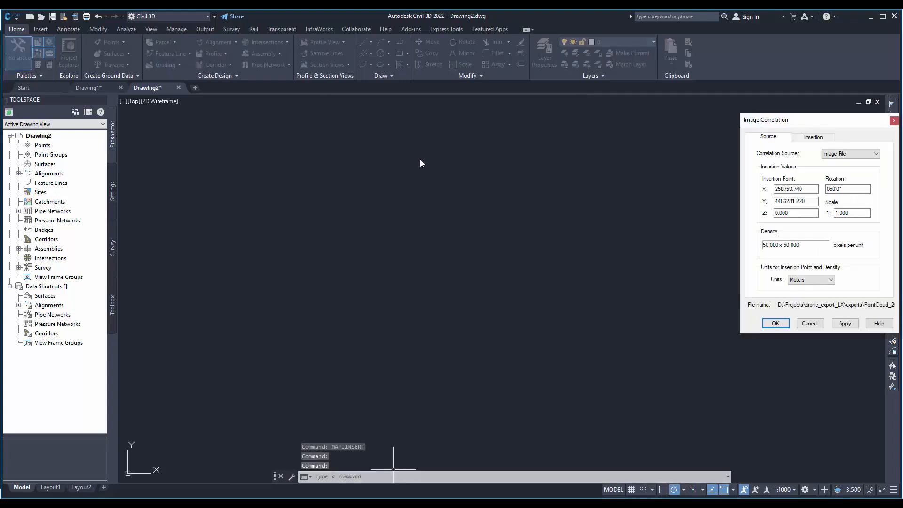
Step: Accept the image file's own correlation values with Meters as units and insert the orthophoto
left_click_drag(821, 120, 493, 126)
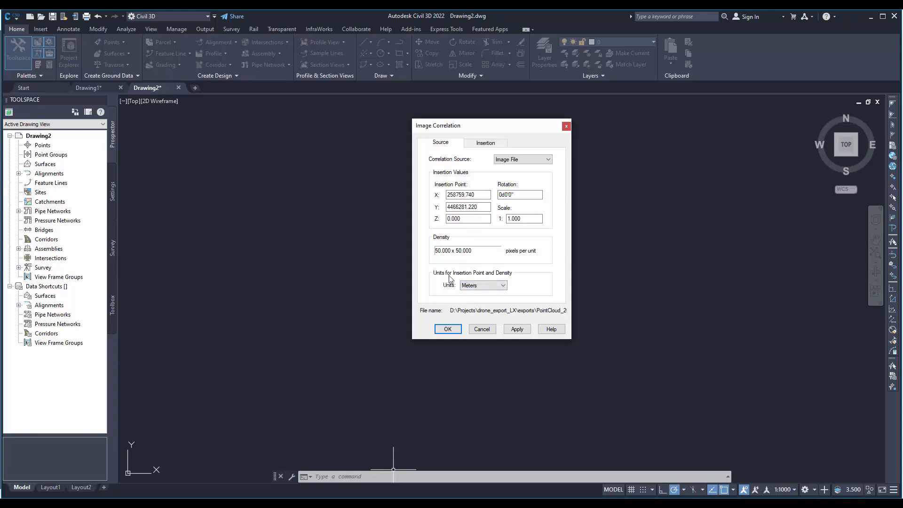
left_click(494, 285)
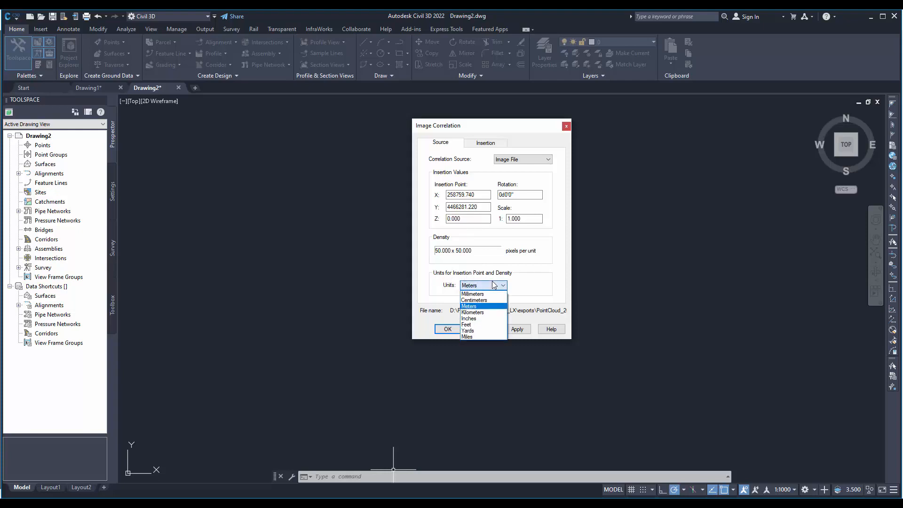
left_click(494, 285)
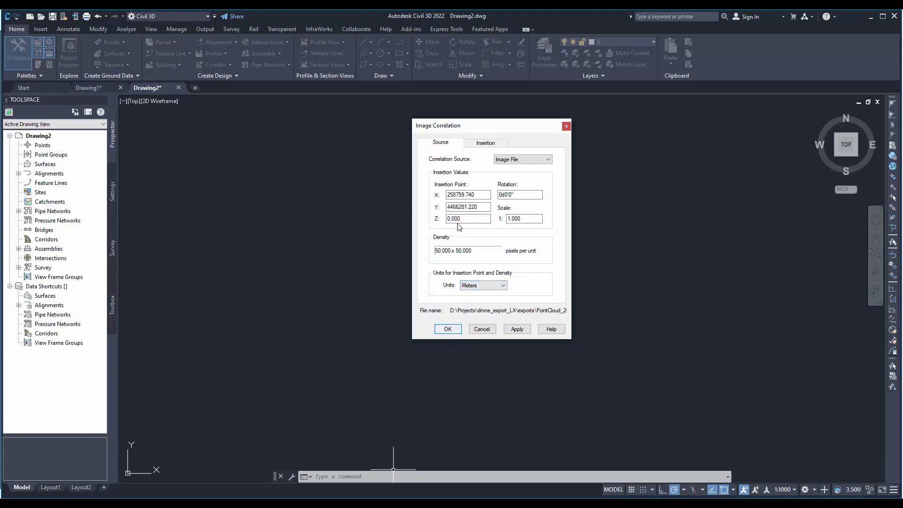
left_click(514, 331)
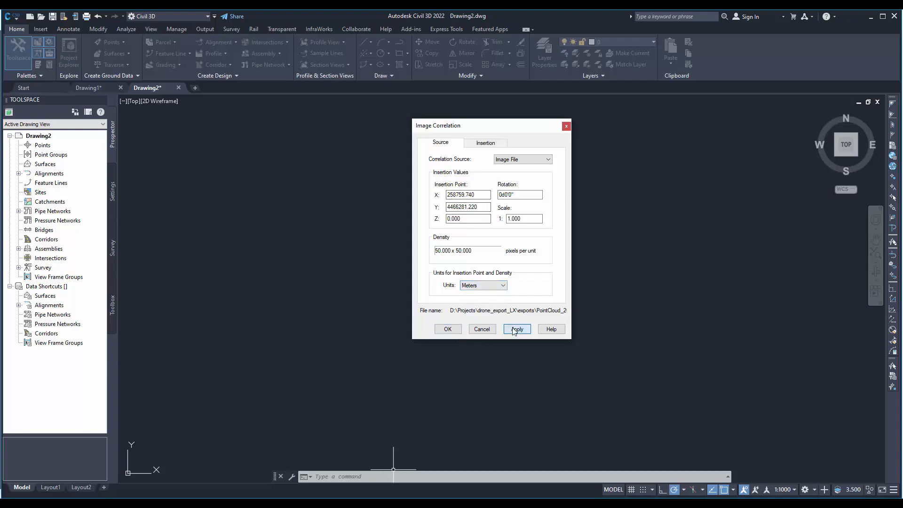
left_click(449, 329)
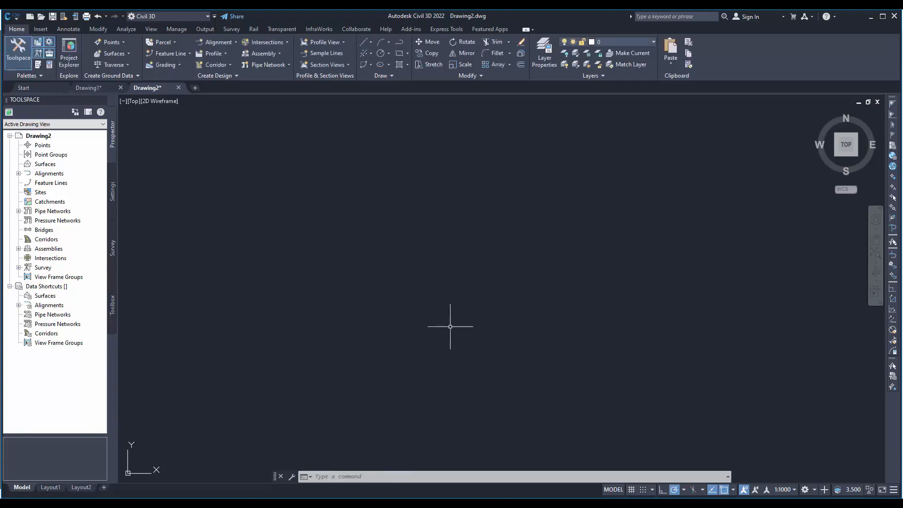
Step: Zoom to the drawing extents and examine the building outlines in the inserted X-ray orthophoto
type("z")
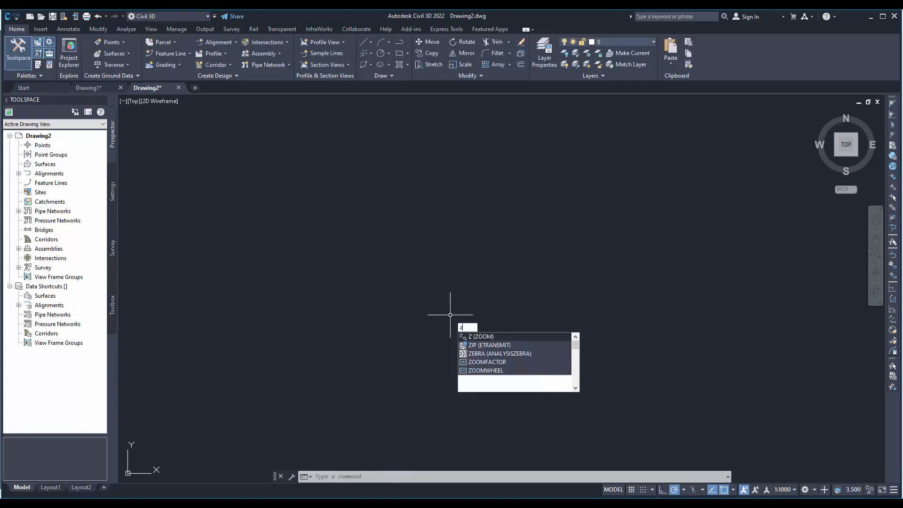
key("Return")
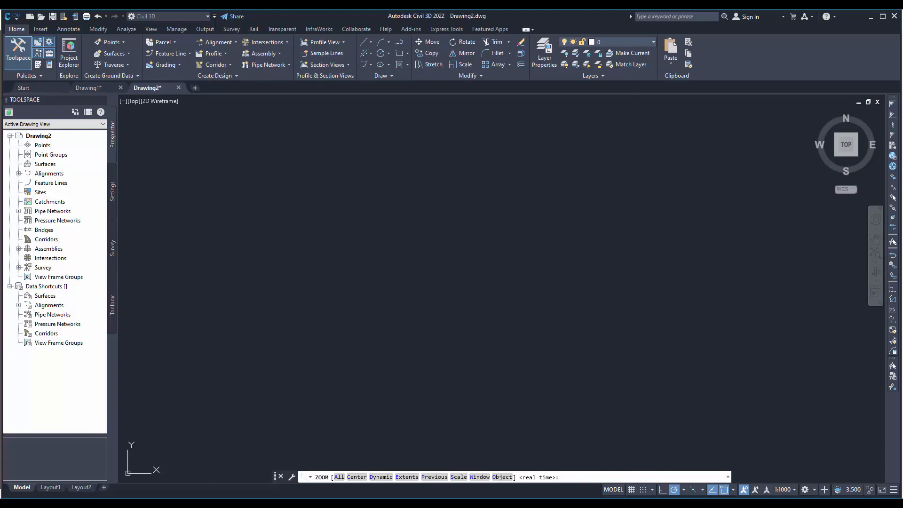
type("e")
key("Return")
scroll(382, 277, "down", 2)
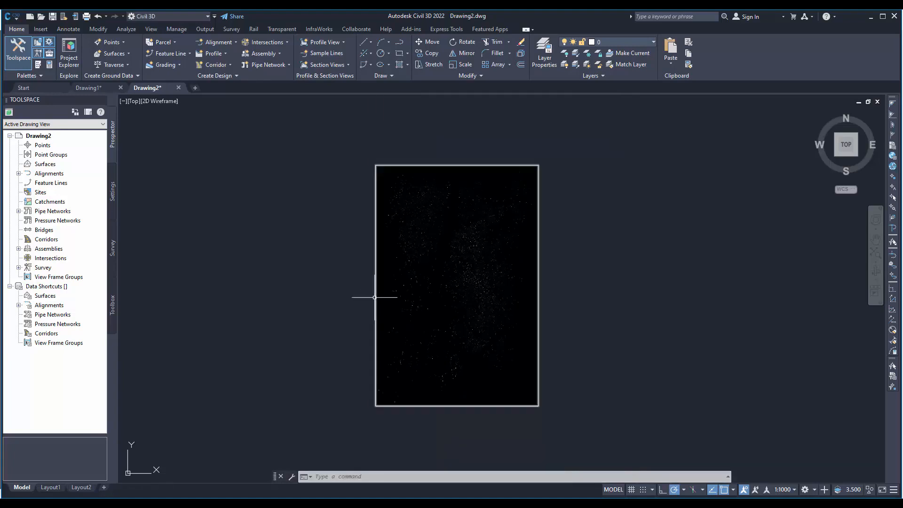
scroll(414, 289, "up", 2)
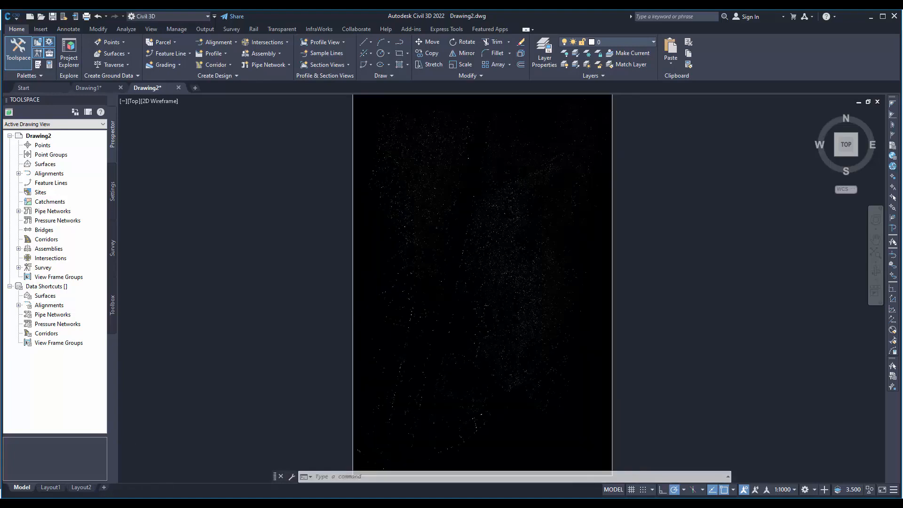
scroll(413, 291, "up", 2)
scroll(329, 265, "up", 2)
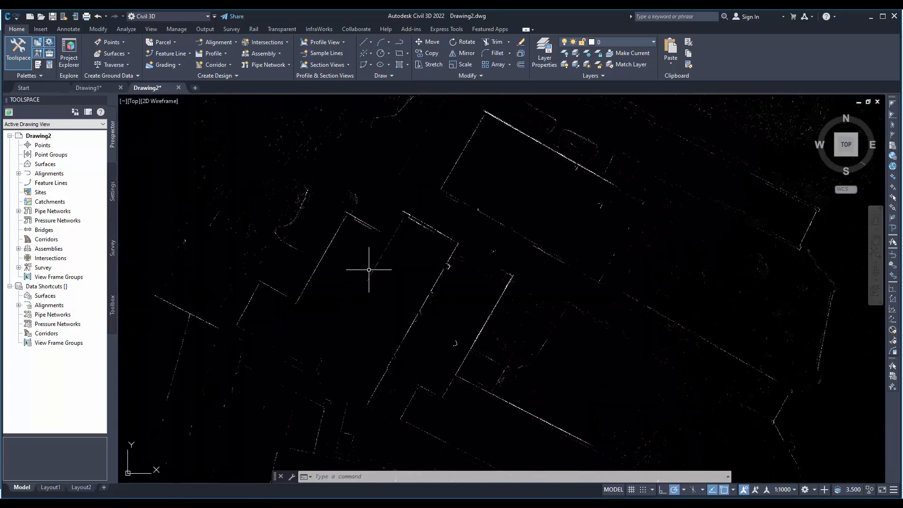
Step: Turn on background transparency for the inserted X-ray orthophoto and deselect the image
scroll(369, 270, "down", 6)
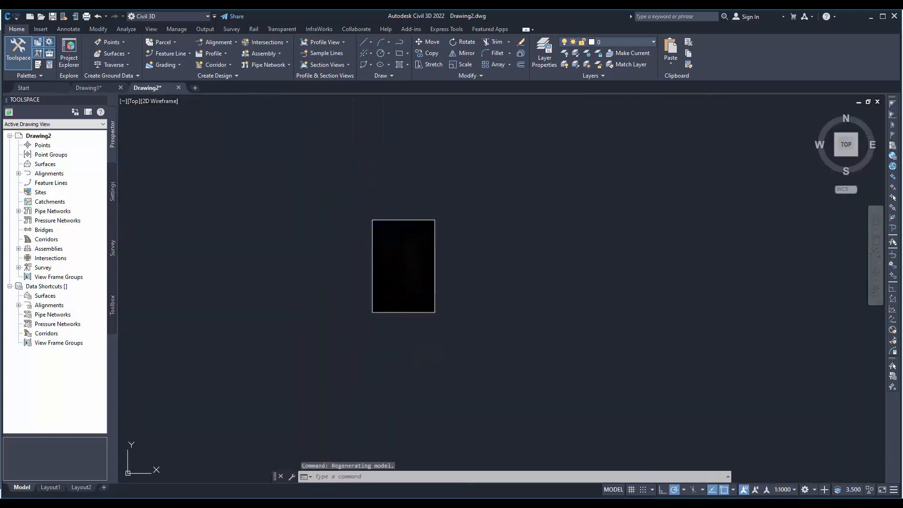
left_click(430, 264)
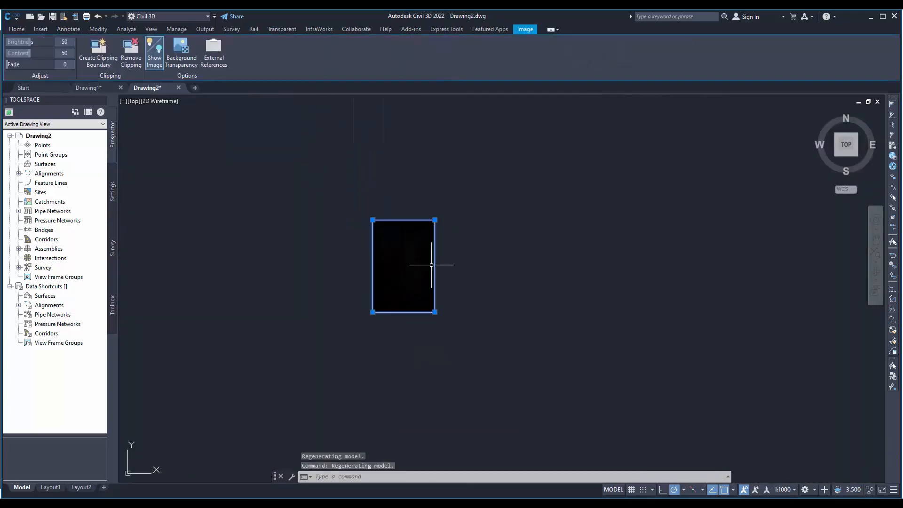
left_click(182, 49)
scroll(423, 268, "up", 5)
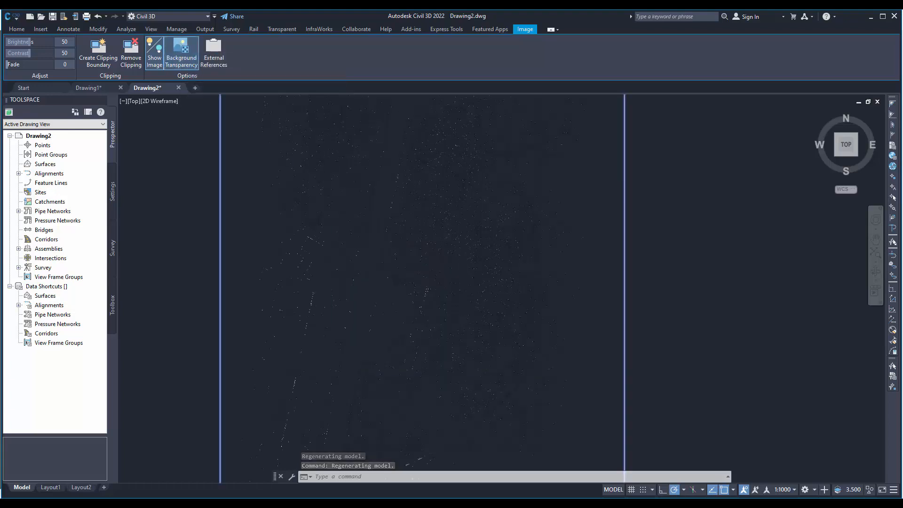
scroll(372, 235, "down", 5)
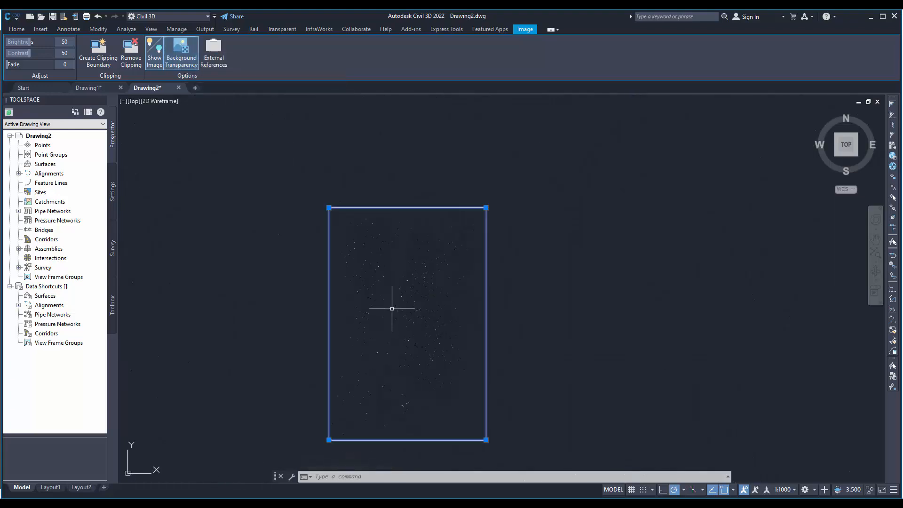
scroll(391, 287, "up", 6)
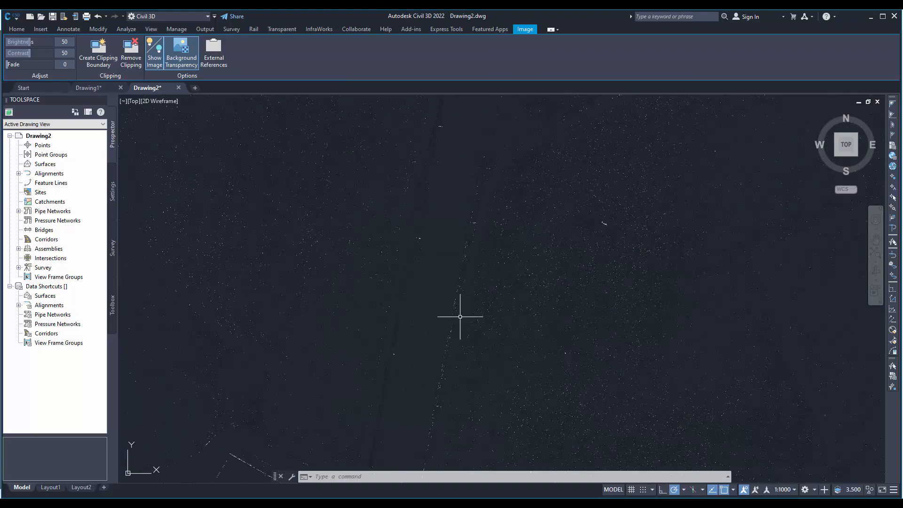
key("Escape")
Step: Examine the building edges in the transparent X-ray orthophoto and look through the list of drawing layers
scroll(372, 275, "down", 5)
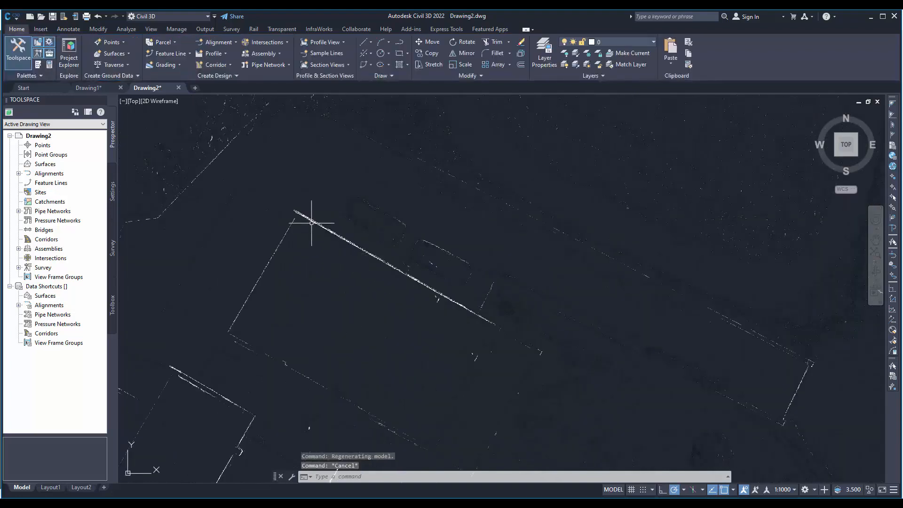
scroll(312, 221, "down", 5)
scroll(410, 284, "up", 5)
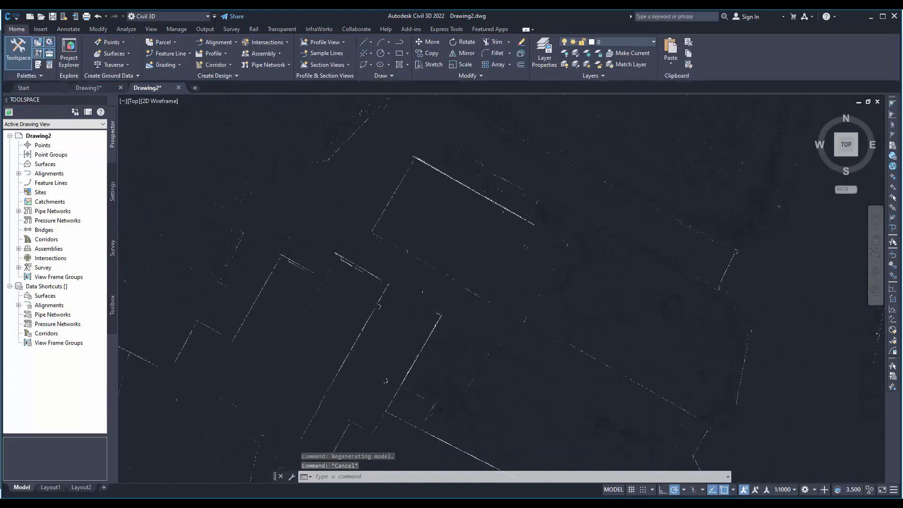
key("Escape")
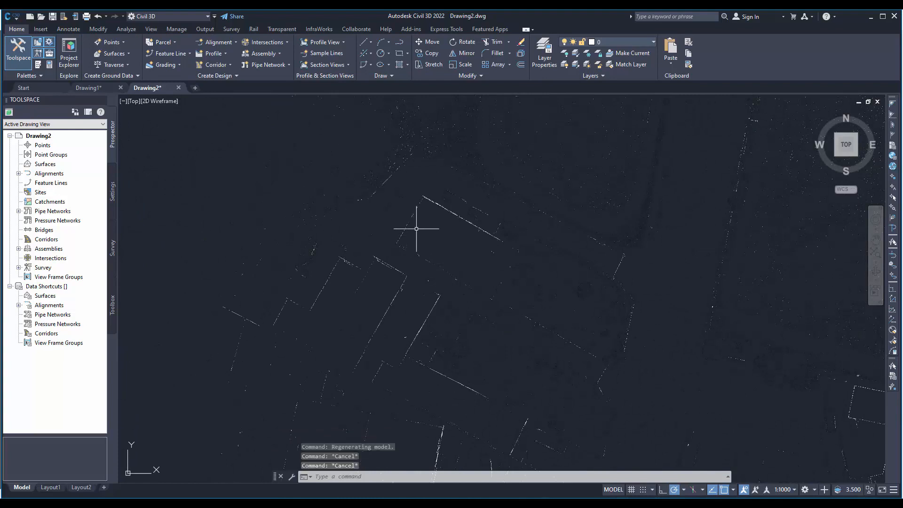
left_click(610, 44)
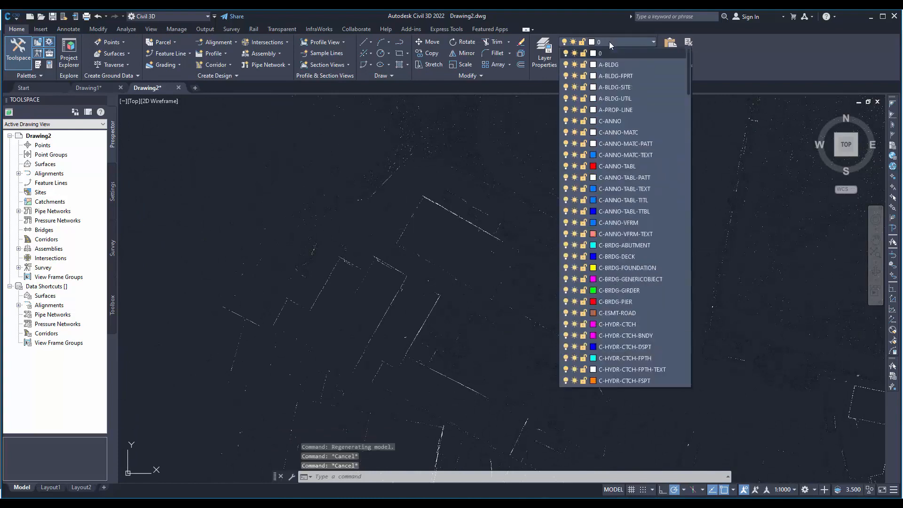
left_click(611, 45)
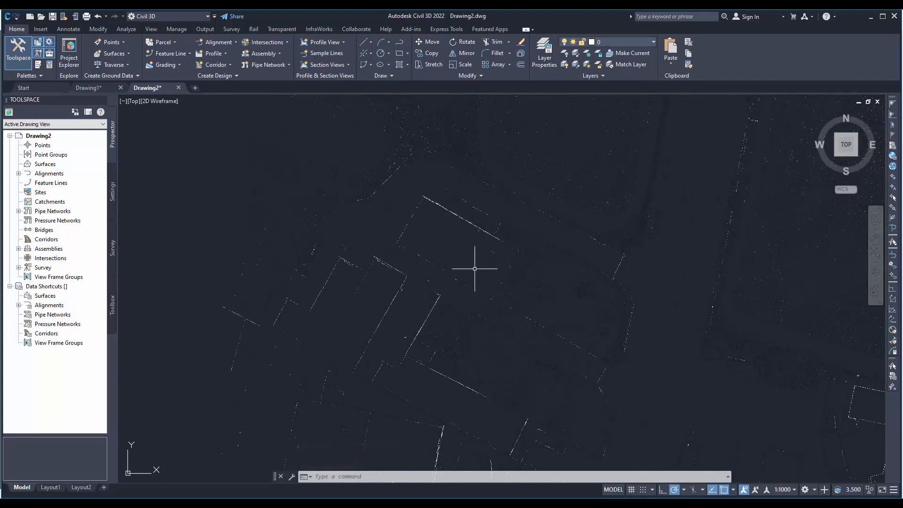
scroll(477, 131, "up", 2)
scroll(444, 274, "up", 2)
scroll(444, 274, "up", 2)
middle_click_drag(429, 256, 448, 297)
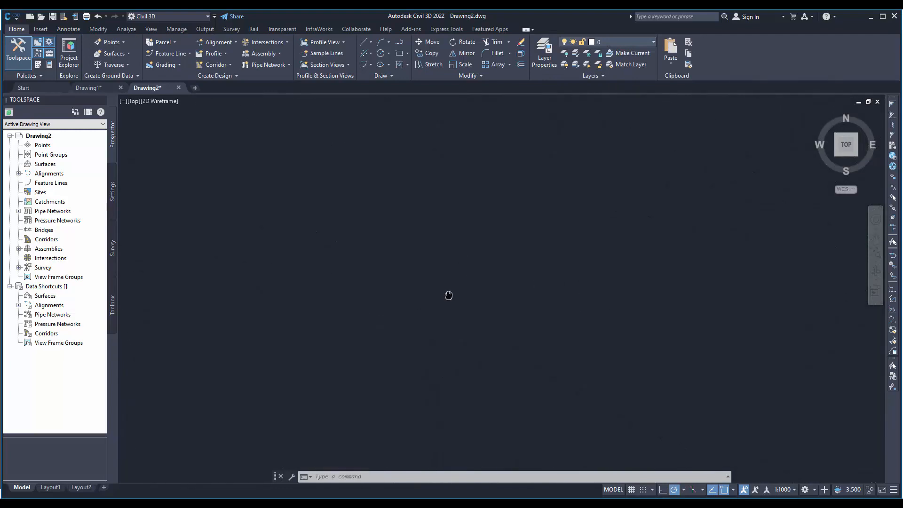
scroll(435, 242, "down", 2)
mouse_move(436, 242)
middle_mouse_down()
mouse_move(660, 288)
mouse_move(511, 248)
middle_mouse_up()
scroll(516, 242, "down", 3)
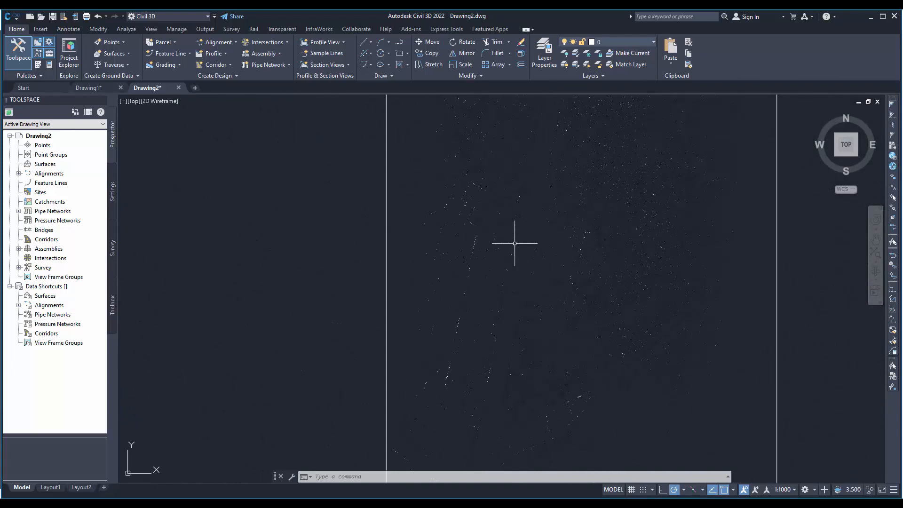
Step: Switch to 3Dsurvey, hide the X-ray orthophoto and display the whole TraditionalOrtho orthophoto instead
mouse_move(426, 504)
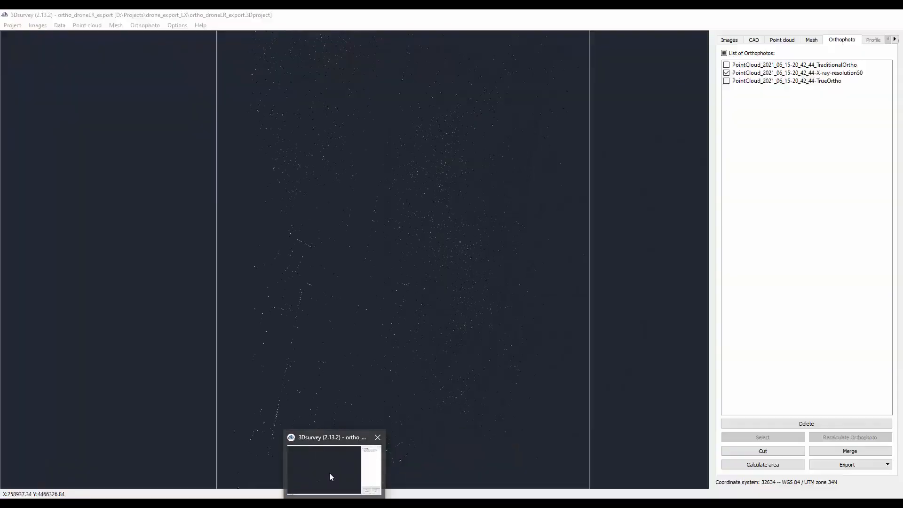
left_click(329, 473)
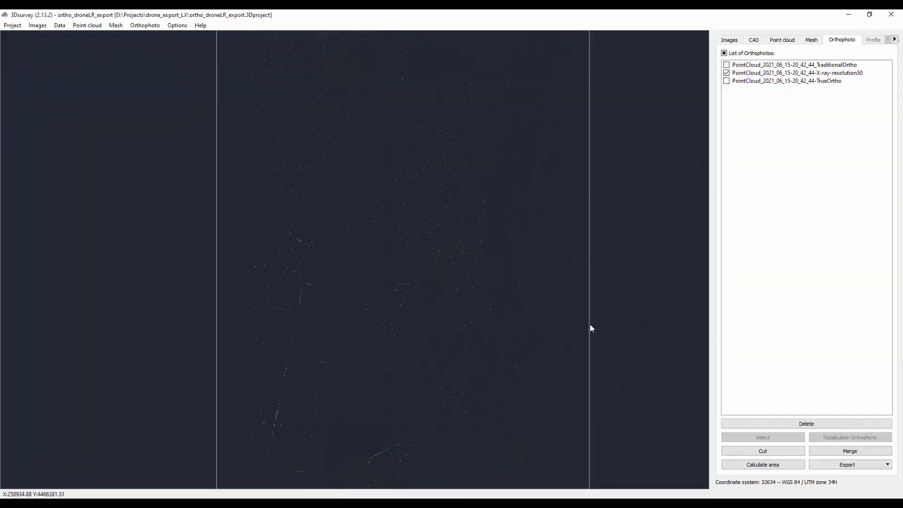
left_click(727, 72)
left_click(727, 65)
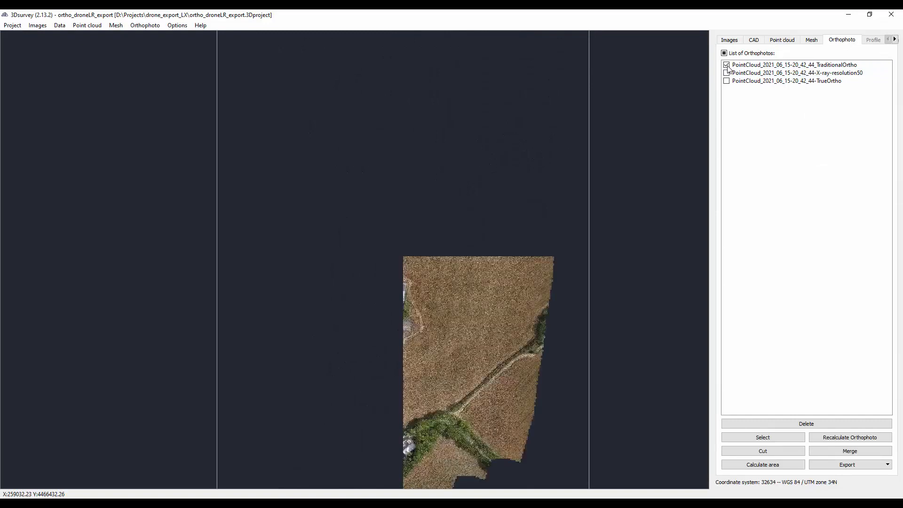
scroll(536, 137, "down", 2)
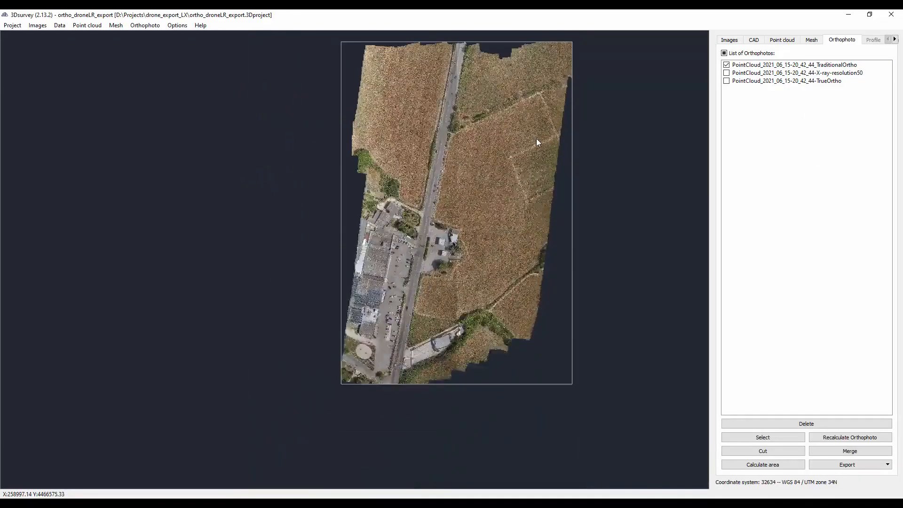
left_click_drag(527, 101, 507, 134)
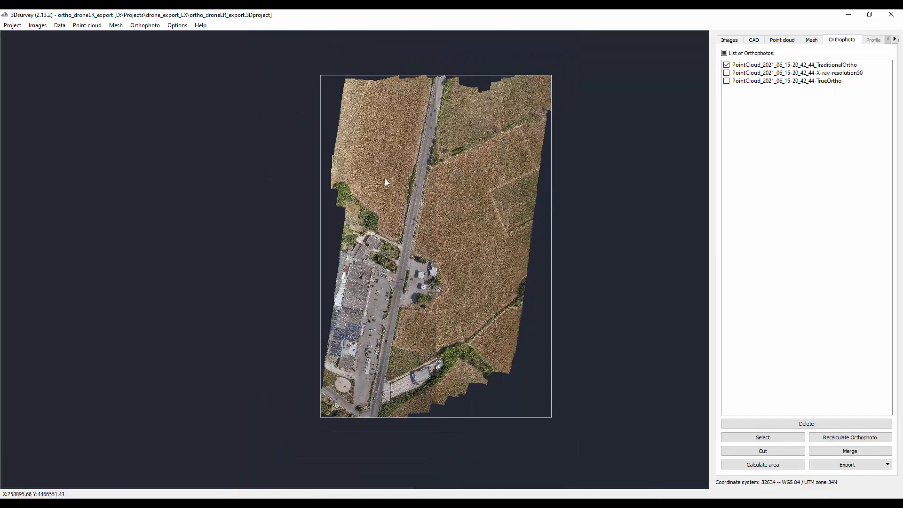
Step: Save the TraditionalOrtho orthophoto in the exports folder as PointCloud_2021_06_15-20_42_44_TraditionalOrtho.jpg in JPEG image format
right_click(772, 68)
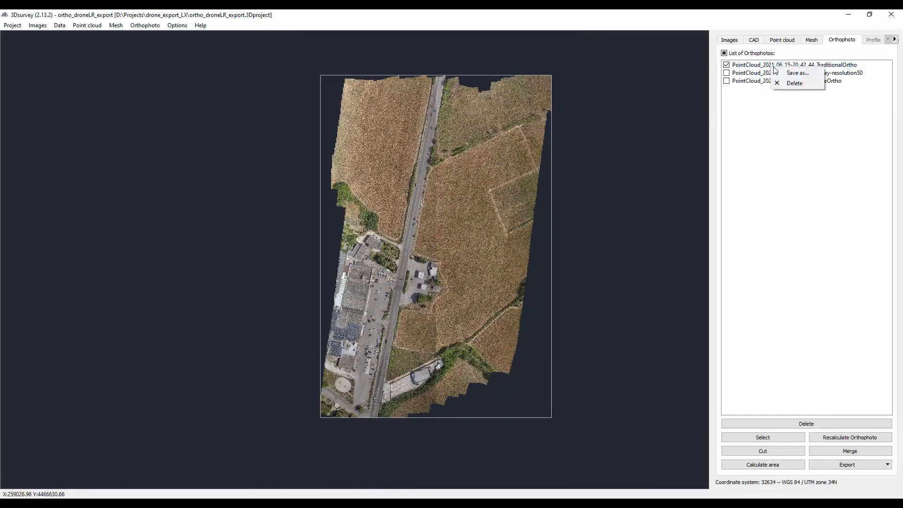
left_click(785, 74)
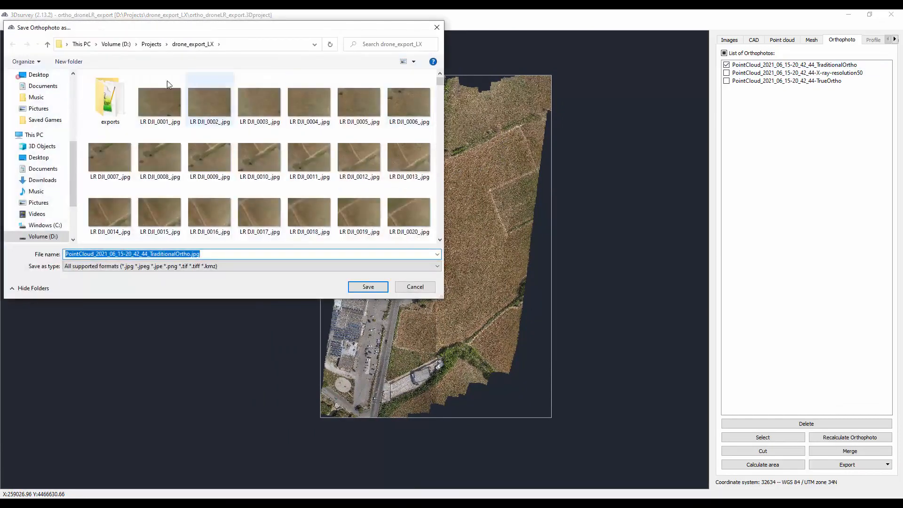
double_click(114, 102)
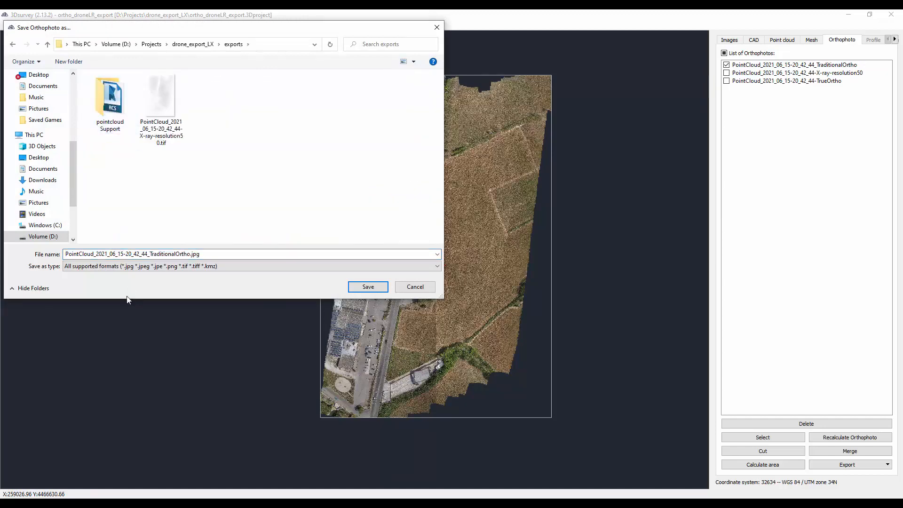
left_click(208, 268)
left_click(187, 282)
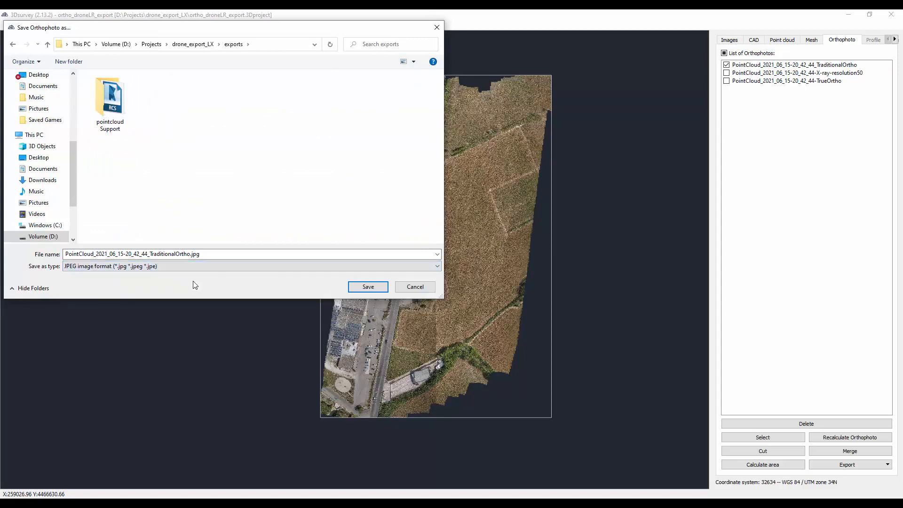
left_click(357, 287)
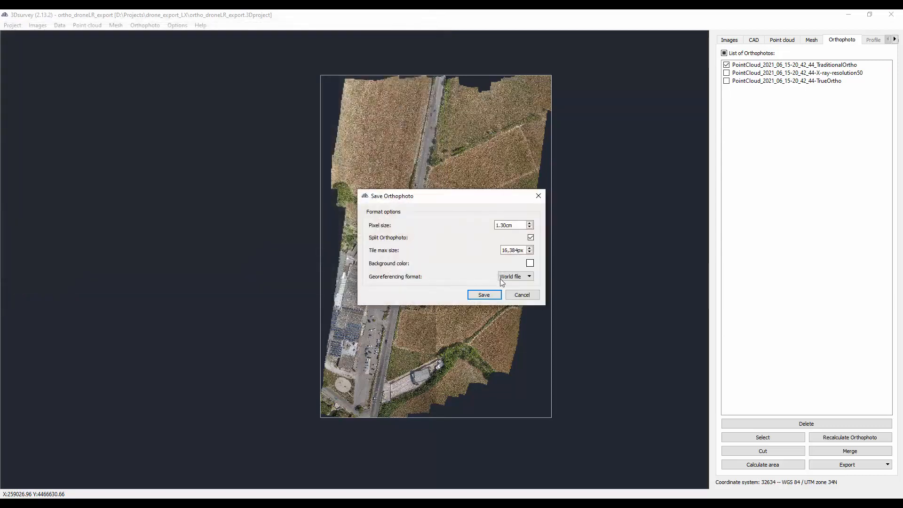
Step: Export the JPEG orthophoto with World file georeferencing and without splitting it into tiles
left_click(515, 278)
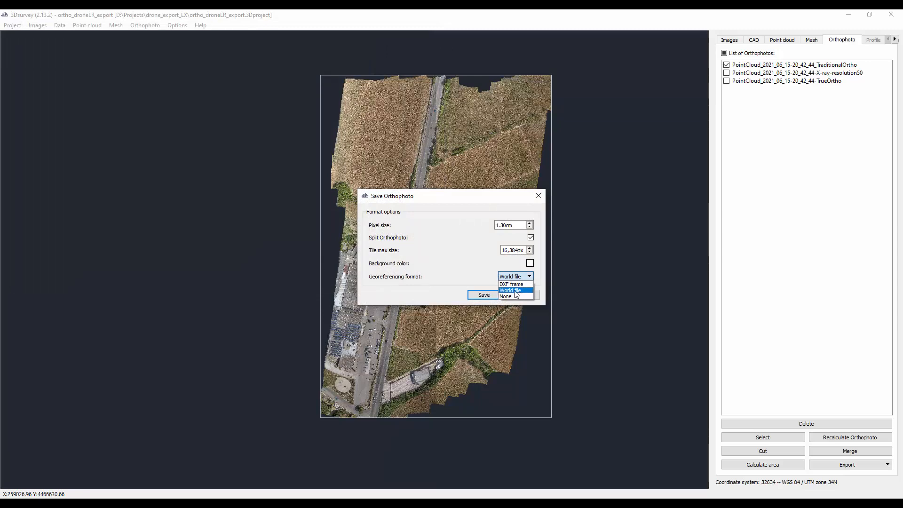
left_click(517, 290)
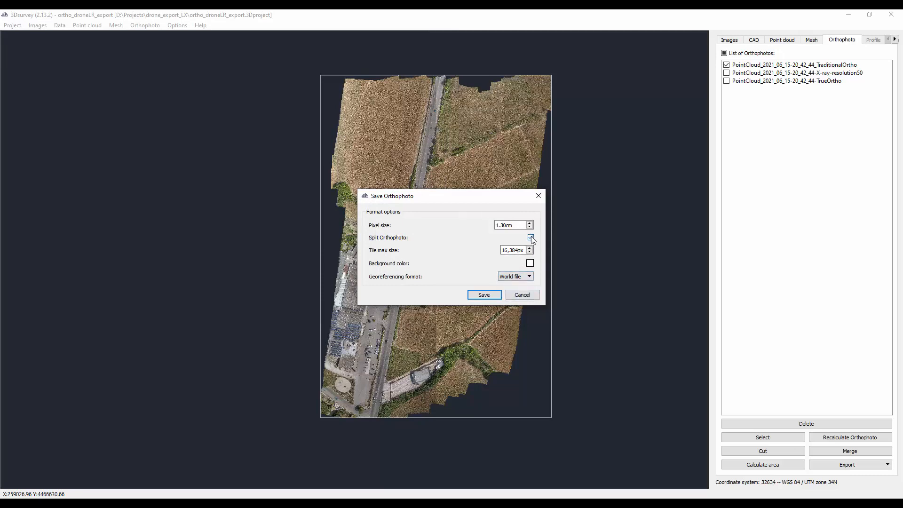
left_click(531, 238)
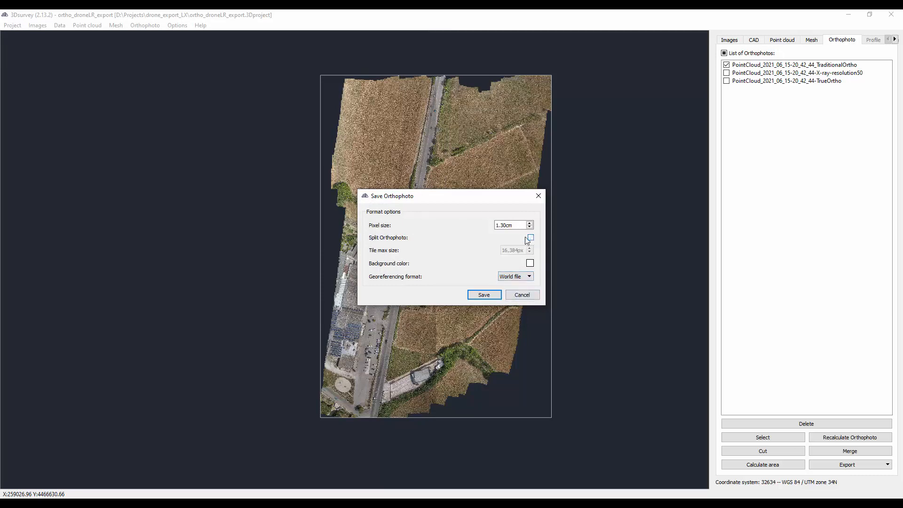
left_click(485, 295)
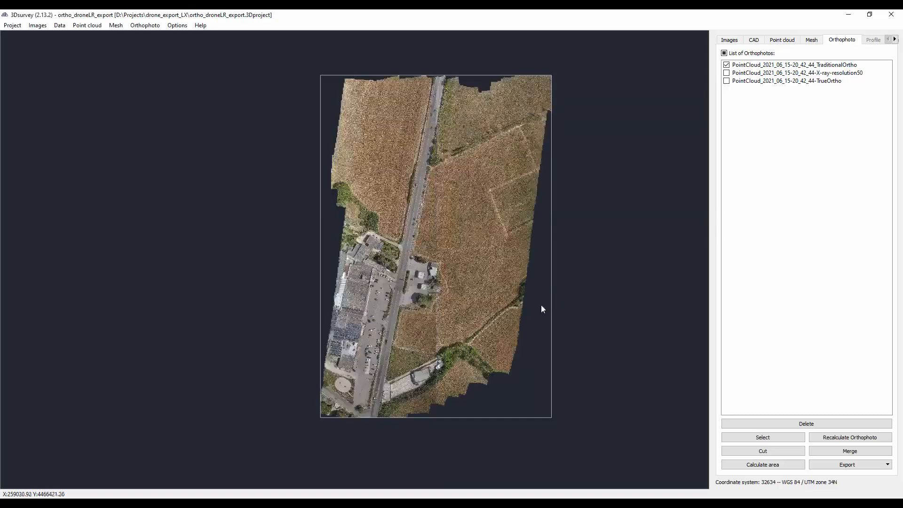
Step: Switch to the exports folder in File Explorer and check the dimensions and size of the TraditionalOrtho JPG
mouse_move(363, 495)
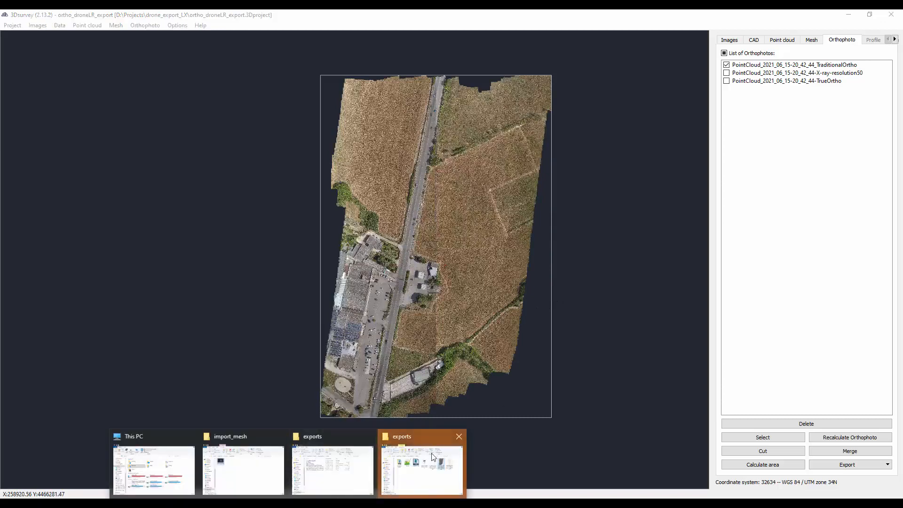
left_click(432, 478)
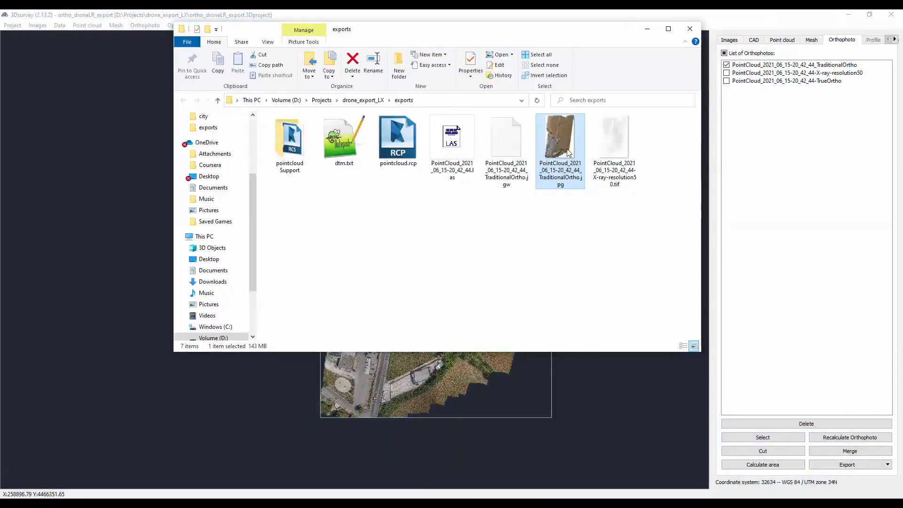
left_click(549, 211)
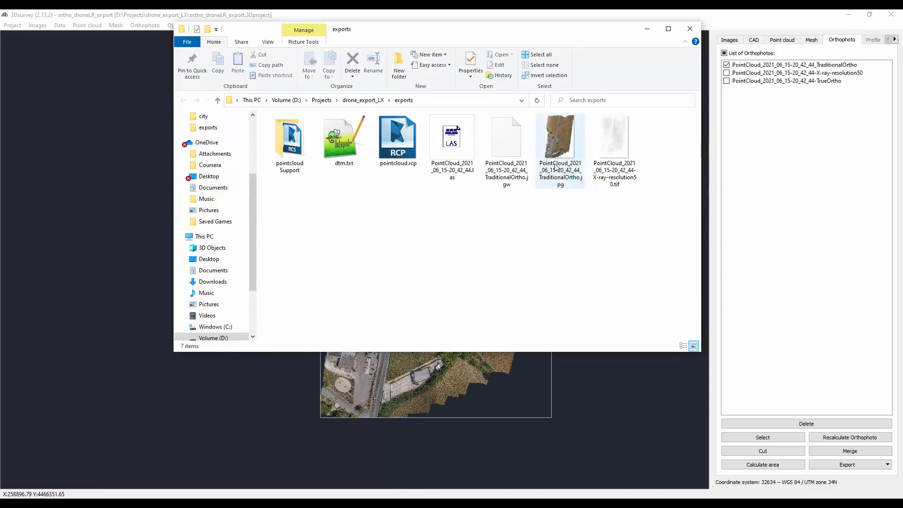
mouse_move(560, 143)
mouse_move(560, 168)
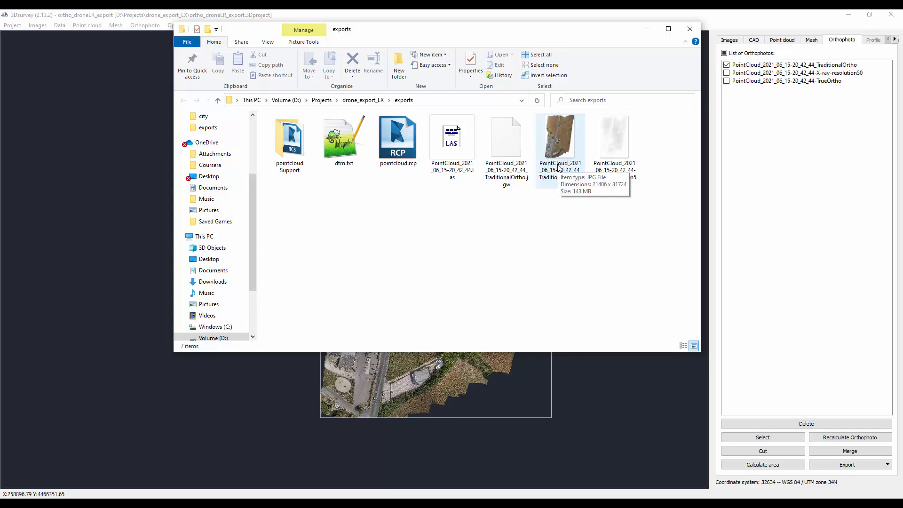
Step: Compare the TraditionalOrtho JPG image with its JGW world file in the exports folder
left_click(558, 149)
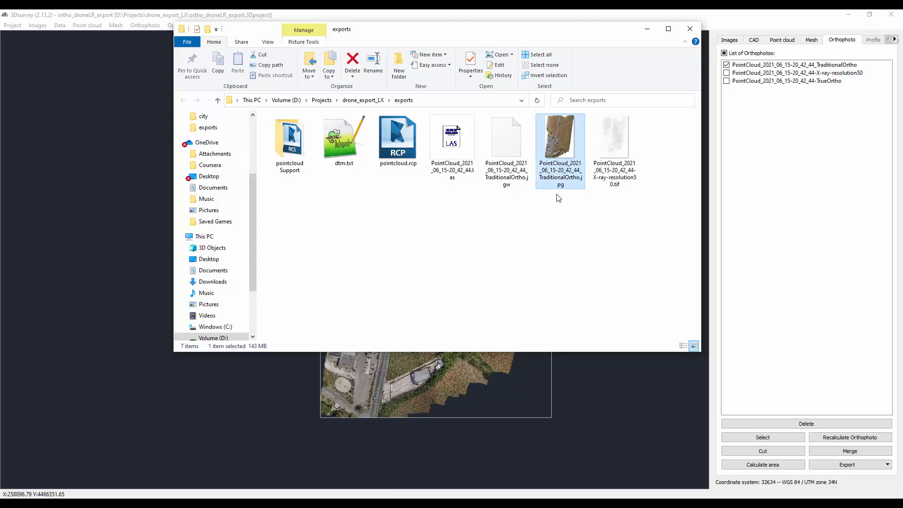
left_click(512, 139)
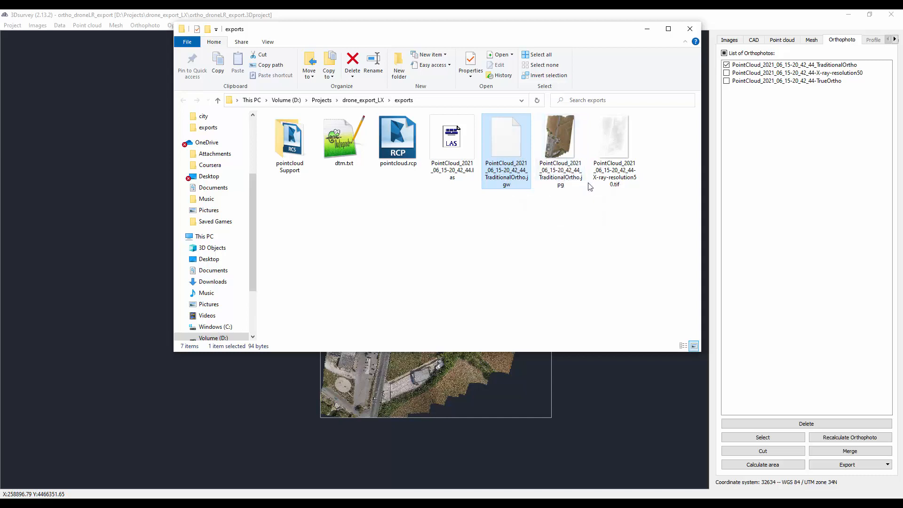
mouse_move(582, 183)
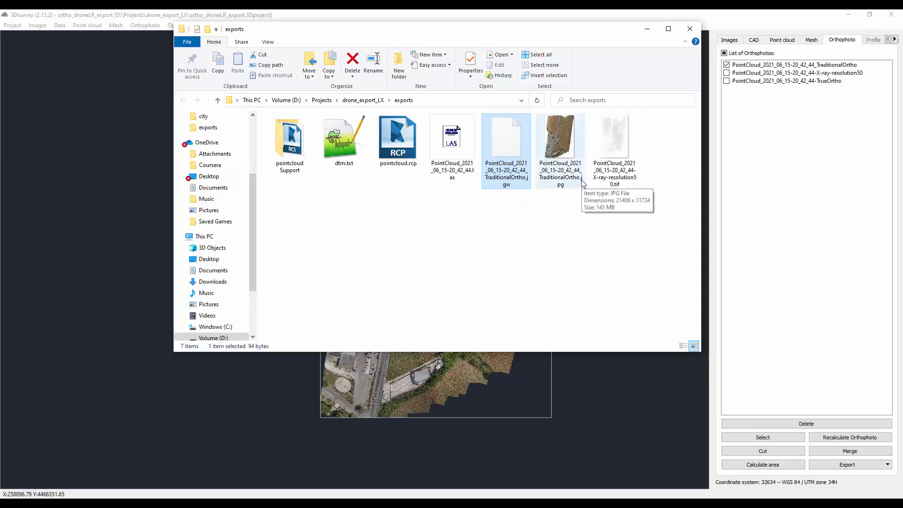
double_click(527, 182)
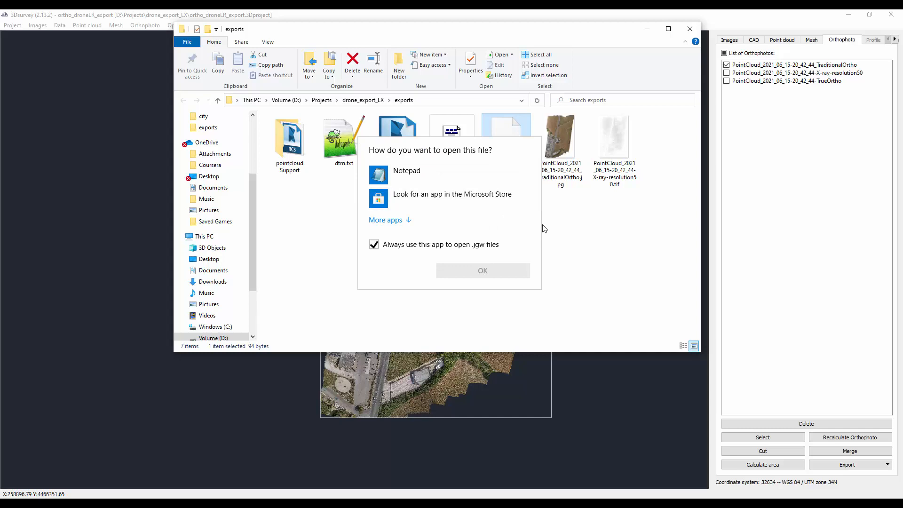
left_click(560, 218)
left_click(522, 178)
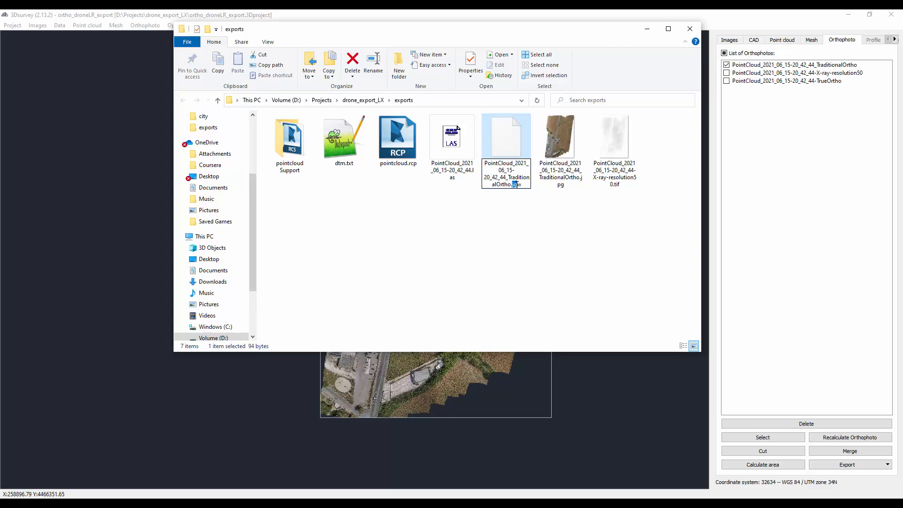
left_click(554, 202)
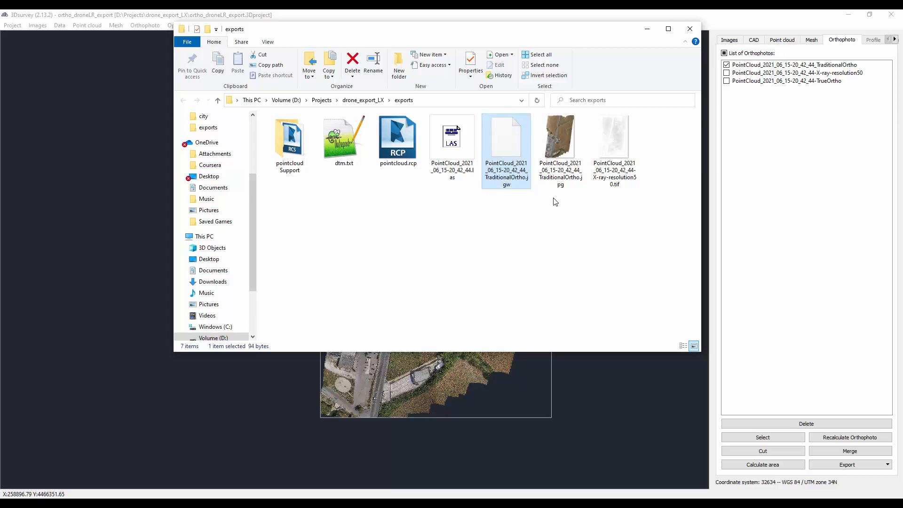
Step: Open the TraditionalOrtho JGW world file in Notepad++ and examine its pixel size and coordinate lines
right_click(516, 143)
left_click(541, 202)
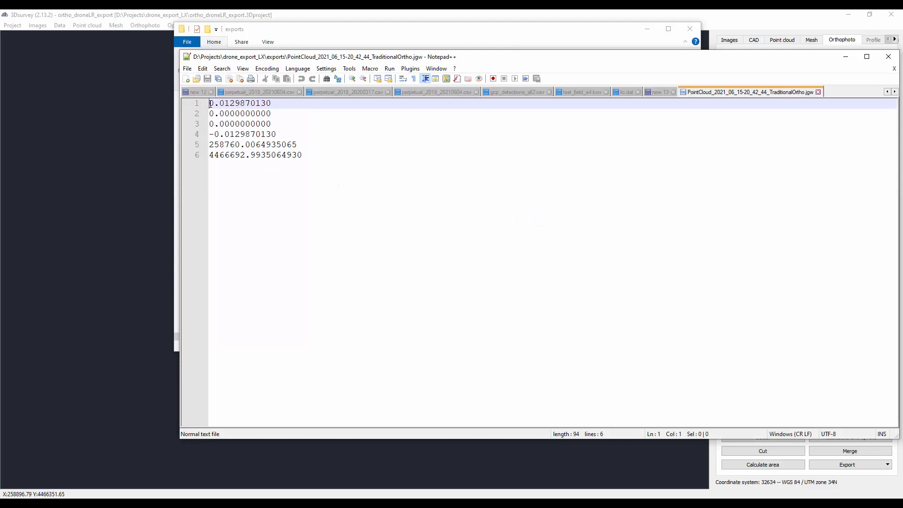
left_click_drag(210, 103, 280, 104)
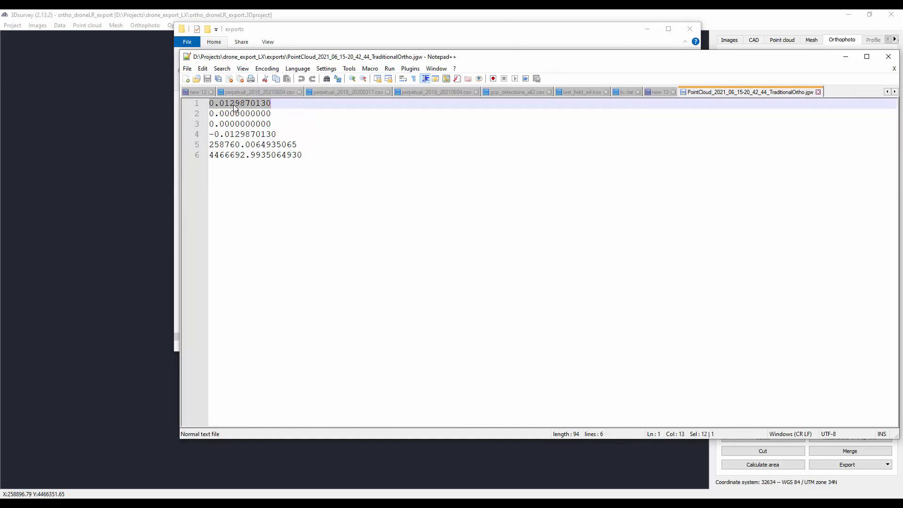
left_click_drag(290, 135, 180, 134)
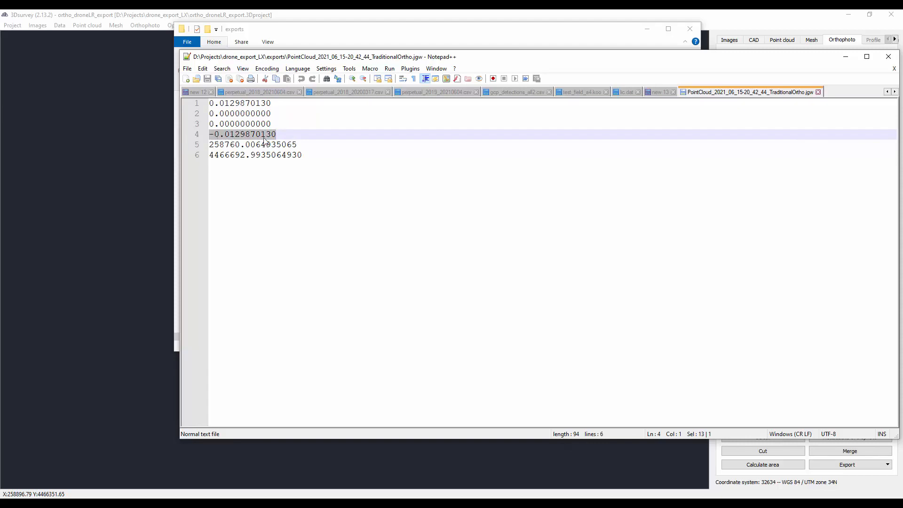
left_click_drag(317, 147, 195, 148)
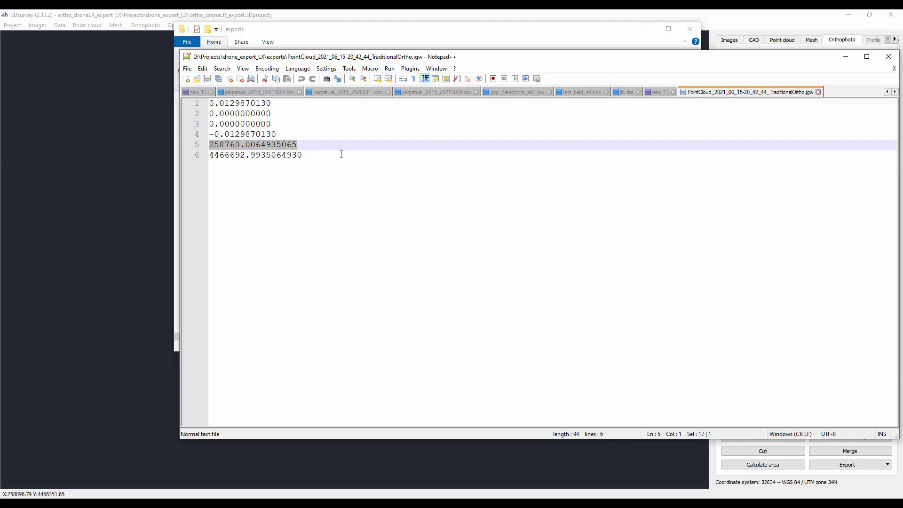
Step: Close the world file in Notepad++ and switch to Drawing2.dwg in Civil 3D
left_click(819, 93)
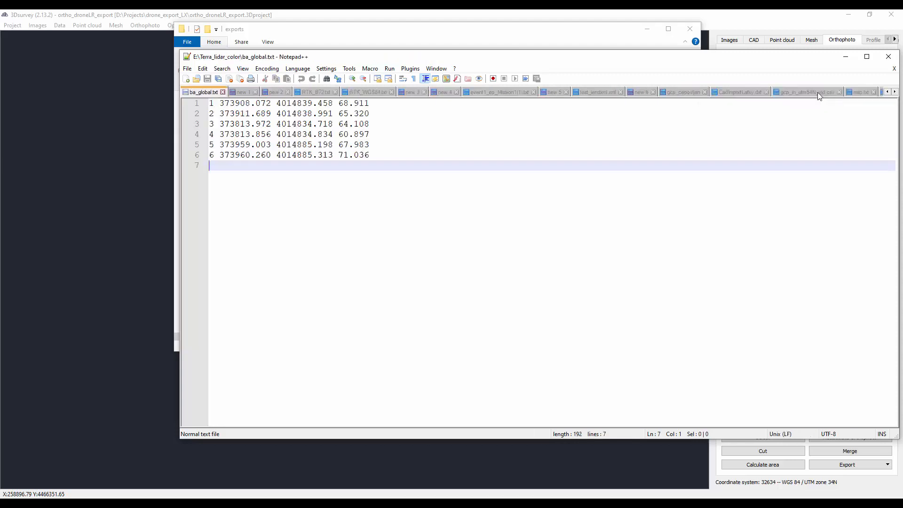
left_click(848, 64)
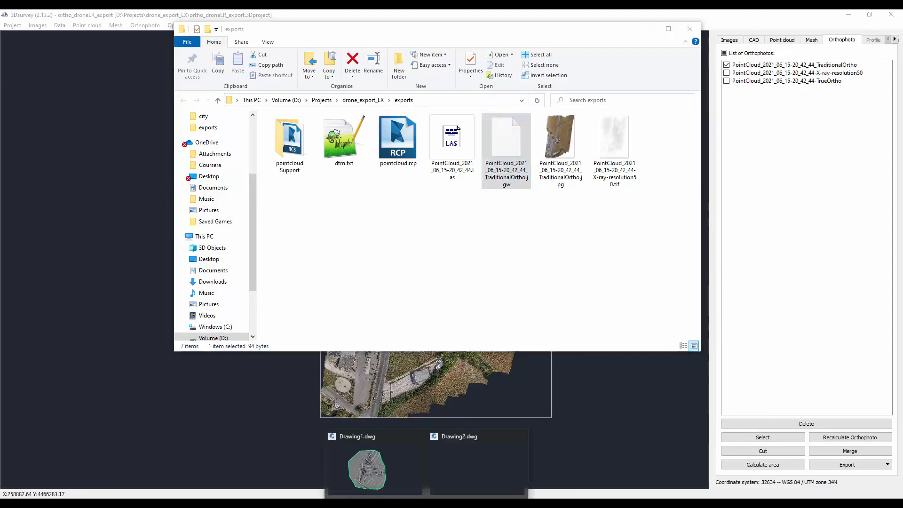
left_click(461, 480)
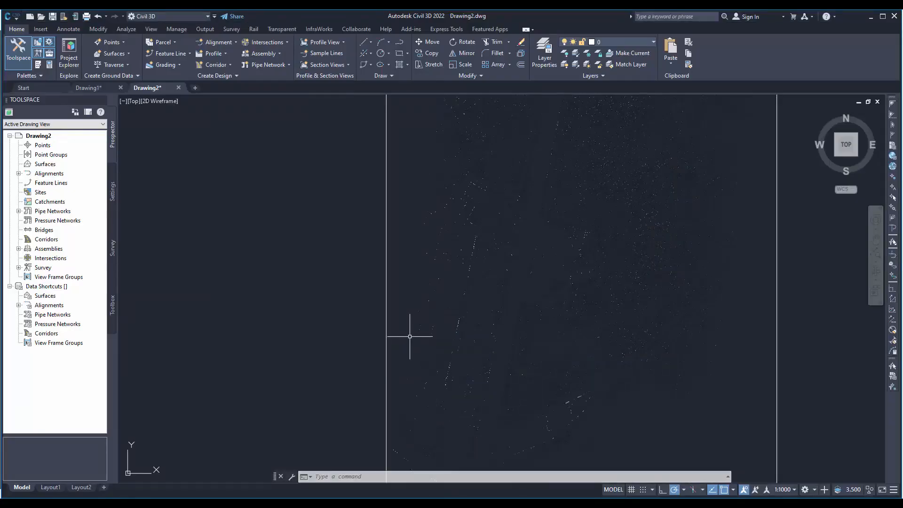
Step: Insert PointCloud_2021_06_15-20_42_44_TraditionalOrtho.jpg from the exports folder with MAPIINSERT, using World File correlation and units in Meters
type("MAPIINSERT")
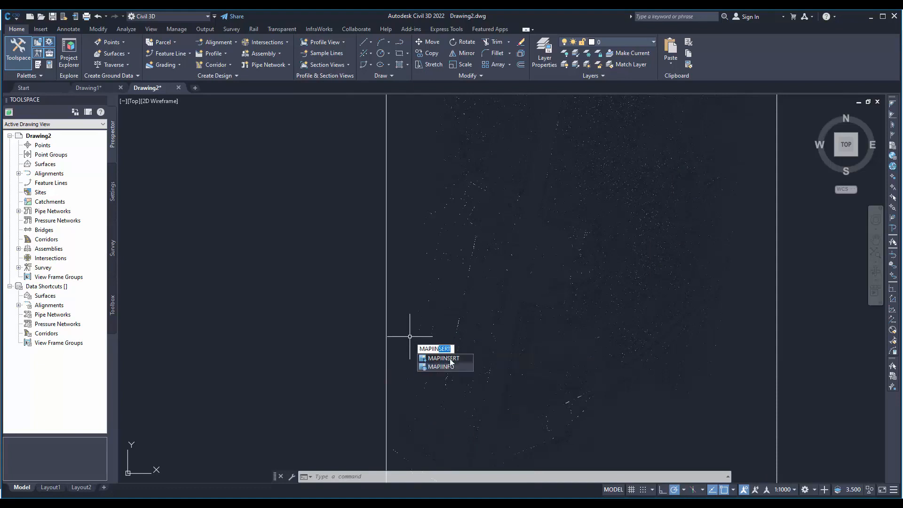
left_click(449, 360)
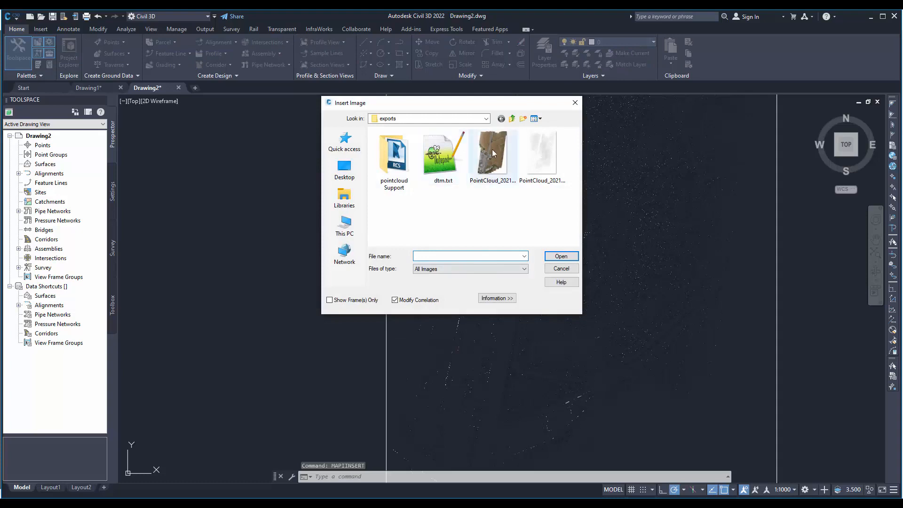
left_click(493, 149)
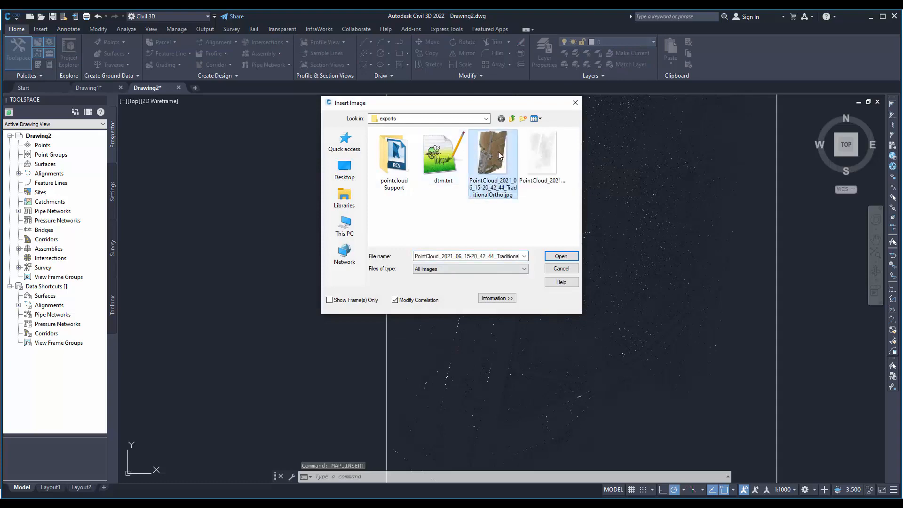
double_click(498, 151)
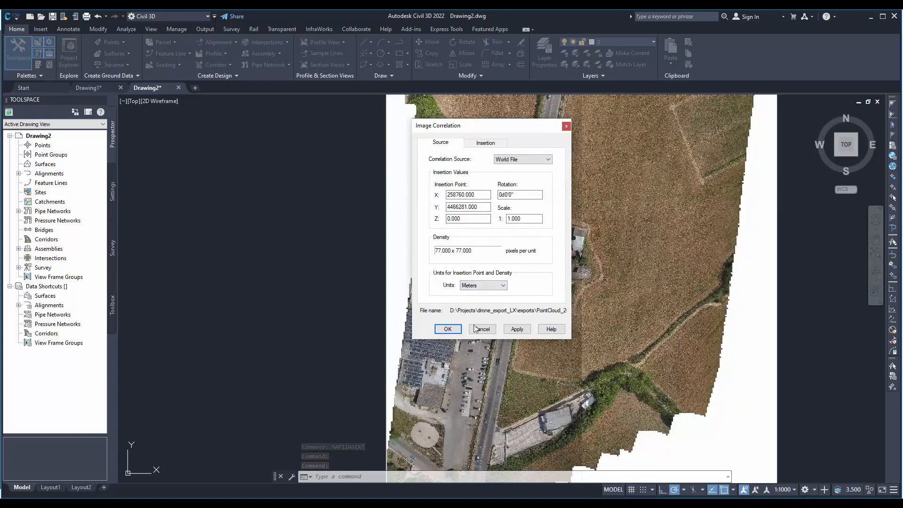
left_click(449, 329)
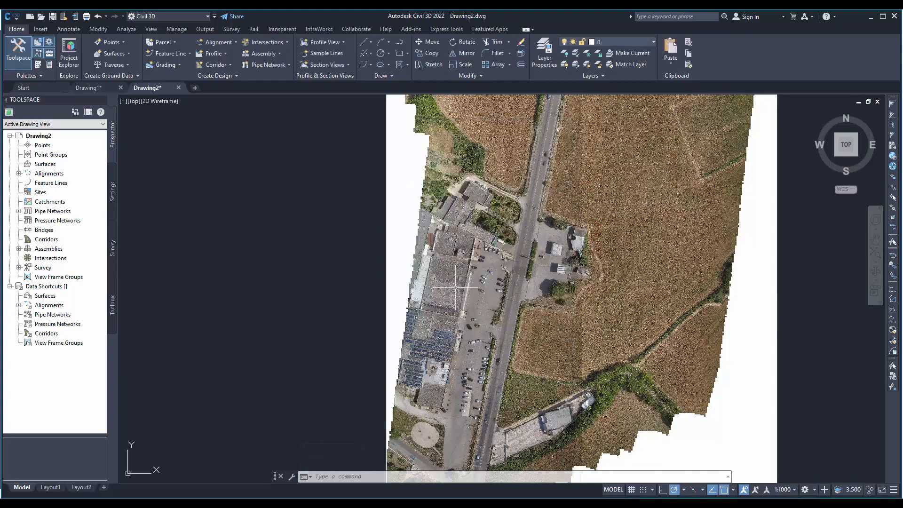
Step: Inspect the inserted TraditionalOrtho image around the road, car park and fields, including its lower boundary
scroll(466, 257, "down", 5)
scroll(534, 261, "up", 5)
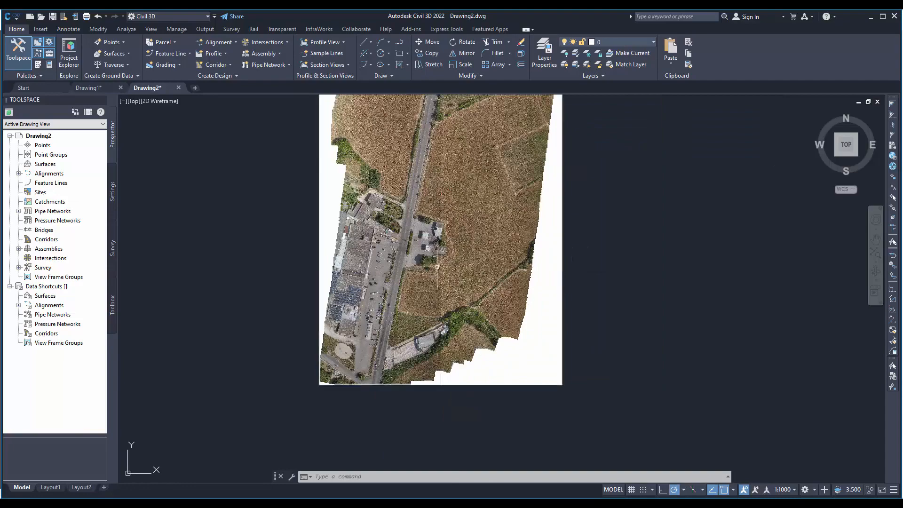
scroll(440, 265, "up", 3)
scroll(452, 256, "up", 3)
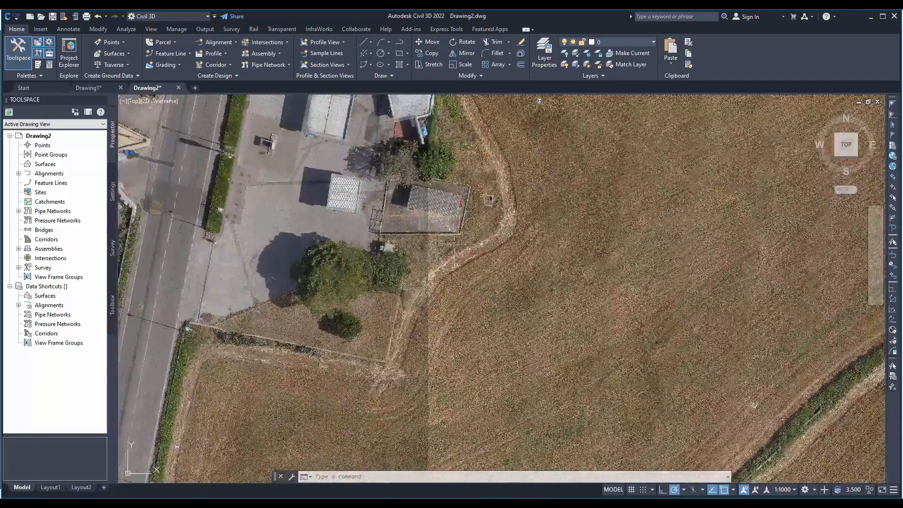
middle_click_drag(424, 230, 573, 186)
middle_click_drag(425, 351, 544, 210)
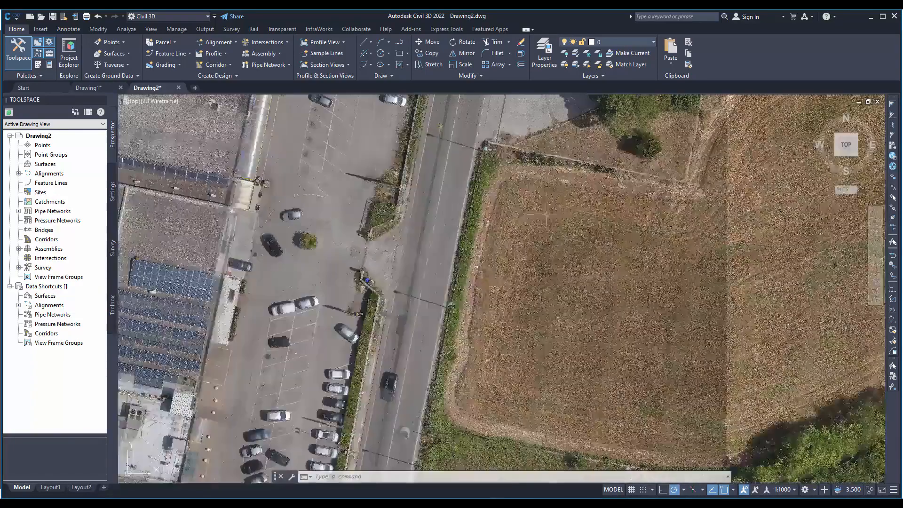
scroll(421, 327, "up", 2)
scroll(420, 328, "up", 1)
scroll(414, 254, "down", 5)
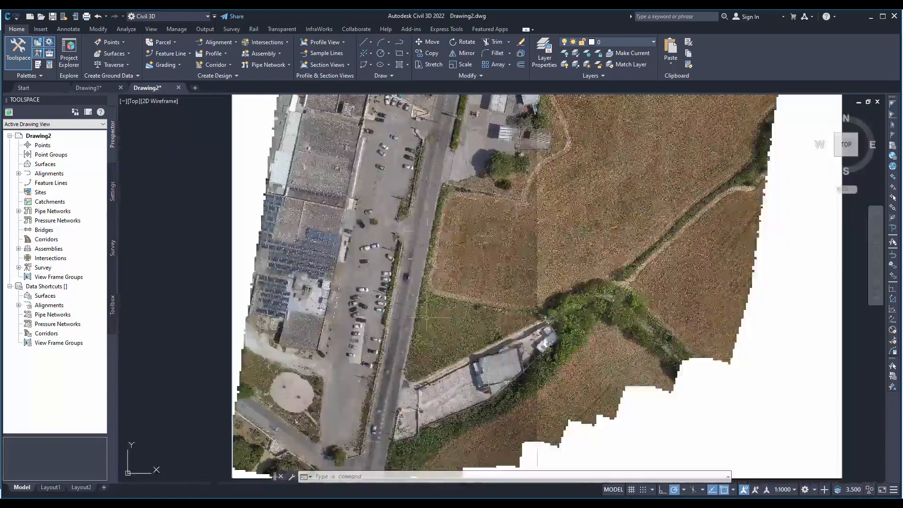
middle_click_drag(414, 366, 339, 287)
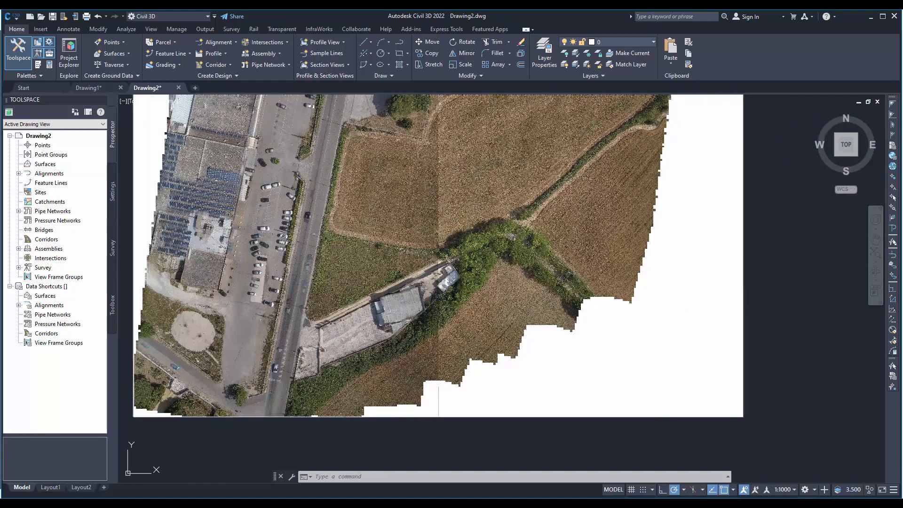
Step: Send the TraditionalOrtho image to the back of the display order
left_click(744, 292)
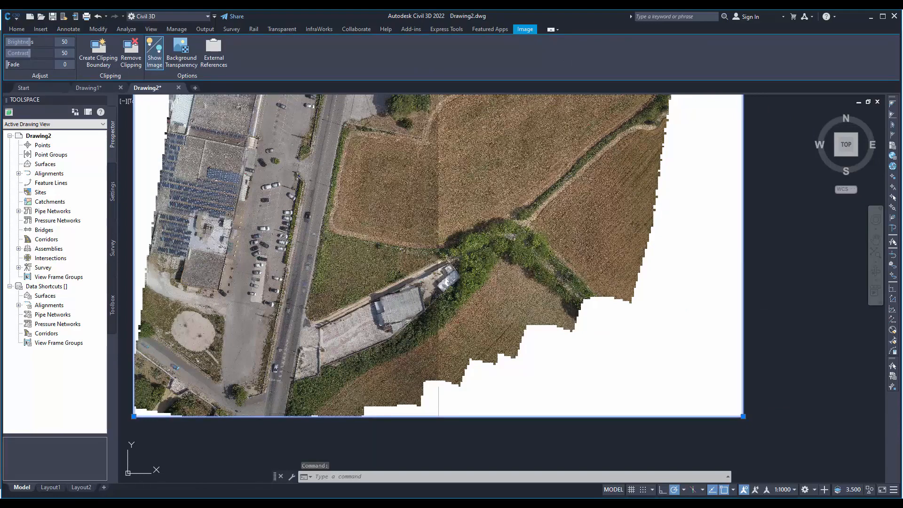
right_click(566, 252)
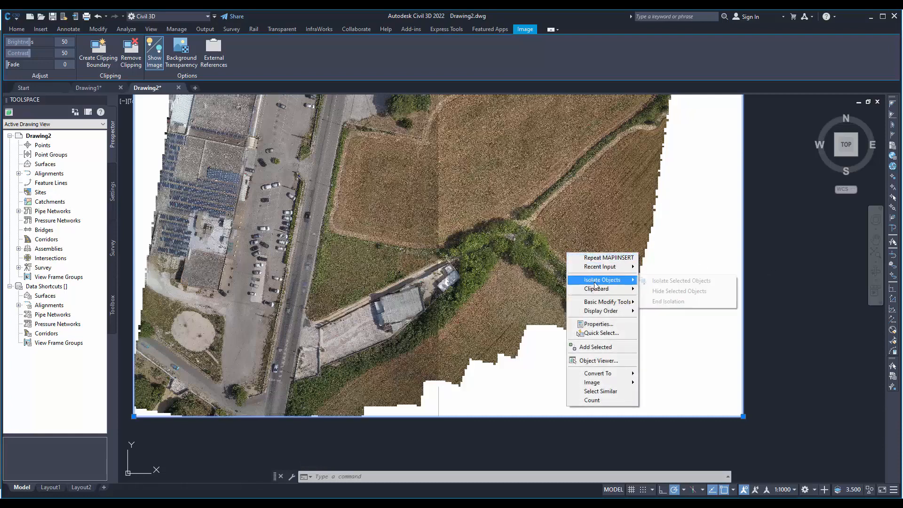
mouse_move(608, 312)
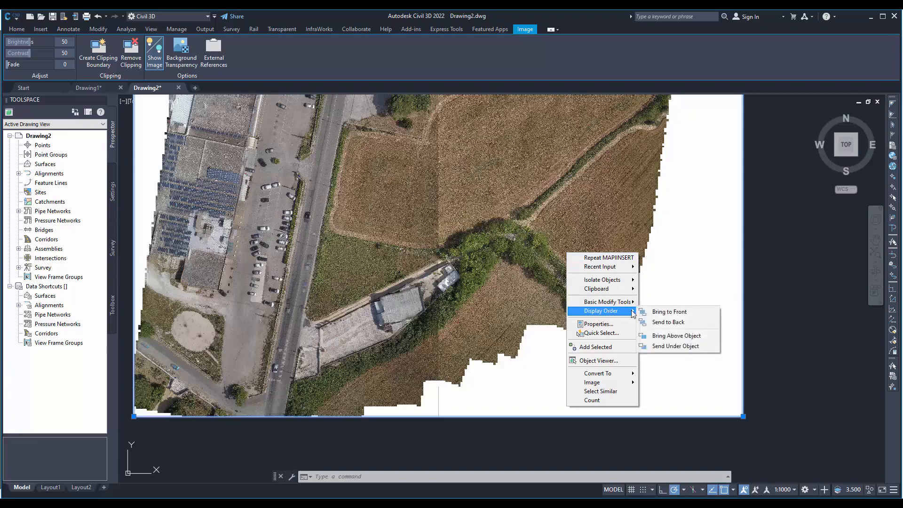
left_click(683, 324)
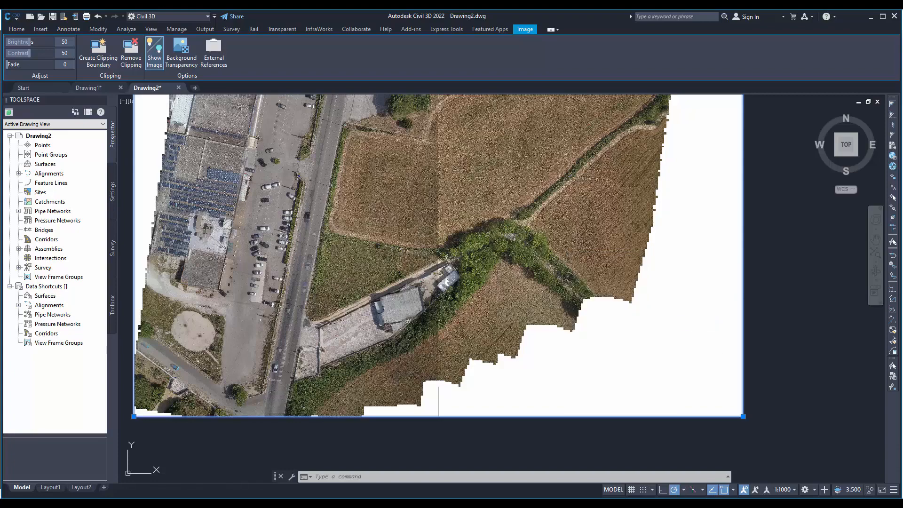
Step: Examine how the X-ray orthophoto overlays the TraditionalOrtho image along the road and at the building corner beside the green structure
scroll(290, 207, "up", 6)
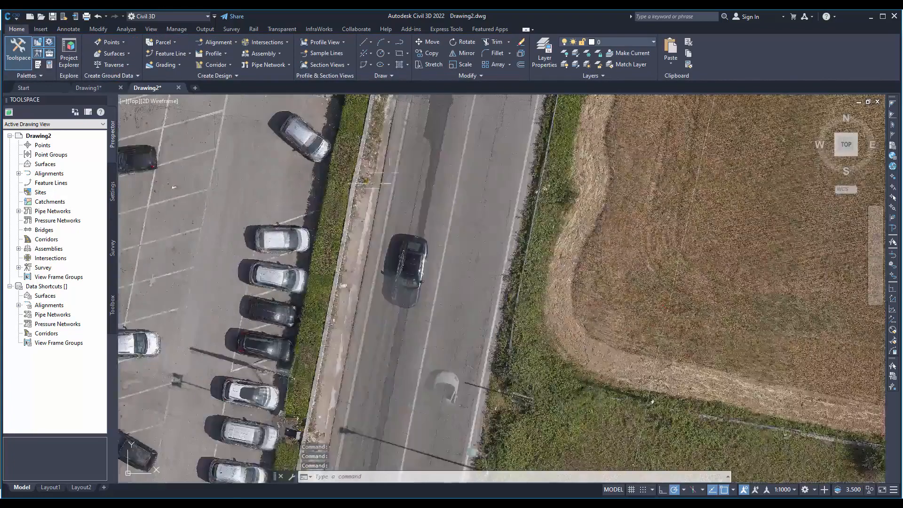
scroll(423, 376, "up", 1)
scroll(440, 244, "down", 2)
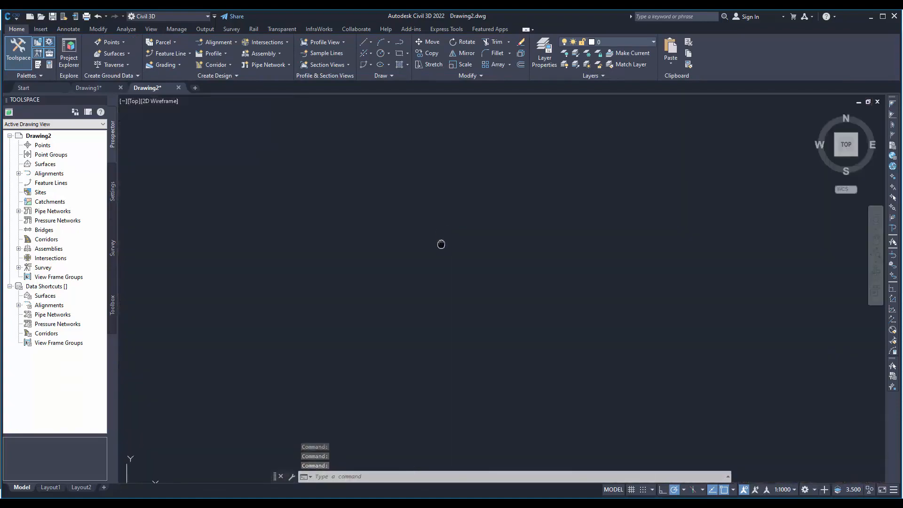
scroll(454, 302, "down", 3)
scroll(454, 303, "up", 2)
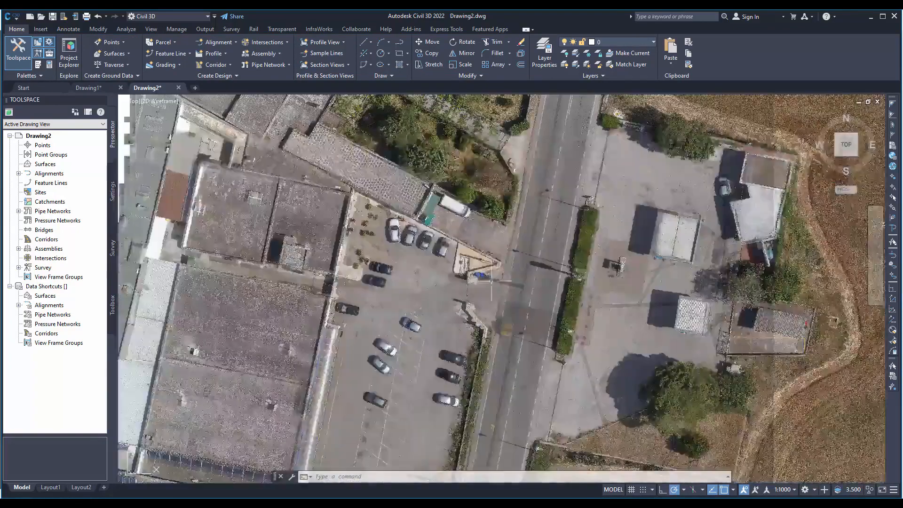
scroll(372, 182, "up", 3)
scroll(372, 181, "up", 3)
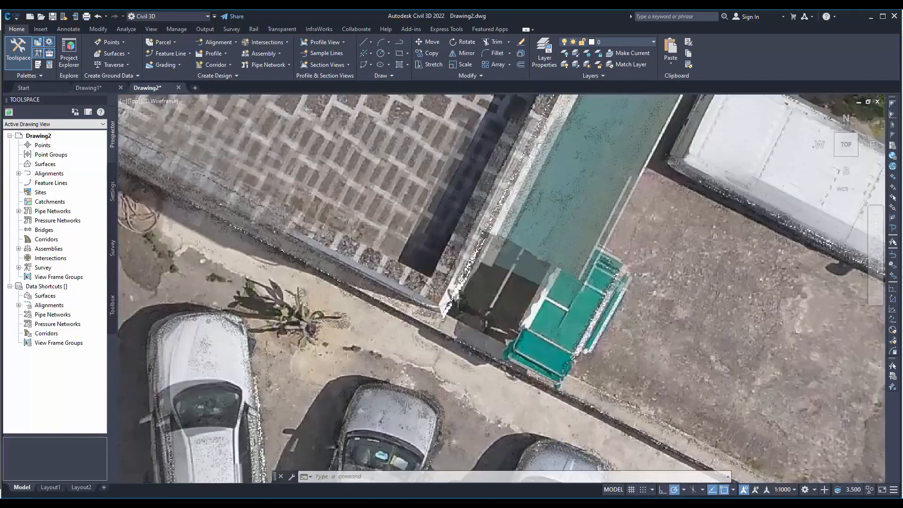
scroll(469, 298, "up", 2)
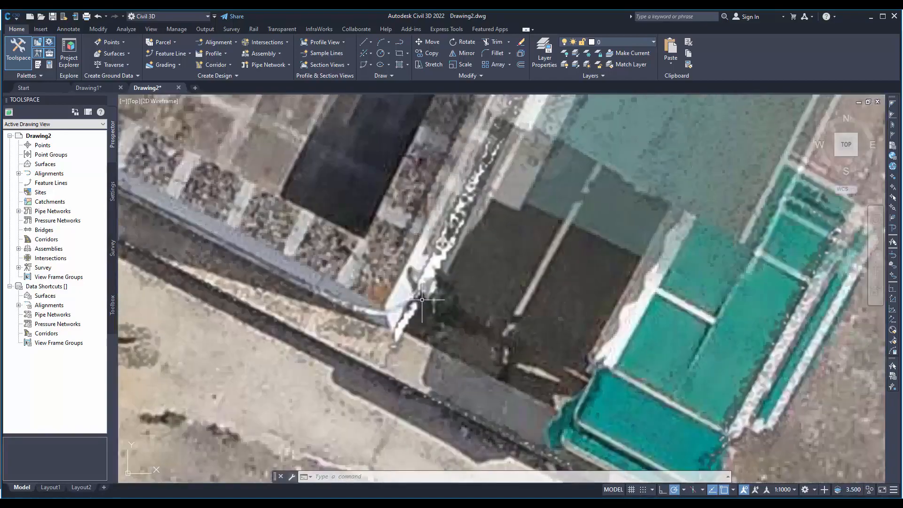
Step: Set the colour of layer 0 to red, index 10, for tracing over the orthophoto
scroll(430, 292, "down", 4)
middle_click_drag(459, 201, 428, 309)
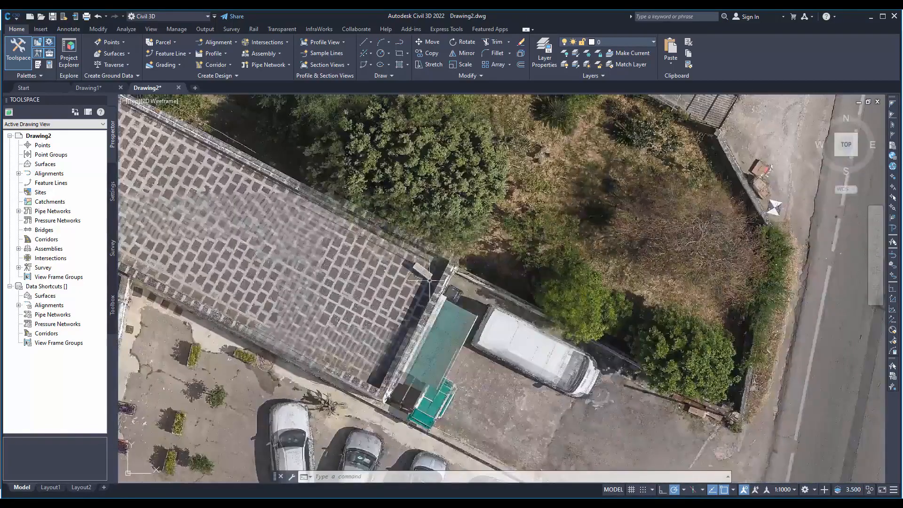
middle_click_drag(416, 236, 551, 317)
scroll(381, 252, "up", 3)
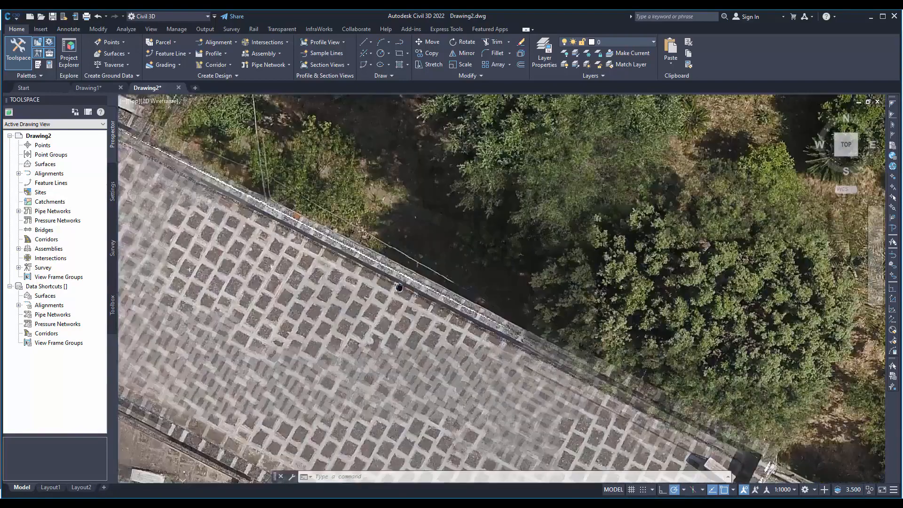
middle_click_drag(508, 329, 409, 250)
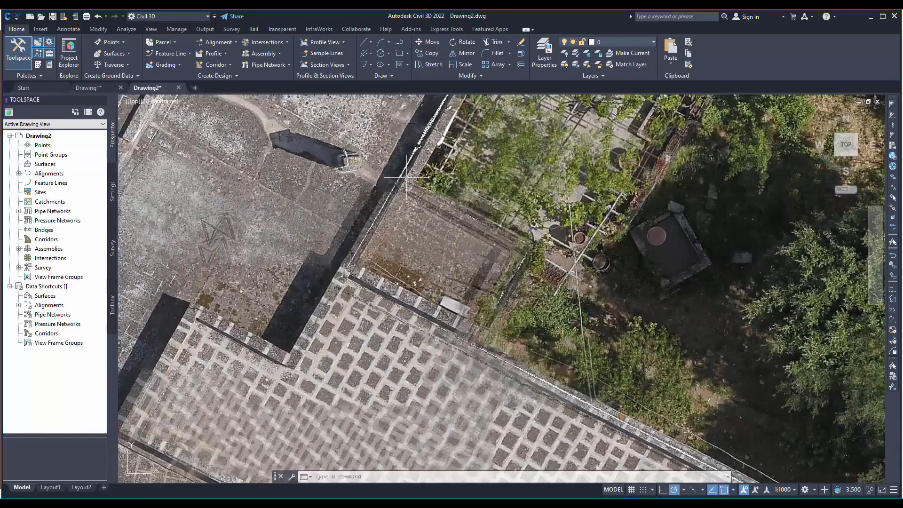
middle_click_drag(428, 133, 358, 389)
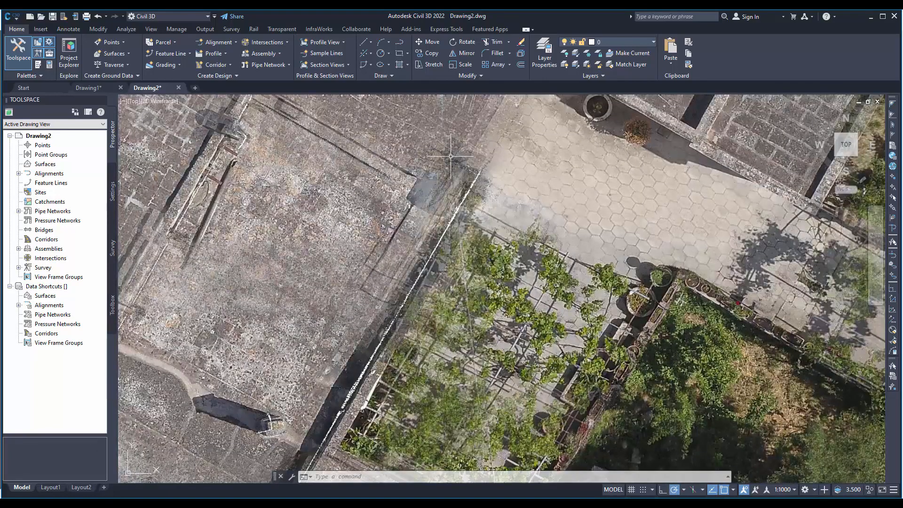
left_click(370, 42)
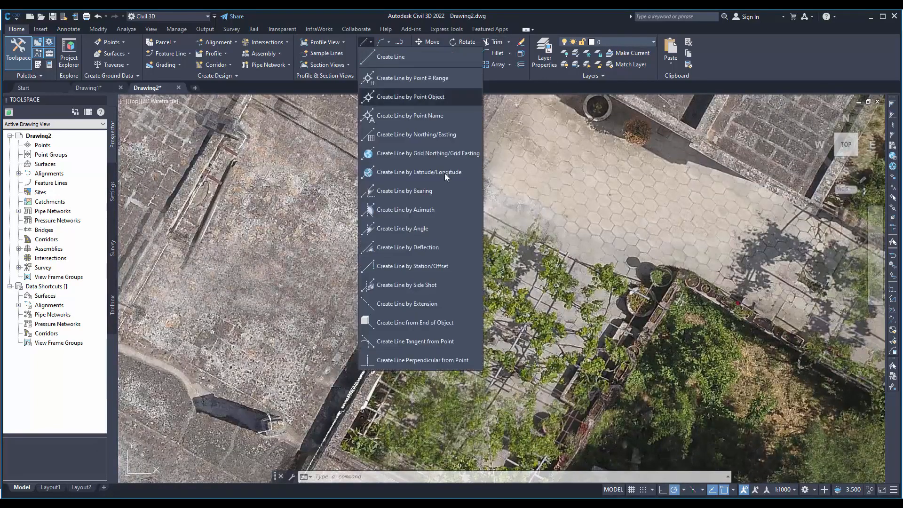
left_click(408, 60)
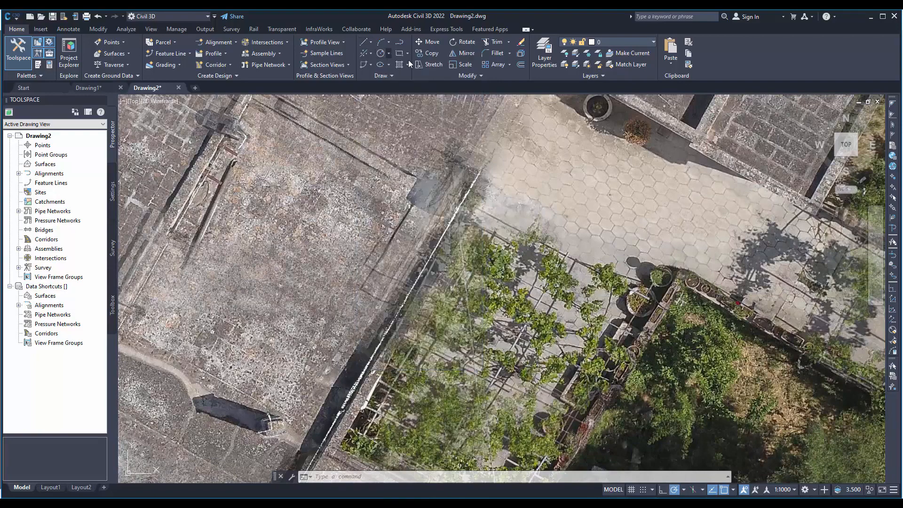
left_click(612, 42)
left_click(593, 53)
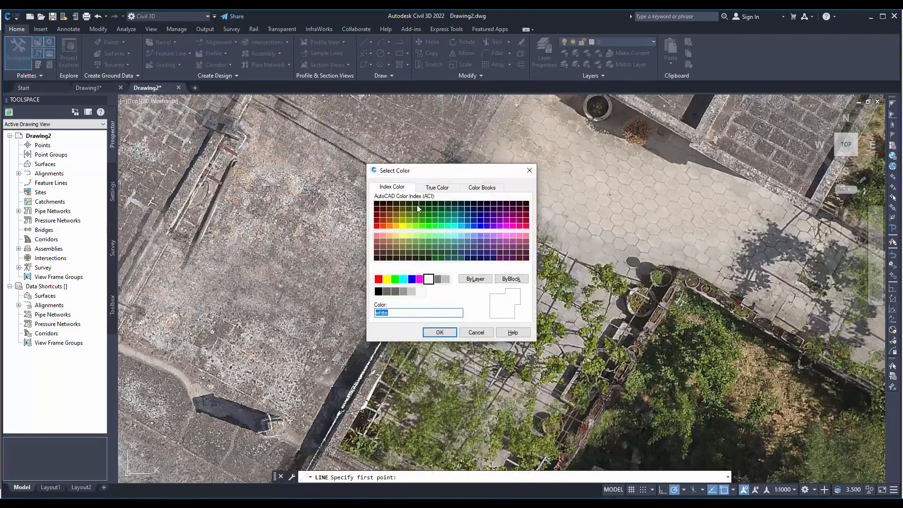
left_click(377, 226)
left_click(452, 330)
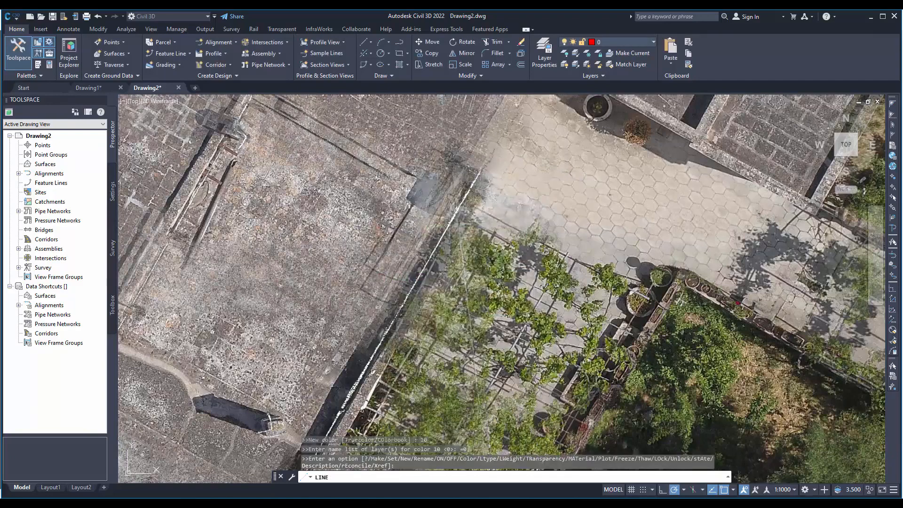
Step: Draw a two-segment line along the wall beside the vine-covered terrace and the patterned roof's garden edge, ending at the corner near the van
type("LINE")
key("Return")
left_click(485, 186)
middle_click_drag(283, 452, 475, 221)
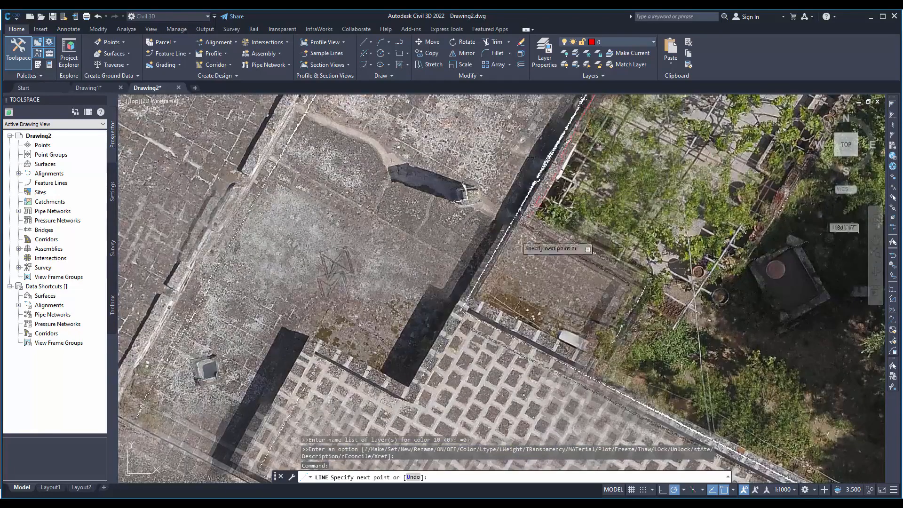
left_click(460, 310)
scroll(399, 252, "down", 3)
scroll(292, 268, "up", 3)
middle_click_drag(293, 268, 552, 315)
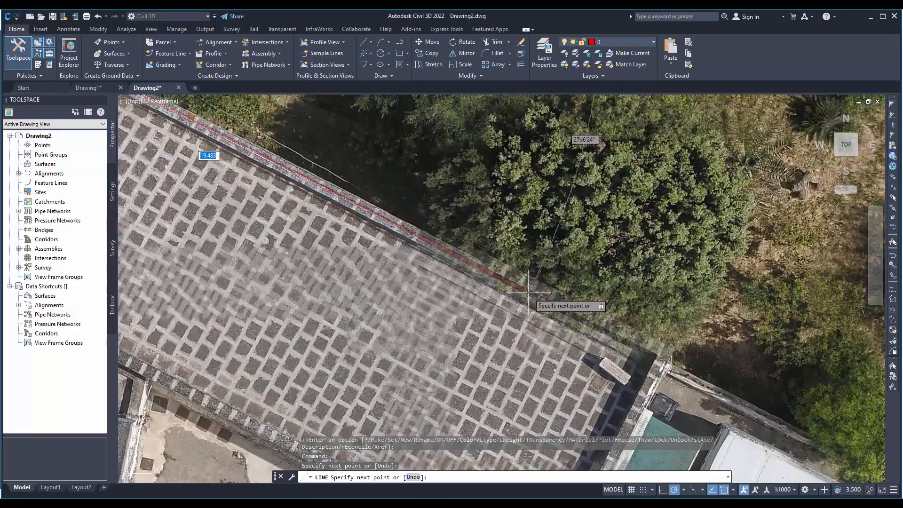
left_click(665, 363)
right_click(665, 362)
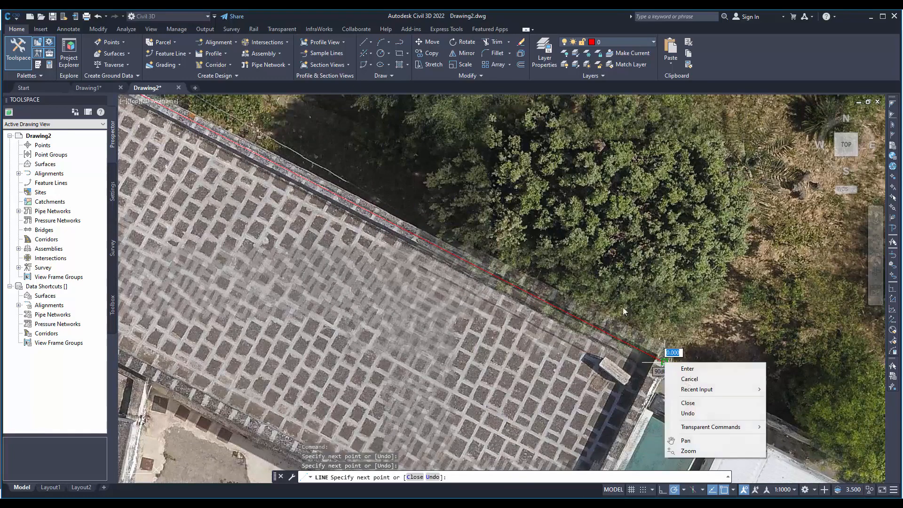
left_click(687, 368)
scroll(363, 217, "down", 5)
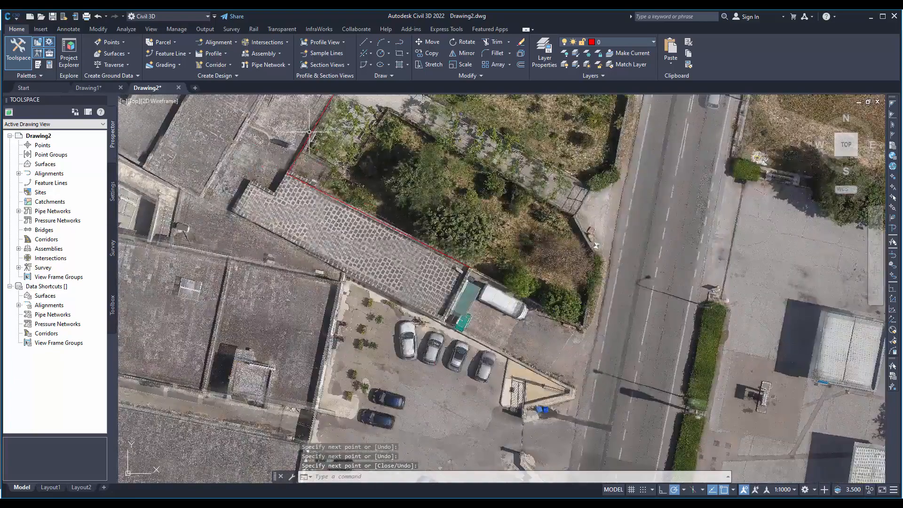
mouse_move(253, 196)
middle_mouse_down()
mouse_move(299, 290)
mouse_move(298, 321)
middle_mouse_up()
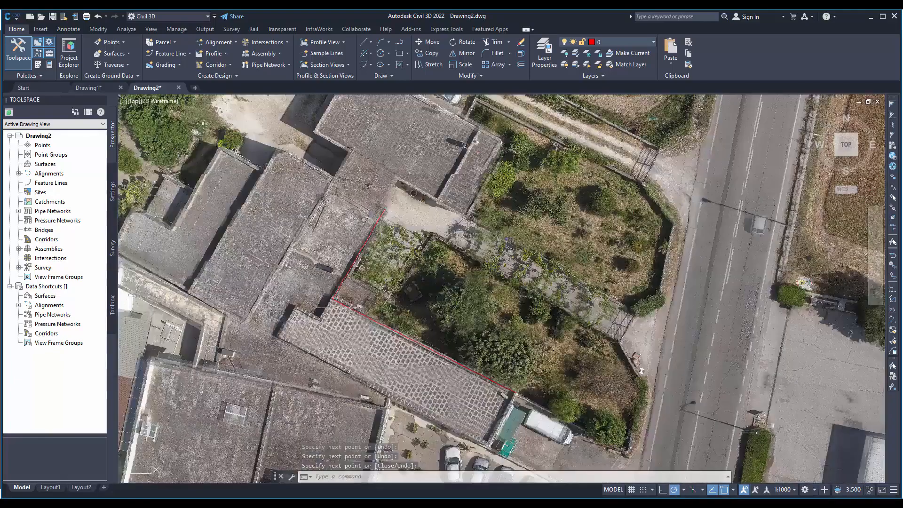
scroll(424, 280, "down", 3)
scroll(424, 281, "down", 2)
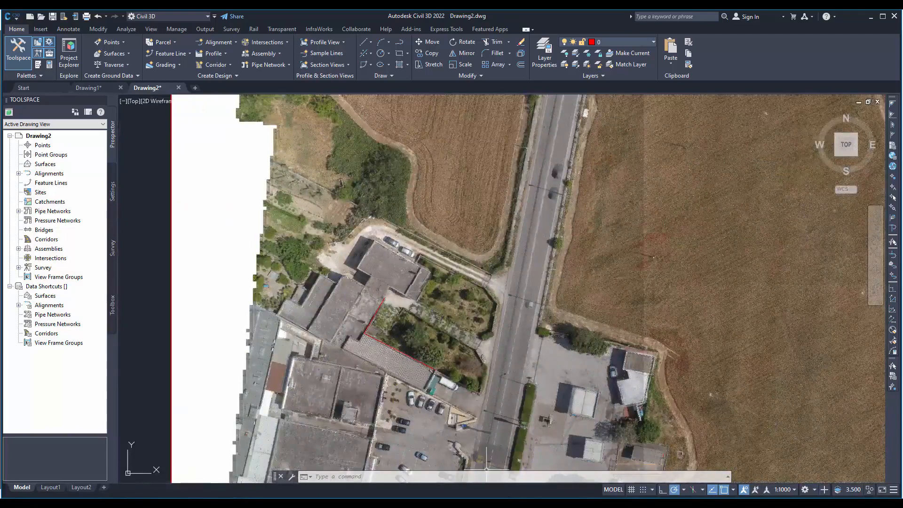
Step: Switch to 3Dsurvey and display only the PointCloud_2021_06_15-20_42_44-TrueOrtho orthophoto, hiding the TraditionalOrtho one
mouse_move(426, 503)
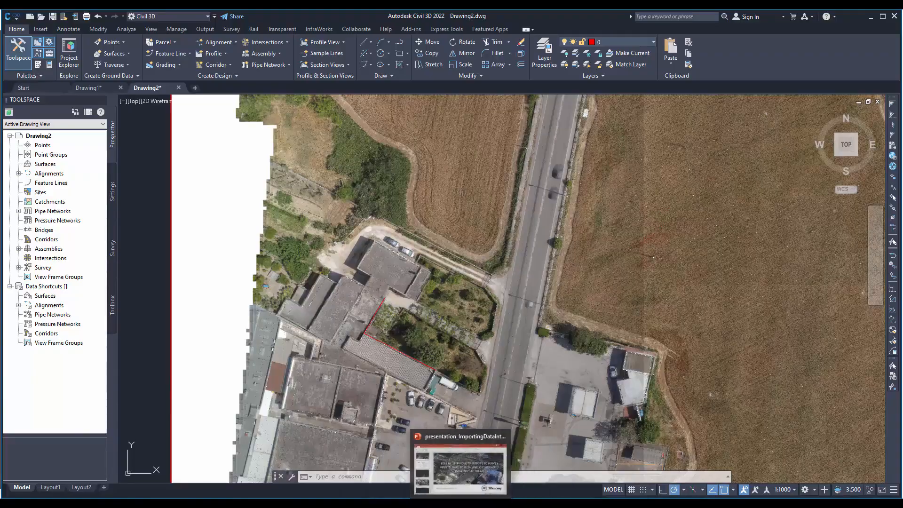
left_click(346, 479)
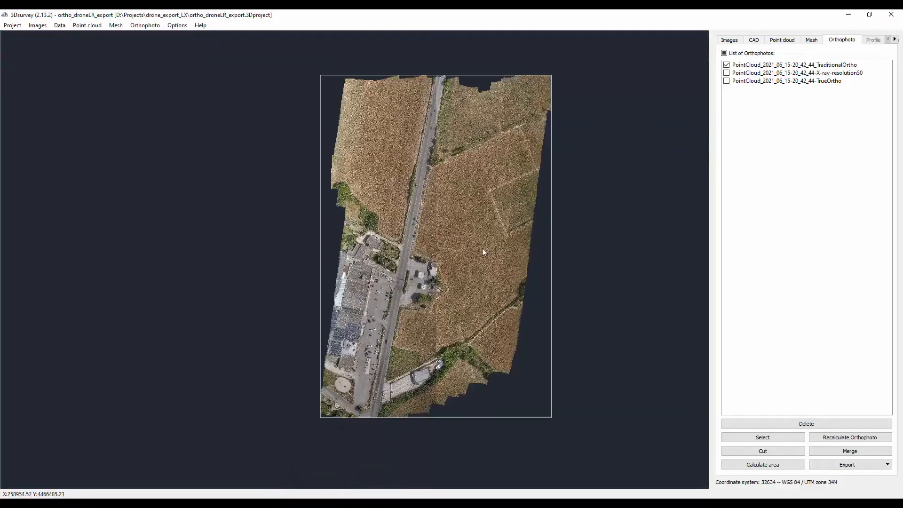
left_click(727, 65)
left_click(727, 80)
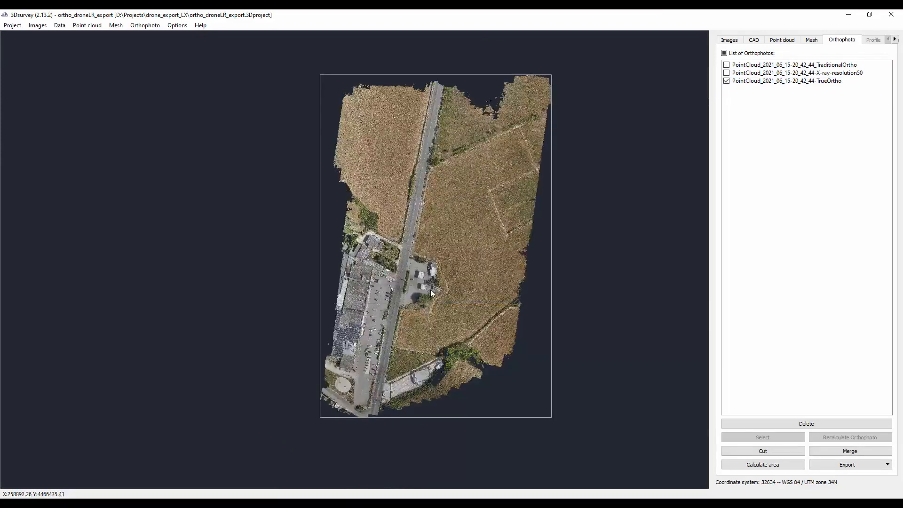
scroll(431, 290, "up", 1)
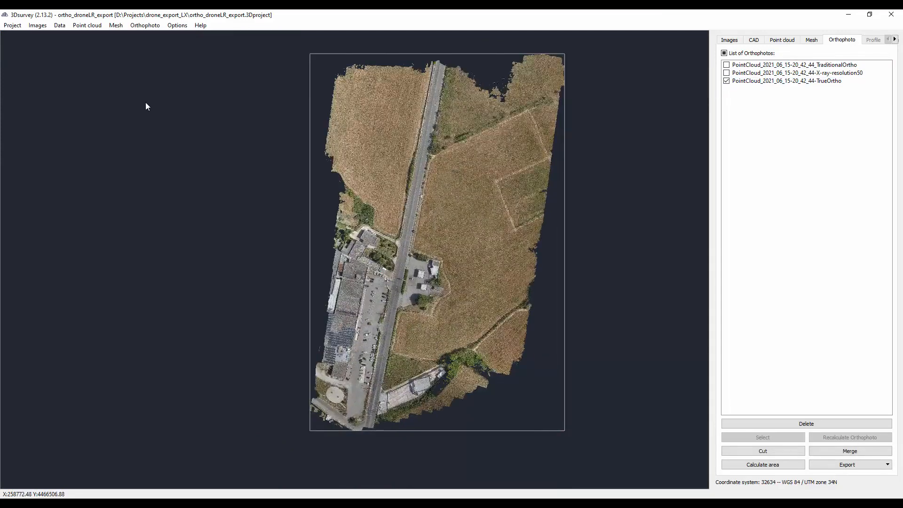
Step: Save the TrueOrtho orthophoto in the exports folder as JPEG under the name PointCloud_2021_06_15-20_42_44-TrueOrtho.jpg
right_click(800, 81)
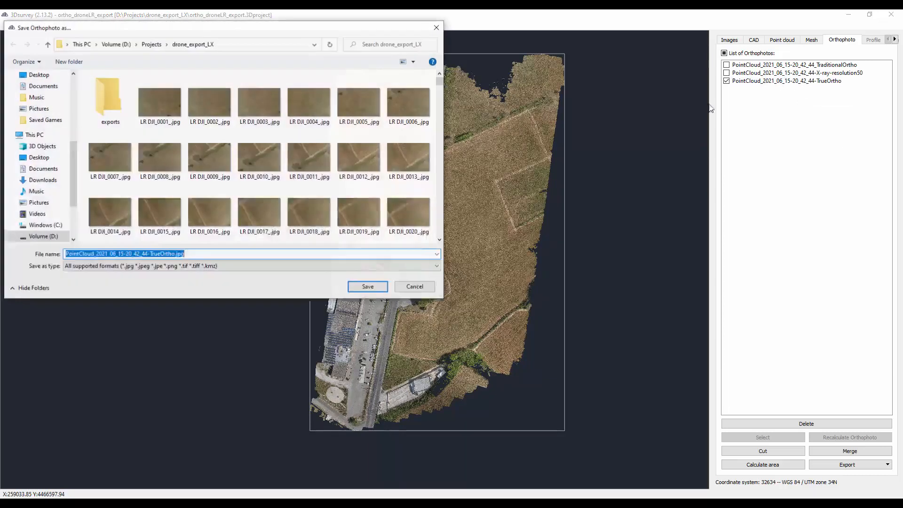
left_click(120, 100)
double_click(120, 100)
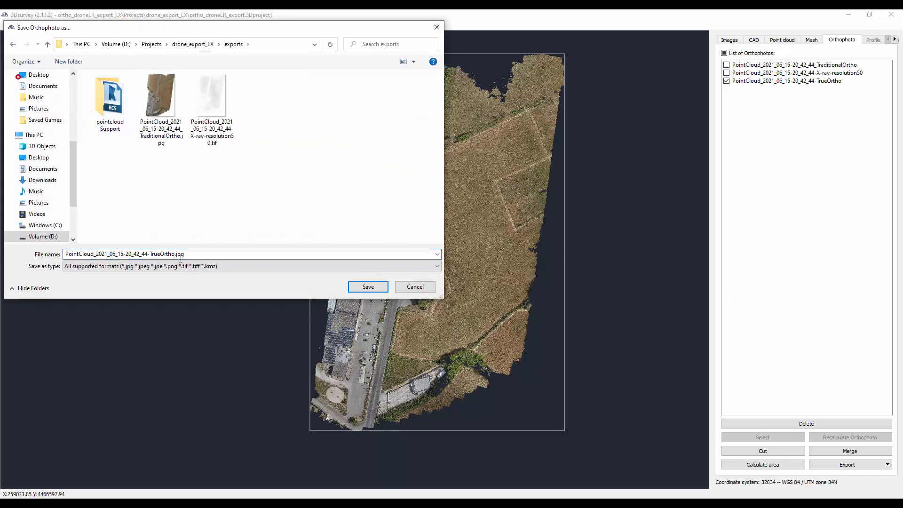
left_click(204, 265)
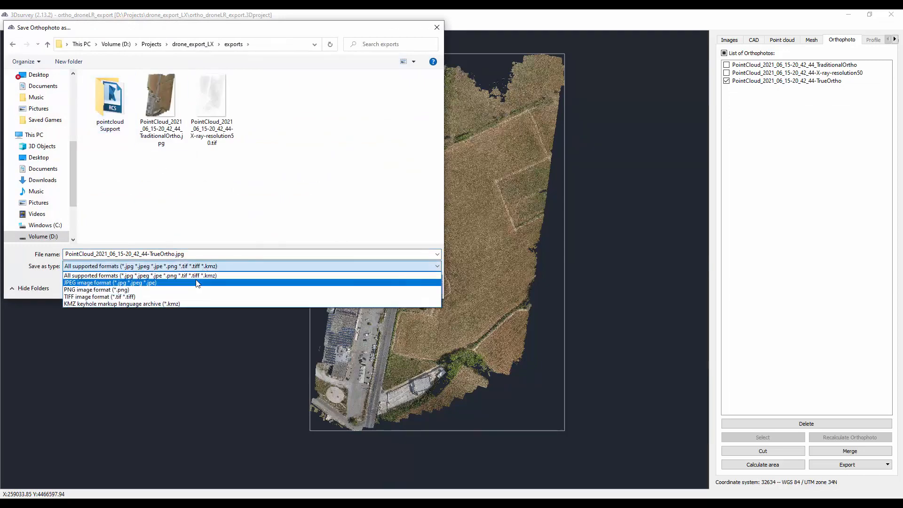
left_click(203, 282)
left_click(368, 287)
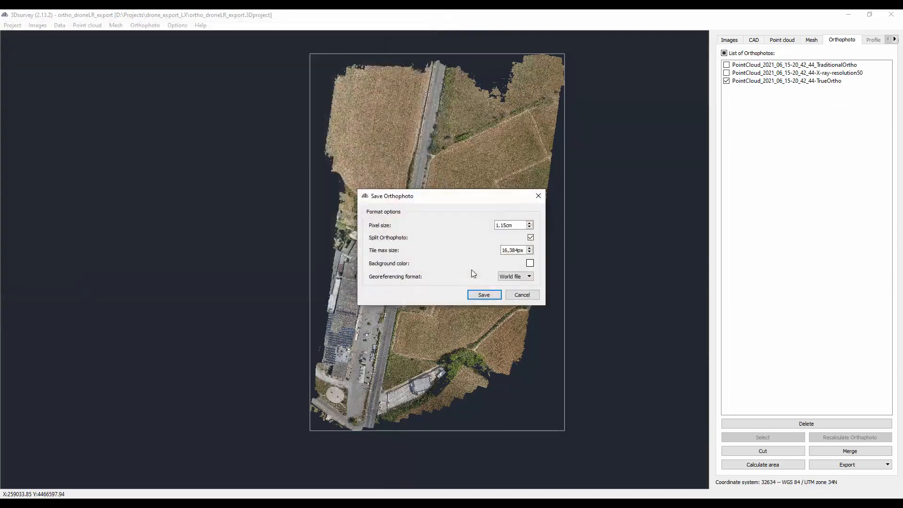
Step: Turn off orthophoto splitting, change the georeferencing format from World file to DXF, and save the export
left_click(531, 237)
left_click(531, 238)
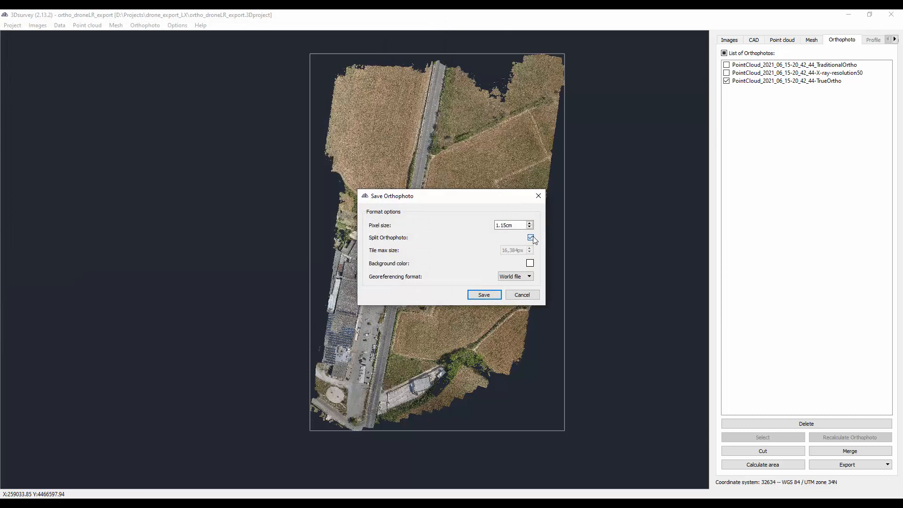
left_click(523, 277)
left_click(518, 284)
left_click(483, 295)
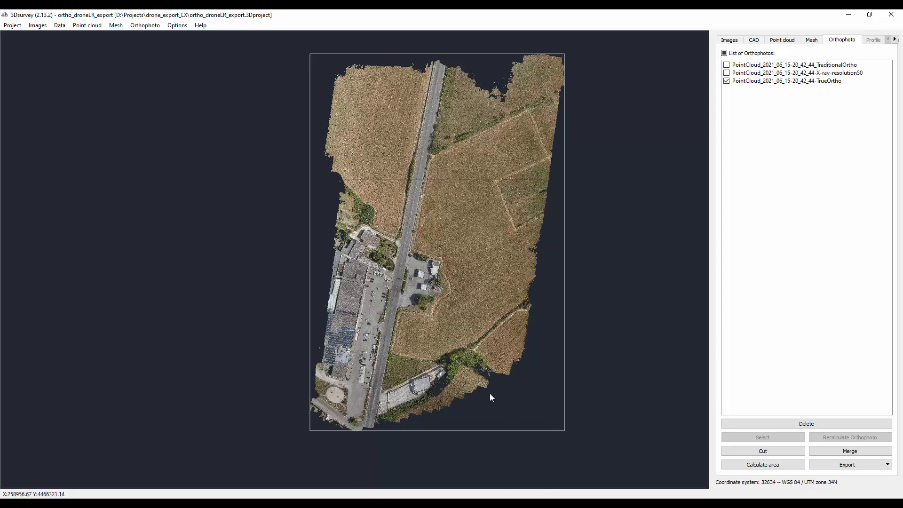
Step: Locate the exported PointCloud_2021_06_15-20_42_44-TrueOrtho.dxf file in the exports folder
mouse_move(426, 504)
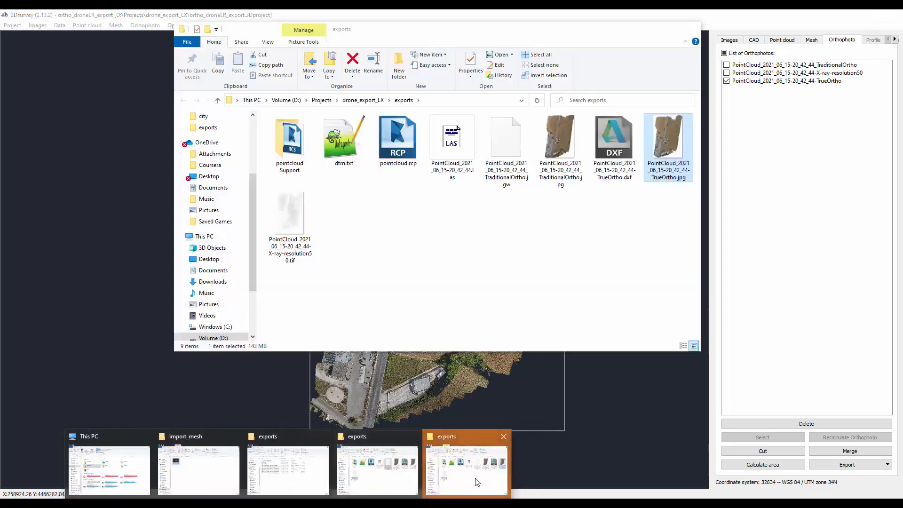
left_click(476, 479)
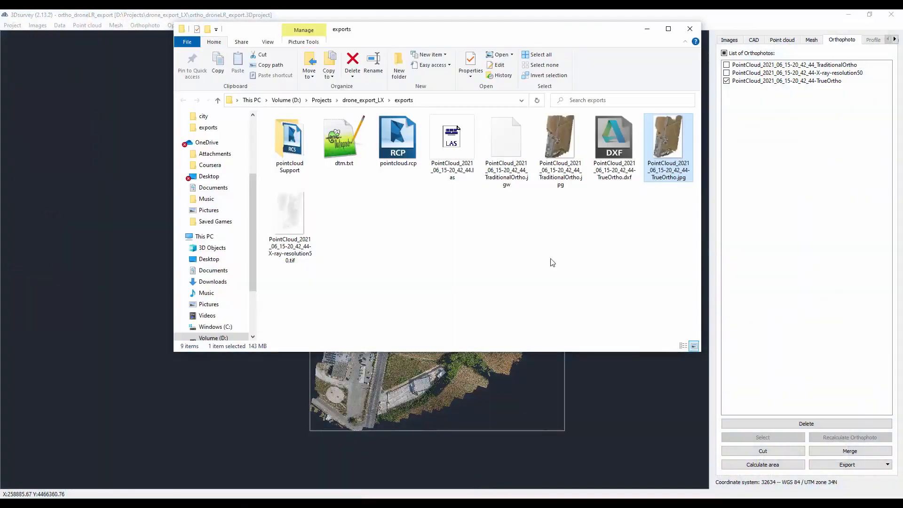
left_click(615, 171)
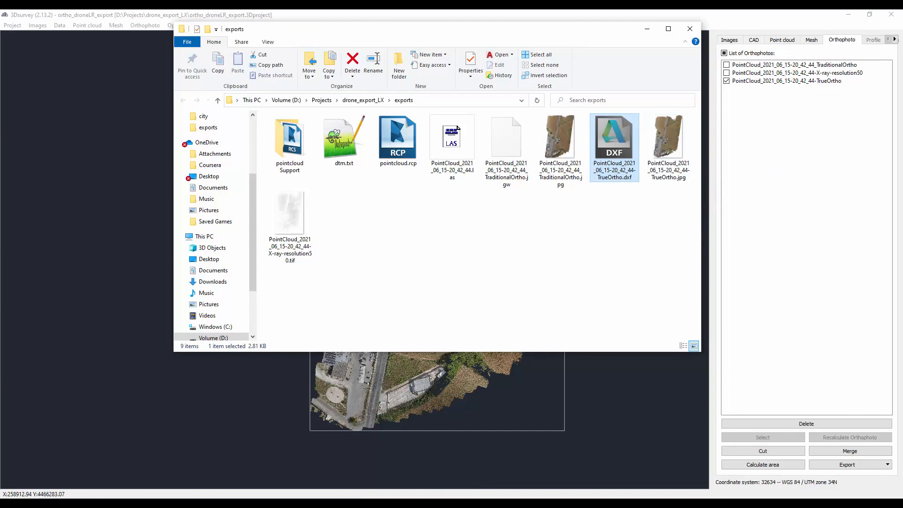
Step: Switch to the empty drawing in Civil 3D and start inserting a block, dismissing the block sync notice
left_click(426, 504)
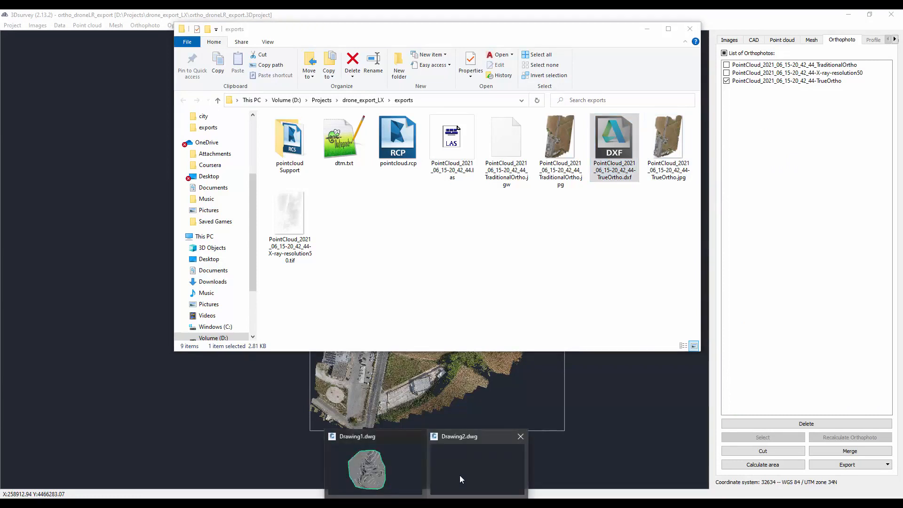
left_click(459, 475)
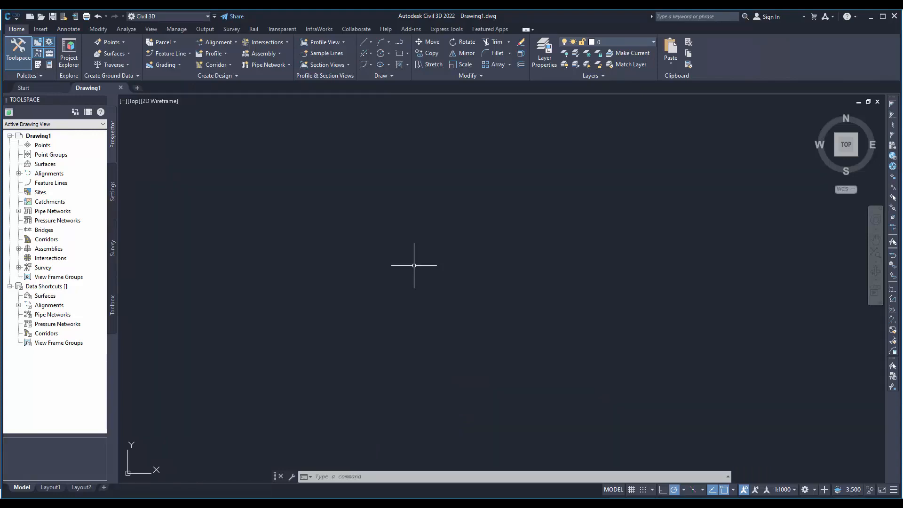
type("in")
key("Return")
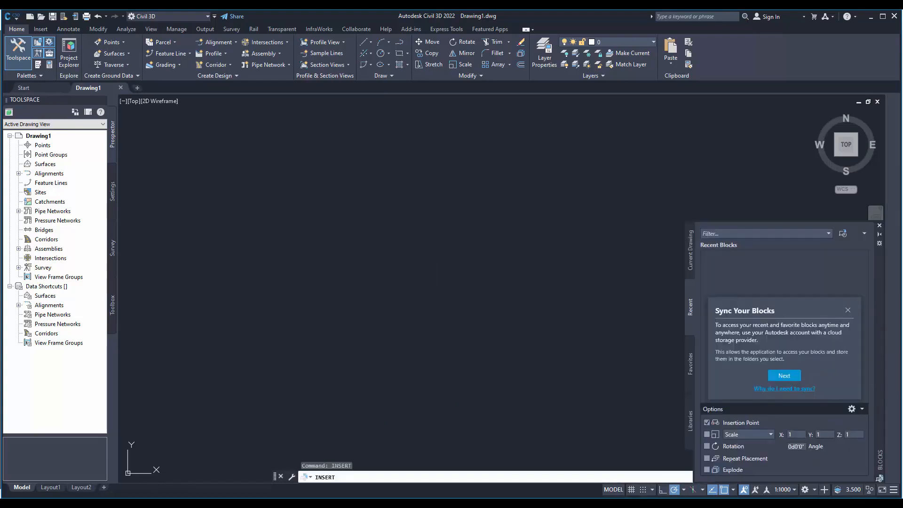
left_click(848, 309)
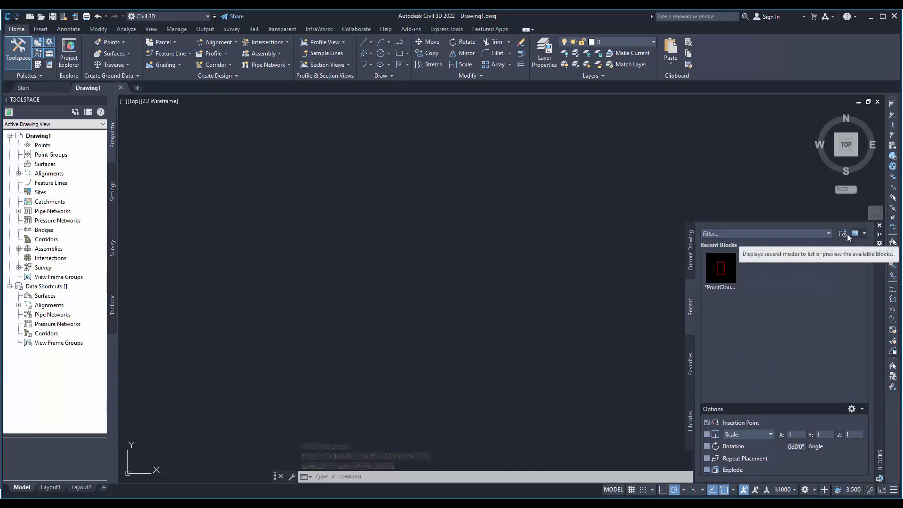
Step: Choose PointCloud_2021_06_15-20_42_44-TrueOrtho.dxf from the exports folder as the block to insert
left_click(843, 234)
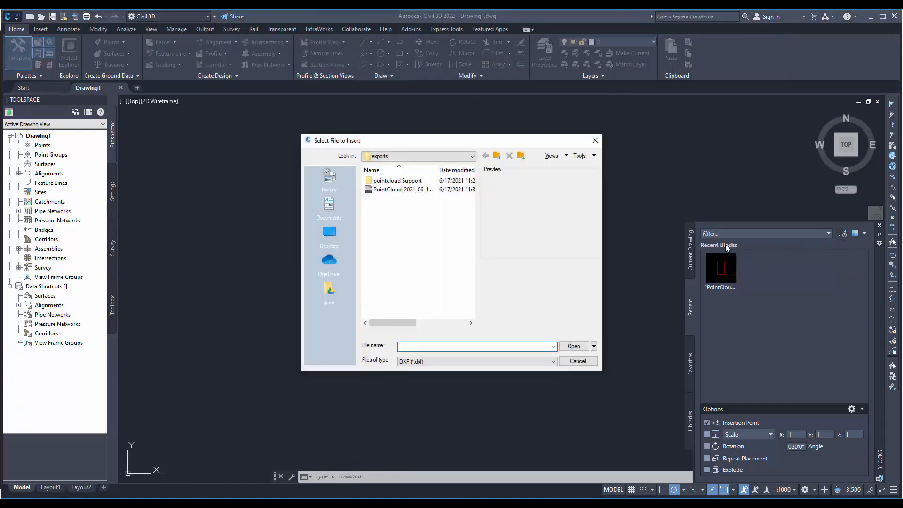
left_click(393, 191)
left_click(393, 190)
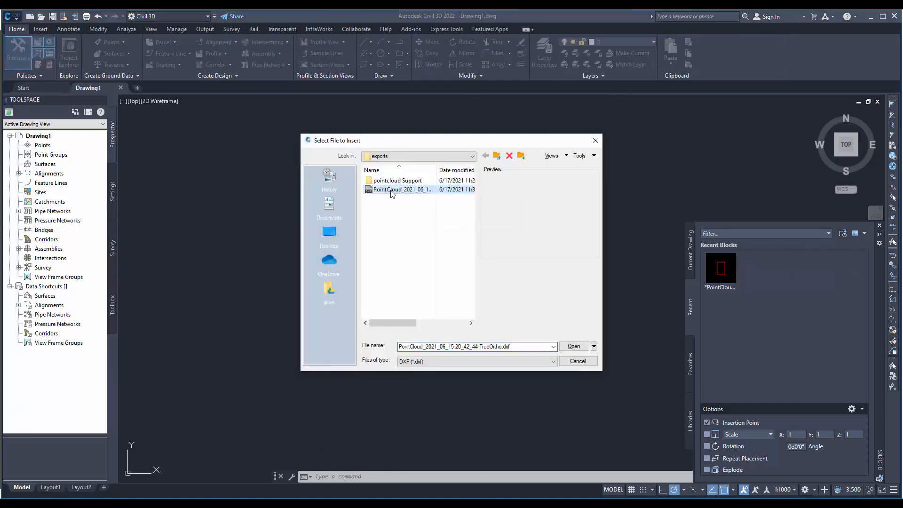
left_click(420, 366)
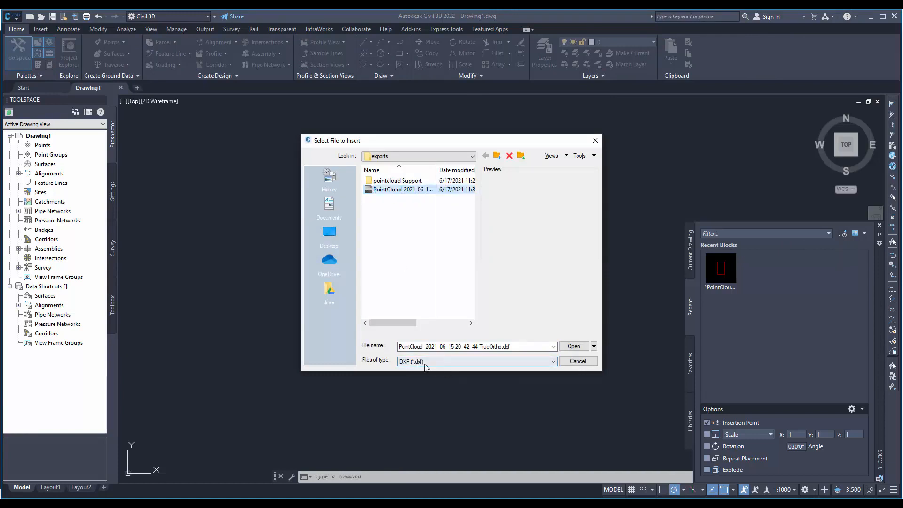
left_click(426, 367)
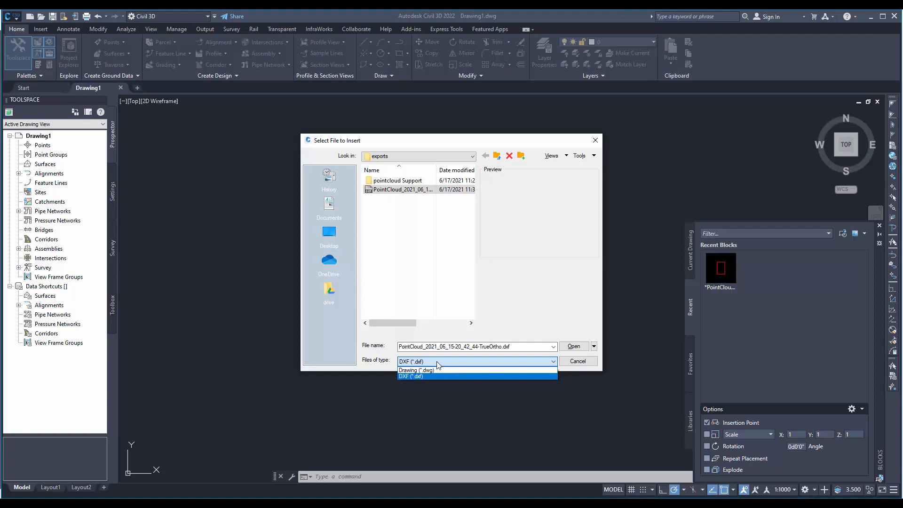
left_click(437, 364)
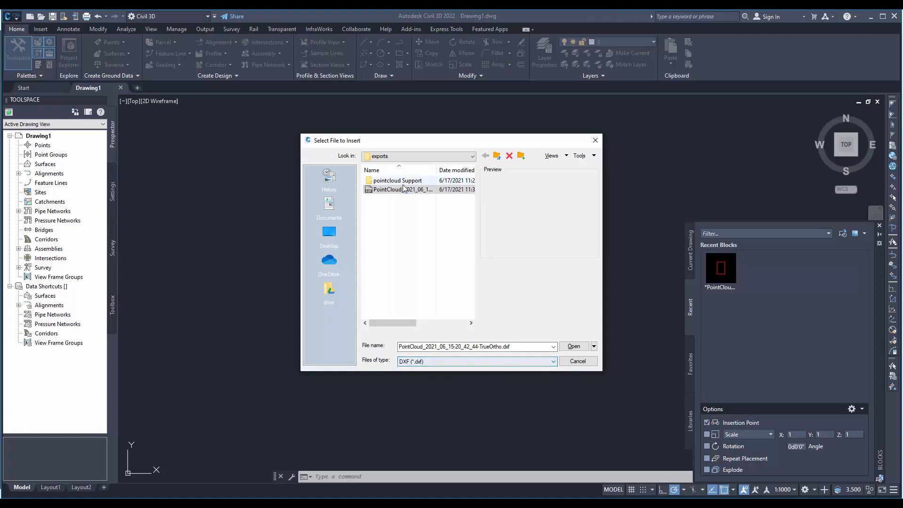
left_click(372, 190)
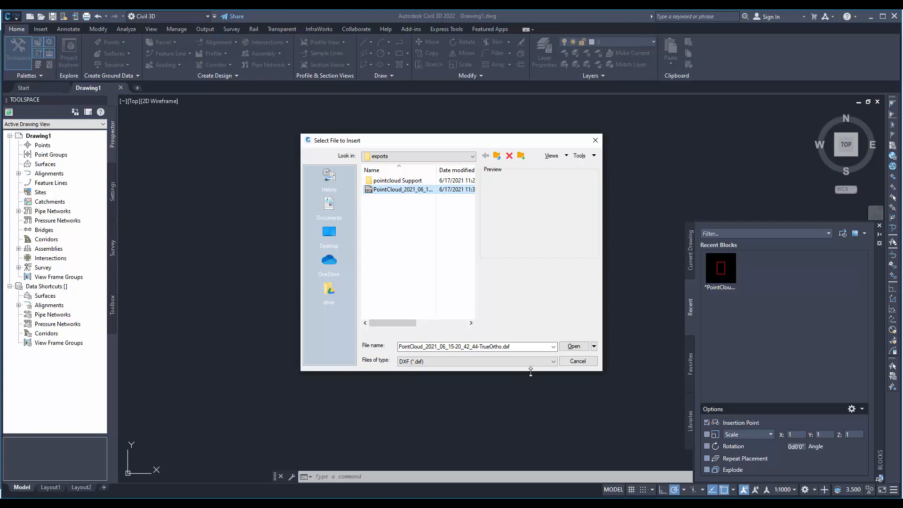
left_click(574, 346)
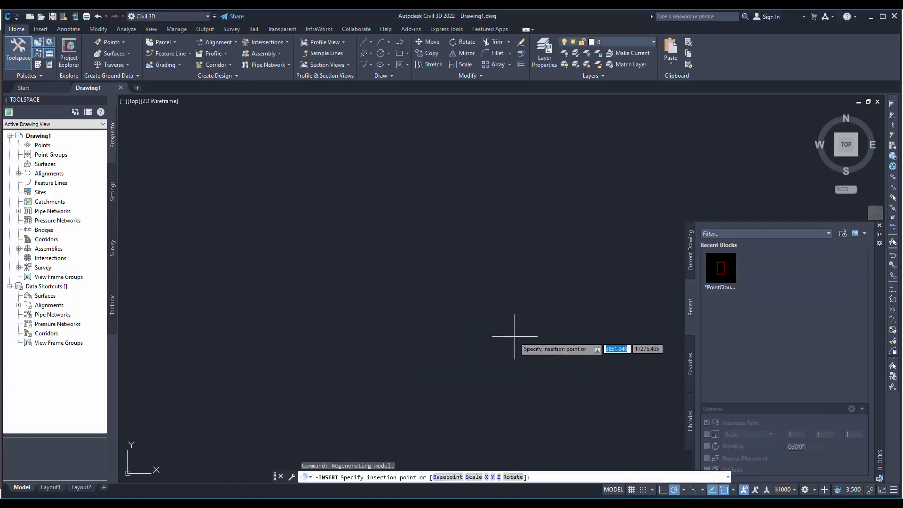
Step: Place the DXF frame at insertion point 0,0
type("0")
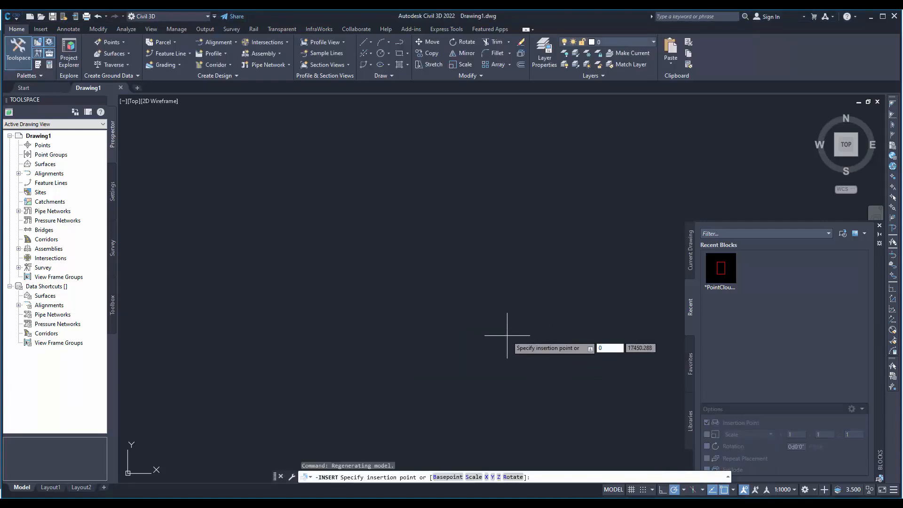
key("Tab")
type("0")
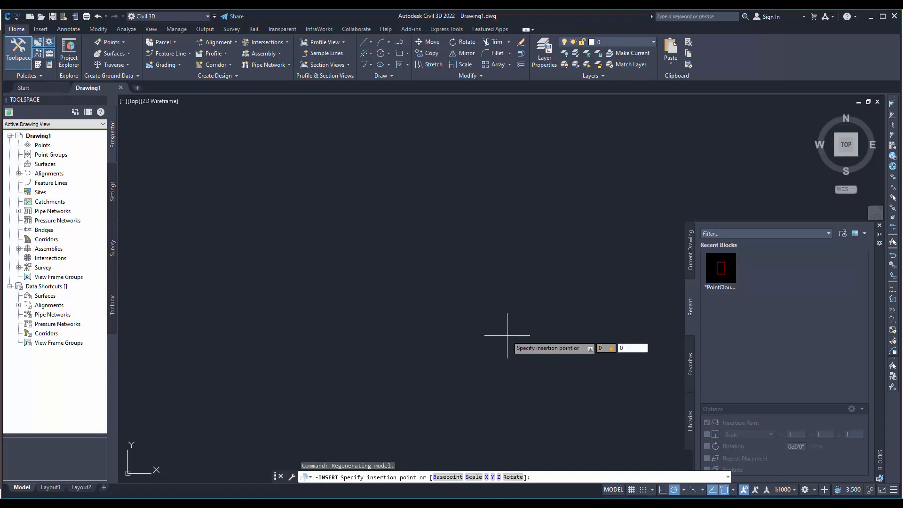
key("Return")
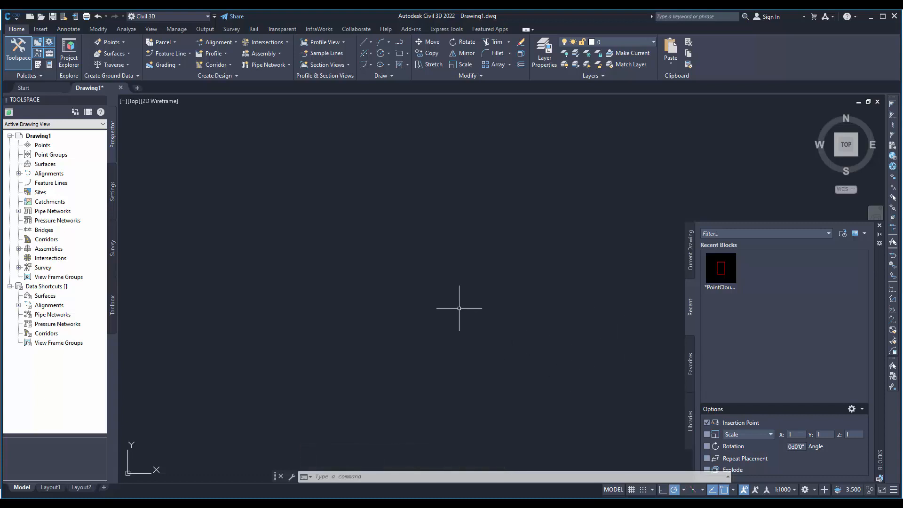
type("z")
key("Return")
type("e")
key("Return")
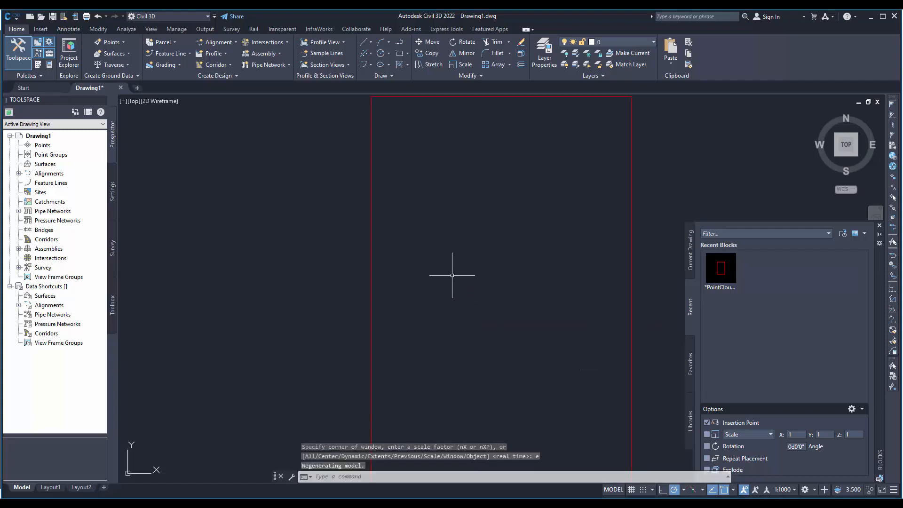
scroll(454, 278, "down", 2)
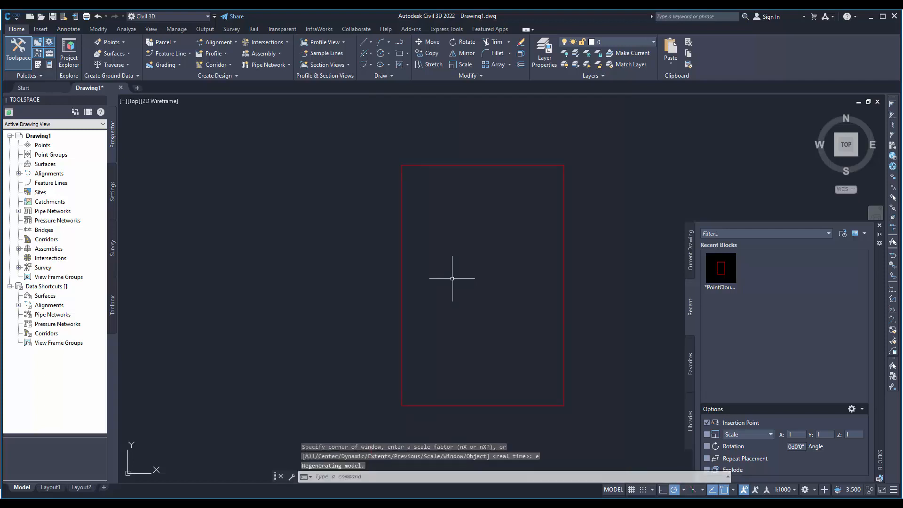
Step: Choose PointCloud_2021_06_15-20_42_44-TrueOrtho.jpg from the exports folder as the image reference to attach
left_click(41, 29)
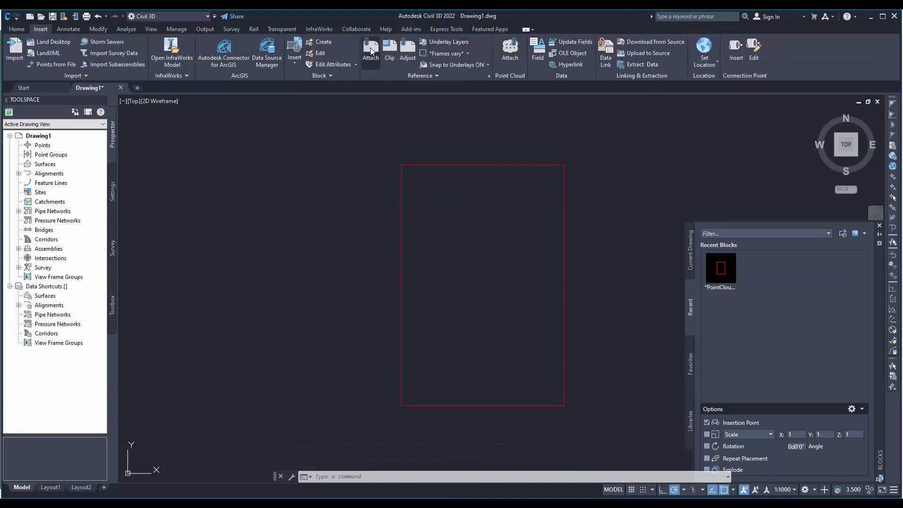
left_click(371, 51)
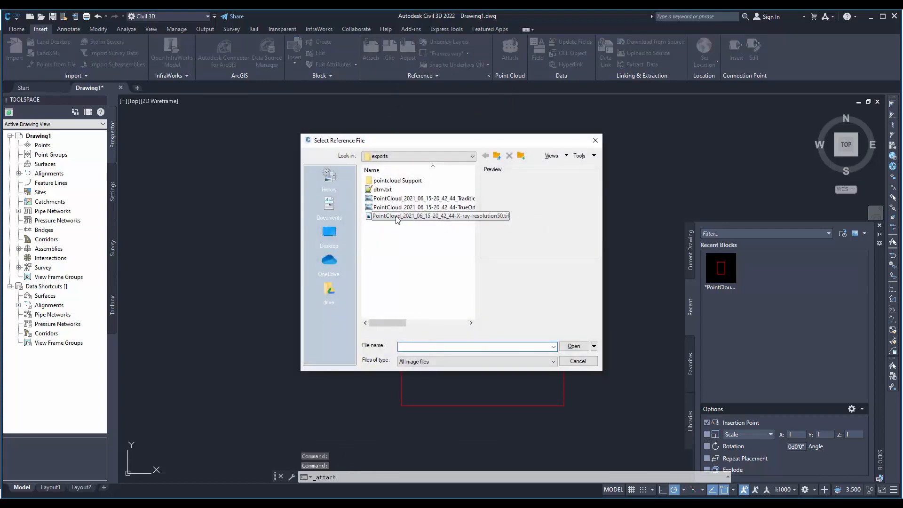
left_click(398, 217)
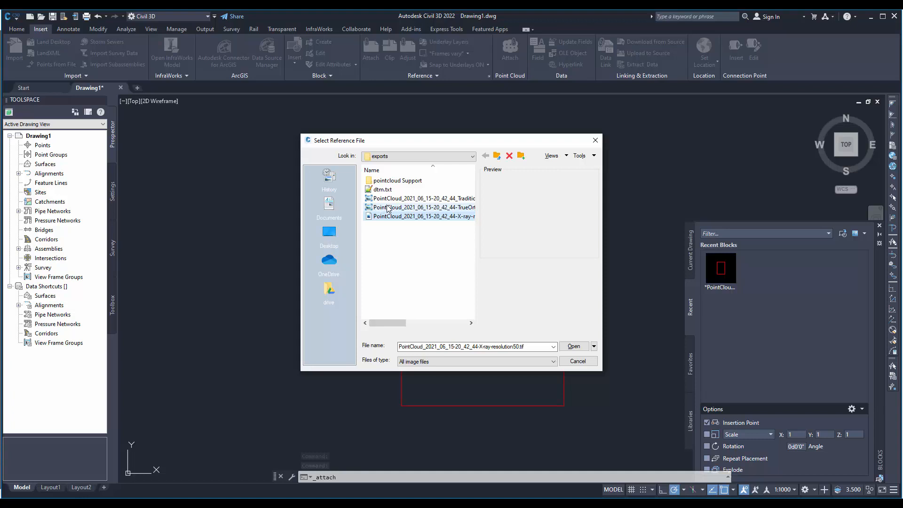
left_click(388, 207)
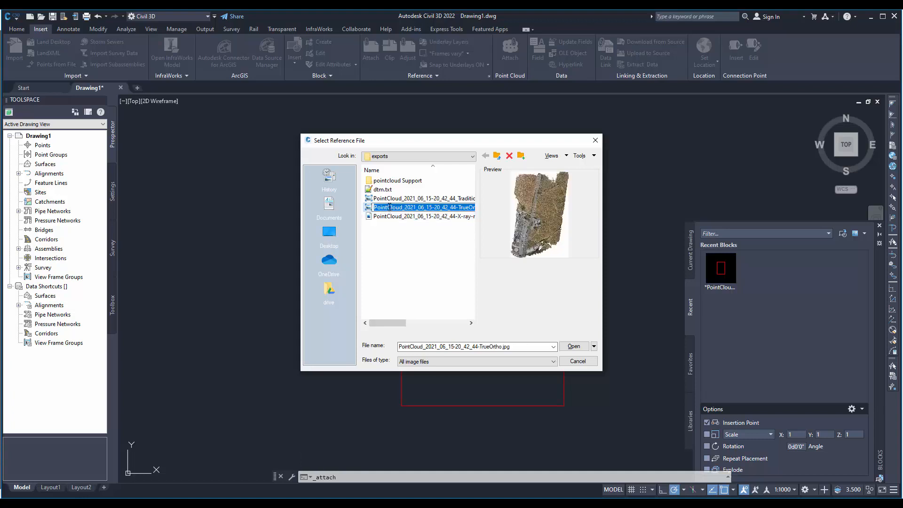
left_click(370, 211)
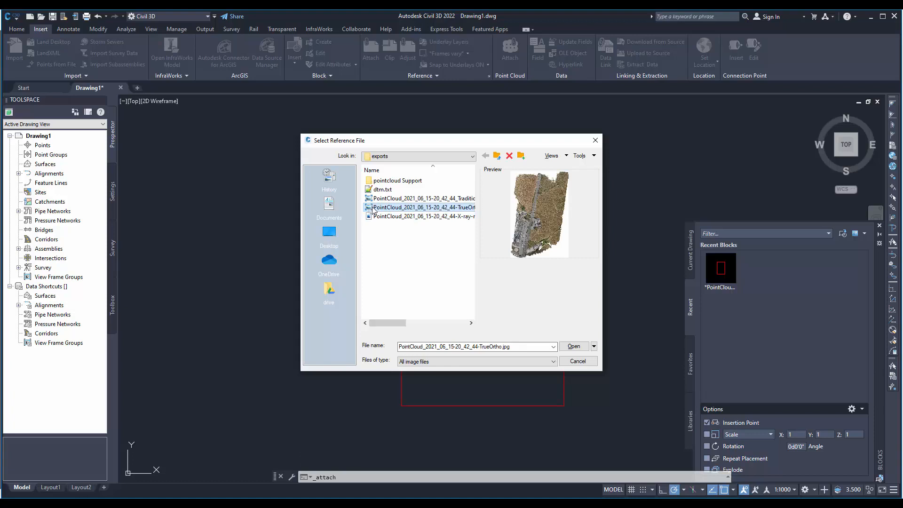
left_click(573, 346)
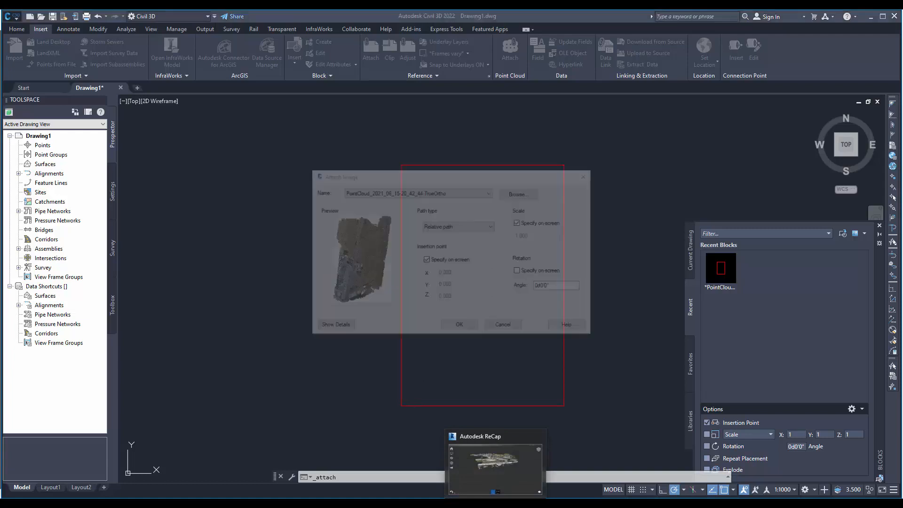
Step: Close the Autodesk ReCap window and place the image at the red frame's lower-left corner, scaled on-screen slightly smaller than the frame
right_click(513, 504)
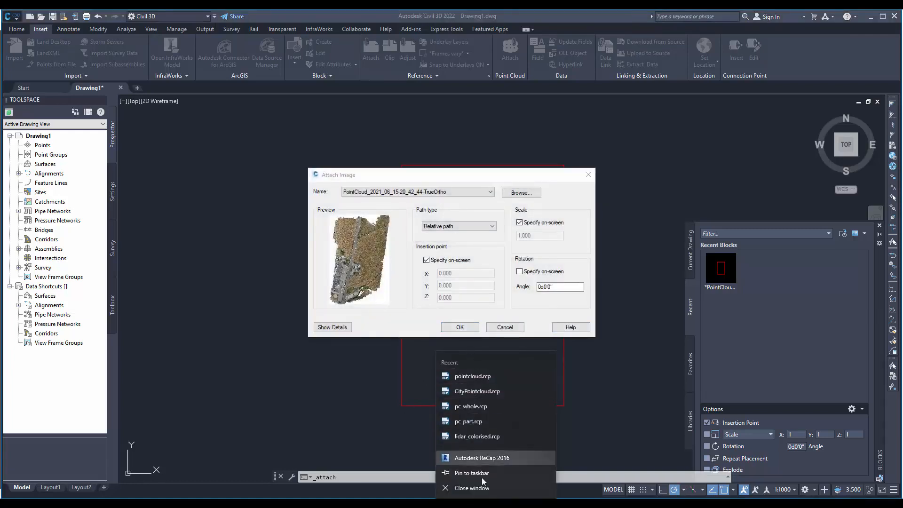
left_click(476, 489)
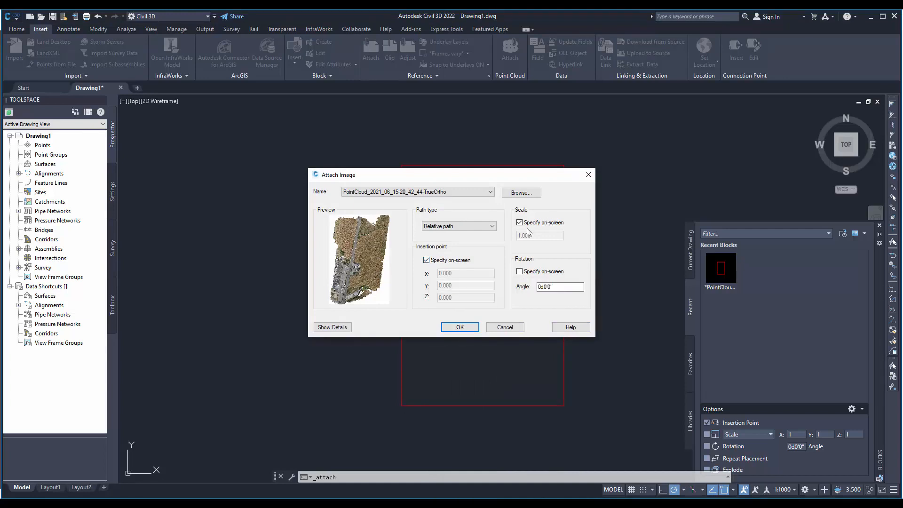
left_click(460, 327)
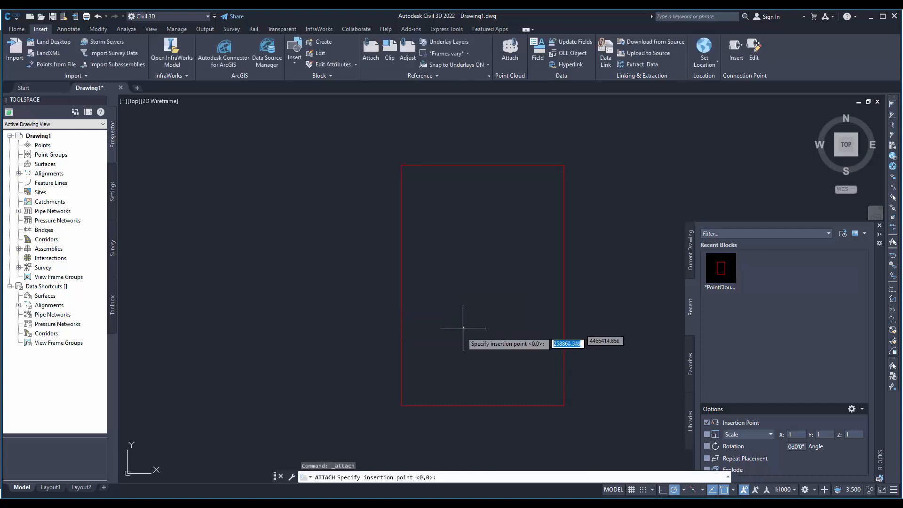
left_click(401, 405)
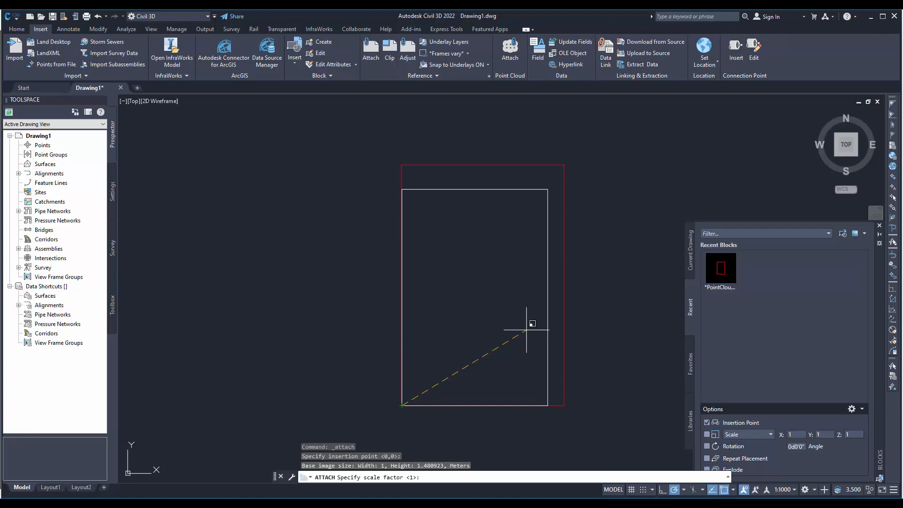
left_click(527, 330)
right_click(603, 322)
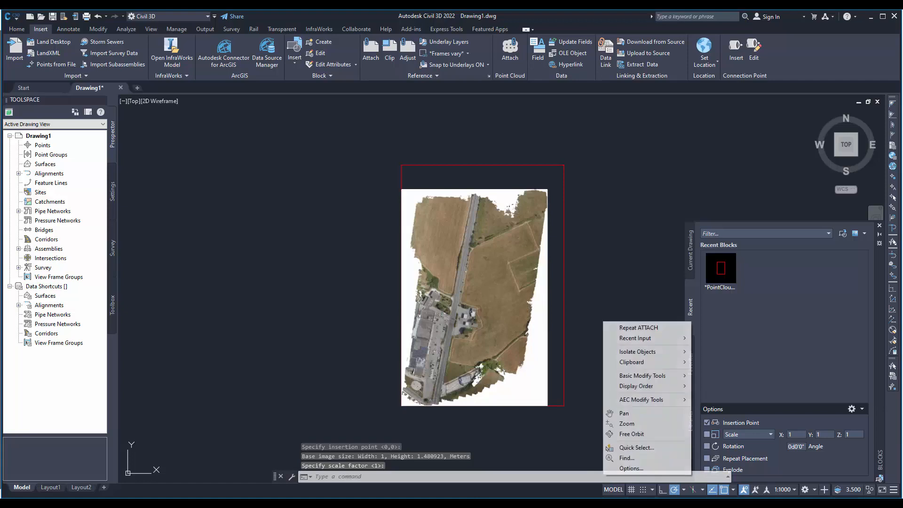
Step: Stretch the image's upper-right corner to the matching corner of the red frame, then deselect it
left_click(607, 197)
left_click(613, 204)
left_click(540, 172)
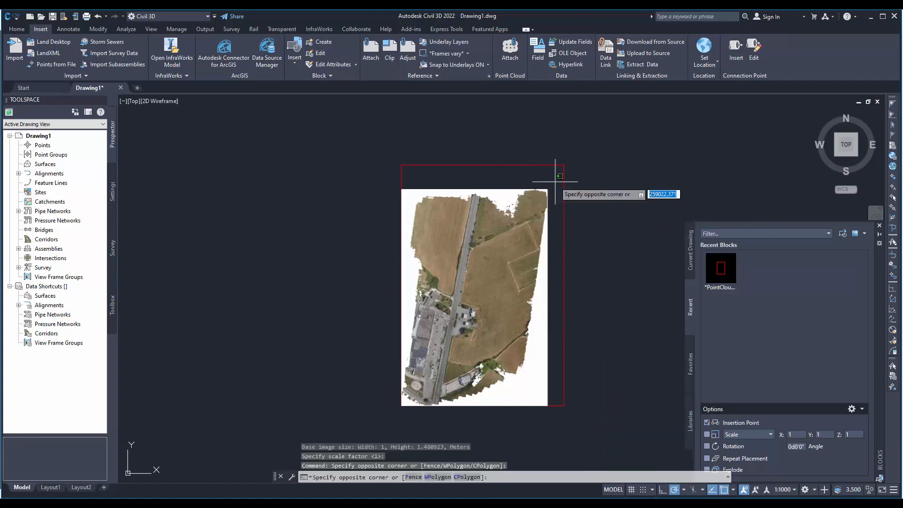
left_click(539, 222)
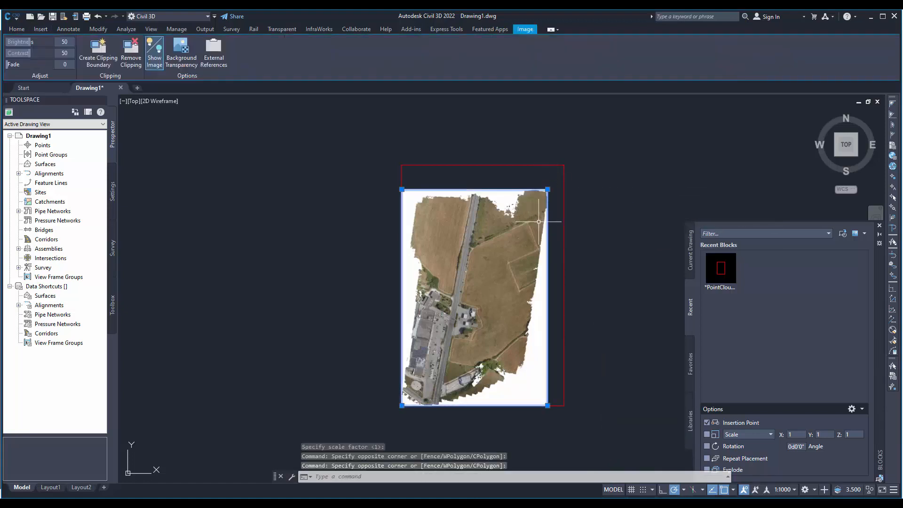
left_click(548, 189)
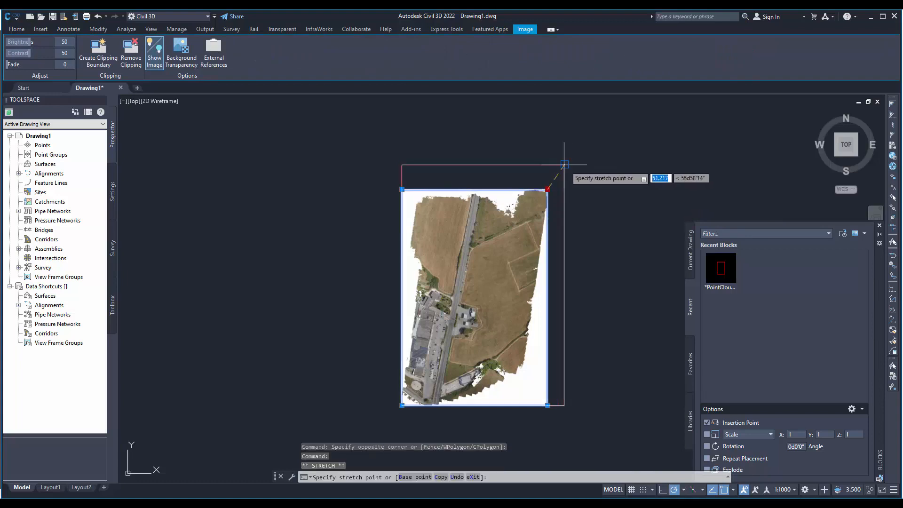
left_click(565, 165)
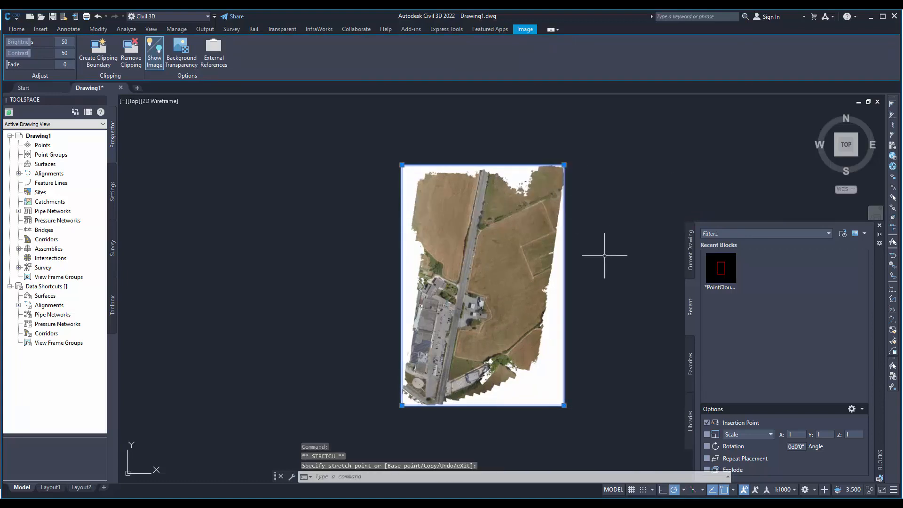
left_click(621, 200)
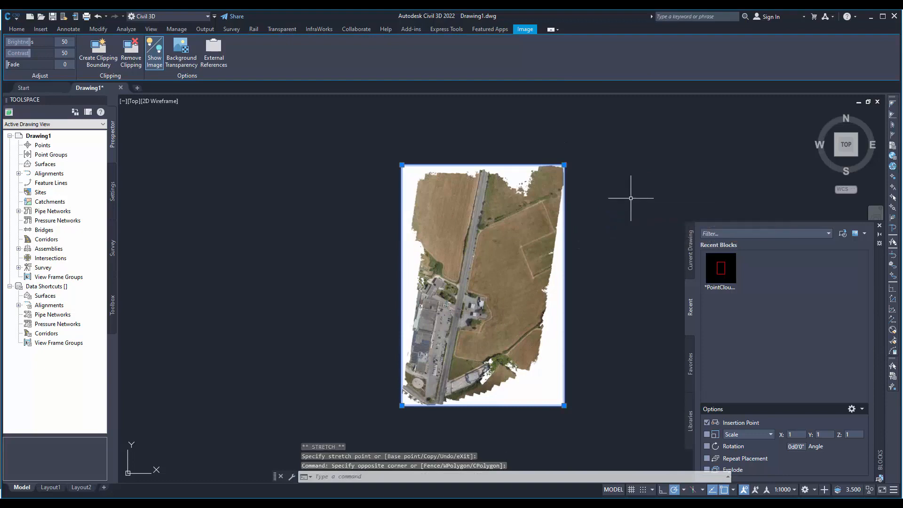
key("Escape")
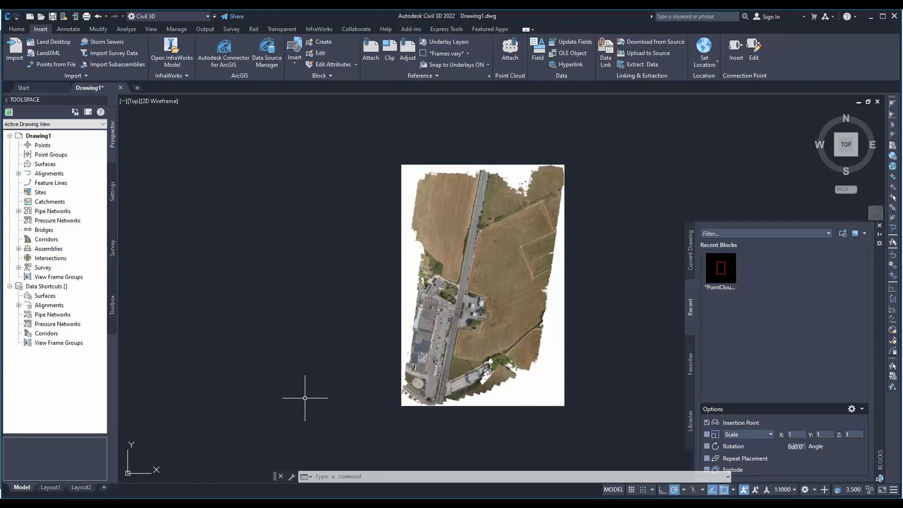
Step: Create a new surface in the drawing with the default name and the Contours 2m and 10m (Background) style
left_click(50, 164)
right_click(43, 166)
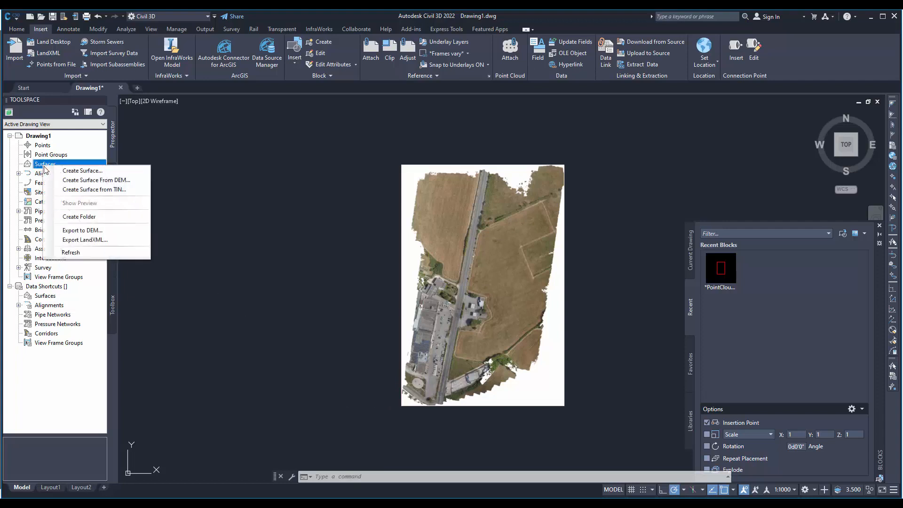
left_click(56, 172)
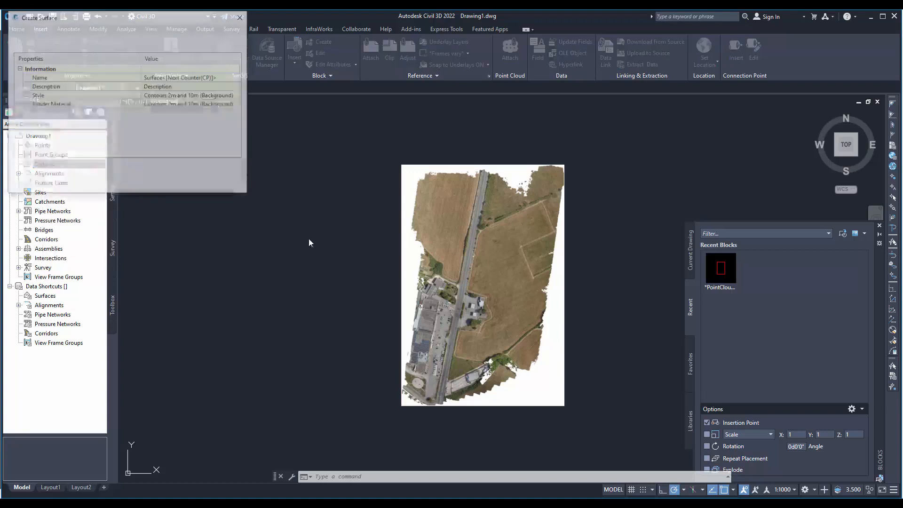
left_click(147, 184)
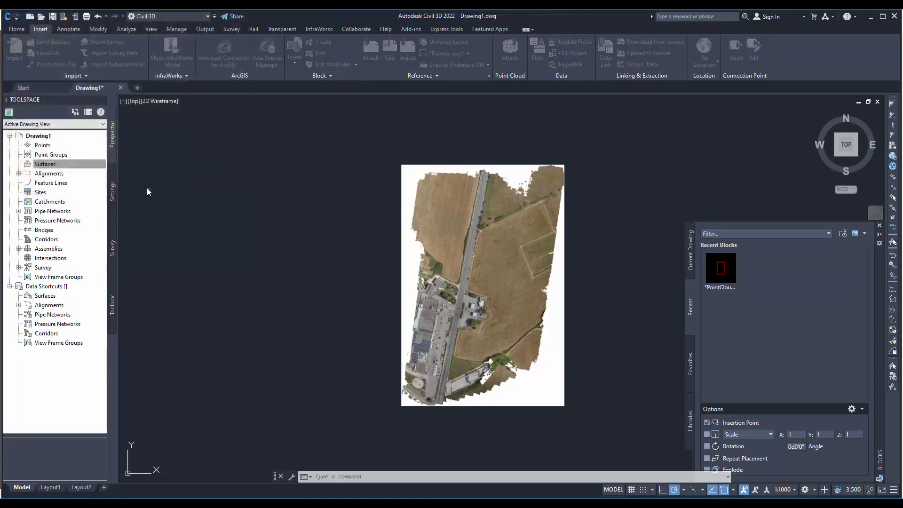
Step: Expand the new surface's definition and start adding a point file to it
left_click(45, 163)
left_click(19, 164)
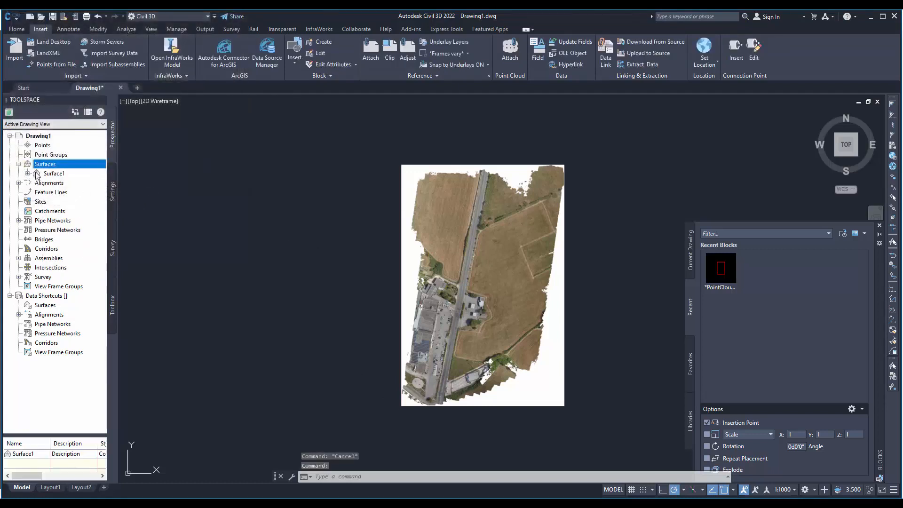
left_click(37, 175)
left_click(27, 174)
left_click(36, 202)
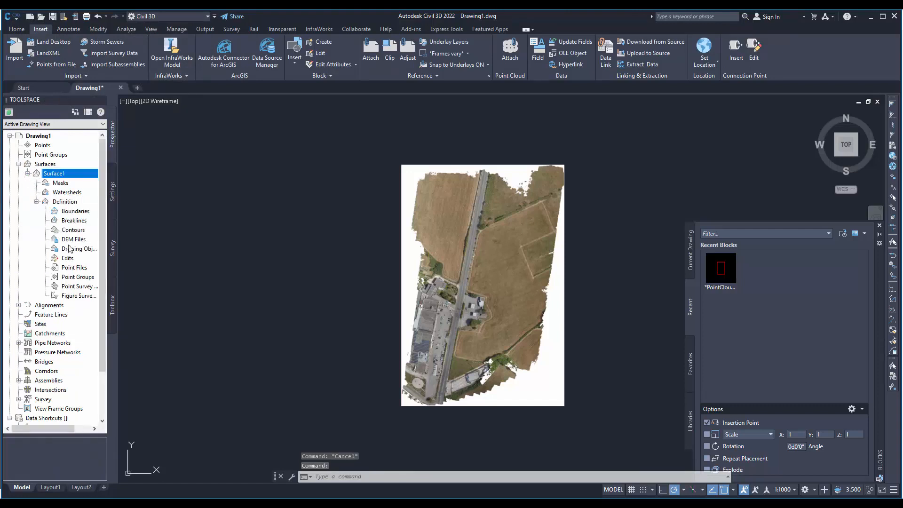
left_click(68, 268)
right_click(68, 269)
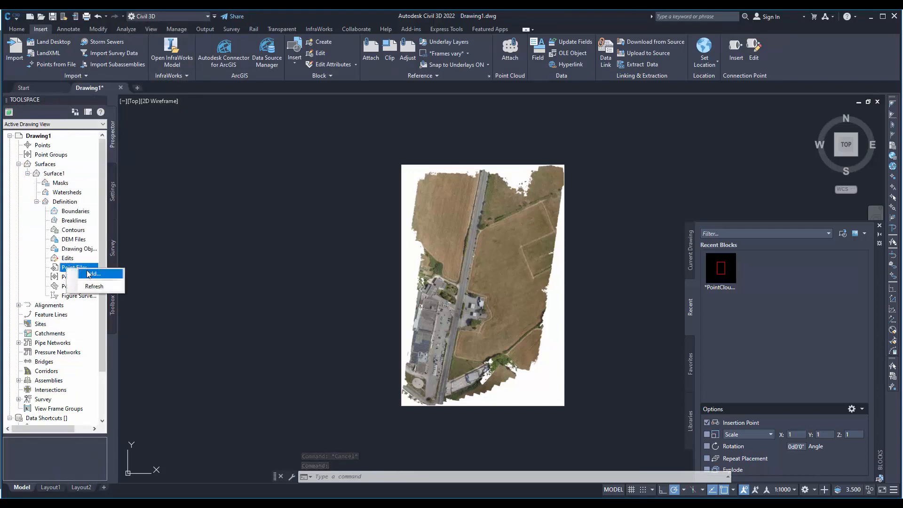
left_click(80, 274)
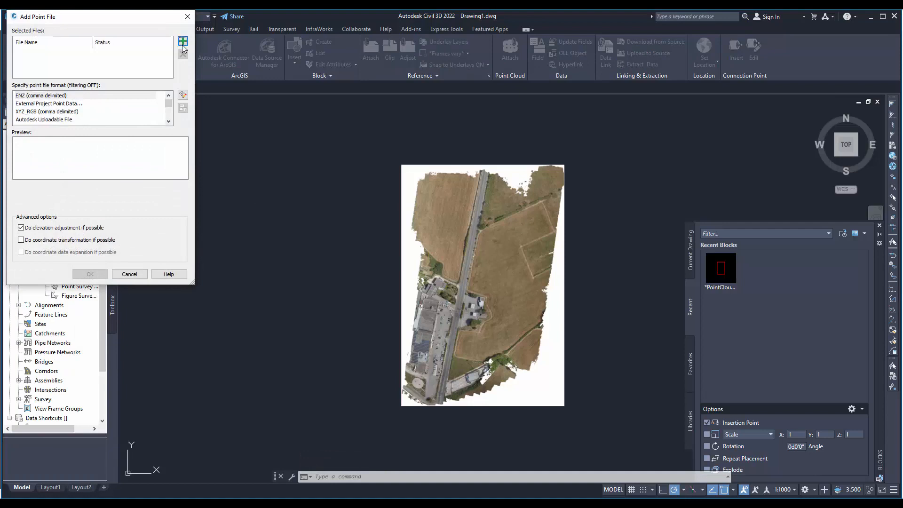
Step: Choose dtm.txt from the exports folder of the drone_export_LX project as the surface's point file
left_click(183, 46)
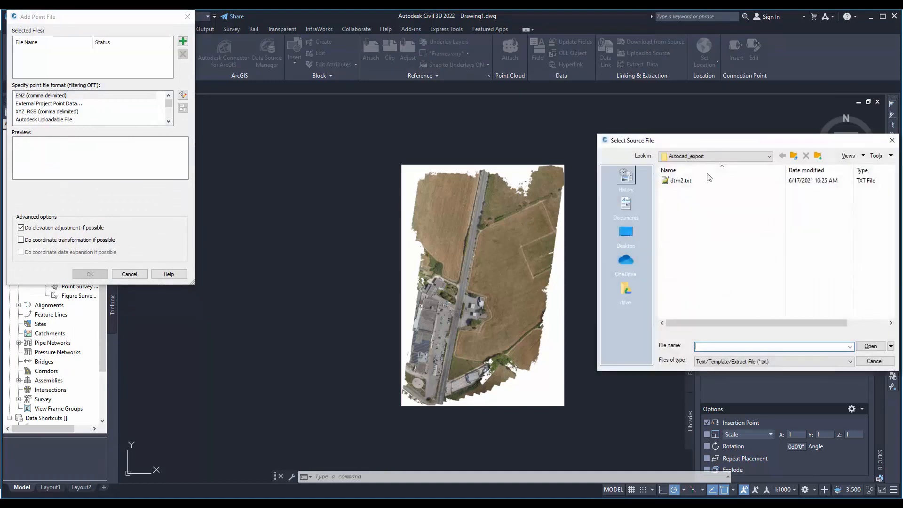
left_click(794, 156)
left_click(794, 157)
left_click(795, 157)
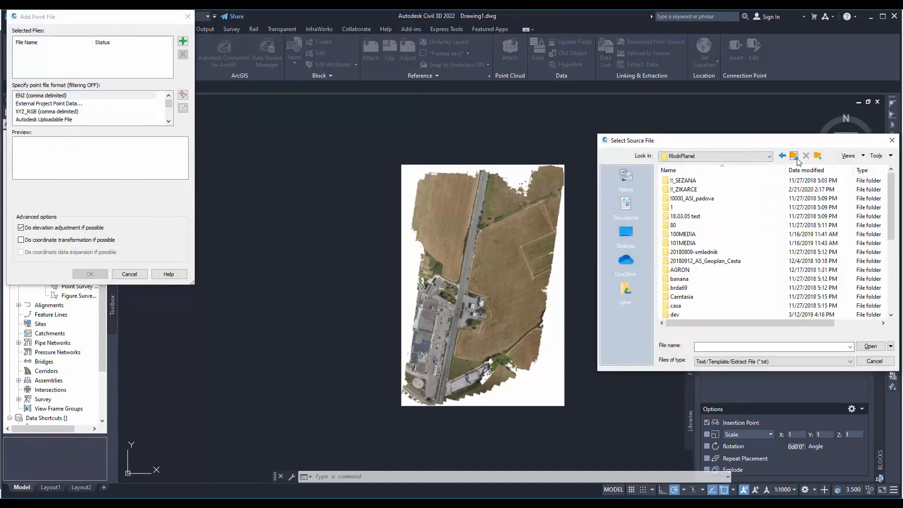
left_click(795, 157)
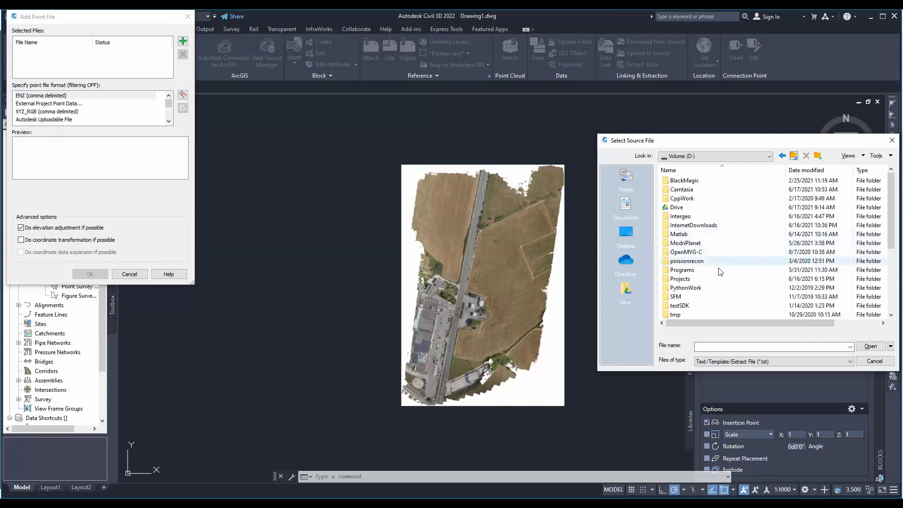
double_click(692, 279)
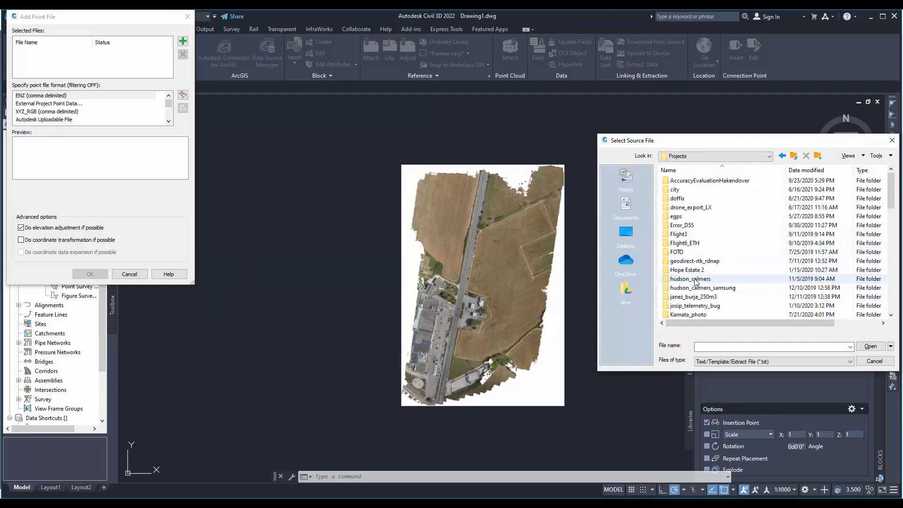
double_click(691, 208)
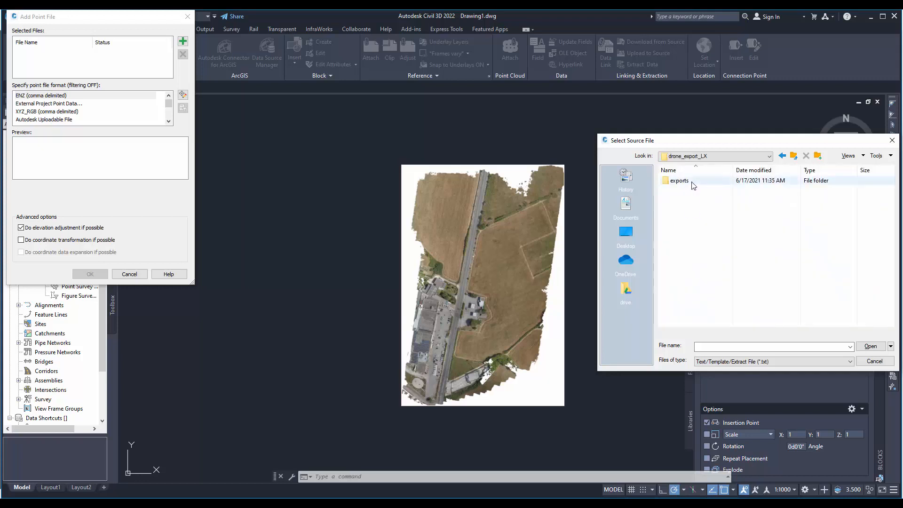
double_click(692, 182)
double_click(680, 190)
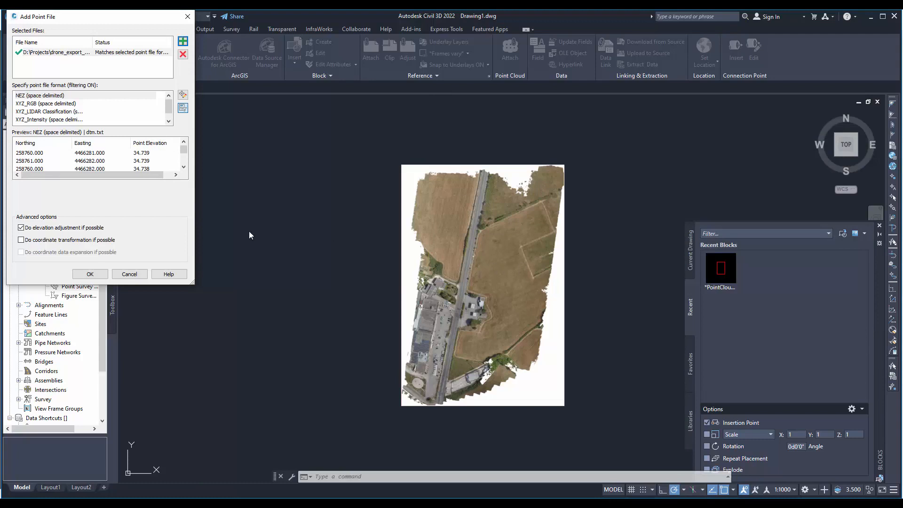
Step: Set the point file format to ENZ (space delimited) and add the file's points to the surface
left_click(51, 114)
scroll(49, 116, "down", 1)
left_click(40, 120)
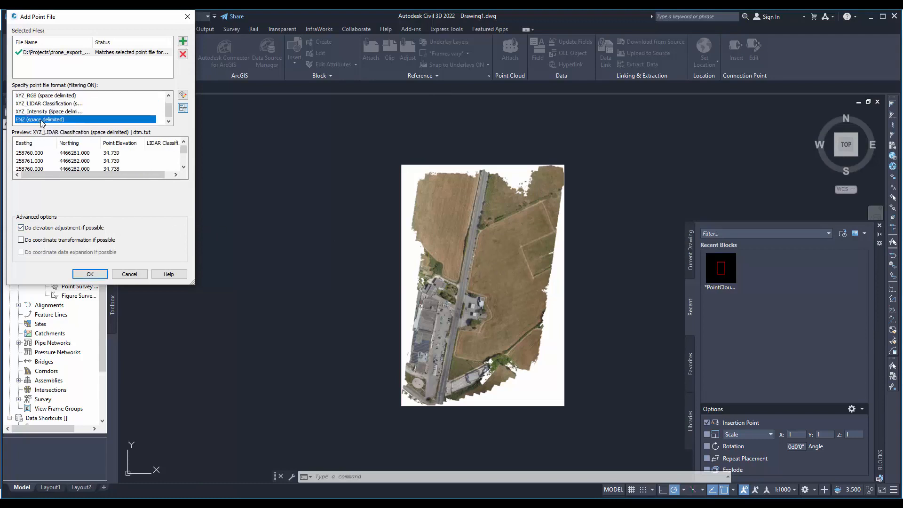
left_click(90, 274)
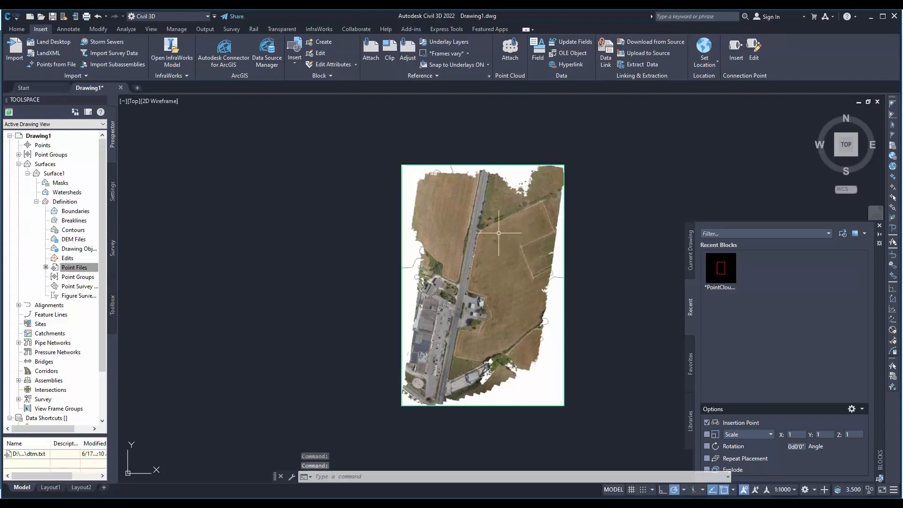
Step: Examine how the new surface lies over the orthophoto and check its elevation near the field's edge
scroll(484, 240, "up", 5)
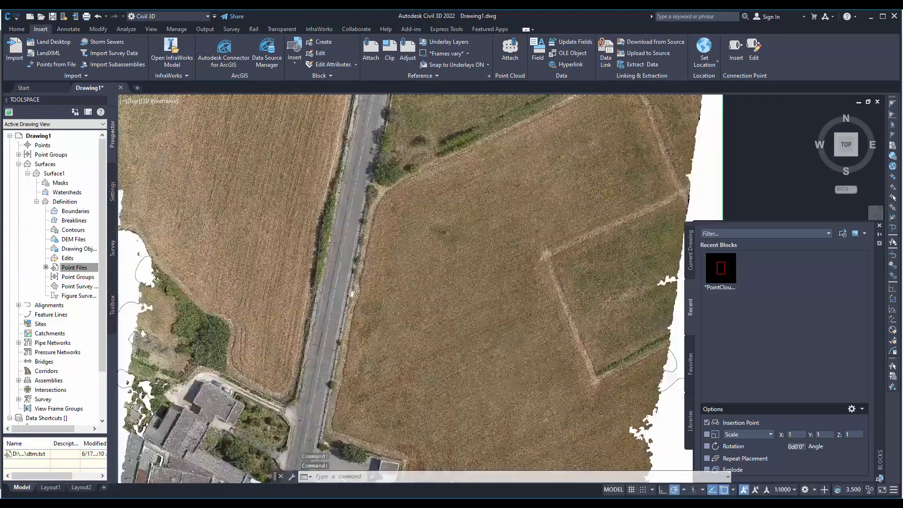
middle_click_drag(457, 247, 440, 250)
key("Escape")
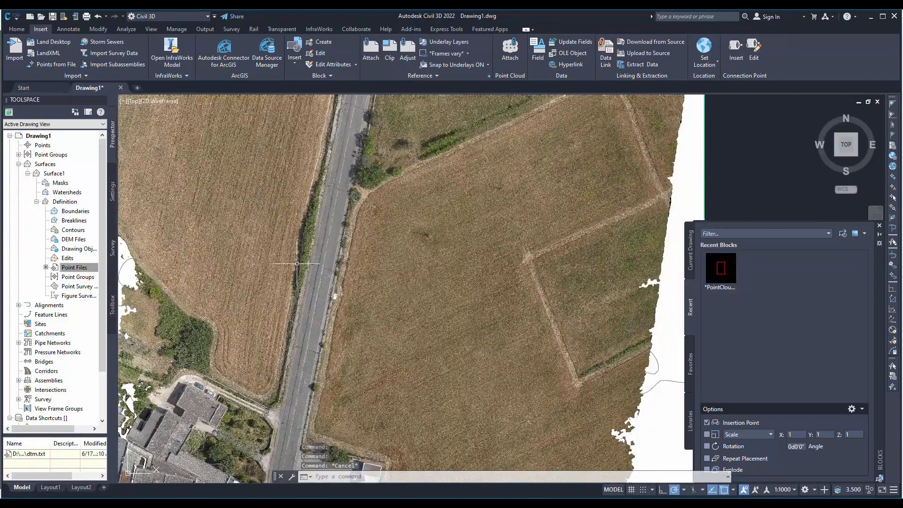
left_click(359, 194)
scroll(362, 203, "down", 10)
key("Escape")
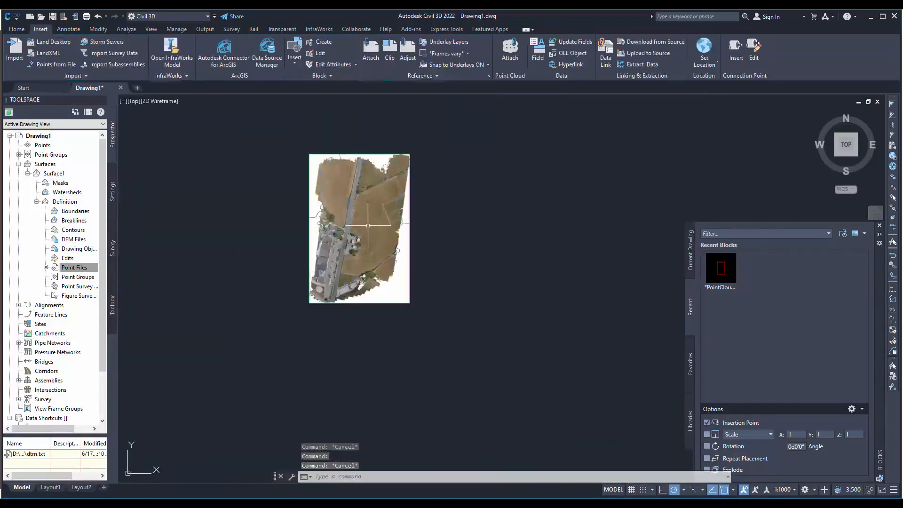
mouse_move(400, 237)
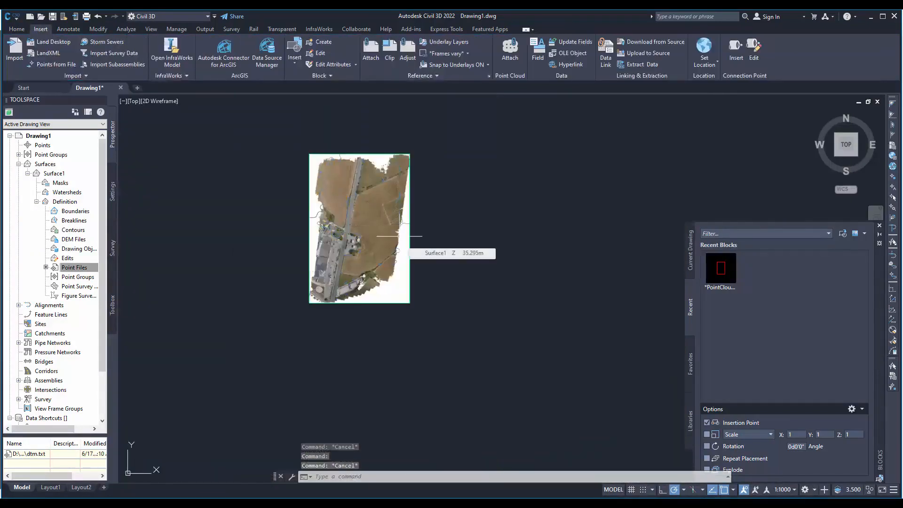
Step: Attach the pointcloud project from the drone_export_LX exports folder at insertion point 0,0,0 with scale 1 and rotation 0
type("PCATTACH")
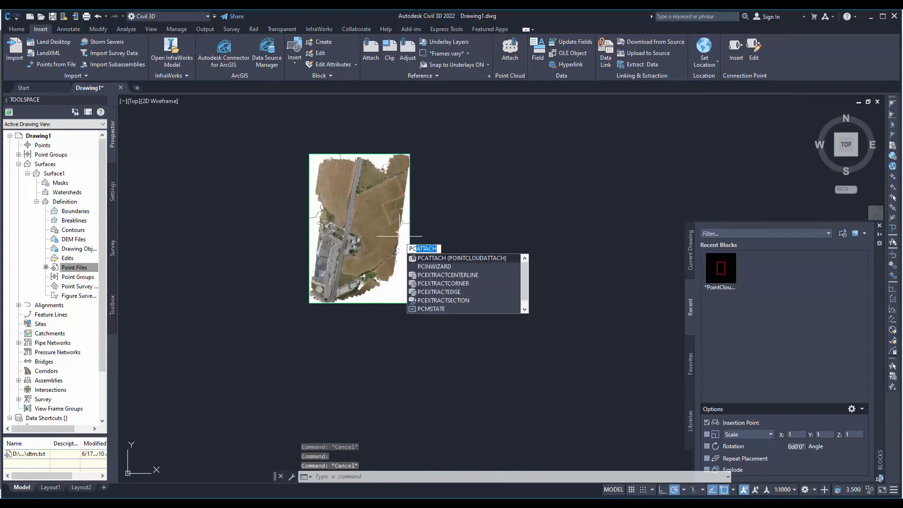
key("Return")
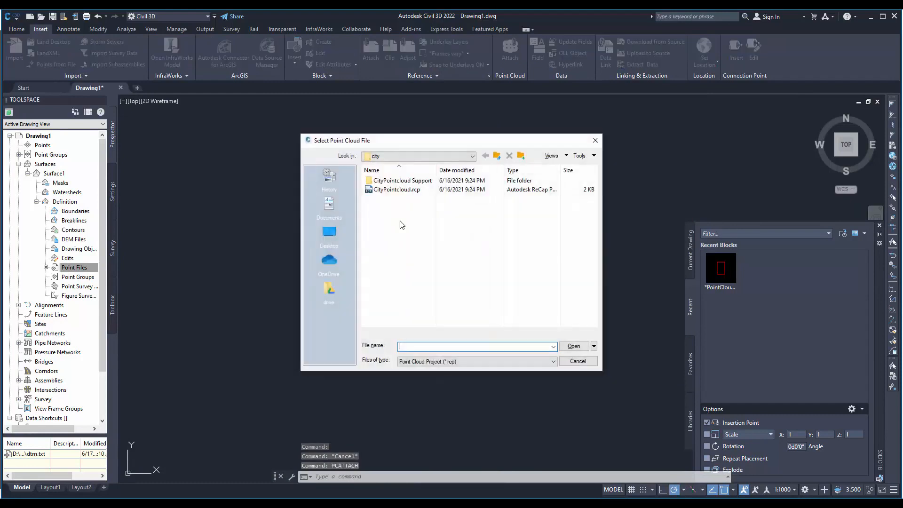
left_click(497, 156)
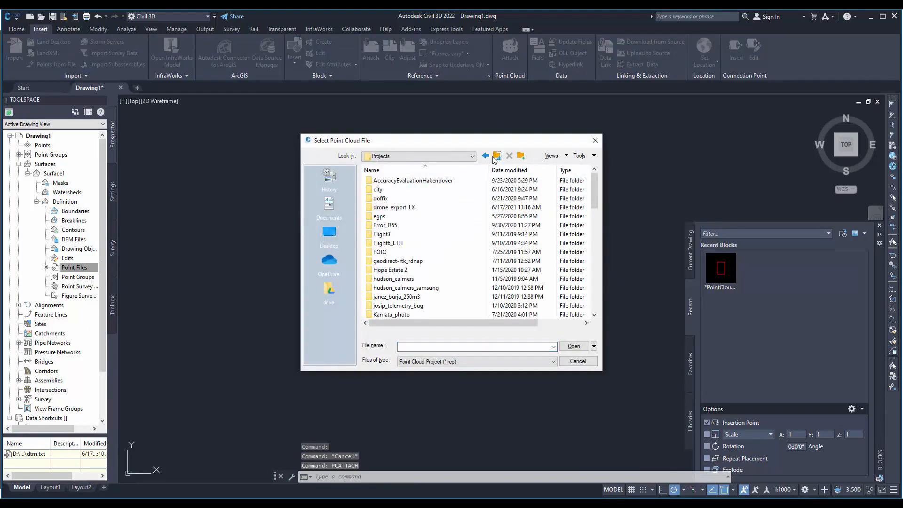
double_click(400, 209)
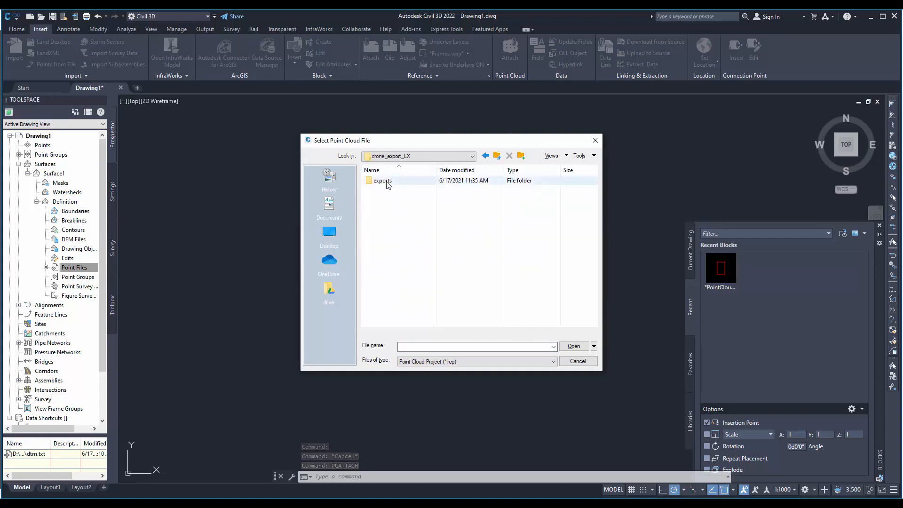
double_click(389, 182)
double_click(389, 190)
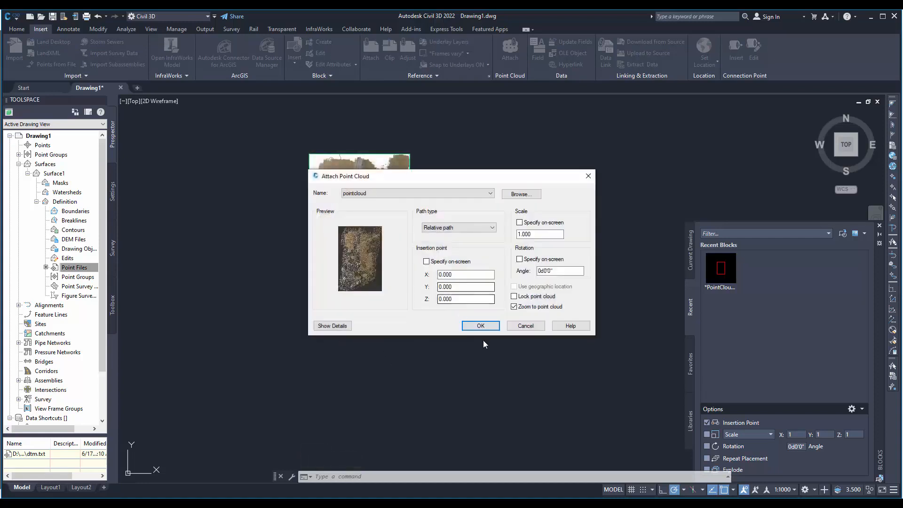
left_click(481, 327)
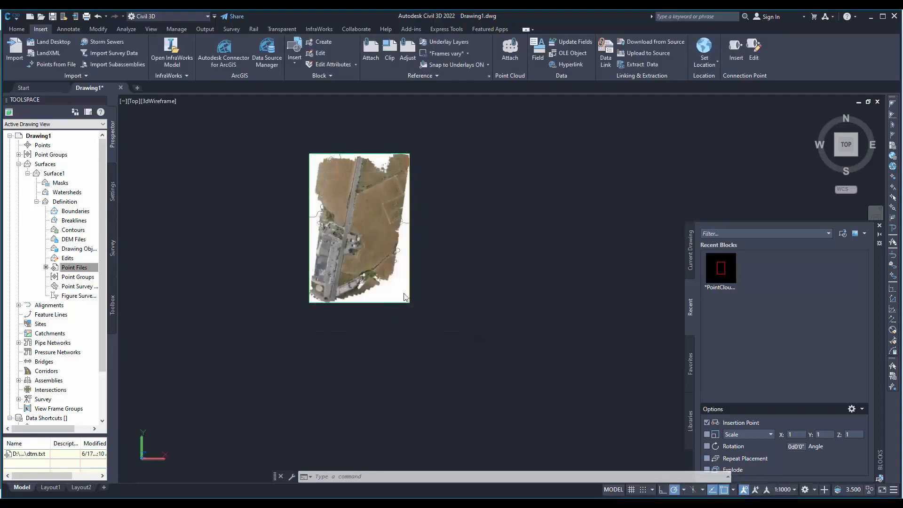
Step: Examine the attached point cloud against the orthophoto along the road, the car park and the neighbouring fields
middle_click_drag(474, 285, 364, 282)
scroll(363, 282, "up", 2)
scroll(372, 292, "up", 8)
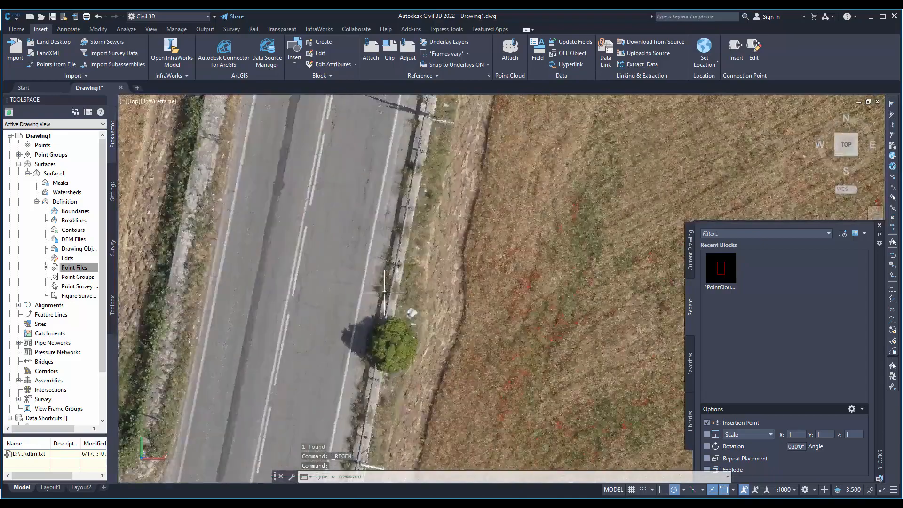
middle_click_drag(393, 329, 502, 125)
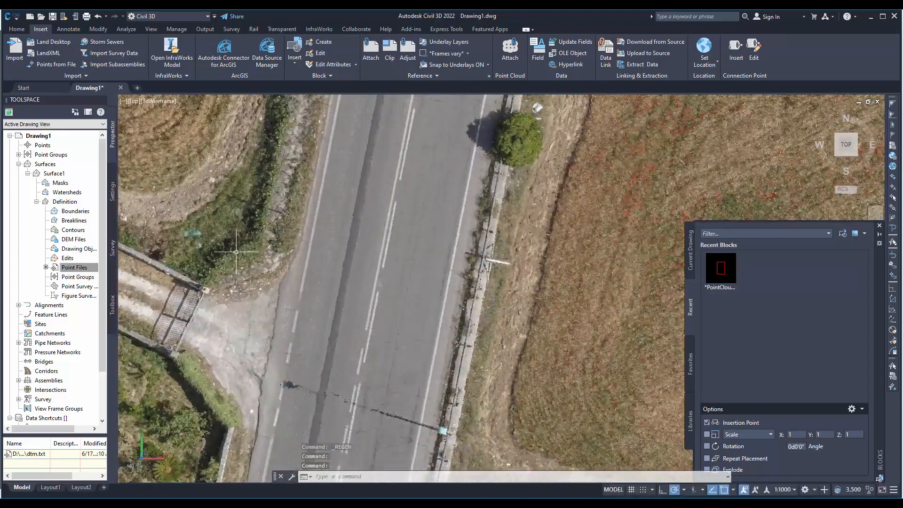
scroll(425, 264, "down", 10)
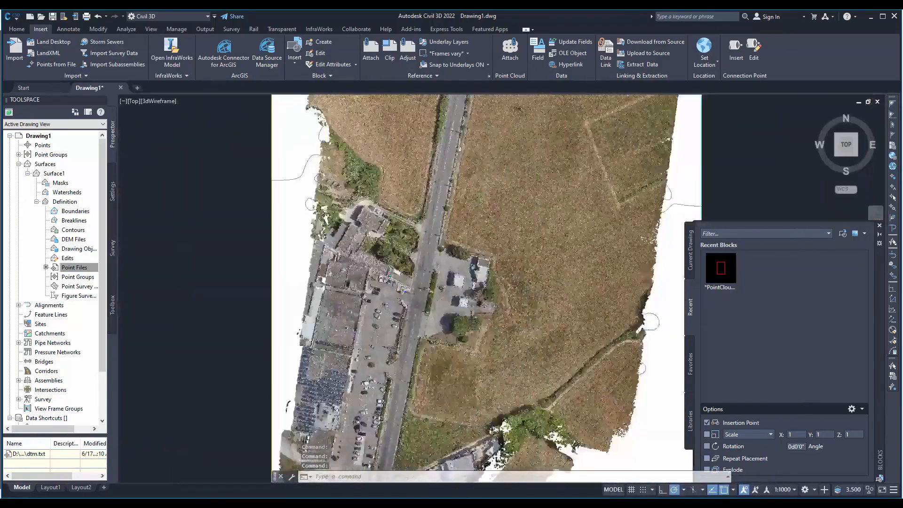
scroll(426, 264, "up", 2)
scroll(340, 349, "up", 7)
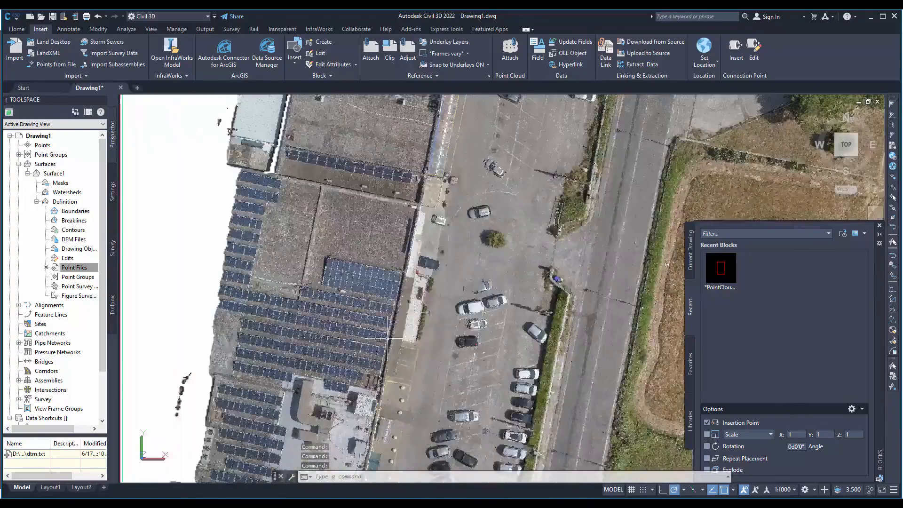
middle_click_drag(521, 213, 422, 438)
middle_click_drag(593, 199, 480, 339)
scroll(479, 171, "up", 3)
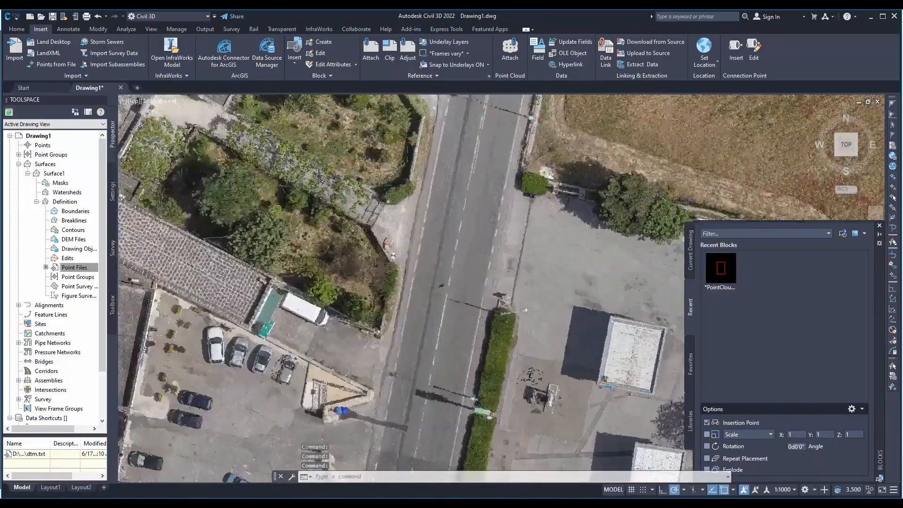
middle_click_drag(481, 152, 442, 341)
middle_click_drag(449, 152, 448, 311)
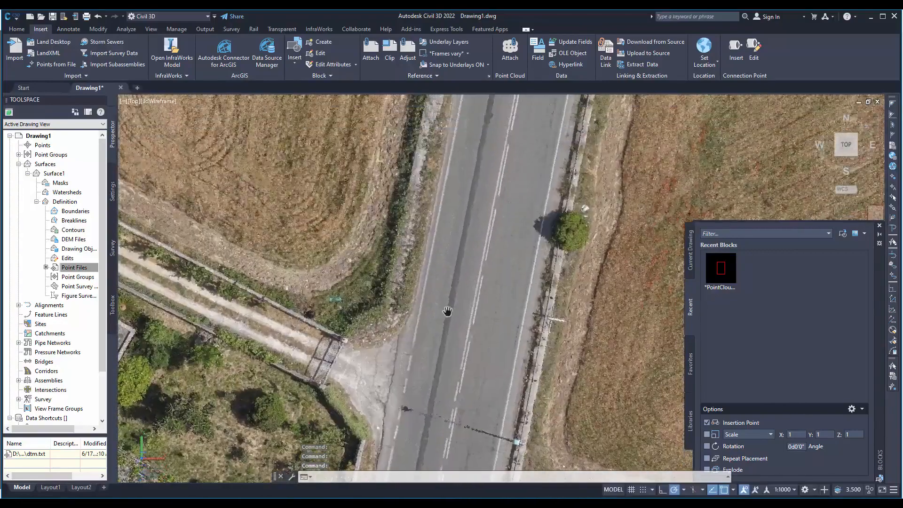
scroll(437, 214, "up", 5)
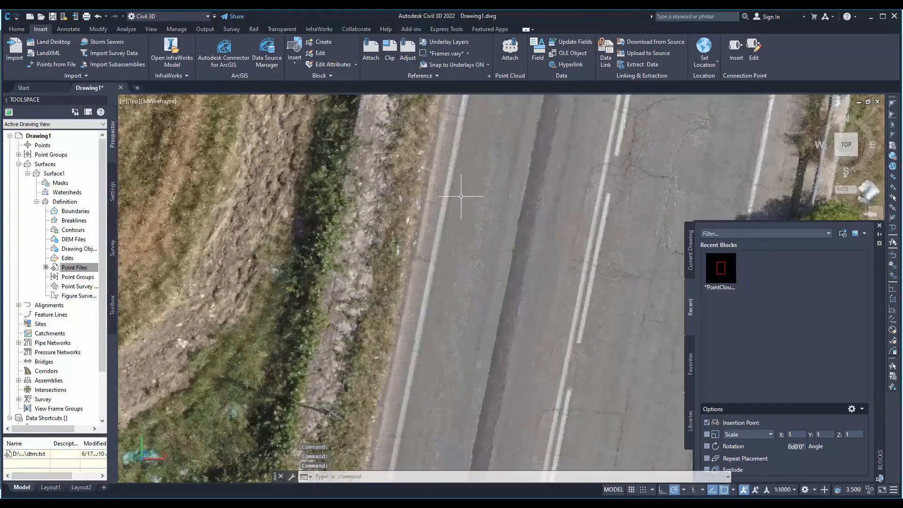
scroll(461, 198, "down", 3)
scroll(473, 238, "down", 3)
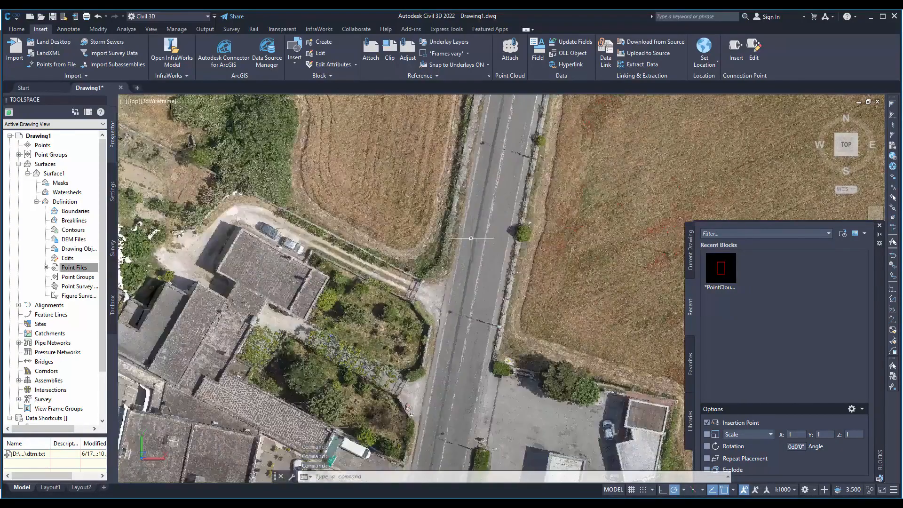
middle_click_drag(454, 316, 330, 235)
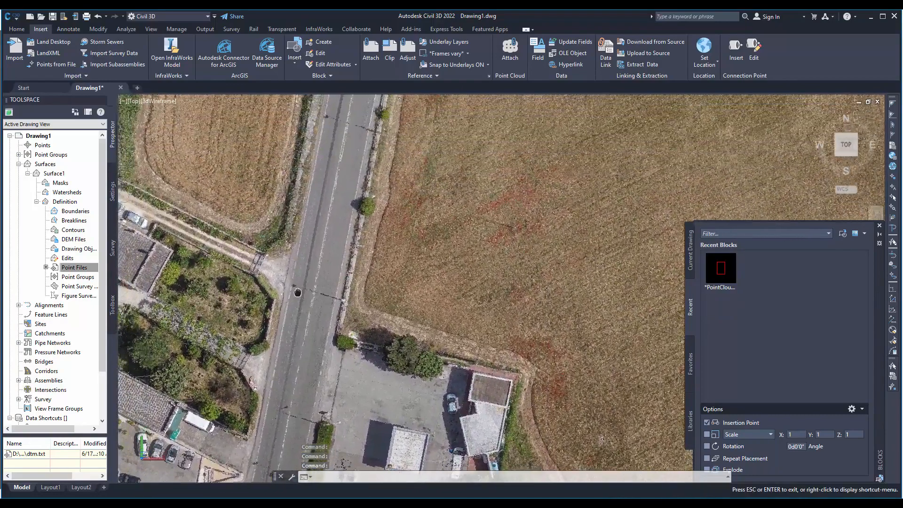
scroll(331, 234, "up", 5)
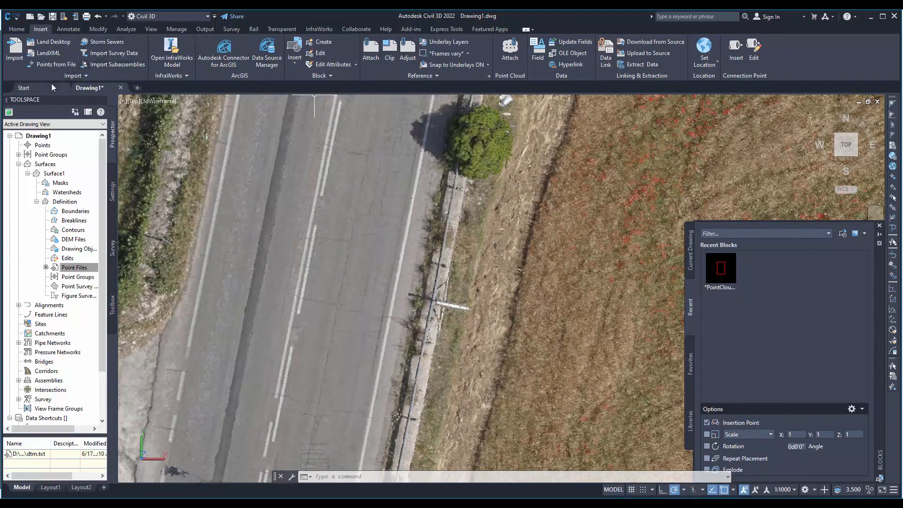
Step: Start a line on the white edge marking of the road's west side and trace the marking northward
left_click(19, 29)
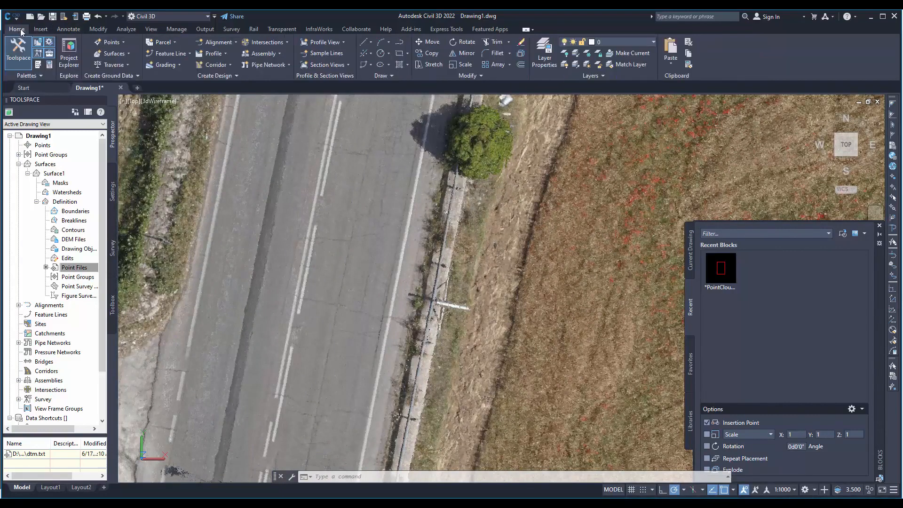
left_click(367, 43)
left_click(390, 56)
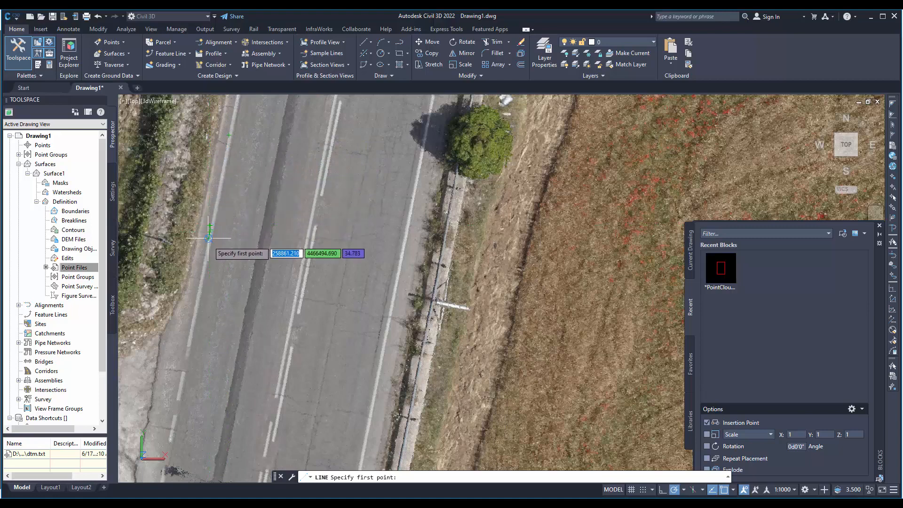
left_click(205, 263)
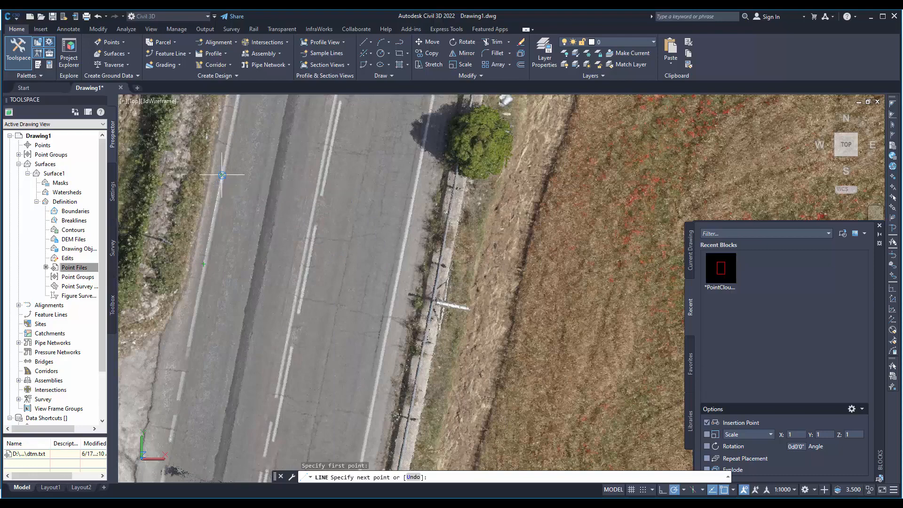
middle_click_drag(268, 166, 335, 361)
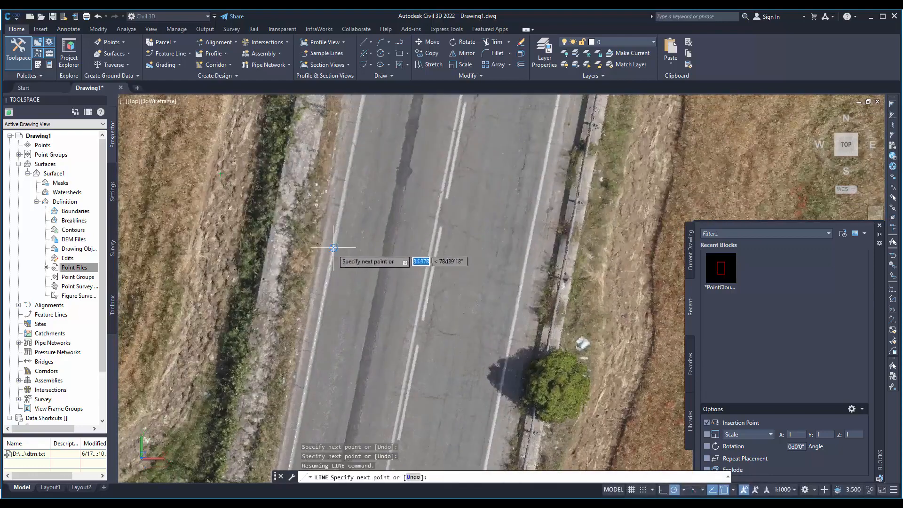
scroll(333, 248, "up", 5)
scroll(334, 248, "up", 3)
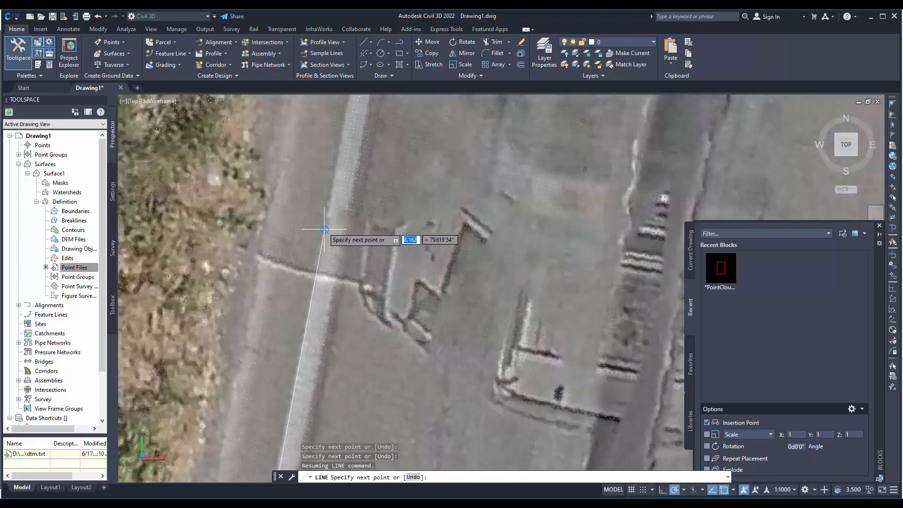
left_click(325, 226)
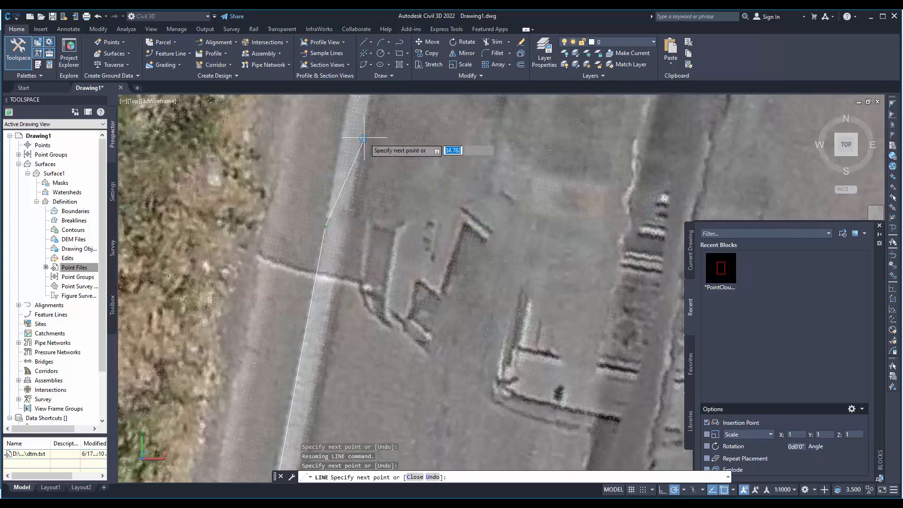
Step: Continue the line northward with further segments along the white edge marking past the dark pavement patch, and finish it
scroll(376, 188, "up", 5)
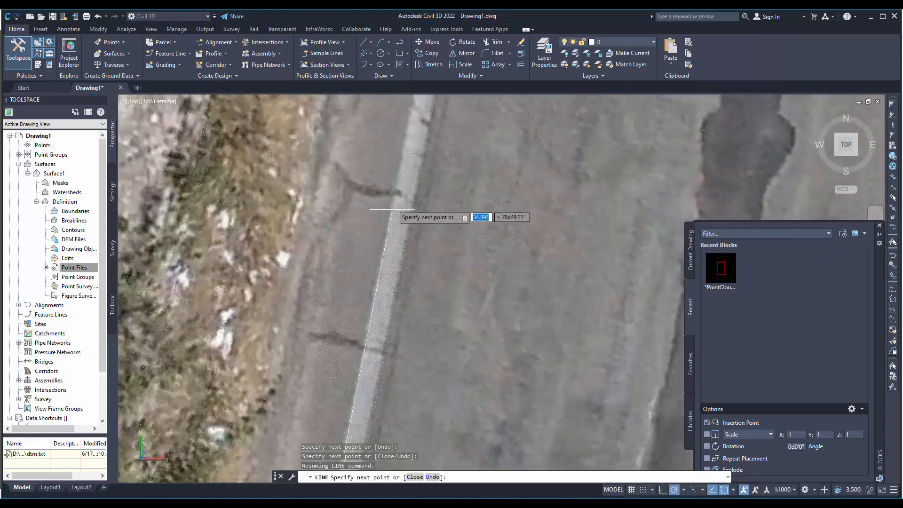
left_click(402, 158)
middle_click_drag(463, 131, 566, 101)
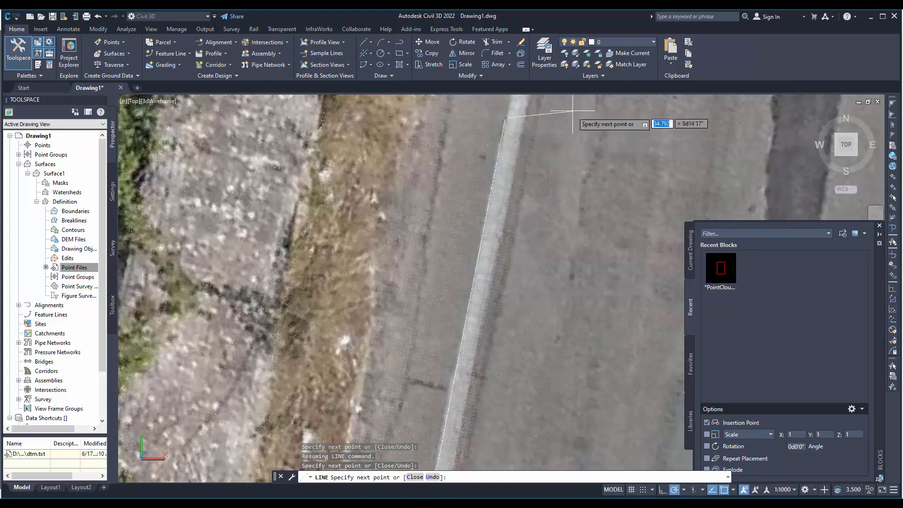
mouse_move(505, 118)
middle_mouse_down()
mouse_move(477, 207)
mouse_move(449, 241)
middle_mouse_up()
left_click(446, 122)
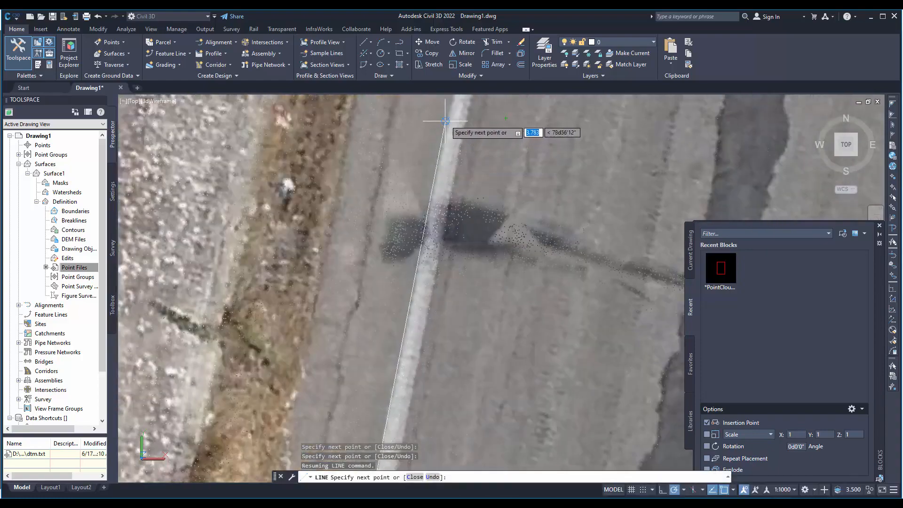
middle_click_drag(444, 387, 445, 406)
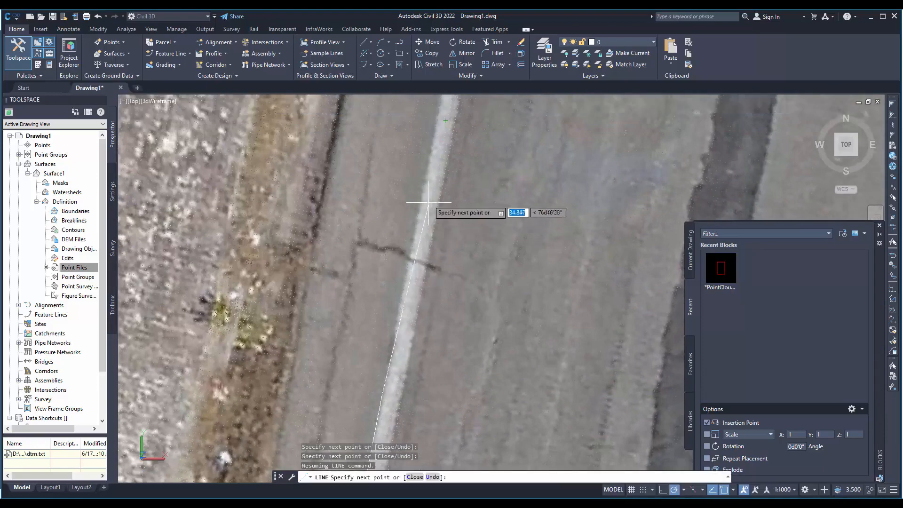
left_click(436, 120)
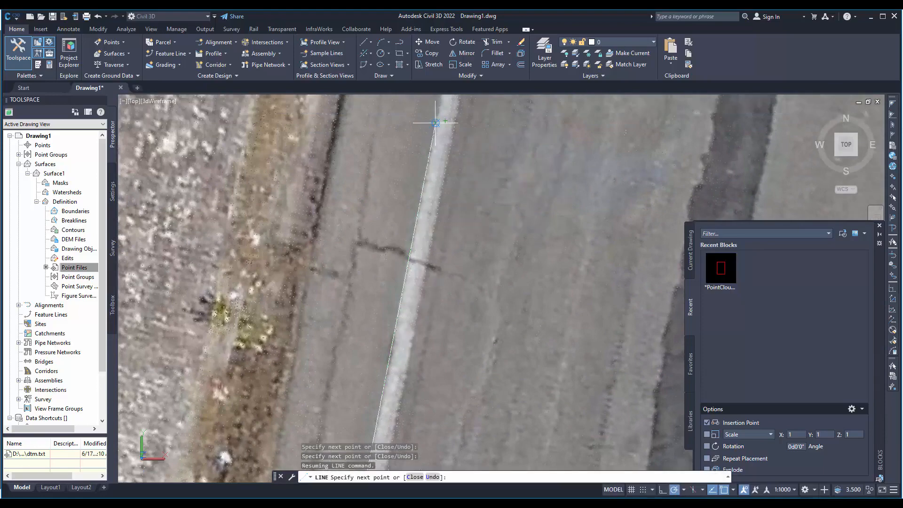
right_click(459, 218)
left_click(466, 228)
Step: Close the Blocks palette and bring the whole survey site into view
scroll(459, 244, "down", 3)
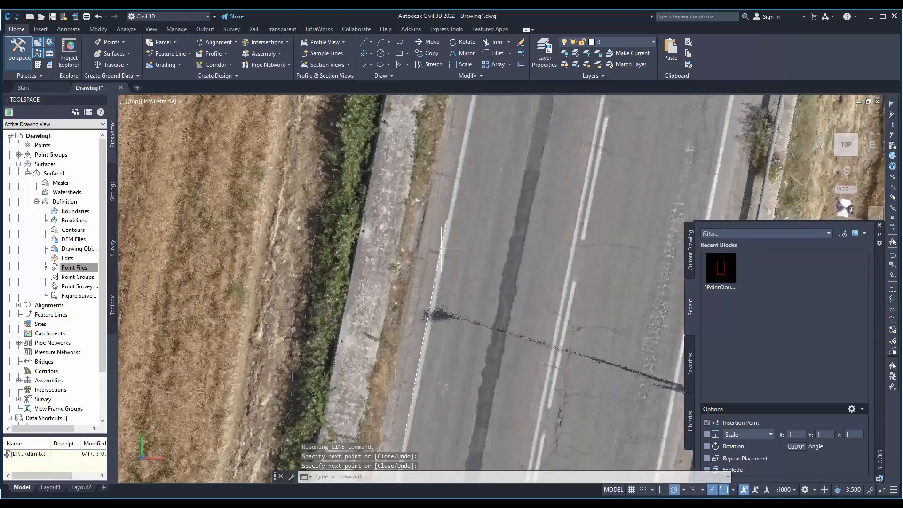
scroll(442, 249, "down", 3)
middle_click_drag(464, 343, 362, 271)
scroll(361, 271, "down", 1)
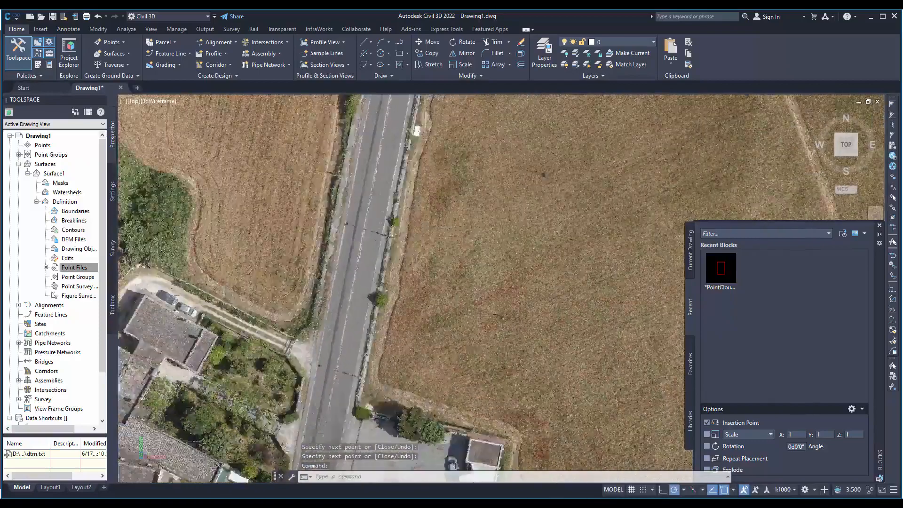
scroll(437, 321, "down", 1)
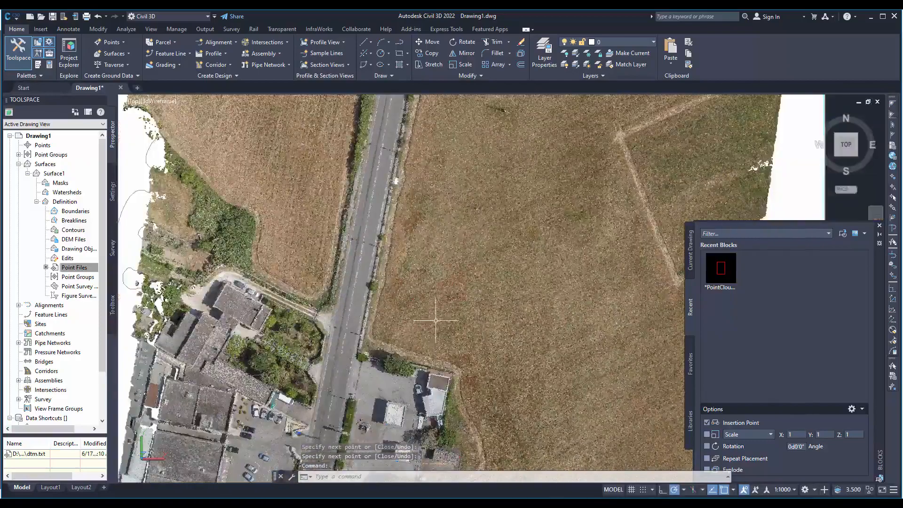
left_click(879, 225)
scroll(424, 301, "down", 4)
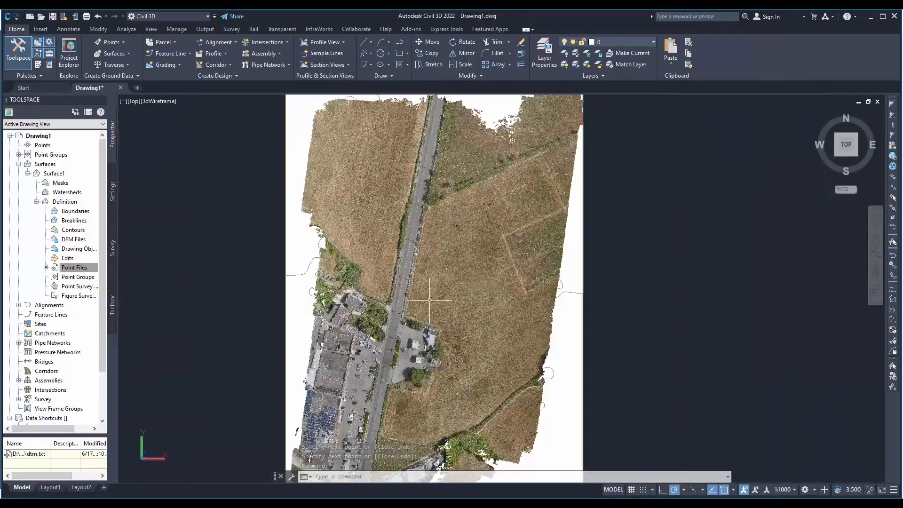
Step: Examine in 3D how the point cloud, the surface and the traced line lie relative to the flat orthophoto
middle_click_drag(483, 342, 565, 224, "shift")
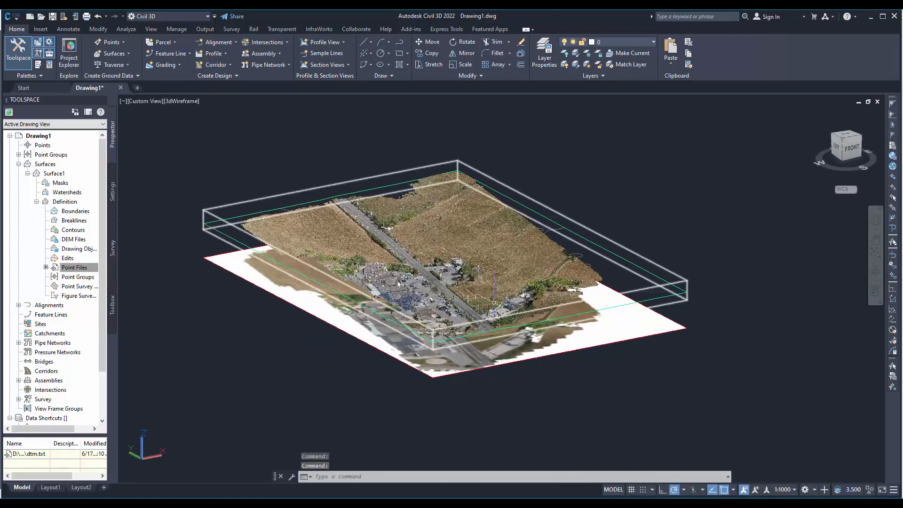
scroll(387, 227, "up", 8)
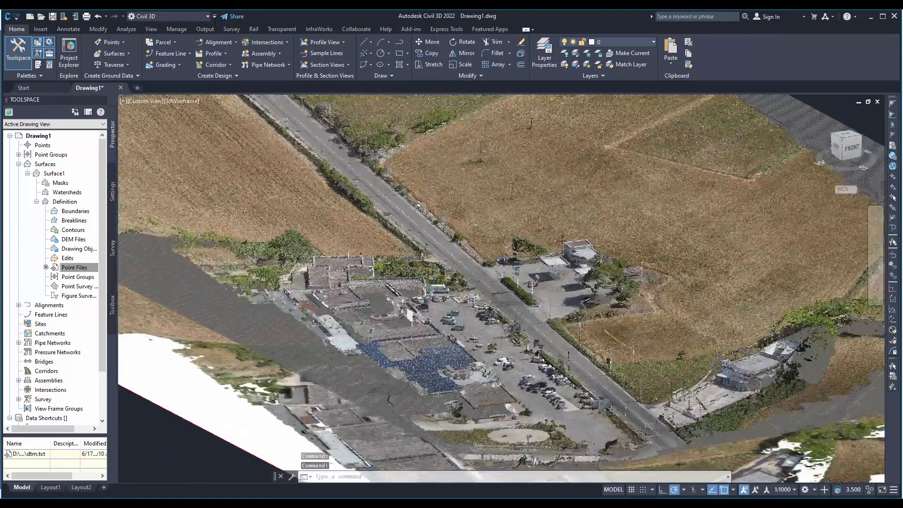
scroll(386, 228, "up", 8)
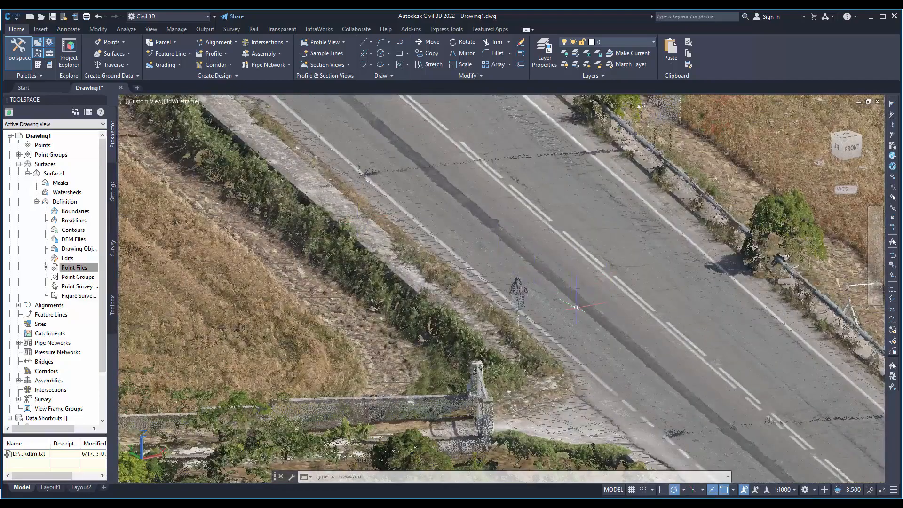
middle_click_drag(538, 261, 496, 286, "shift")
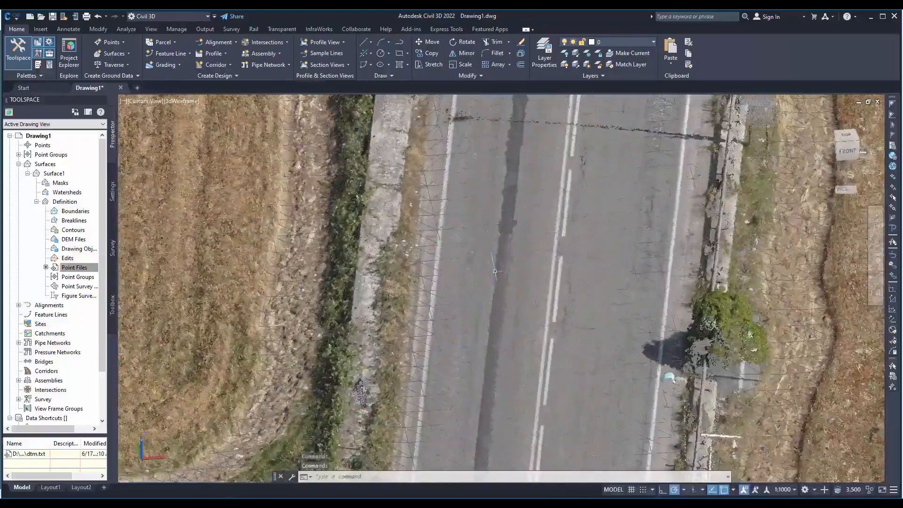
scroll(494, 274, "down", 4)
scroll(495, 272, "down", 8)
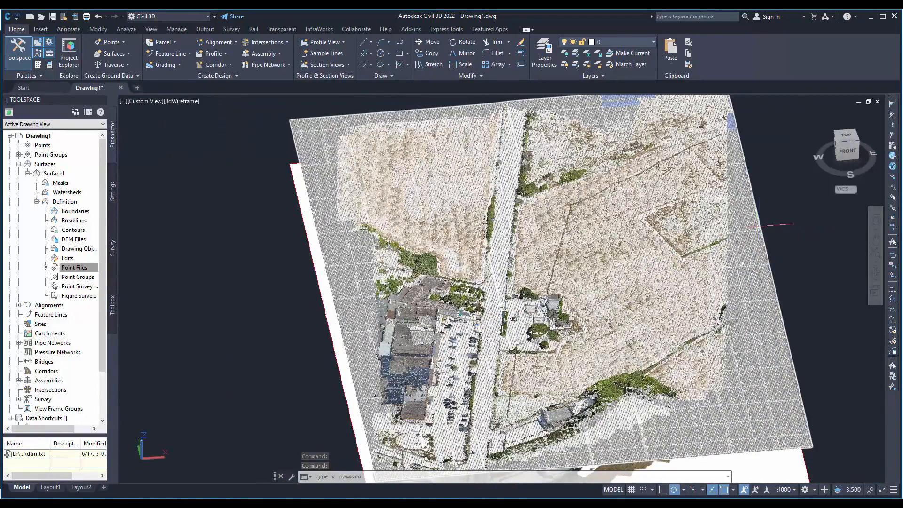
key("Escape")
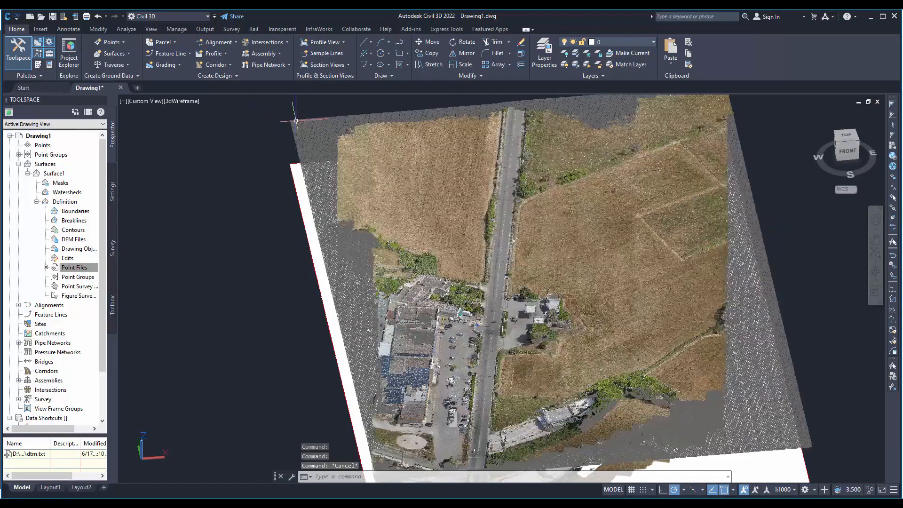
left_click(295, 121)
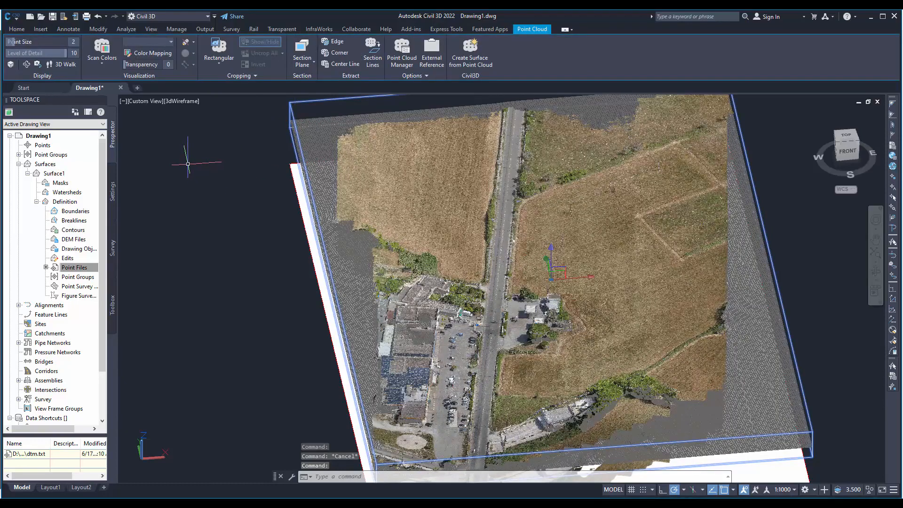
key("Escape")
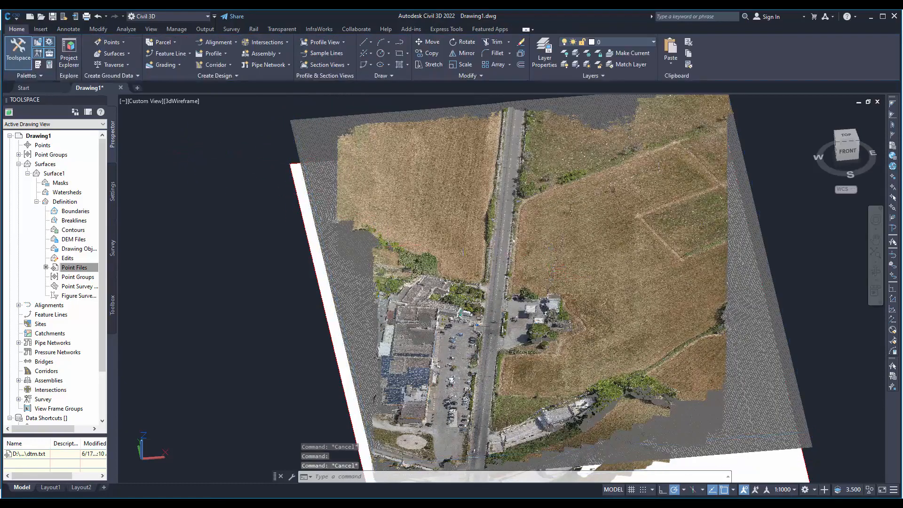
Step: Drape the orthophoto image PointCloud_2021_06_15-20_42_44 over Surface1, keeping the proposed render material name
left_click(50, 166)
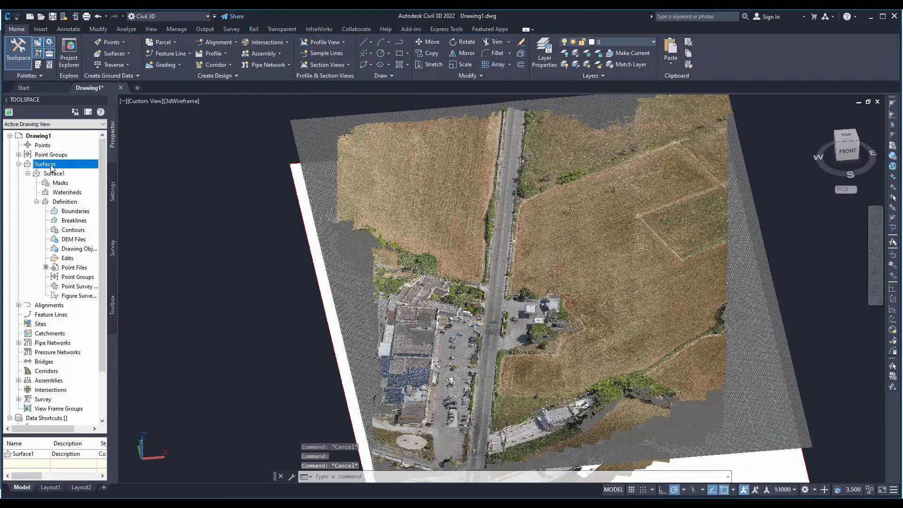
scroll(300, 164, "up", 5)
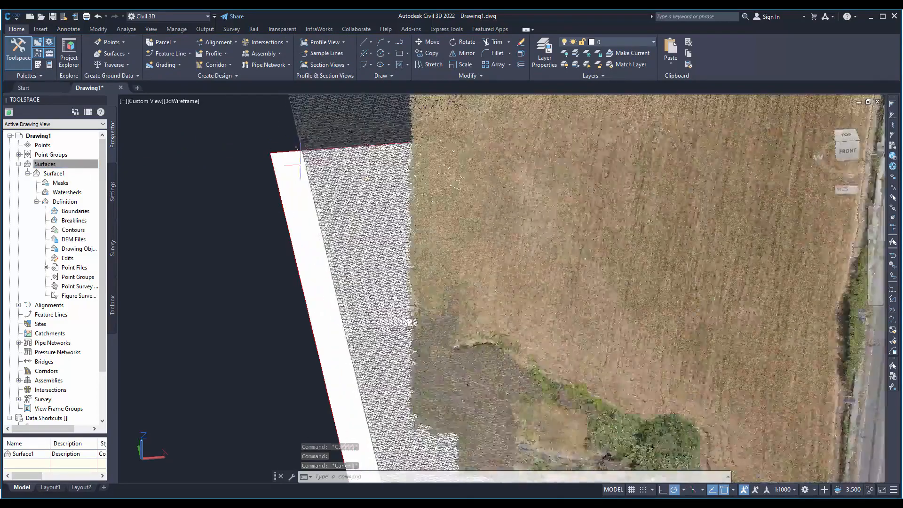
scroll(299, 164, "up", 1)
left_click(324, 181)
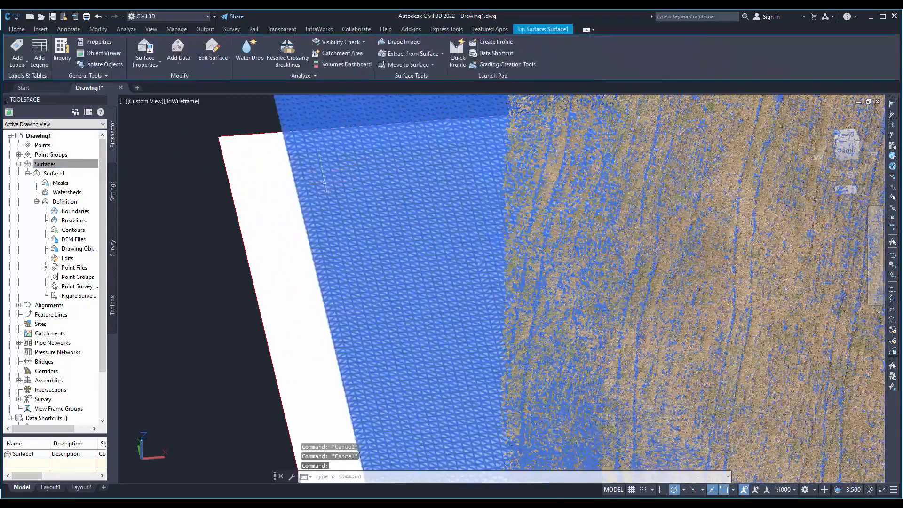
left_click(410, 42)
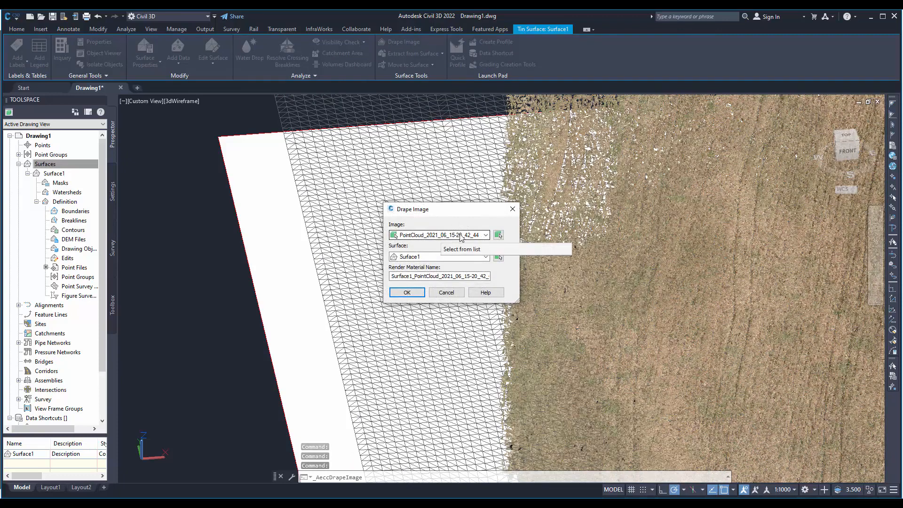
left_click(408, 293)
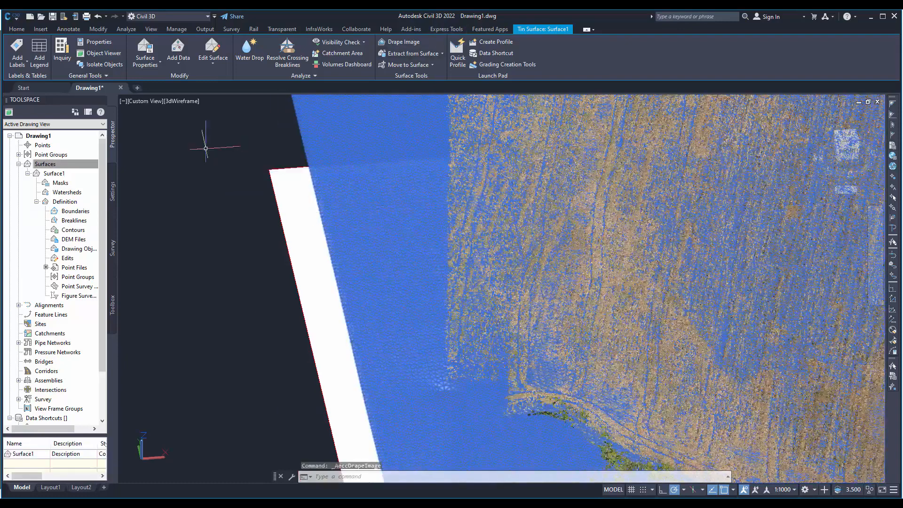
left_click(195, 209)
key("Escape")
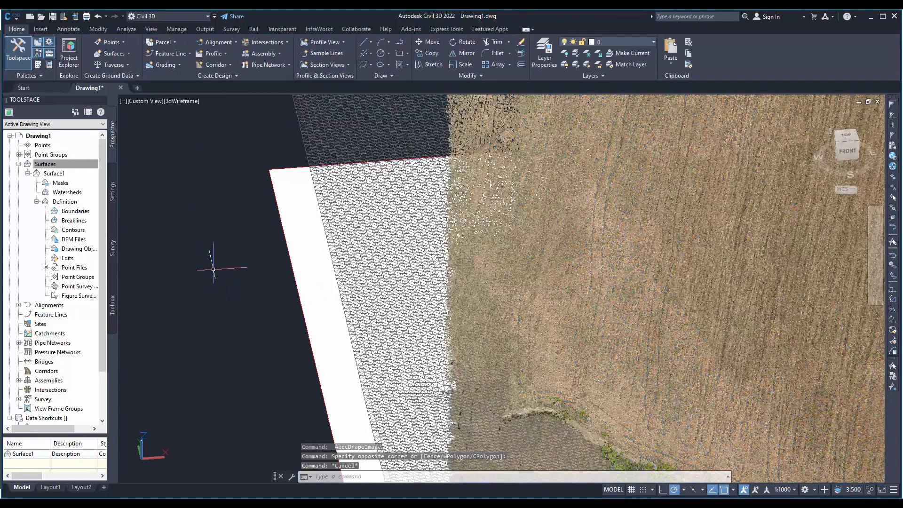
Step: Set the visual style to Realistic and examine the draped surface around the buildings, road and fields
left_click(167, 112)
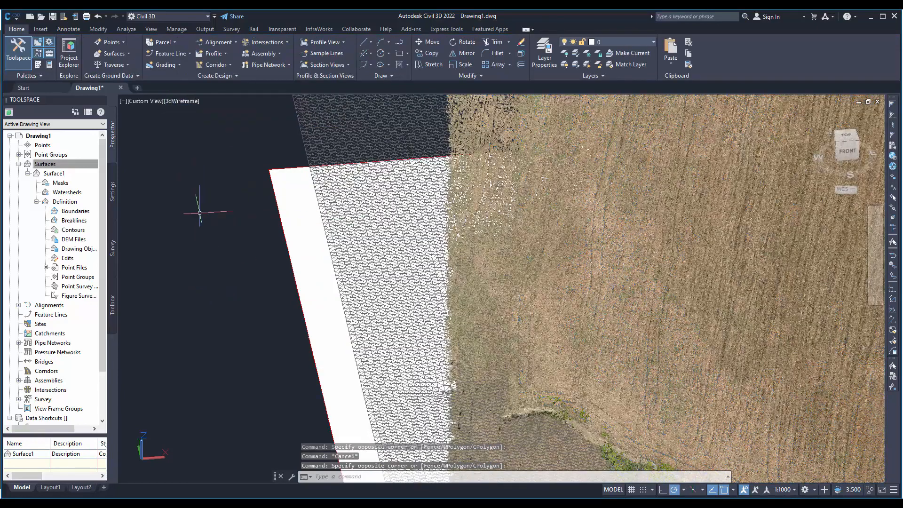
left_click(184, 100)
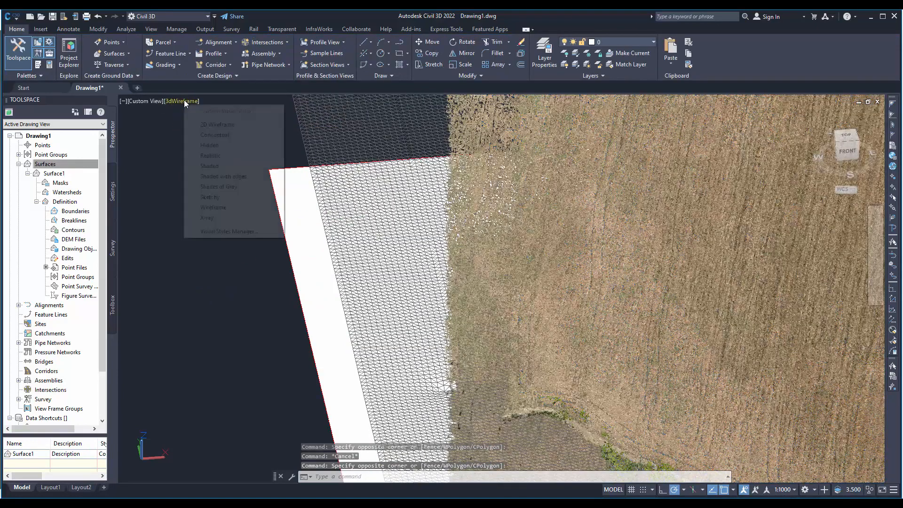
left_click(229, 156)
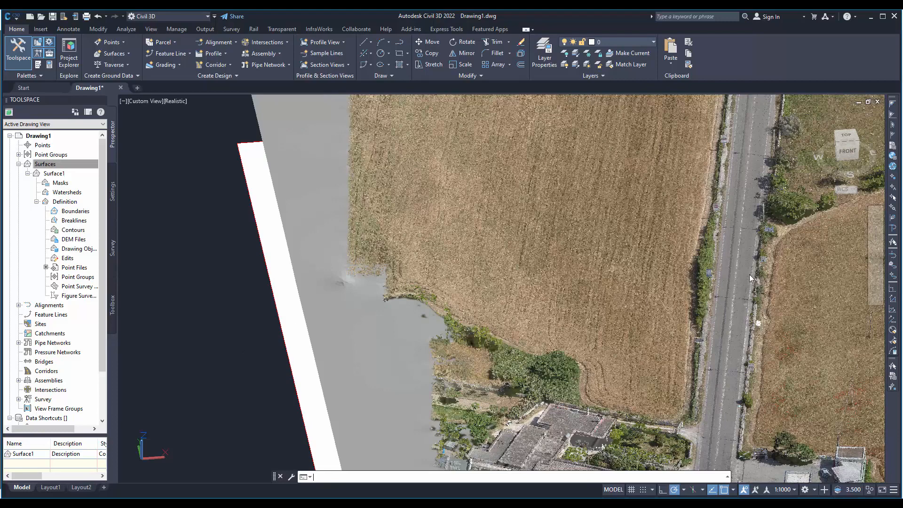
left_click(732, 317)
scroll(733, 317, "down", 5)
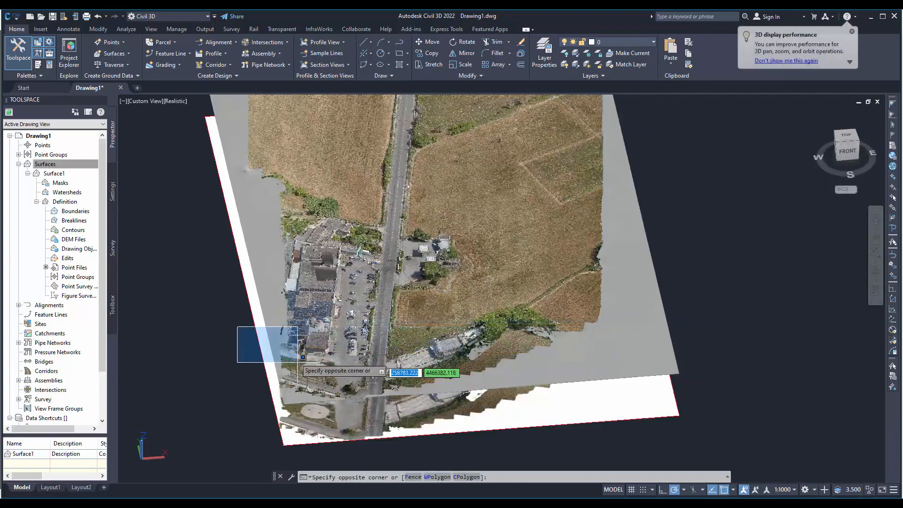
left_click(303, 357)
middle_click_drag(198, 337, 208, 377)
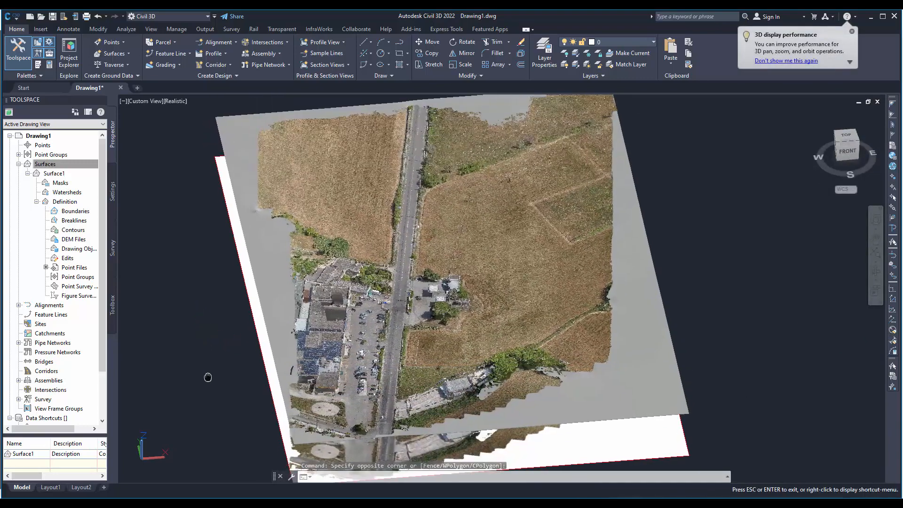
scroll(420, 308, "up", 5)
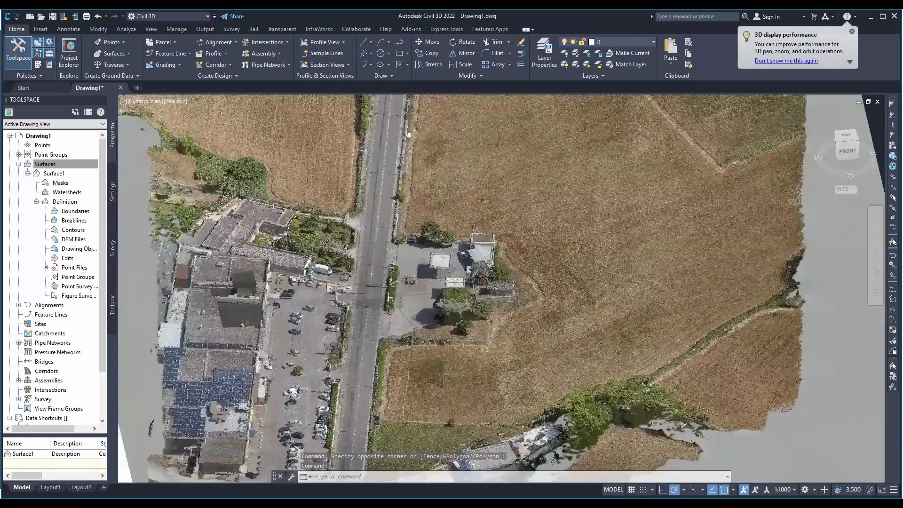
Step: Examine the draped surface and point cloud closely along the road, the roadside walls and the edge of the field
scroll(413, 320, "up", 10)
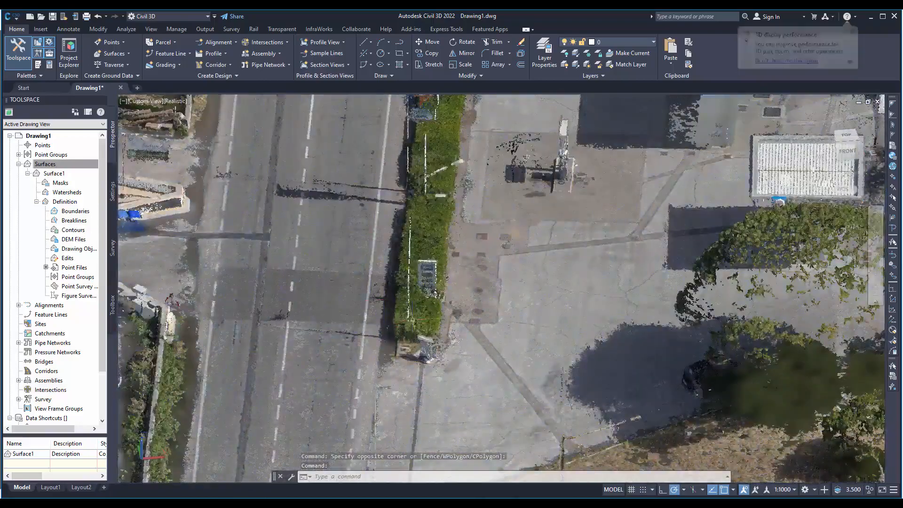
middle_click_drag(414, 319, 511, 344, "shift")
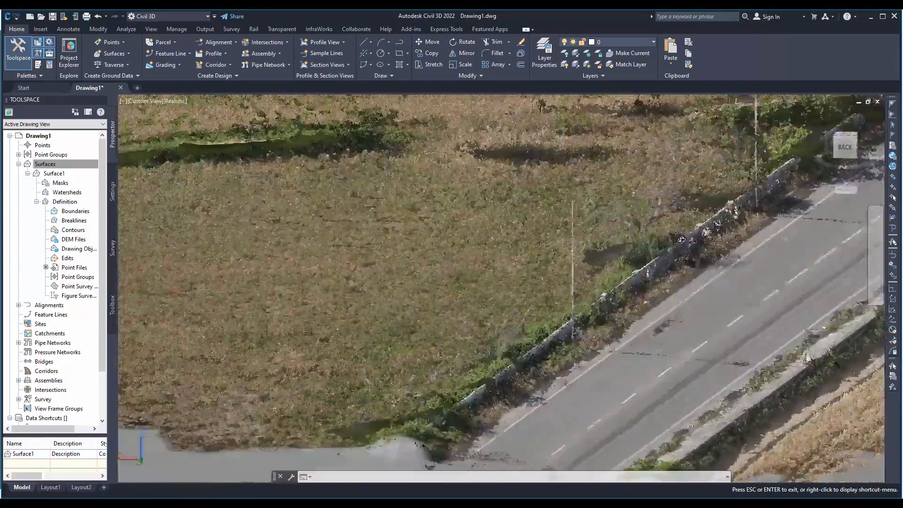
key("Escape")
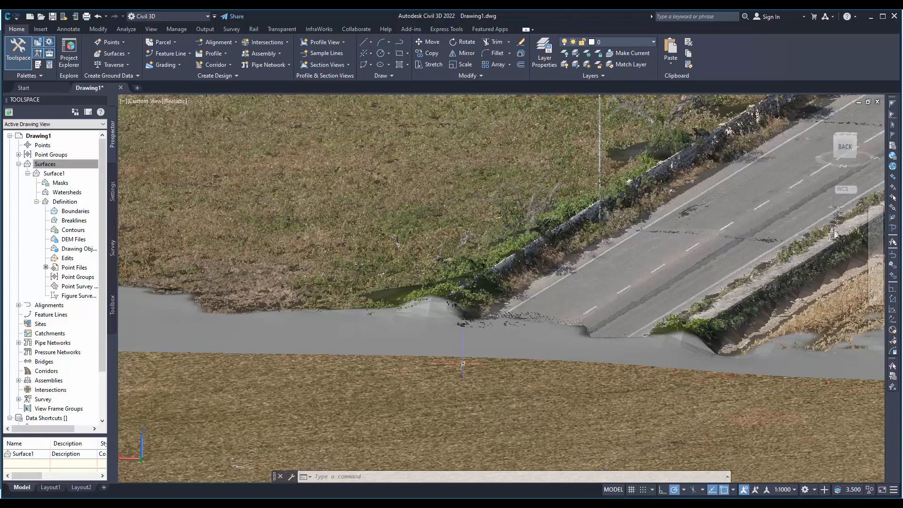
mouse_move(460, 371)
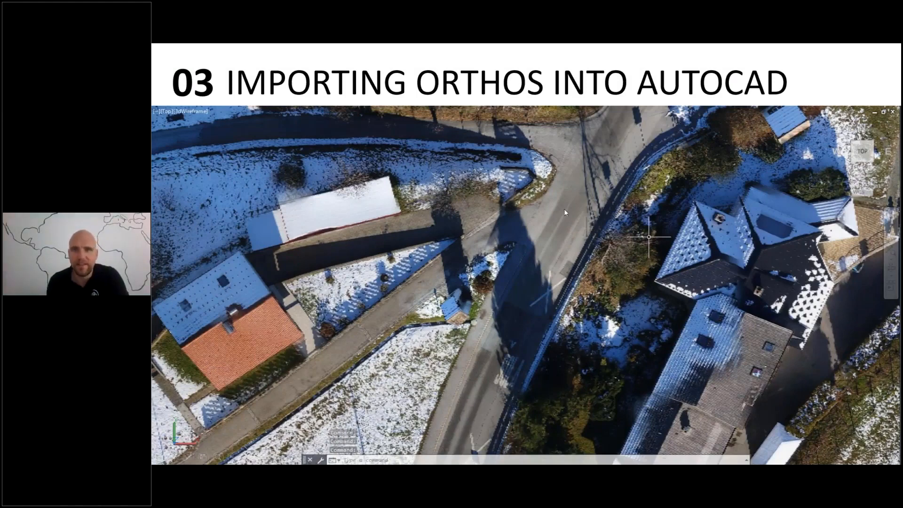
key("Right")
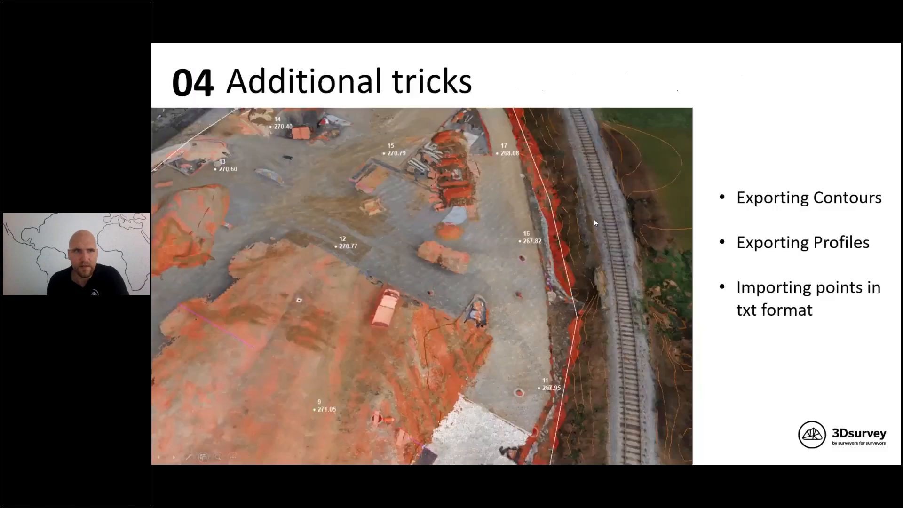
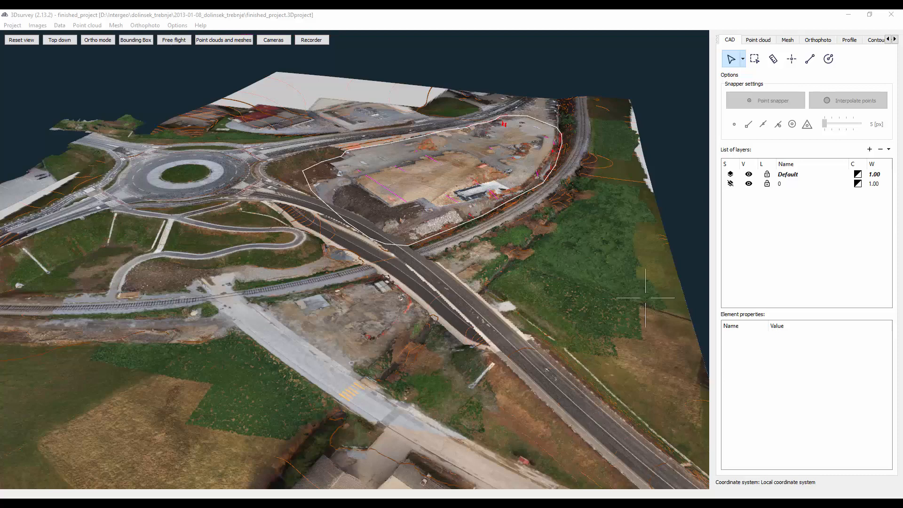
Step: In 3Dsurvey's finished_project, bring up the Contour Lines_0.5 set and turn on the height labels of its contours
left_click(479, 217)
key("Escape")
left_click(877, 41)
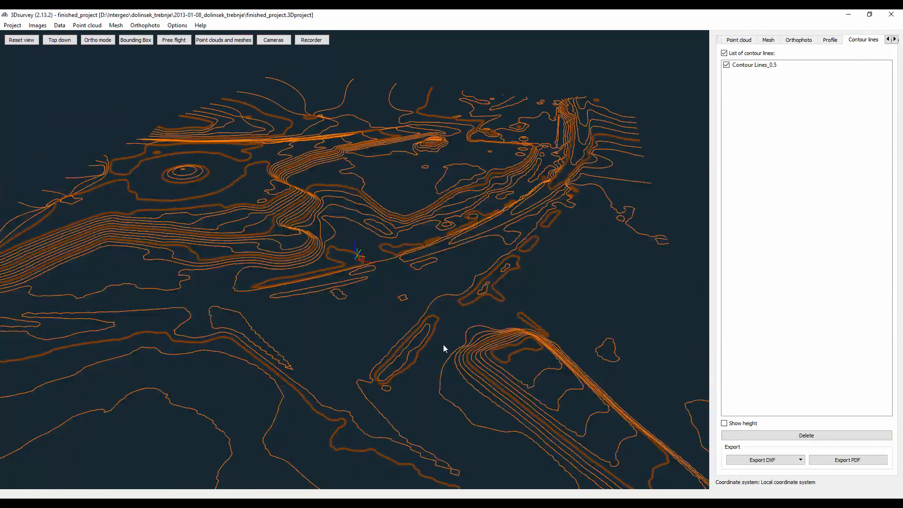
left_click_drag(376, 362, 403, 361)
left_click_drag(385, 255, 516, 354)
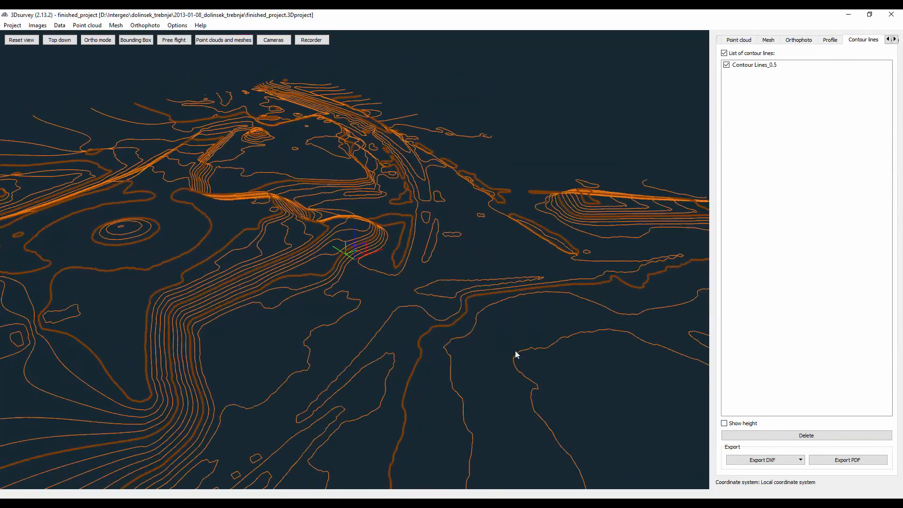
left_click(725, 424)
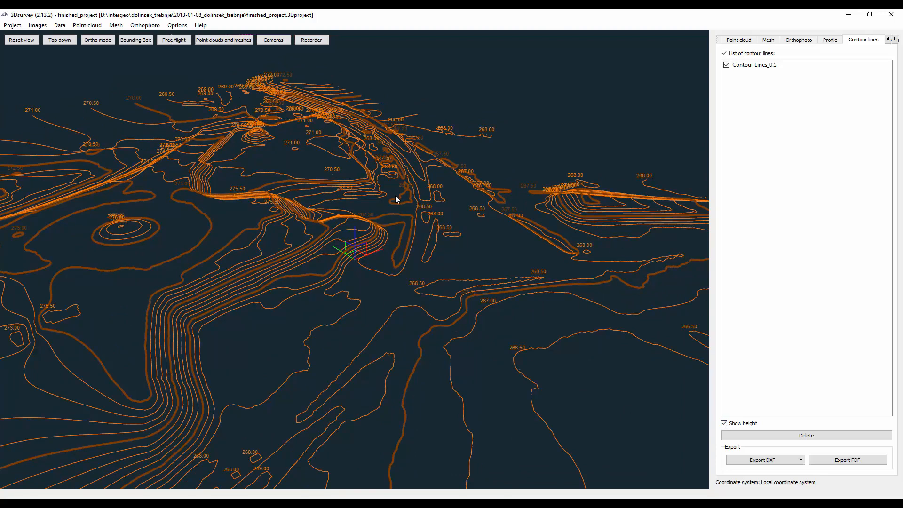
Step: Export the contour lines as a 2D DXF file named contours_2D in the project's results folder
left_click(775, 463)
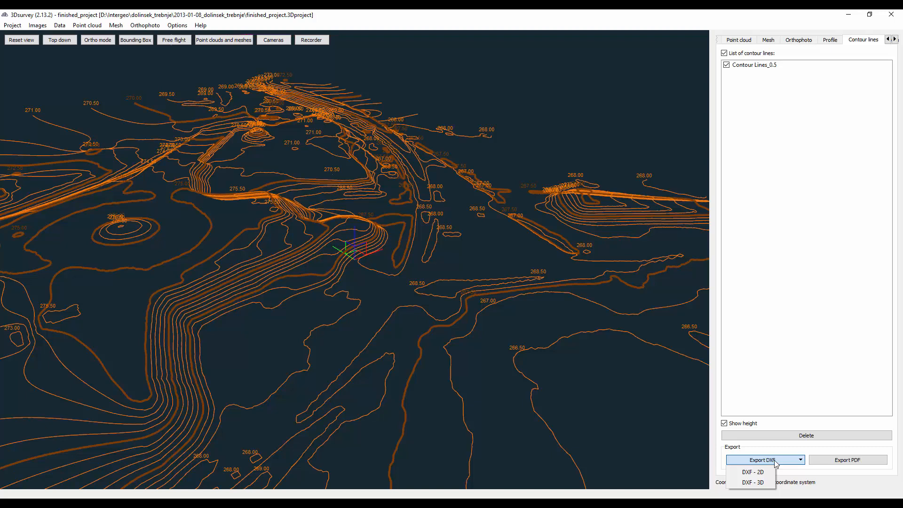
left_click(753, 472)
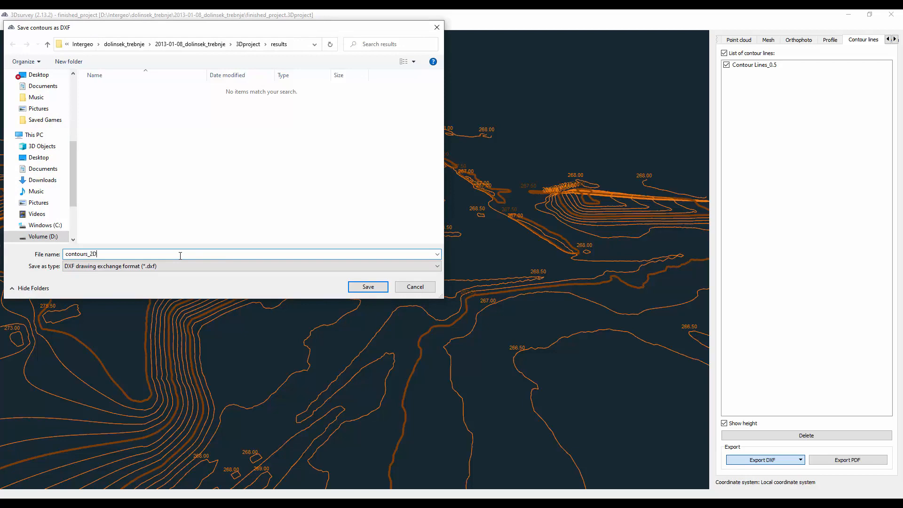
key("Return")
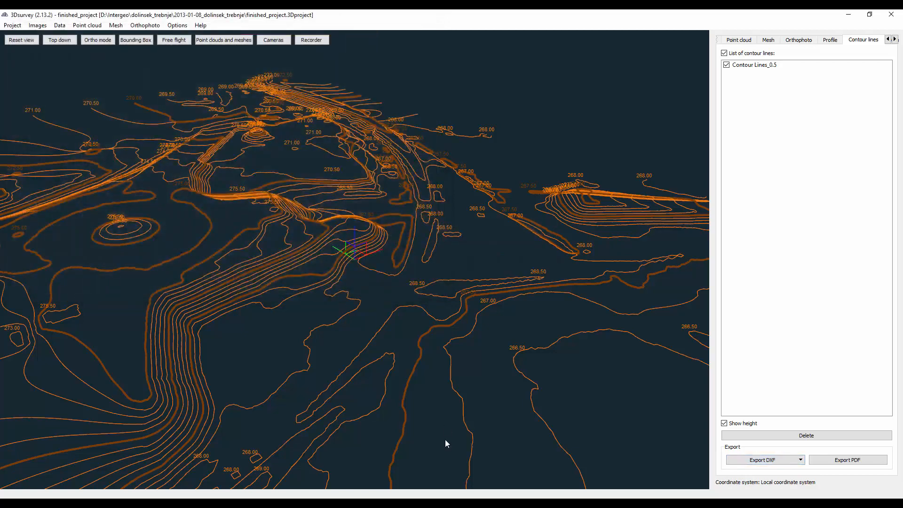
Step: Switch to the empty Civil 3D drawing and start the Insert command to choose a file to insert
mouse_move(495, 498)
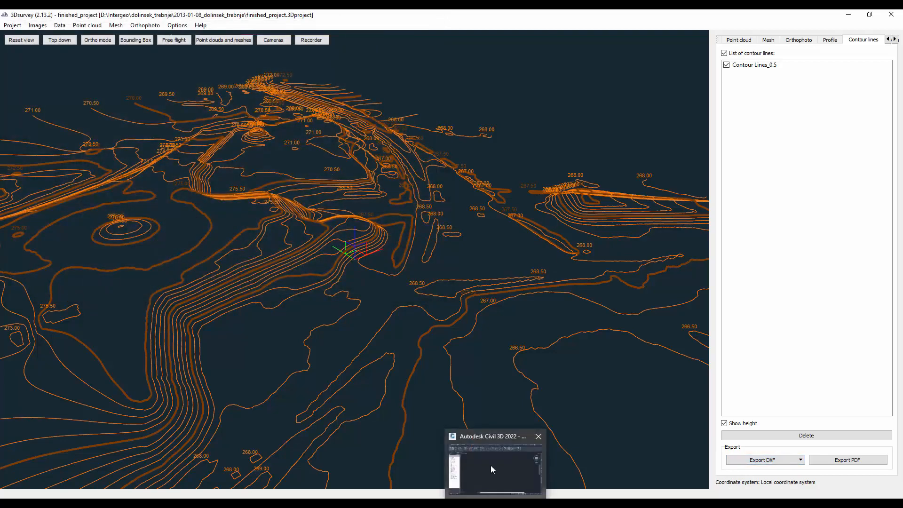
left_click(491, 464)
left_click_drag(323, 273, 437, 342)
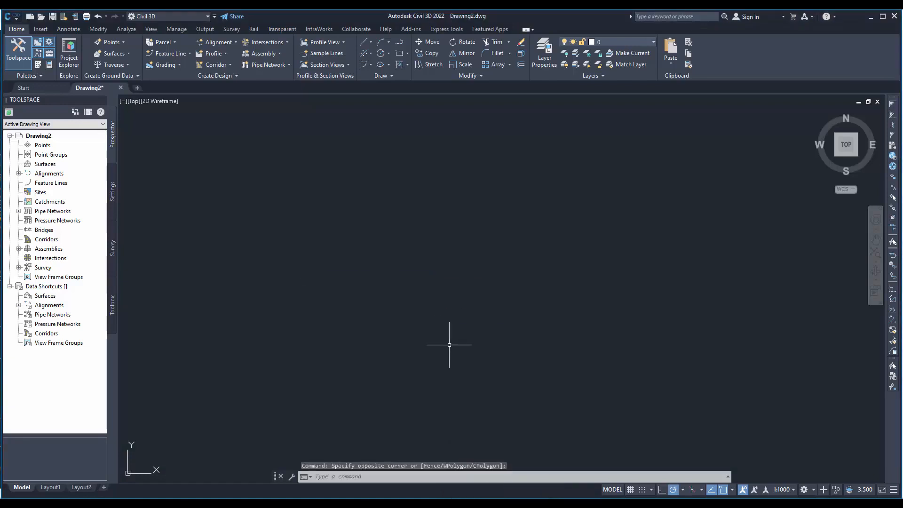
type("insert")
key("Return")
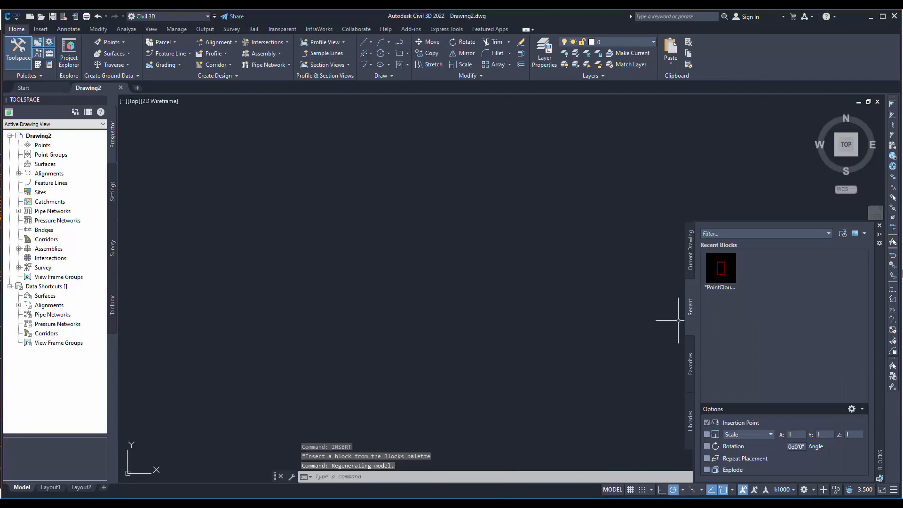
left_click(843, 233)
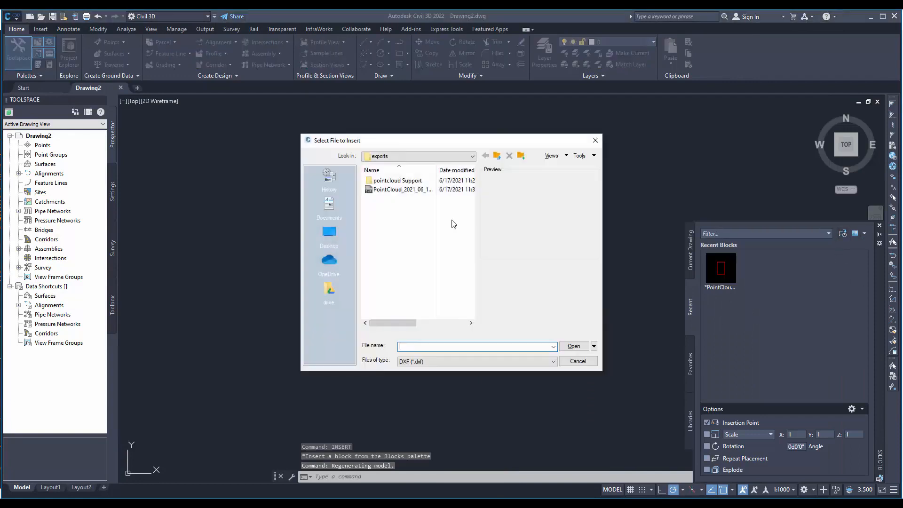
Step: Insert contours_2D.dxf from the results folder of the dolinsek_trebnje 3Dproject at insertion point 0,0
left_click(497, 156)
left_click(498, 156)
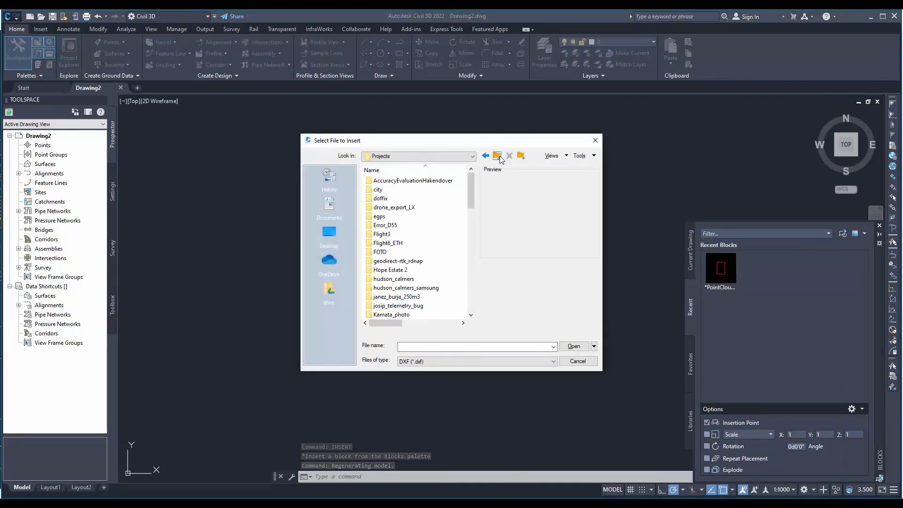
left_click(497, 157)
double_click(391, 218)
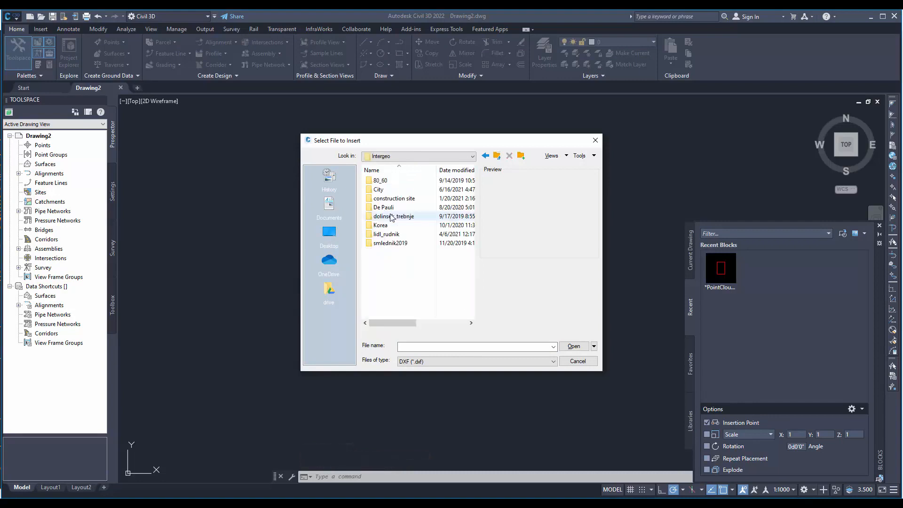
double_click(403, 217)
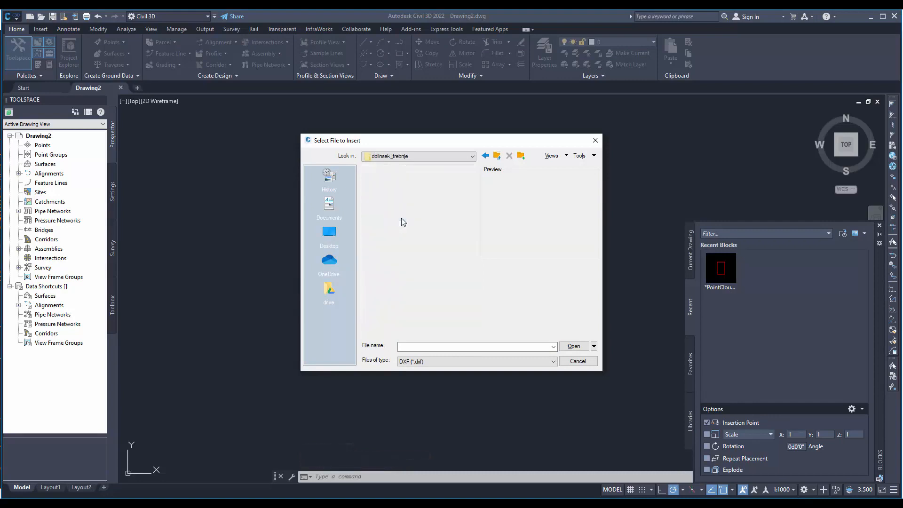
double_click(402, 182)
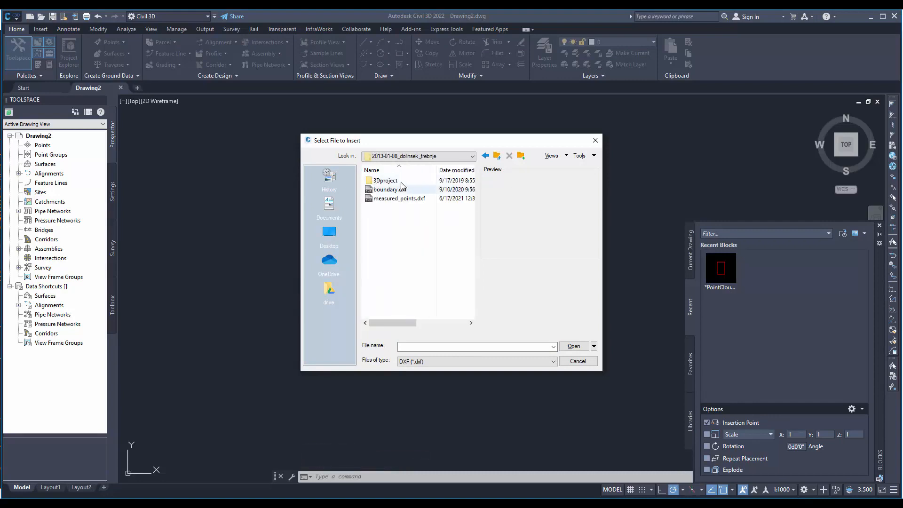
double_click(398, 181)
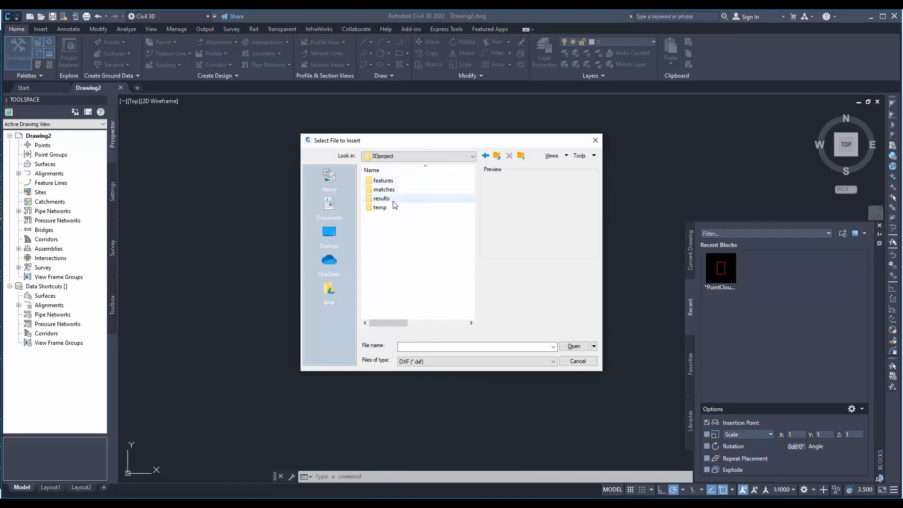
left_click(393, 201)
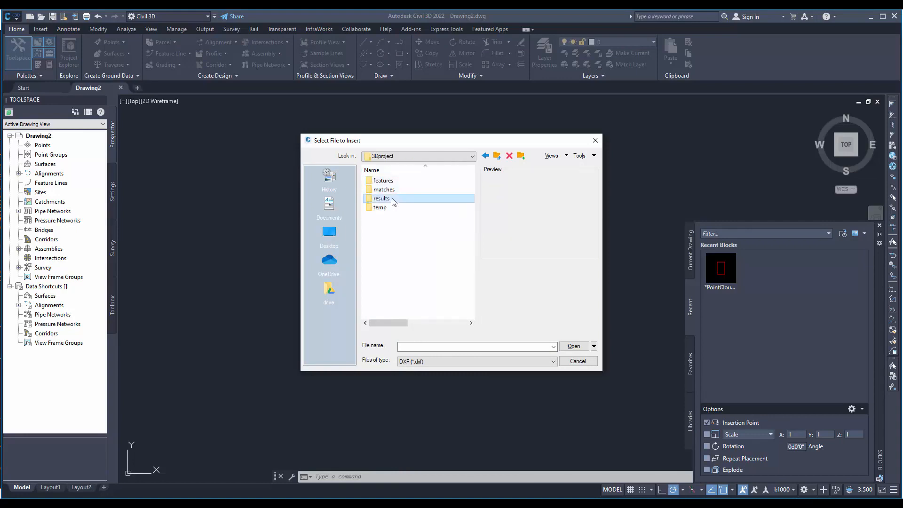
double_click(394, 199)
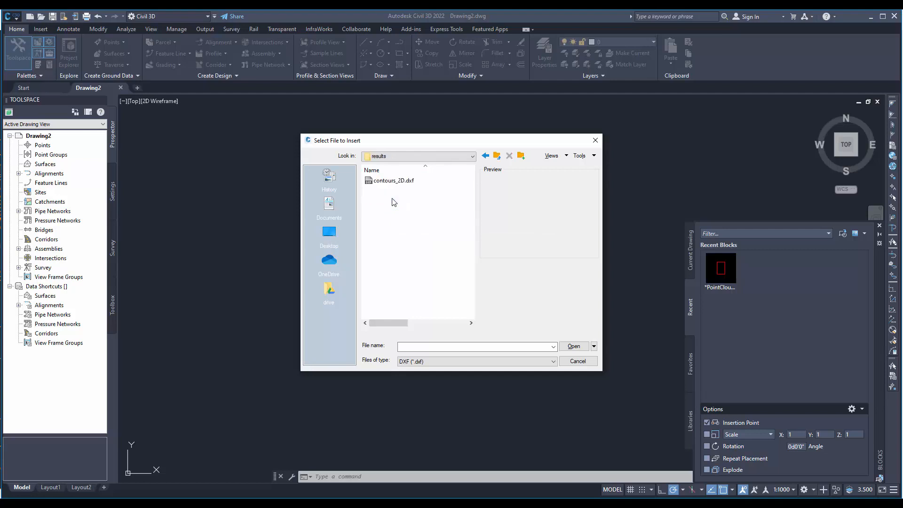
double_click(394, 182)
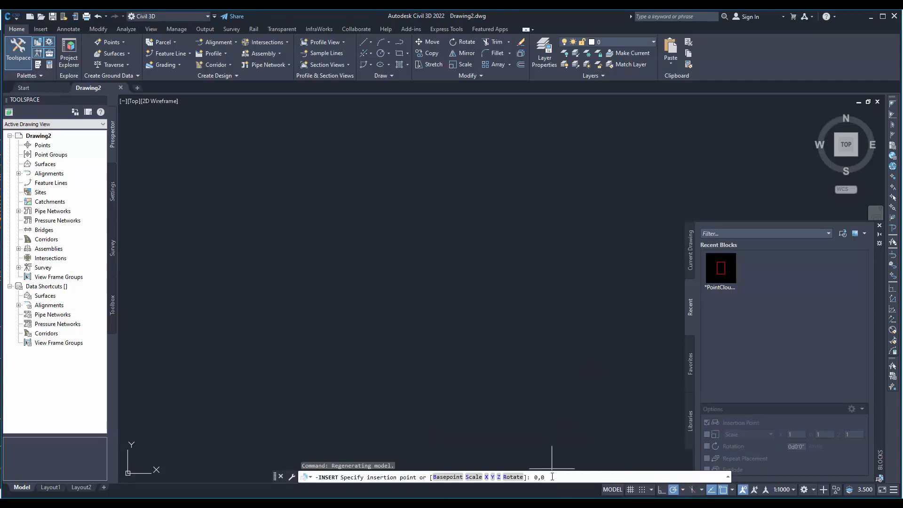
key("Return")
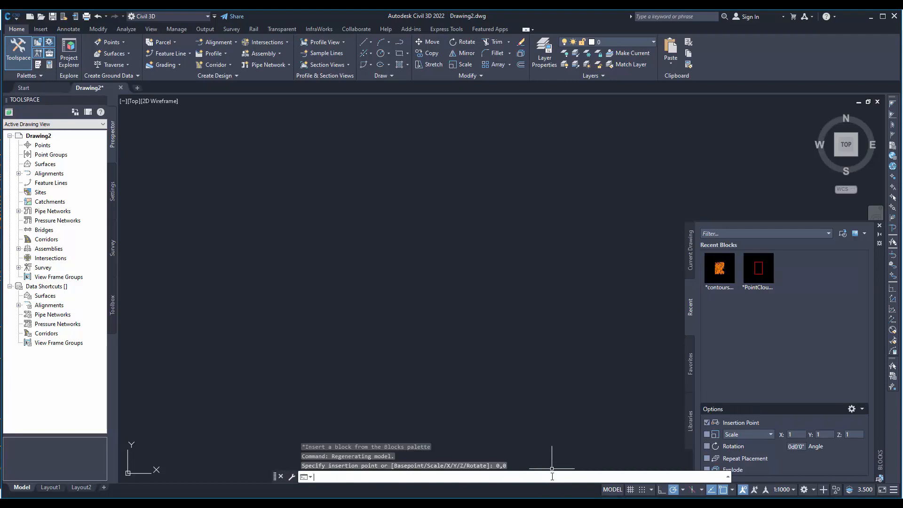
Step: Zoom to the drawing extents to view the inserted 2D contours
type("z")
key("Return")
key("Return")
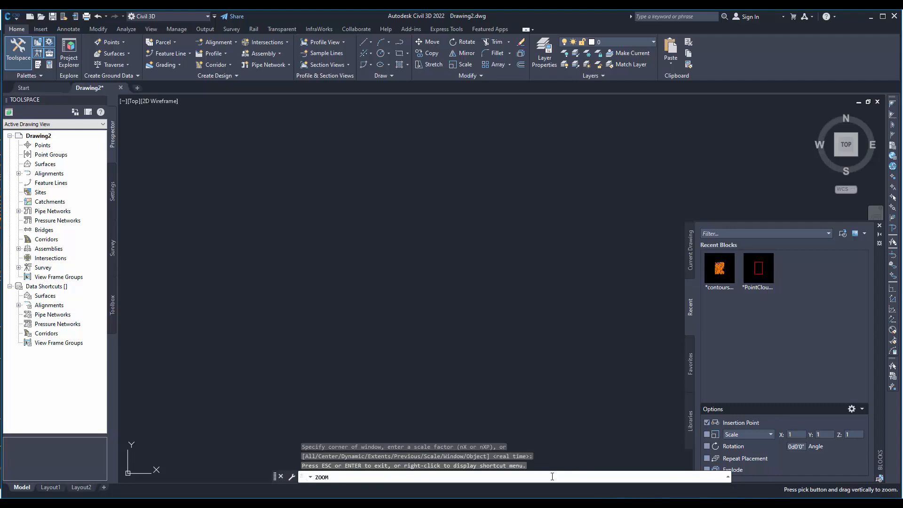
key("Escape")
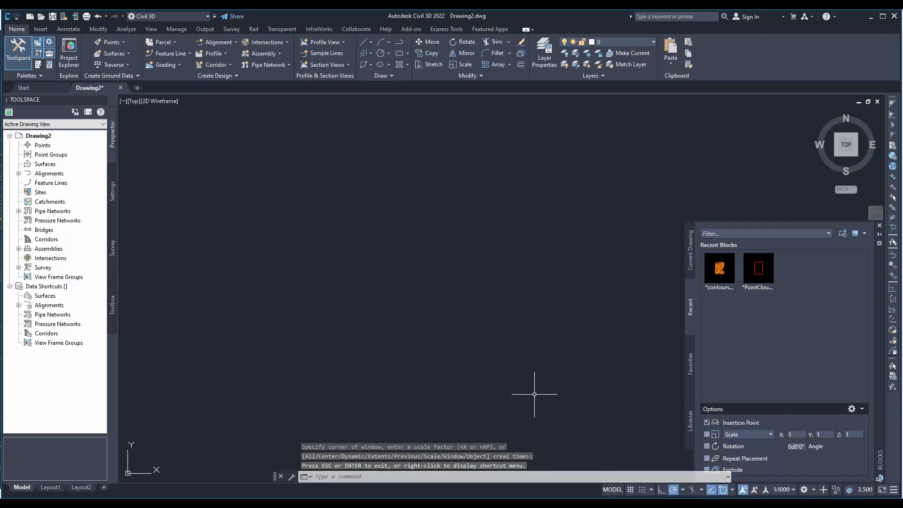
left_click(426, 480)
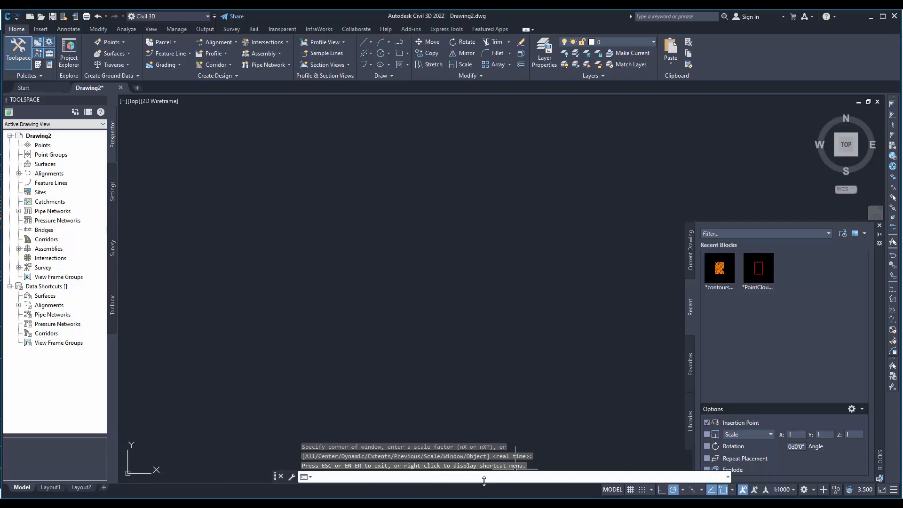
key("Return")
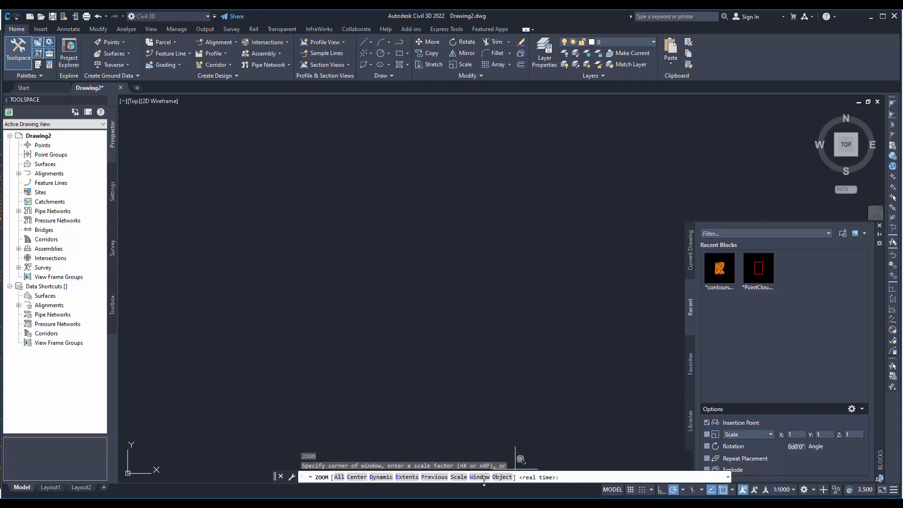
type("e")
key("Return")
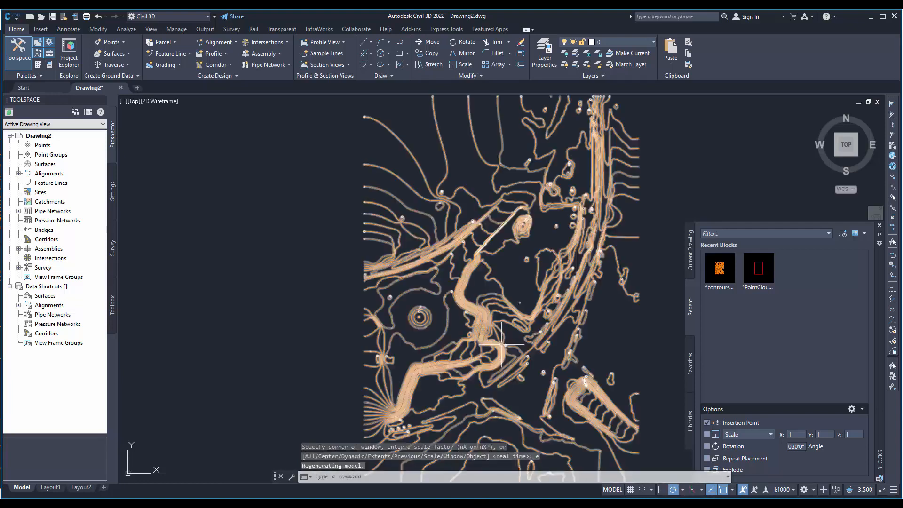
Step: Inspect the inserted 2D contours from a tilted view and erase them from the drawing
middle_click_drag(504, 325, 382, 322)
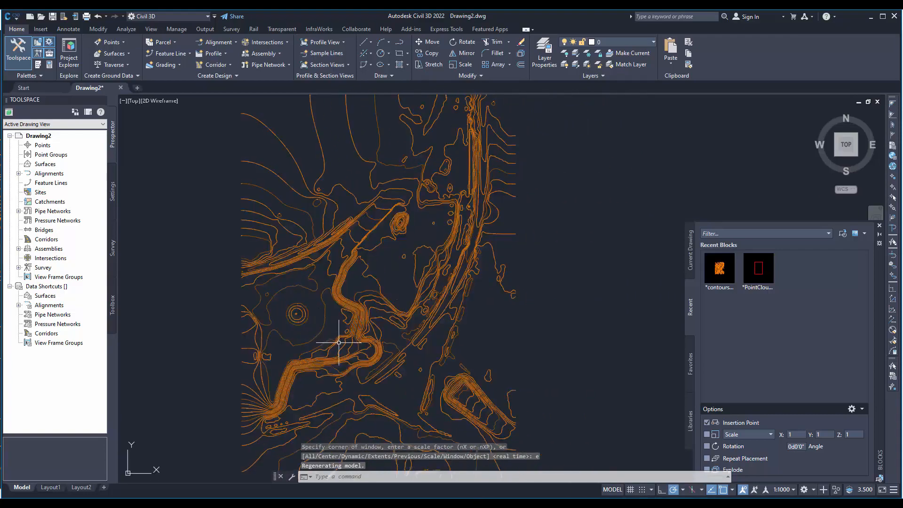
mouse_move(311, 329)
middle_mouse_down()
mouse_move(329, 347)
mouse_move(392, 360)
mouse_move(409, 202)
mouse_move(392, 347)
middle_mouse_up()
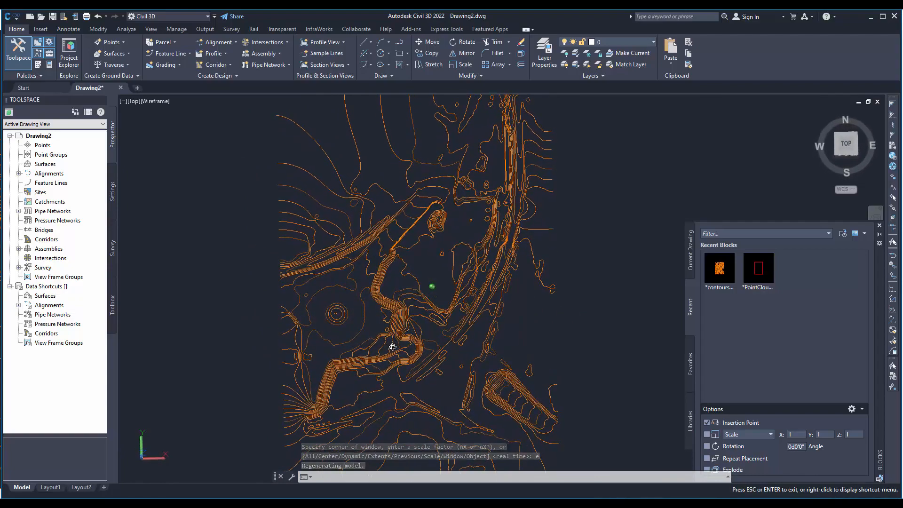
left_click(455, 375)
key("Delete")
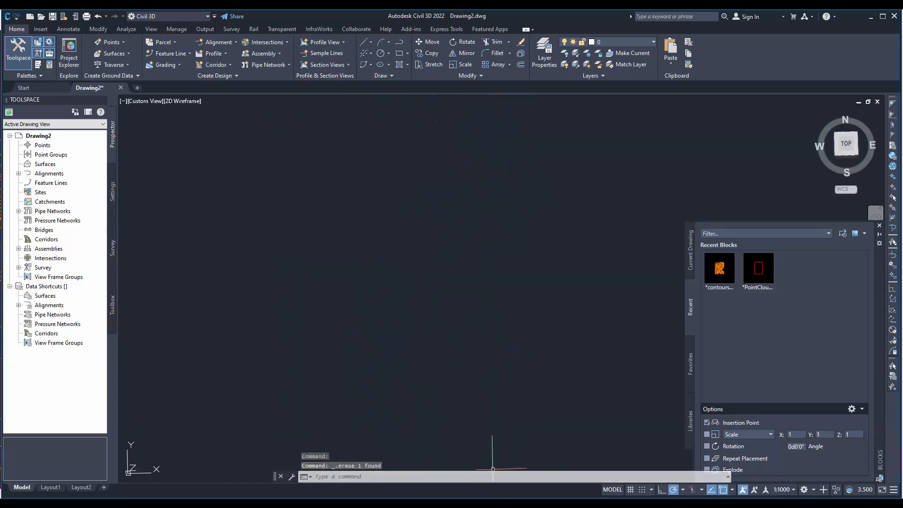
Step: Switch to 3Dsurvey, export the contour lines as a 3D DXF named contours_3D.dxf in the results folder, and return to Civil 3D
mouse_move(496, 503)
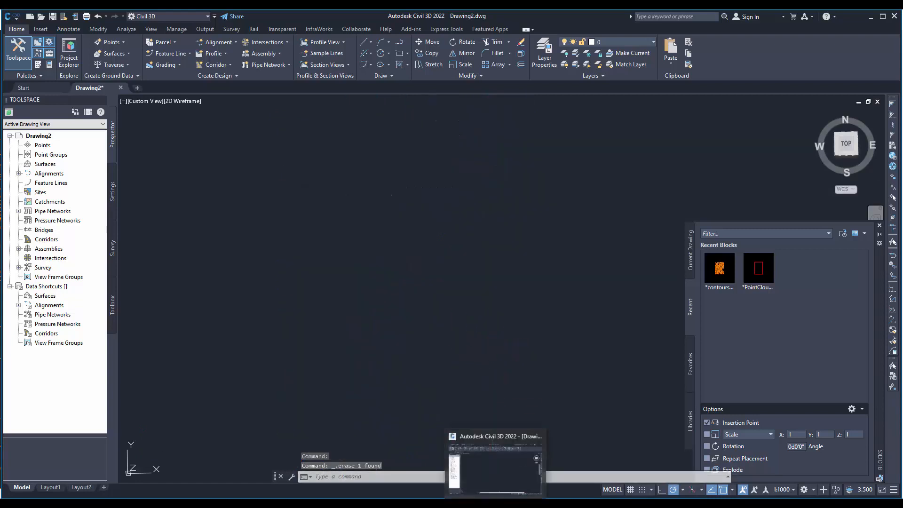
mouse_move(386, 504)
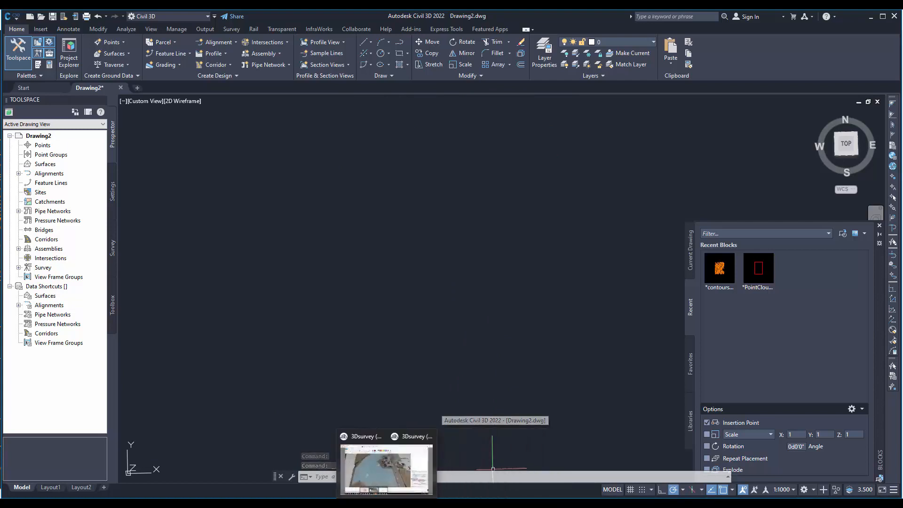
left_click(383, 464)
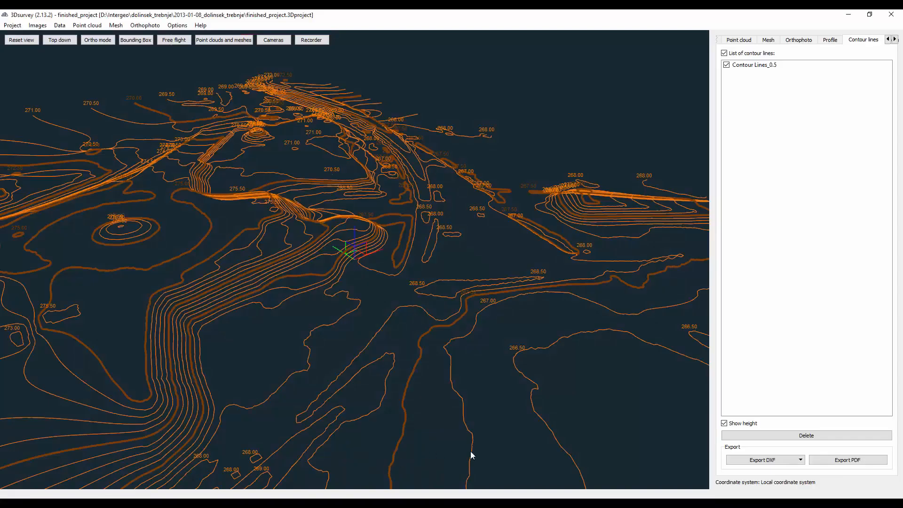
left_click(801, 460)
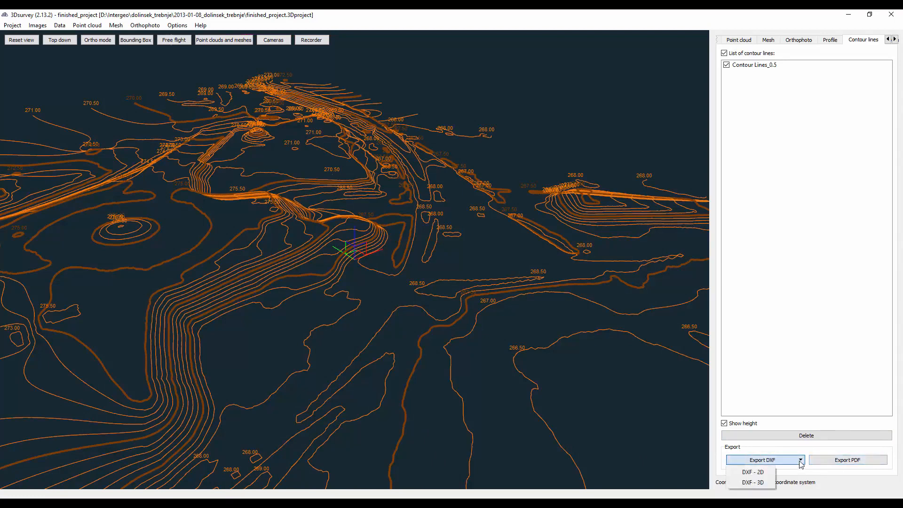
left_click(751, 482)
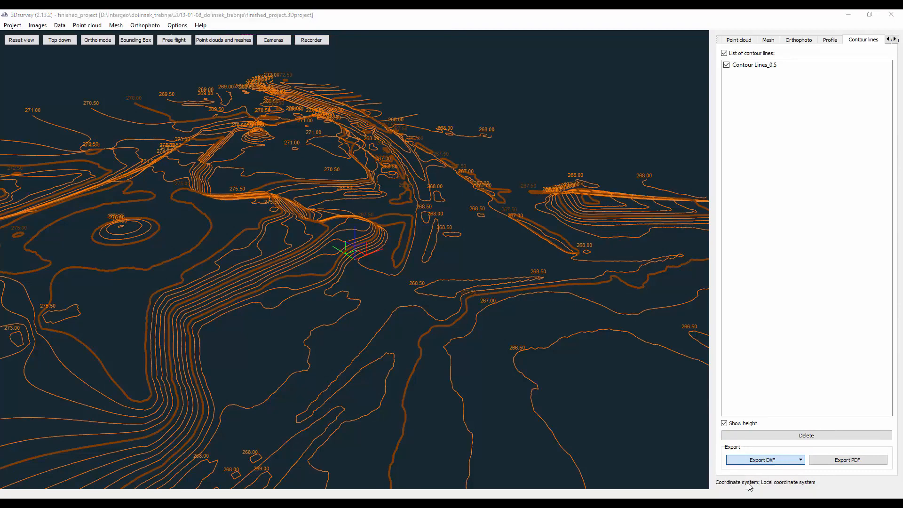
left_click(117, 93)
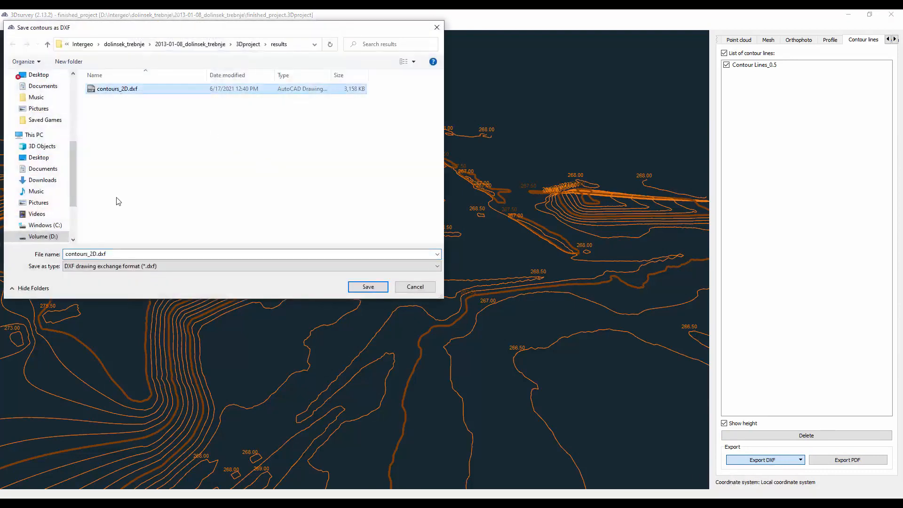
left_click(95, 254)
left_click(93, 254)
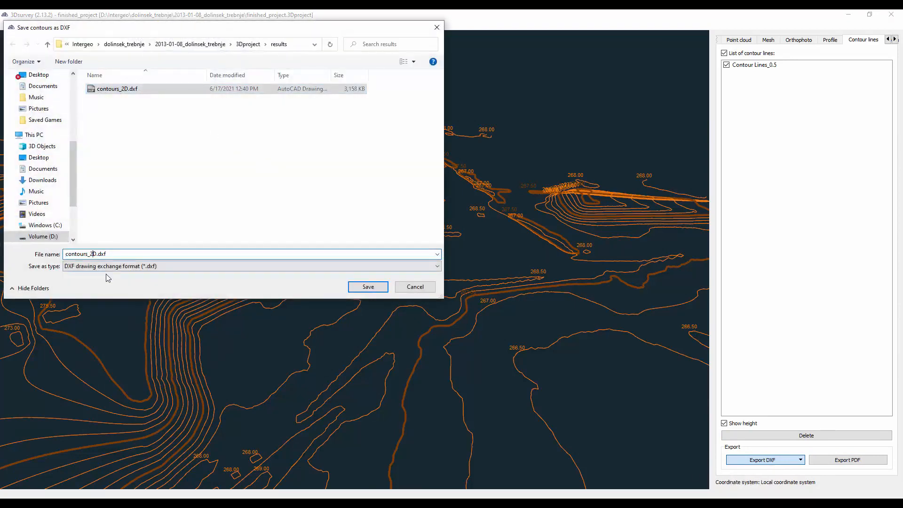
key("BackSpace")
type("3")
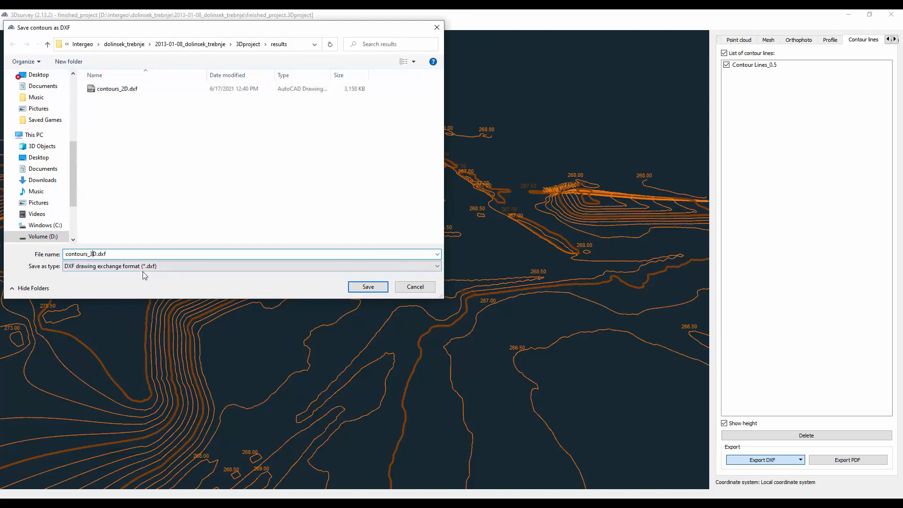
left_click(353, 285)
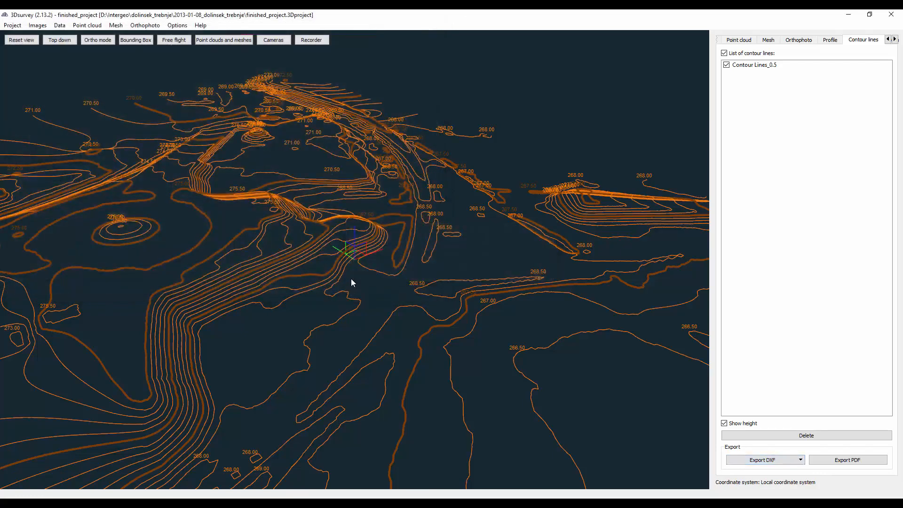
left_click(335, 503)
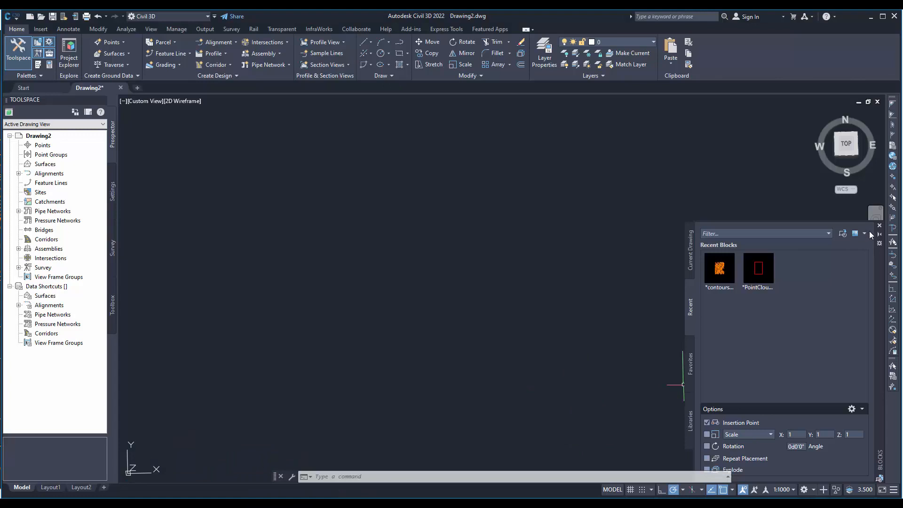
left_click(842, 233)
double_click(379, 190)
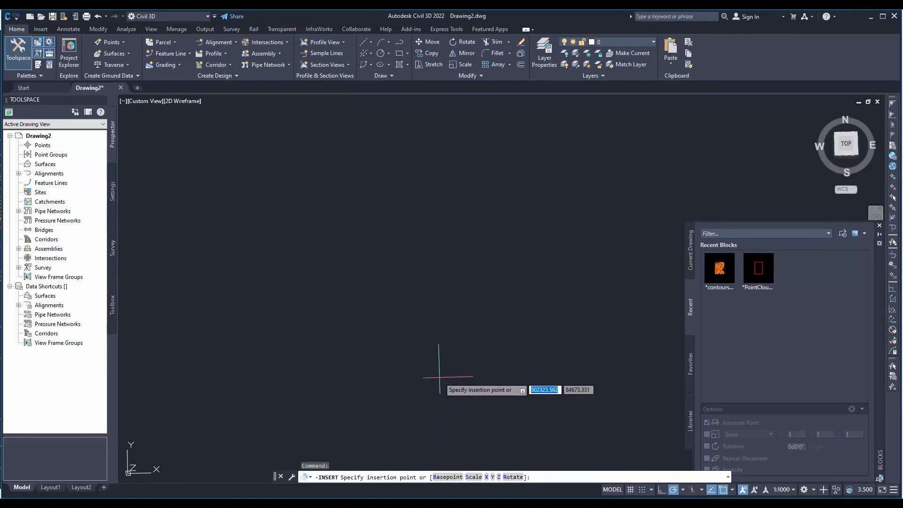
type("0")
key("Tab")
type("0")
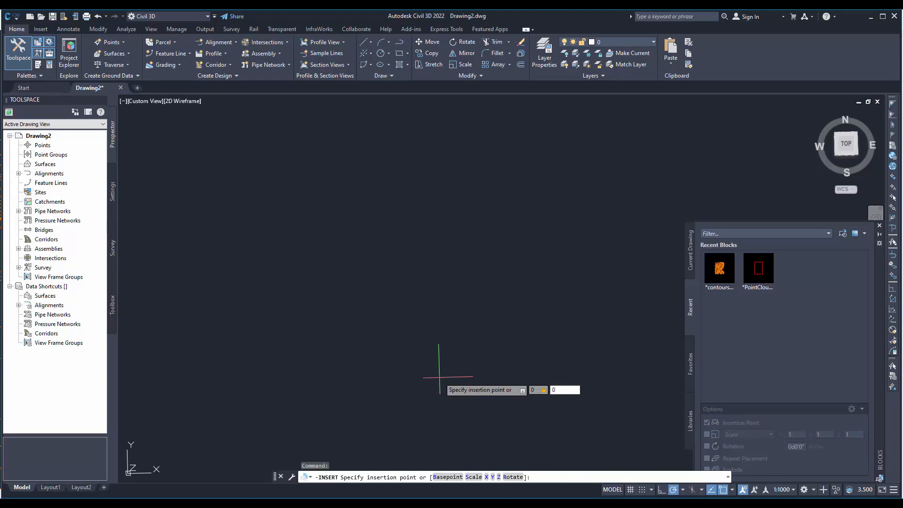
key("Escape")
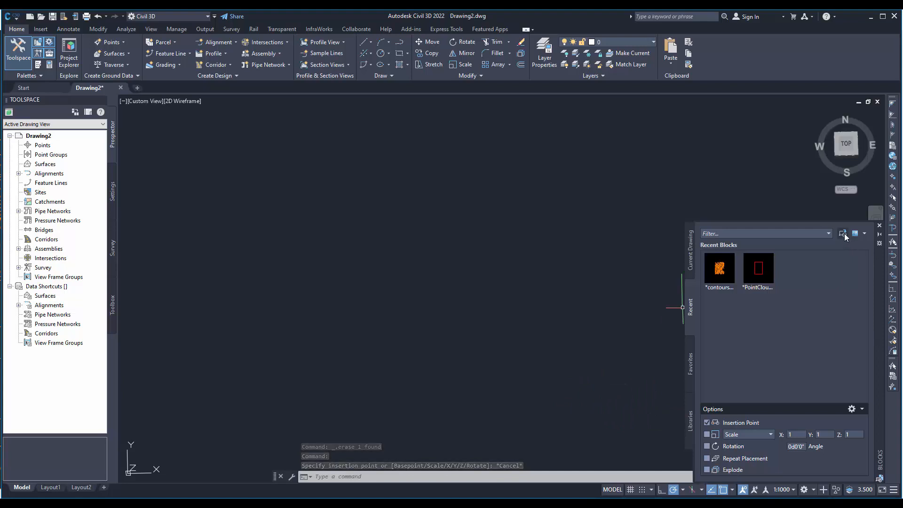
Step: Insert contours_3D.dxf from the results folder into the drawing at insertion point 0,0
left_click(844, 234)
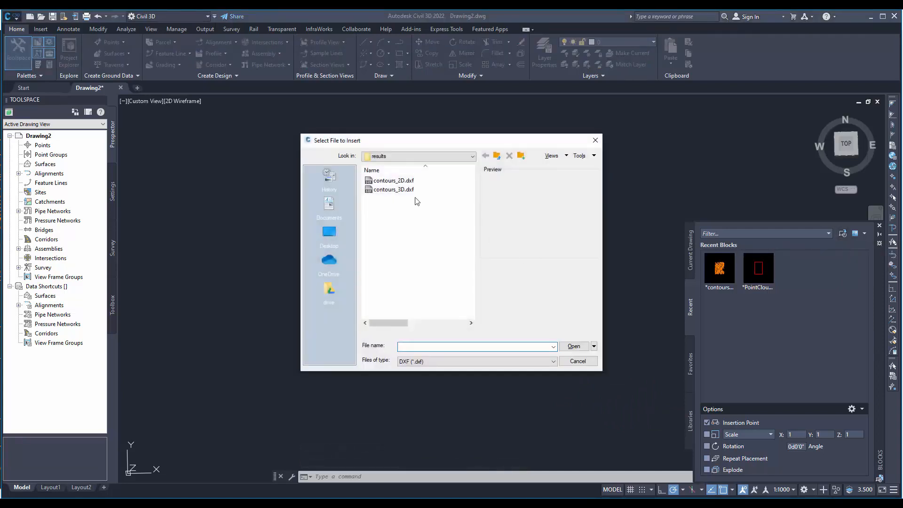
double_click(389, 193)
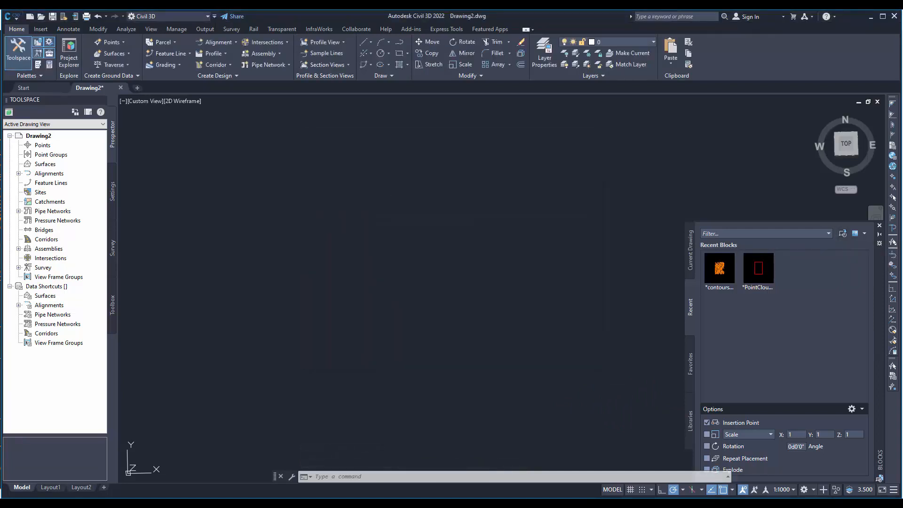
type("0")
key("Tab")
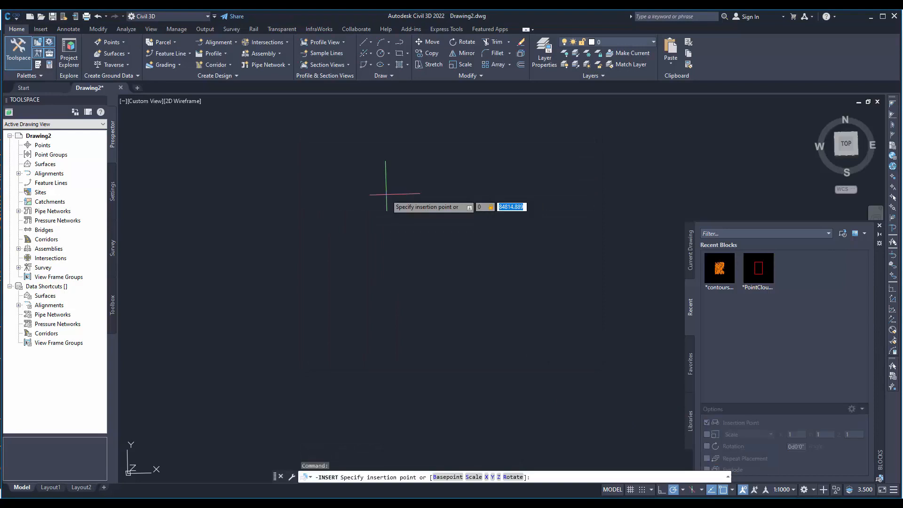
type("0")
key("Tab")
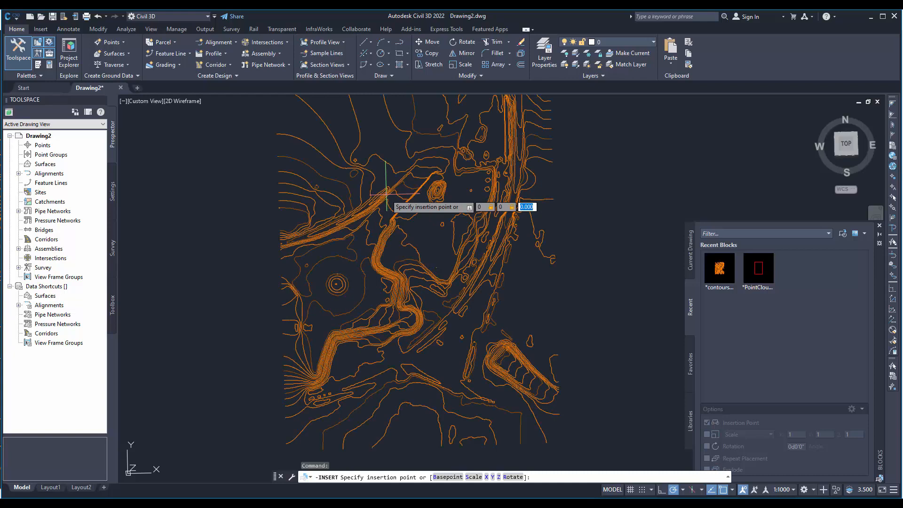
key("Return")
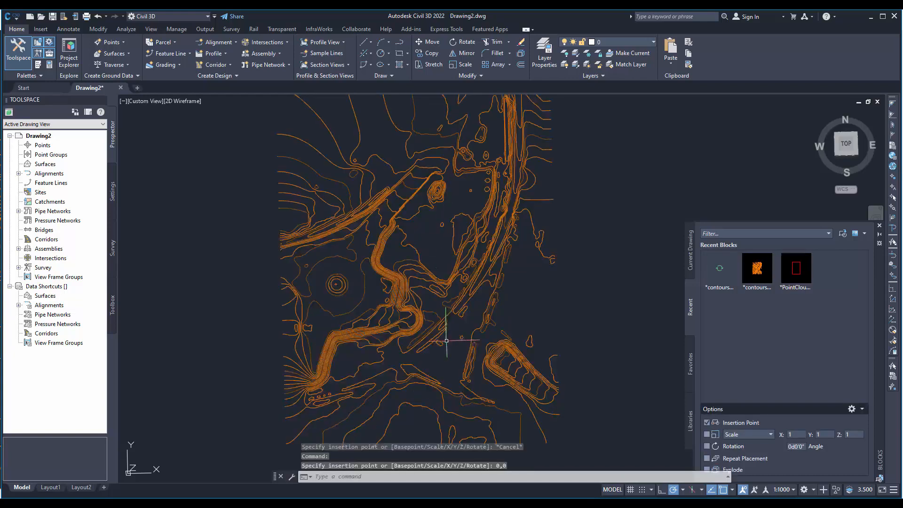
key("Escape")
key("Escape")
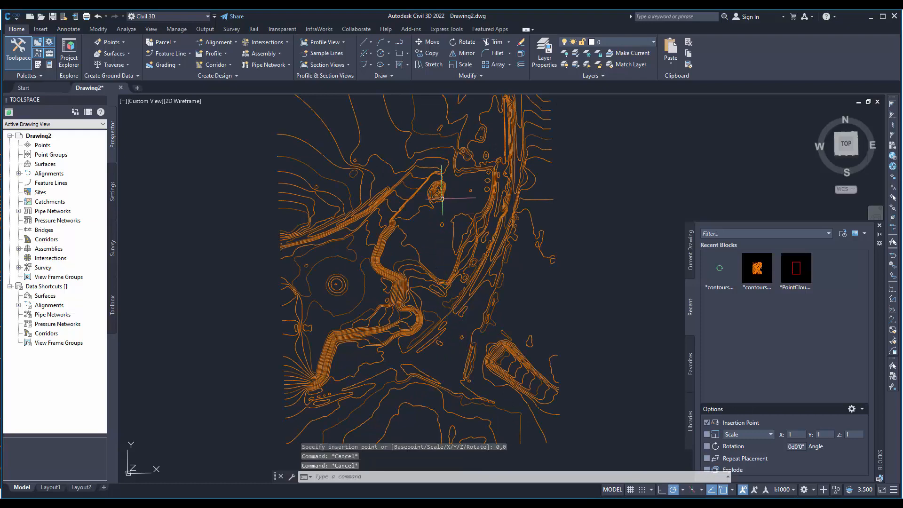
Step: Inspect the inserted 3D contours from a tilted view and check their elevation labels up close in the top view
scroll(437, 191, "up", 5)
scroll(442, 311, "up", 6)
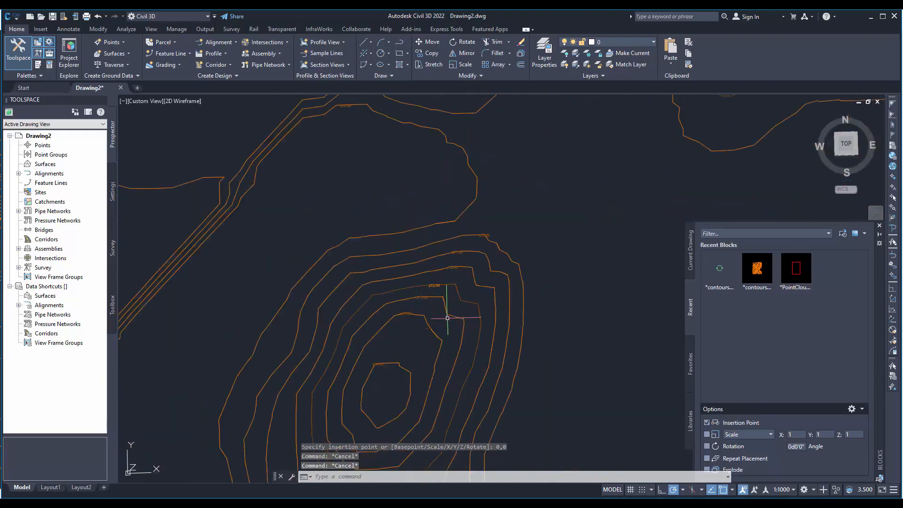
middle_click_drag(410, 351, 489, 325, "shift")
middle_click_drag(455, 303, 394, 353, "shift")
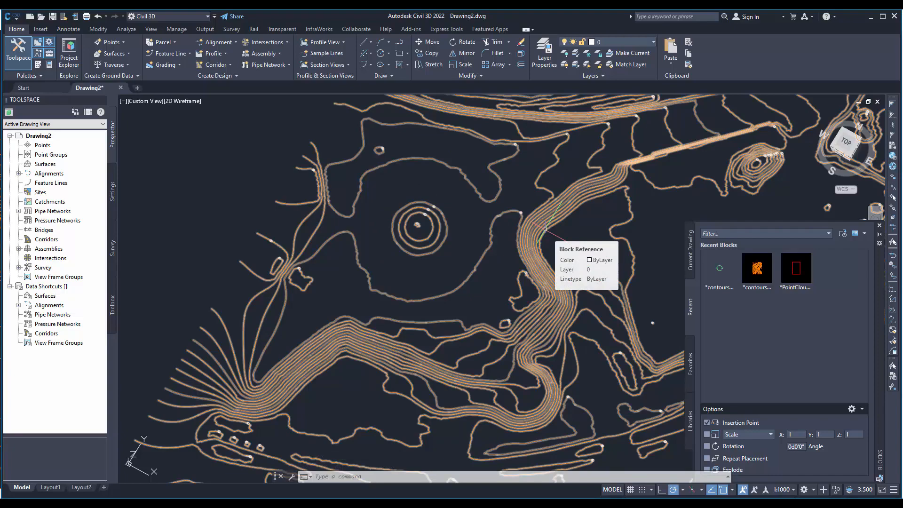
left_click(845, 146)
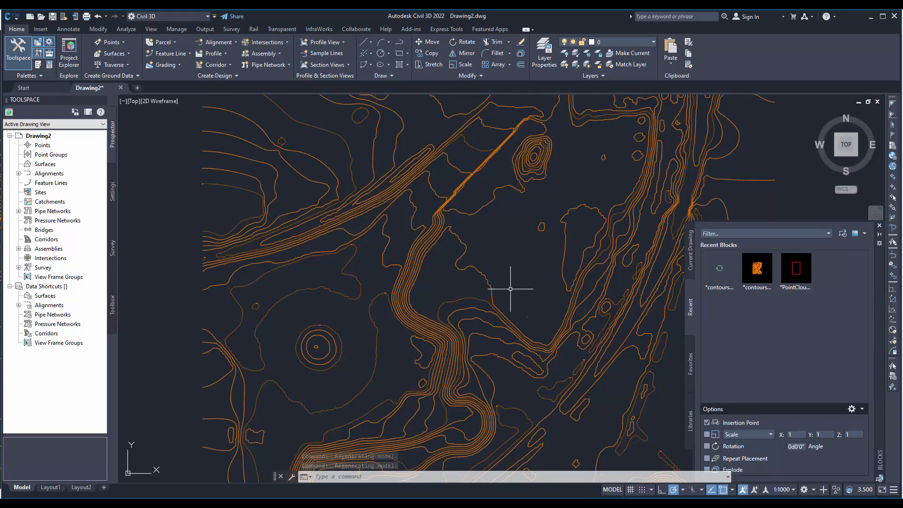
scroll(416, 309, "up", 6)
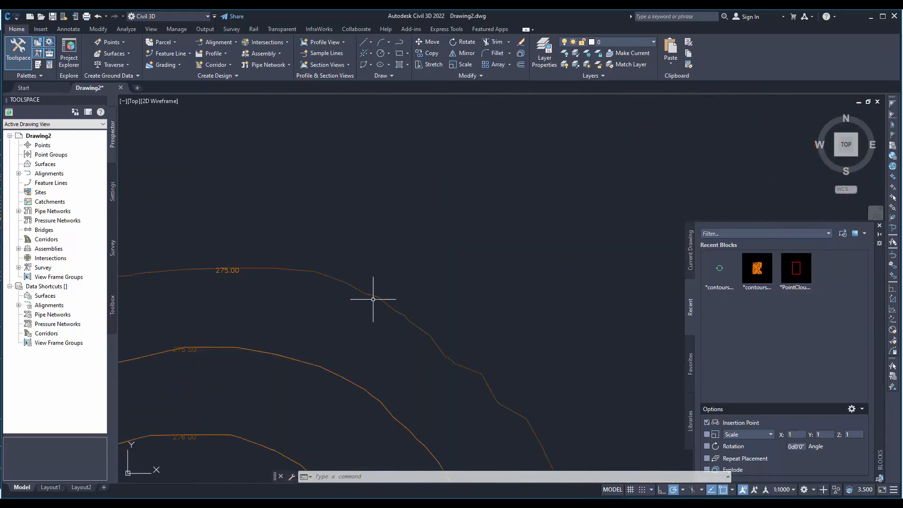
scroll(435, 146, "down", 8)
scroll(435, 159, "down", 5)
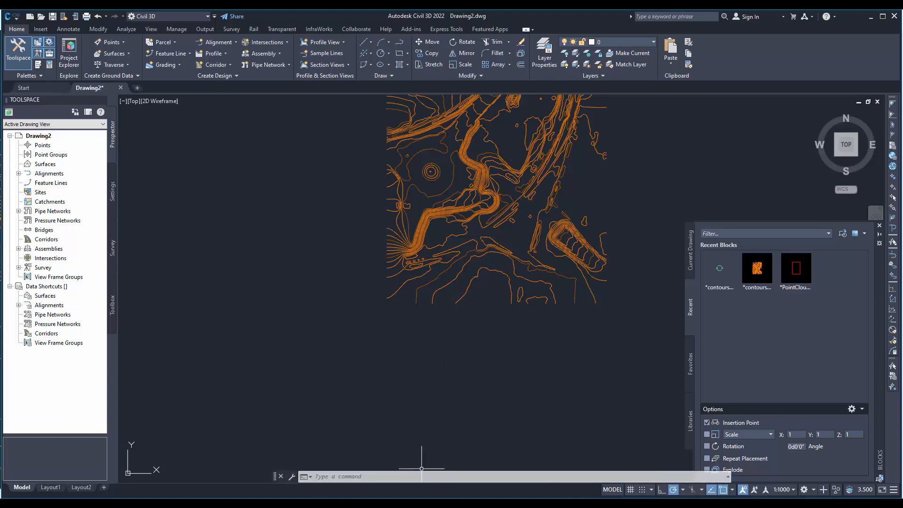
Step: Switch to 3Dsurvey and examine the profile lines on the point cloud from a closer, rotated view
mouse_move(328, 494)
left_click(360, 472)
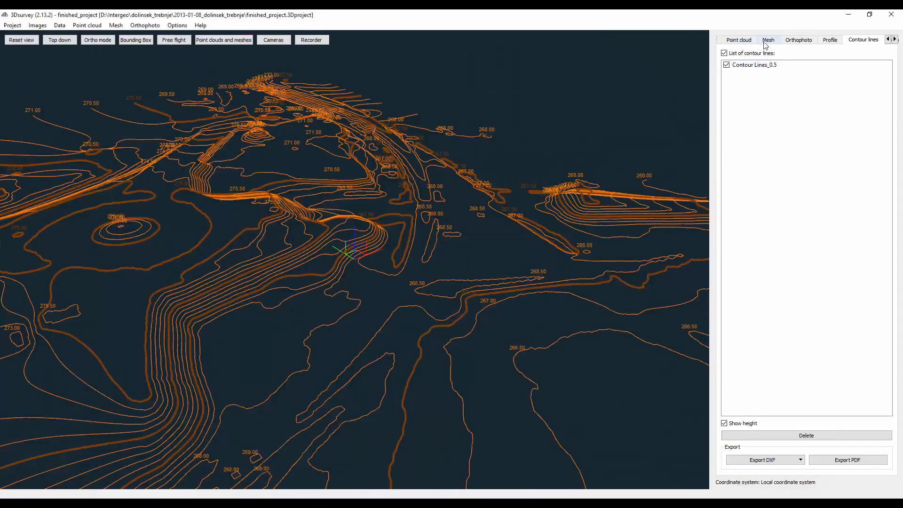
left_click(748, 45)
scroll(292, 154, "up", 10)
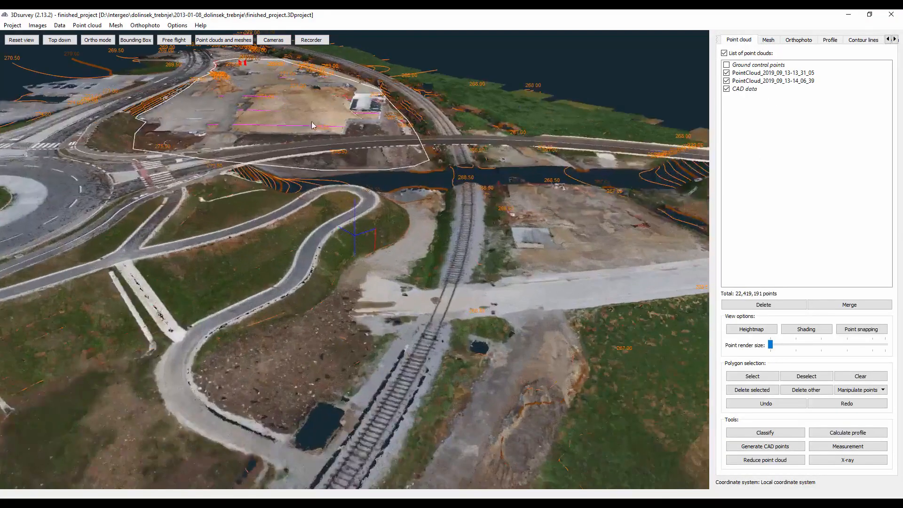
scroll(370, 273, "up", 5)
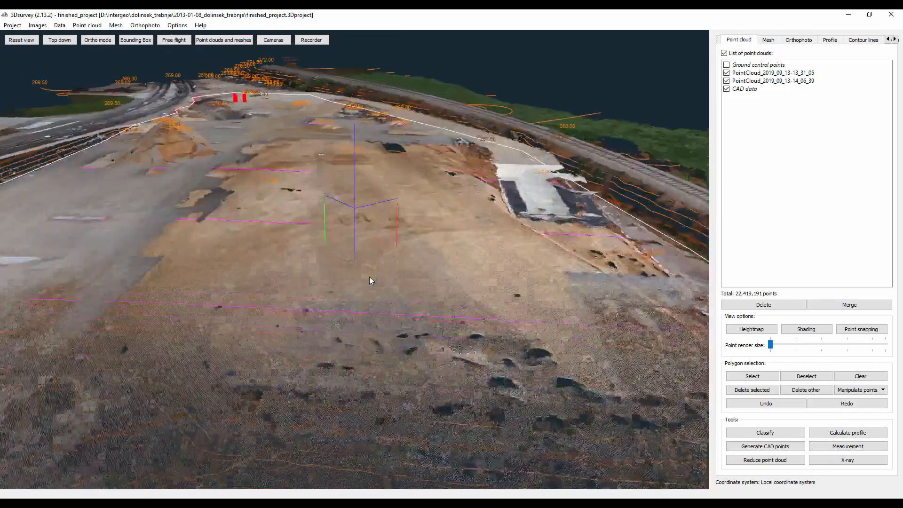
left_click_drag(383, 268, 503, 228)
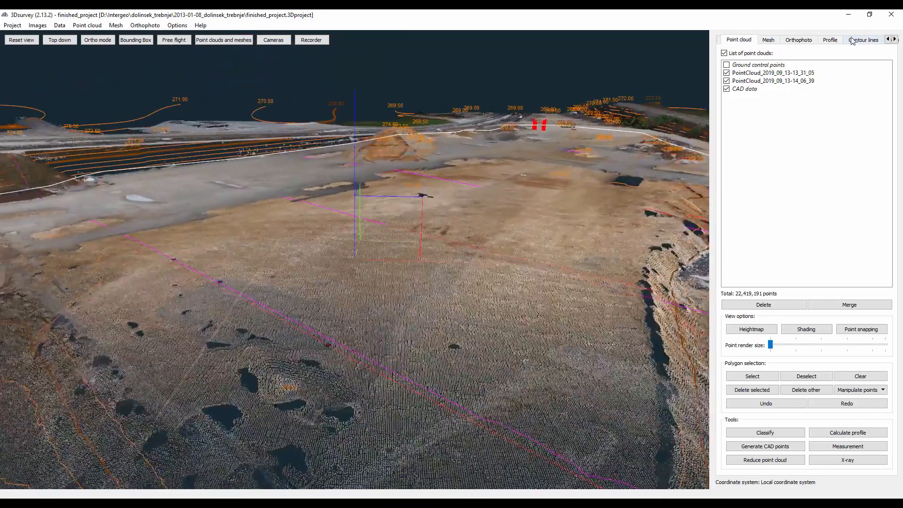
Step: Display the calculated profiles and export them as a DXF file named profiles in the results folder
left_click(831, 39)
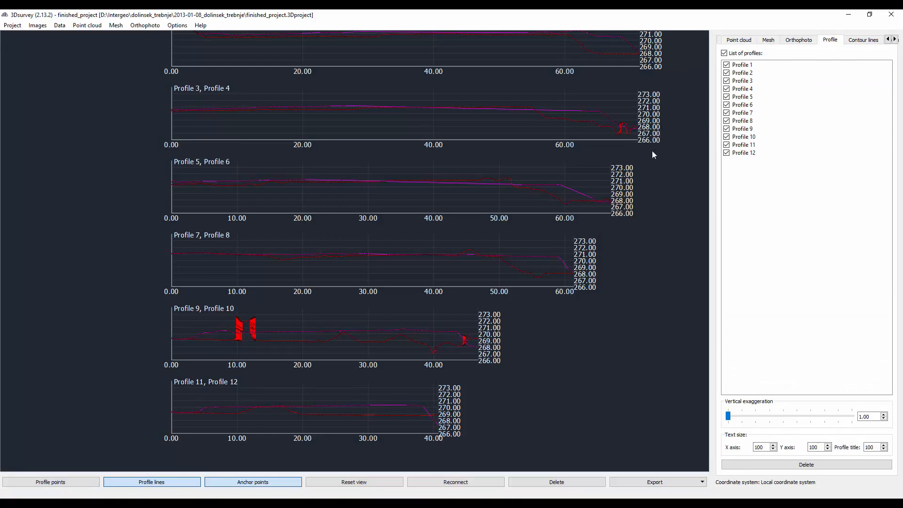
middle_click_drag(640, 146, 611, 173)
scroll(456, 123, "up", 1)
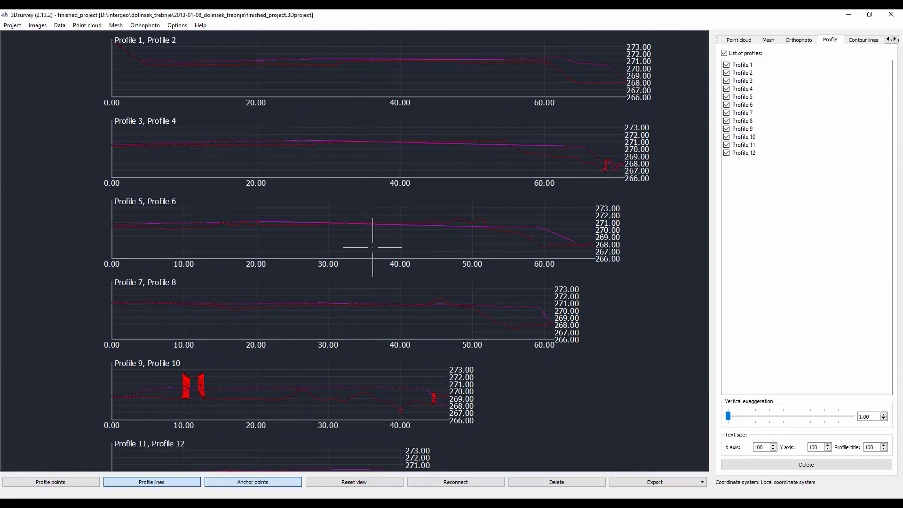
scroll(377, 246, "down", 7)
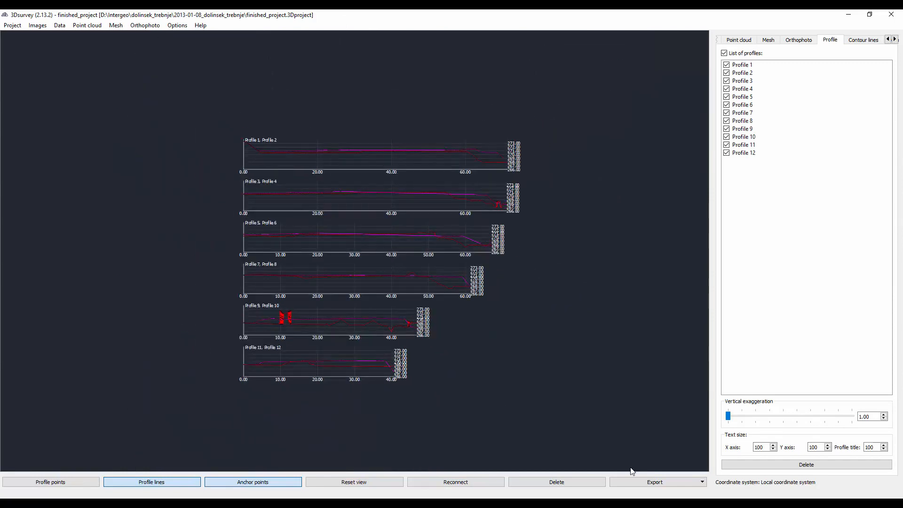
left_click(668, 482)
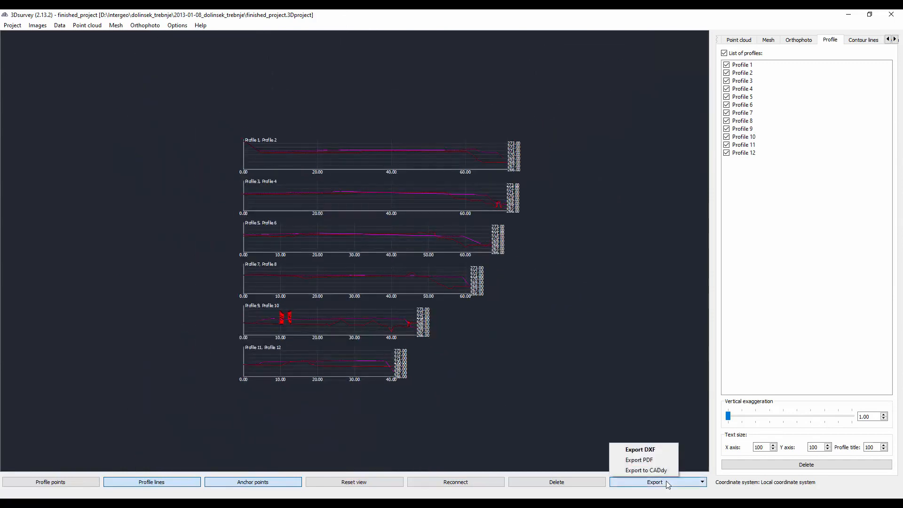
left_click(661, 451)
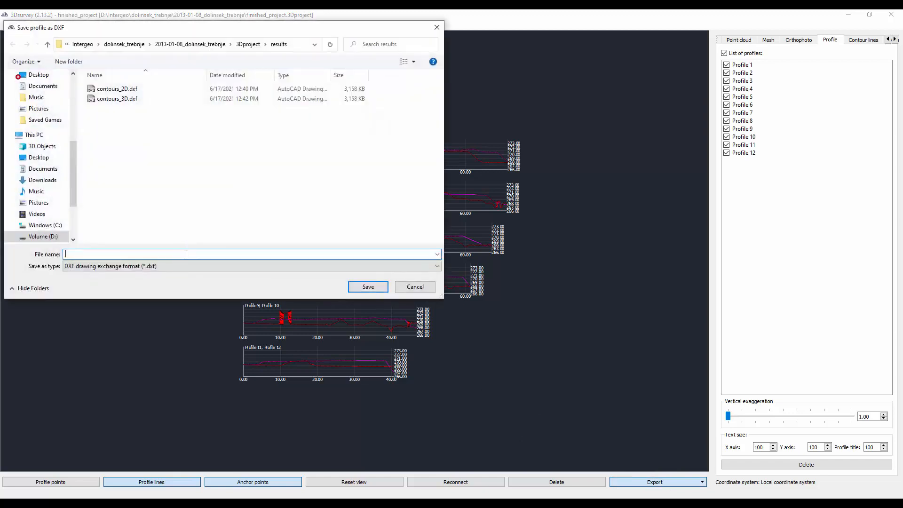
type("profiles")
key("Return")
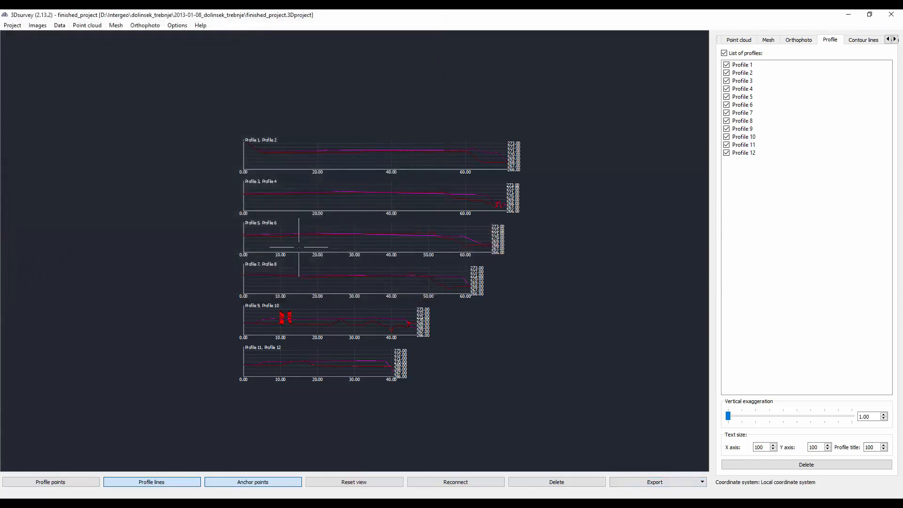
mouse_move(289, 497)
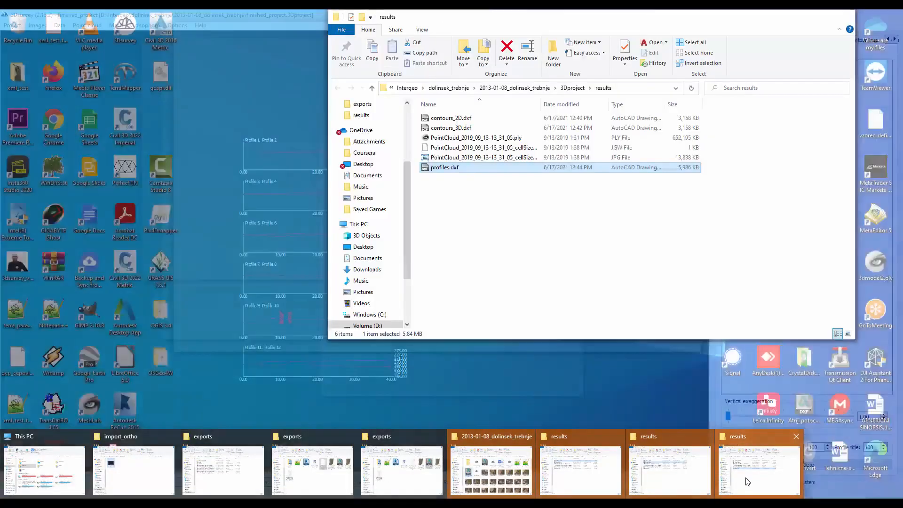
Step: Switch to Civil 3D and insert profiles.dxf at insertion point 0,0,0 with the block exploded
left_click(742, 483)
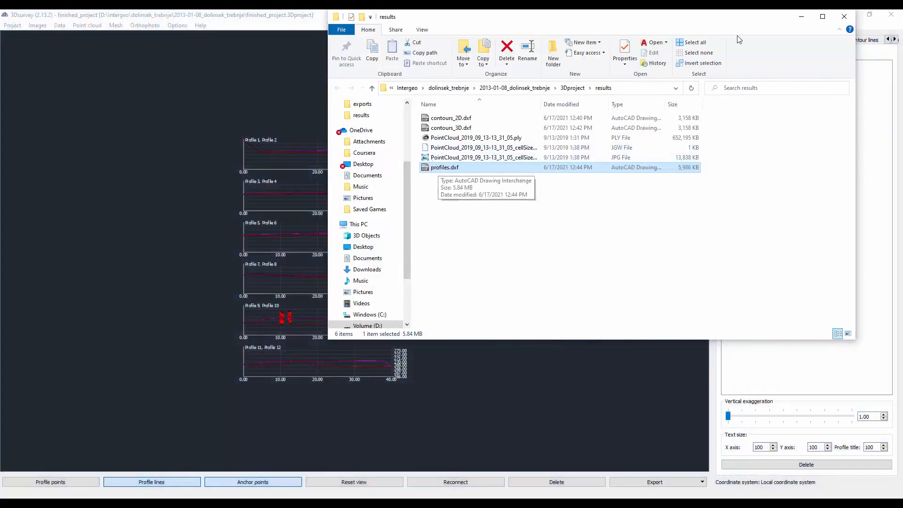
left_click(801, 19)
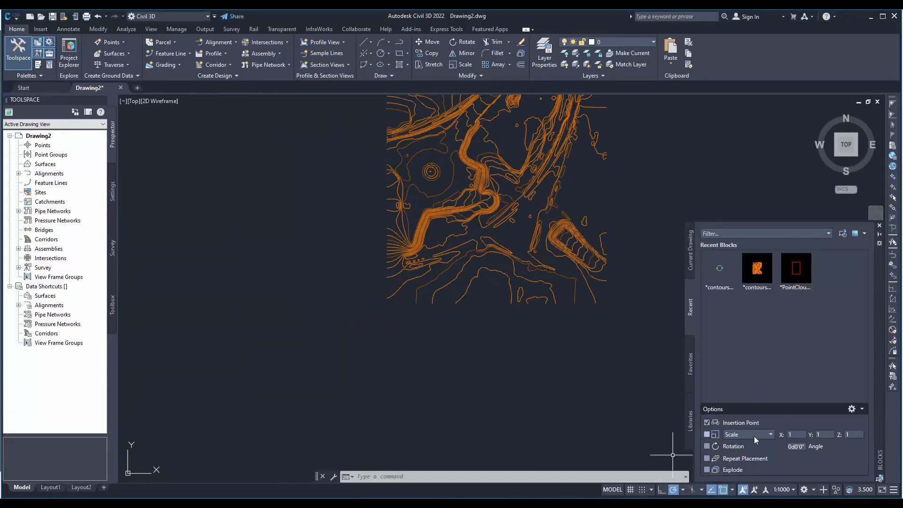
left_click(707, 424)
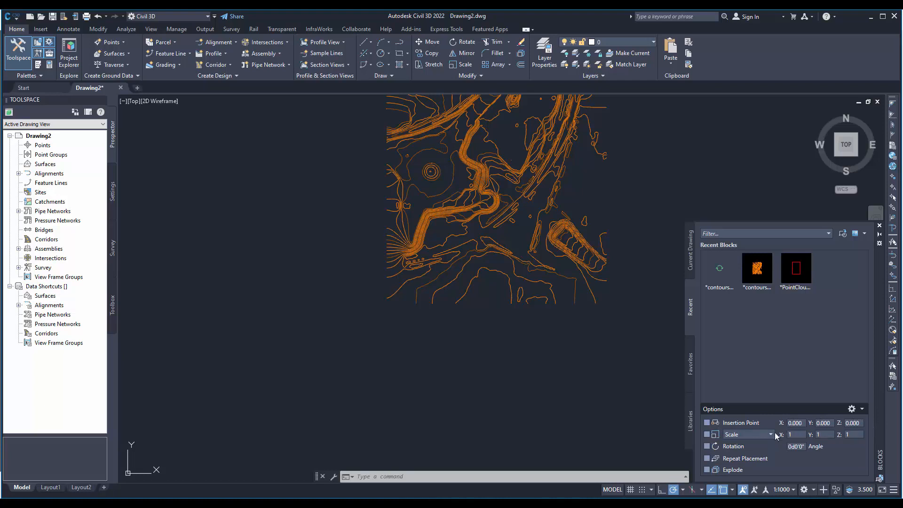
left_click(707, 470)
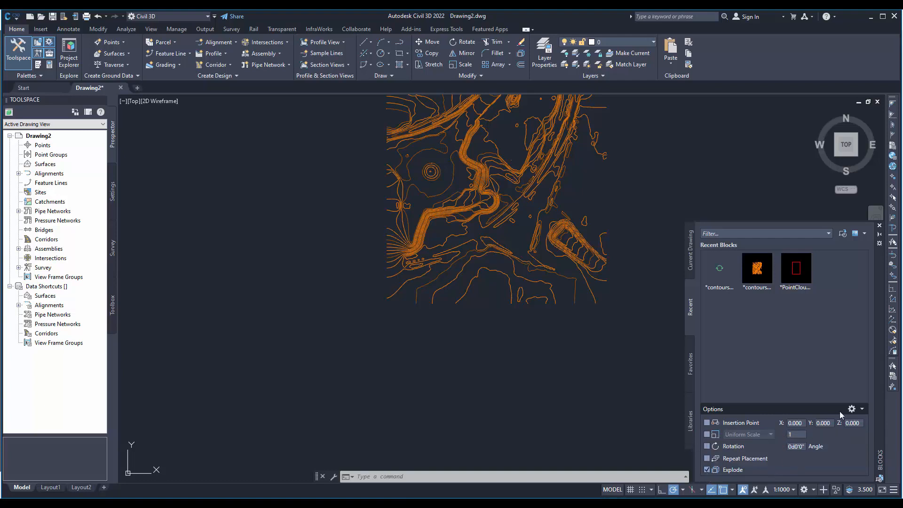
left_click(842, 233)
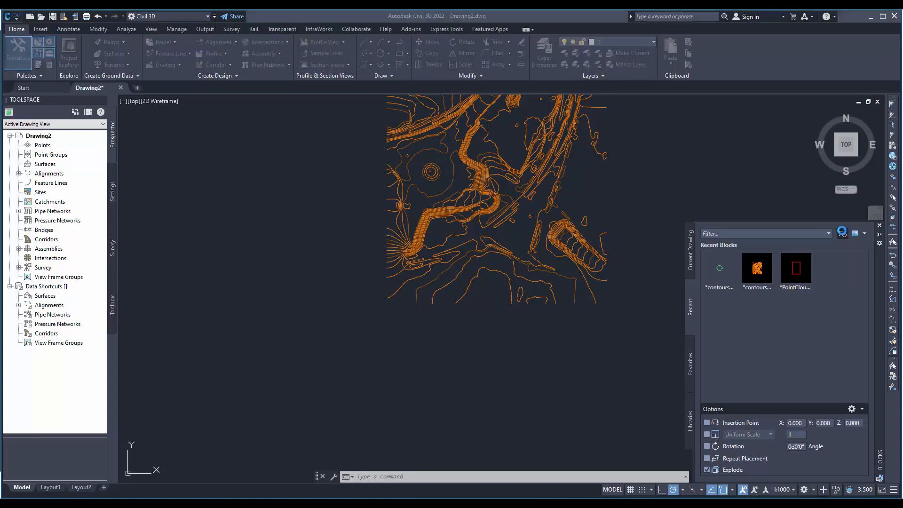
double_click(399, 200)
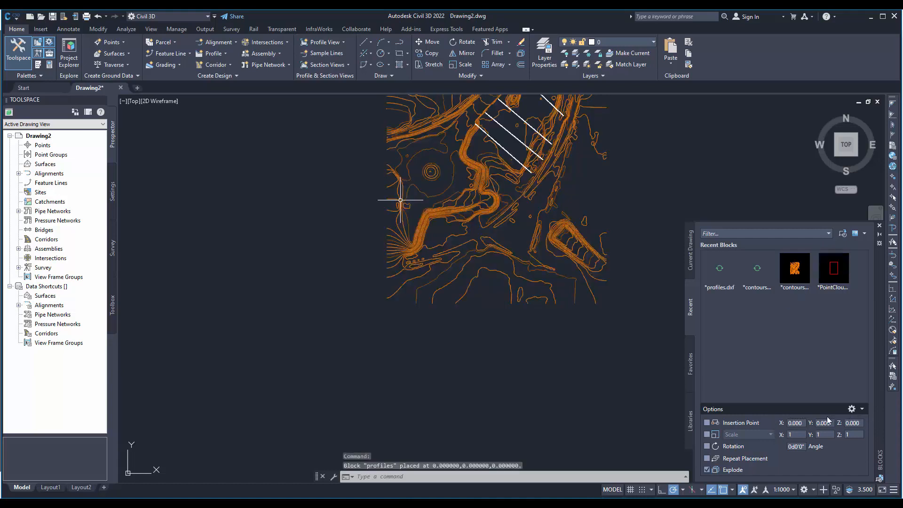
Step: Examine the inserted profiles up close in the top view, checking one profile point and the lines among the contours
middle_click_drag(550, 169, 503, 277)
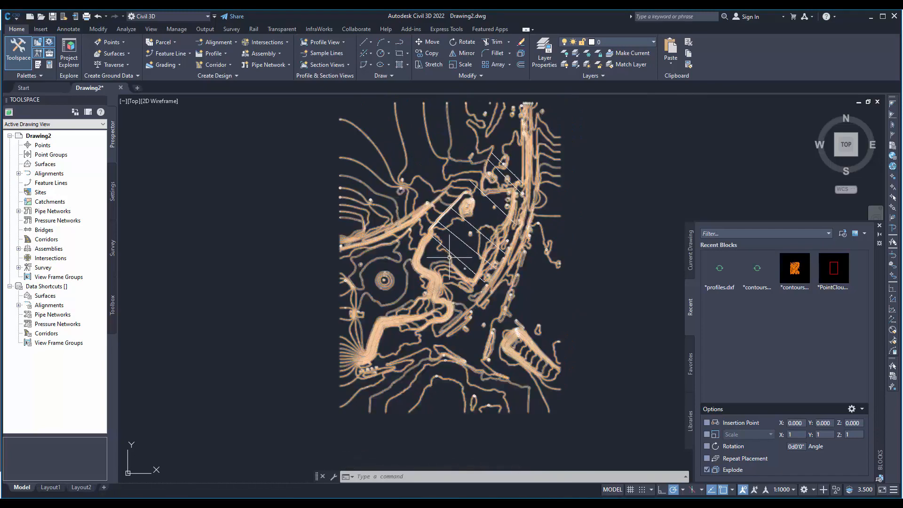
scroll(446, 272, "up", 10)
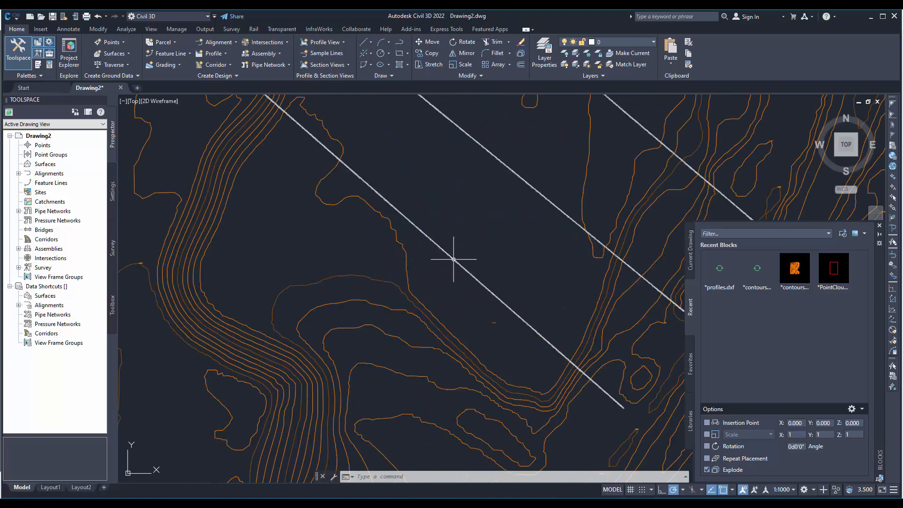
left_click(451, 257)
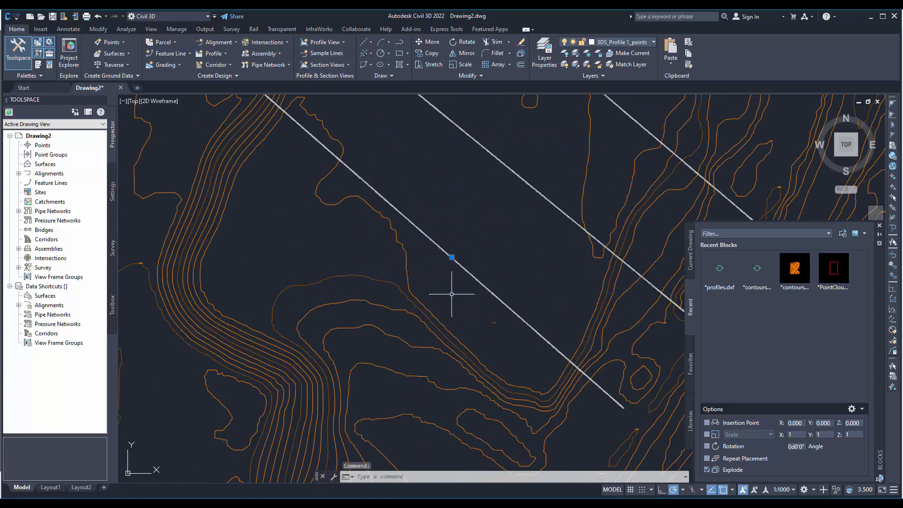
key("Escape")
mouse_move(478, 234)
middle_mouse_down()
mouse_move(447, 280)
mouse_move(414, 305)
mouse_move(381, 254)
middle_mouse_up()
scroll(398, 203, "up", 5)
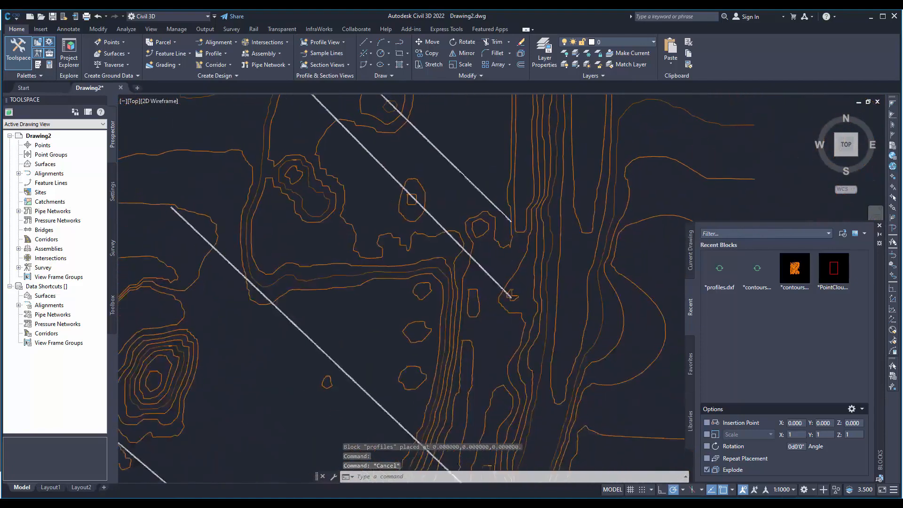
mouse_move(398, 203)
middle_mouse_down()
mouse_move(396, 222)
mouse_move(475, 151)
middle_mouse_up()
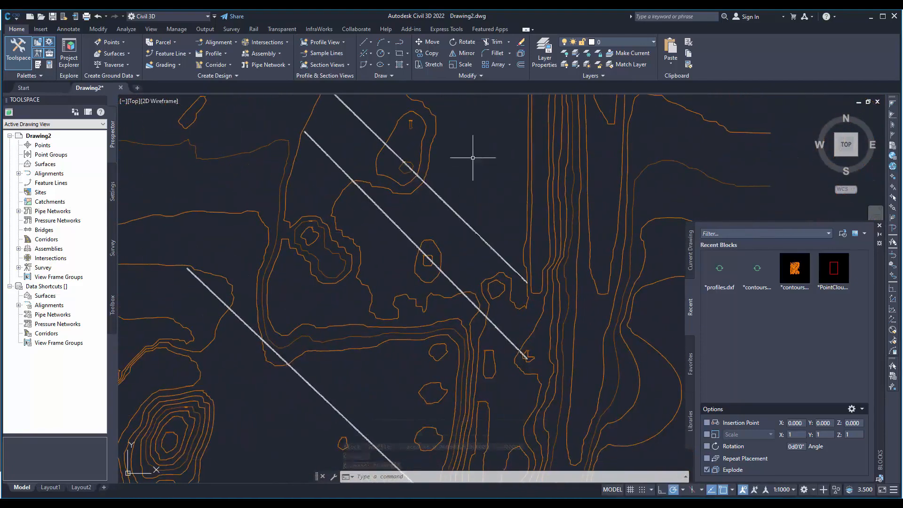
Step: Switch to 3Dsurvey to view the profile lines on the point cloud, and return to the Civil 3D drawing
mouse_move(323, 489)
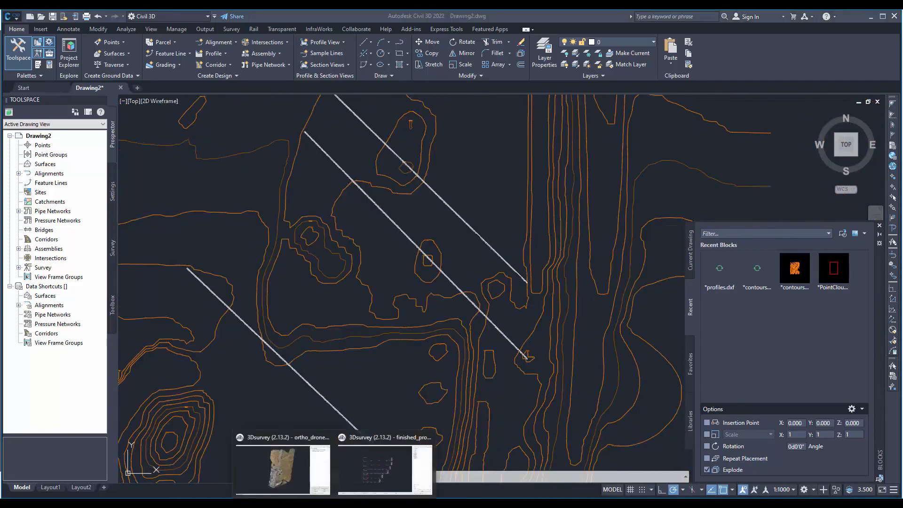
left_click(372, 479)
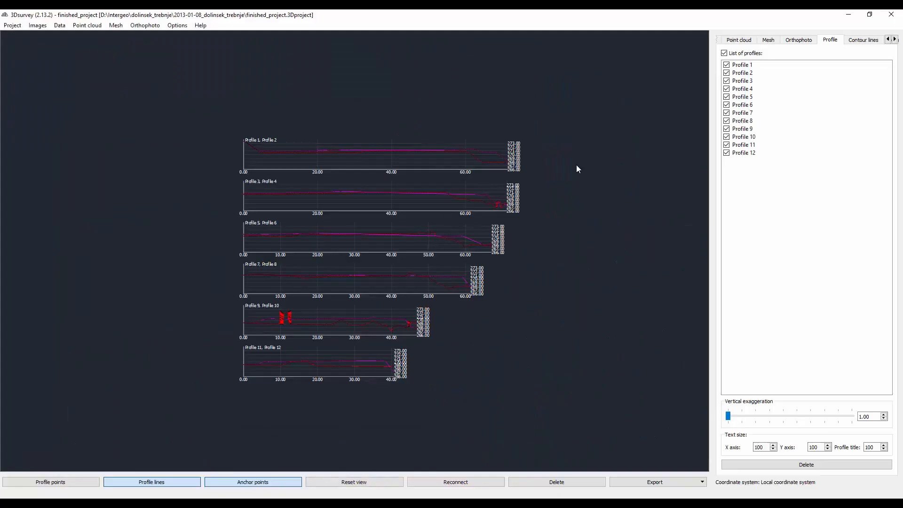
left_click(739, 40)
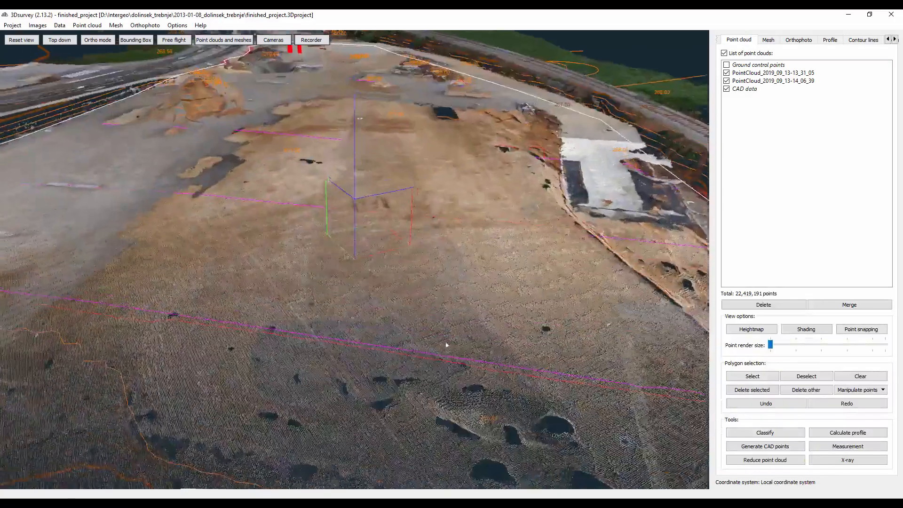
left_click(849, 14)
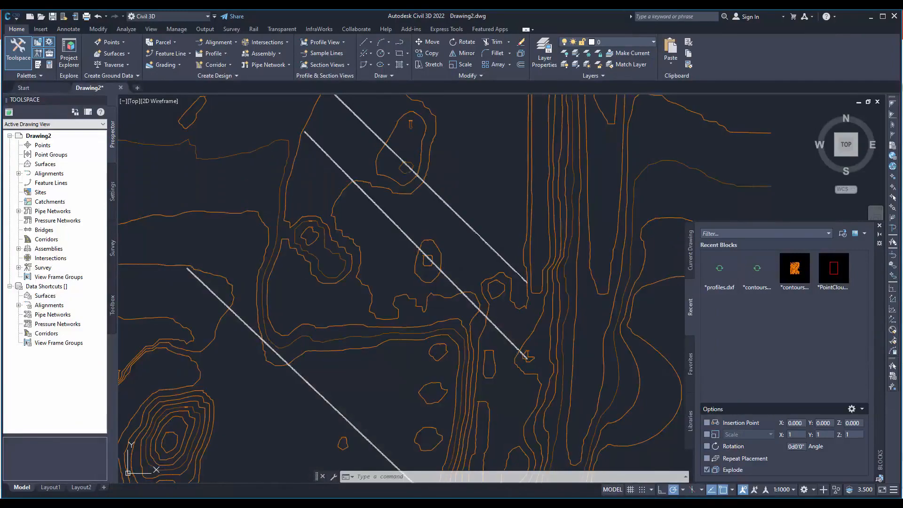
Step: In a tilted view, pick one point of Profile 8, select all similar points and erase them
mouse_move(526, 356)
middle_mouse_down("shift")
mouse_move(423, 238)
mouse_move(430, 214)
mouse_move(347, 213)
mouse_move(296, 197)
mouse_move(308, 397)
mouse_move(317, 427)
middle_mouse_up("shift")
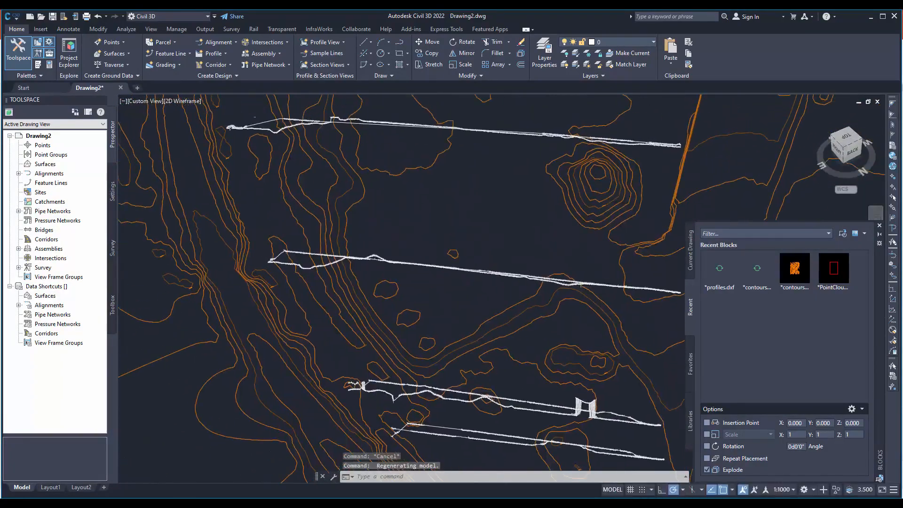
scroll(390, 188, "up", 2)
scroll(361, 402, "up", 4)
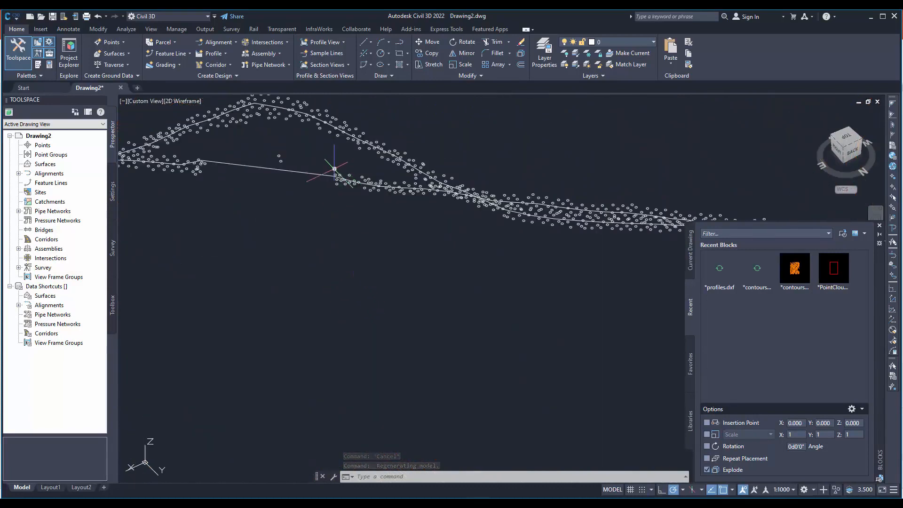
left_click(330, 161)
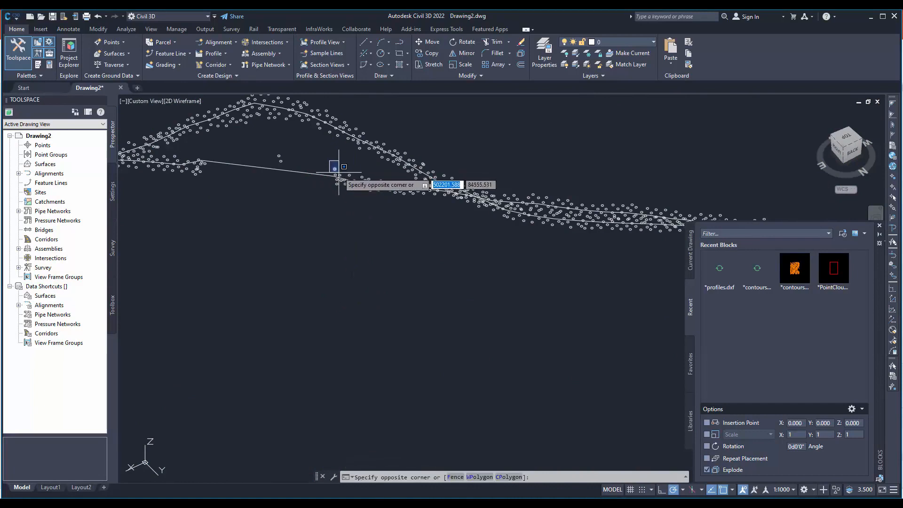
left_click(339, 173)
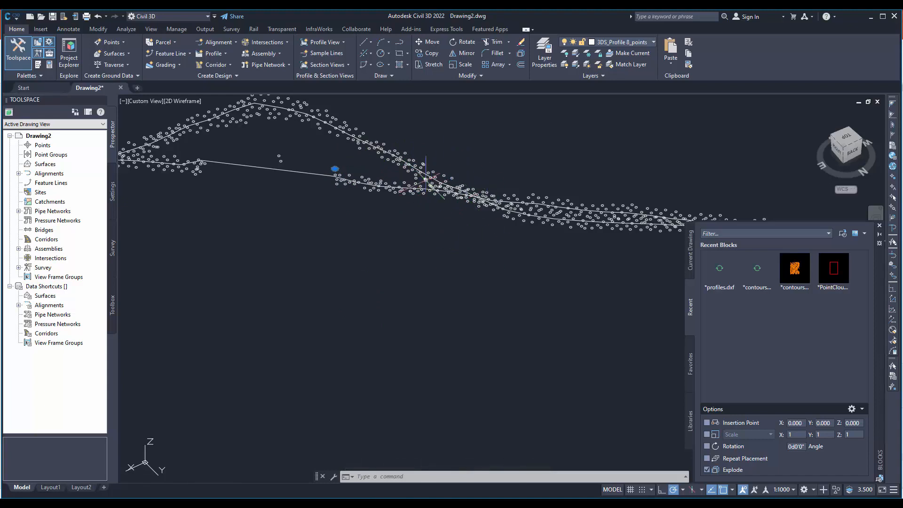
scroll(310, 219, "down", 3)
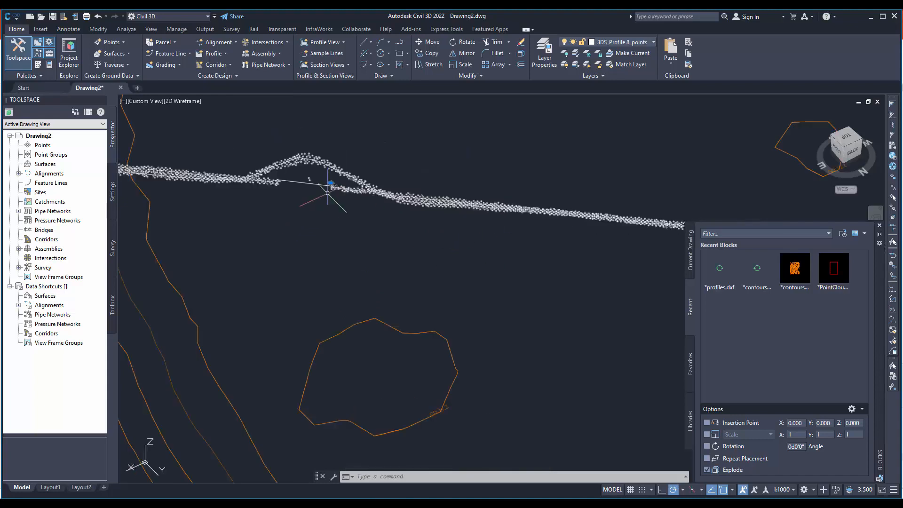
scroll(322, 193, "down", 2)
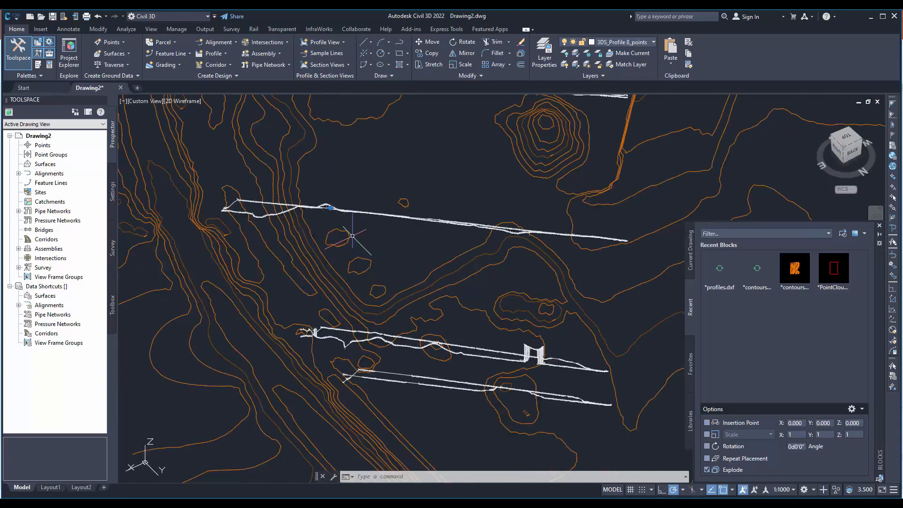
right_click(379, 235)
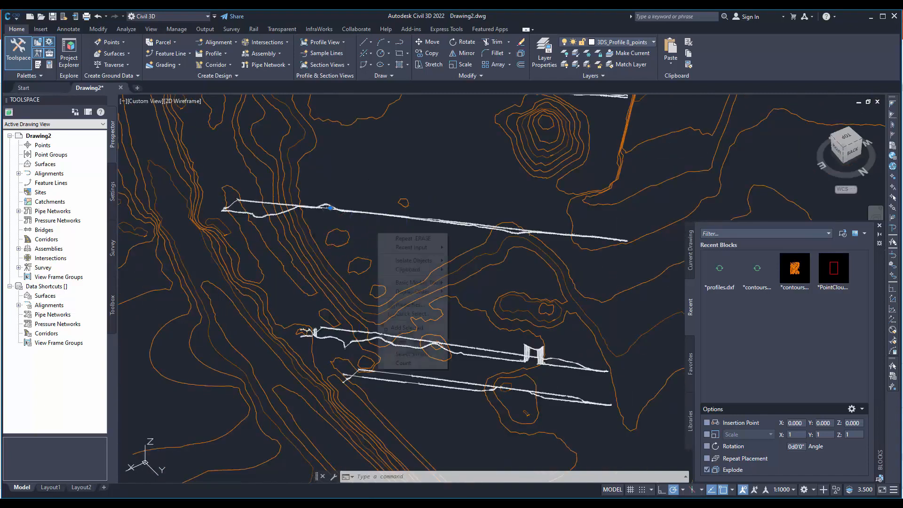
left_click(403, 355)
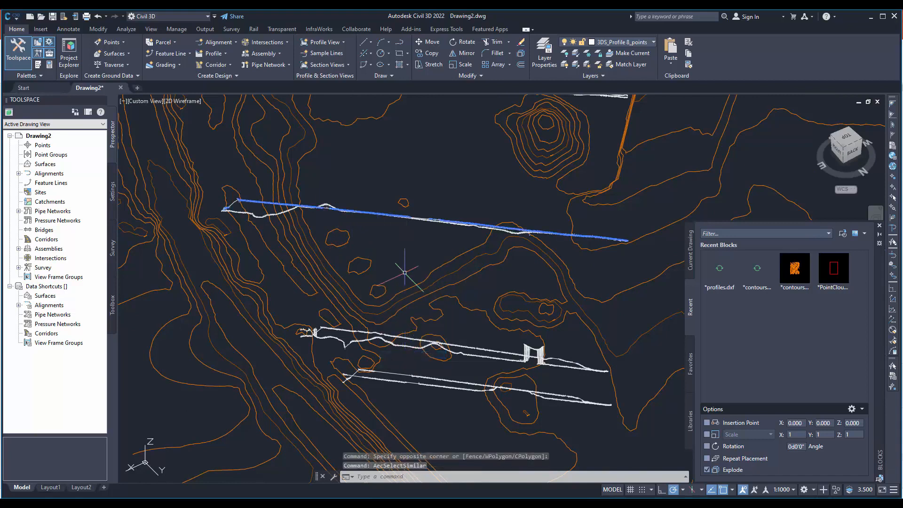
key("Delete")
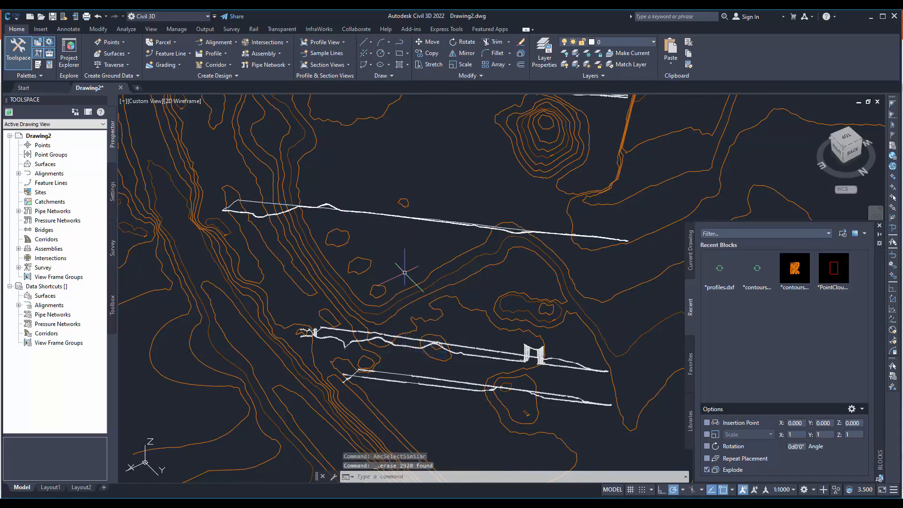
Step: Select points across all the profiles, extend the selection to all similar points and erase them, keeping the profile lines
scroll(466, 318, "down", 2)
left_click(456, 212)
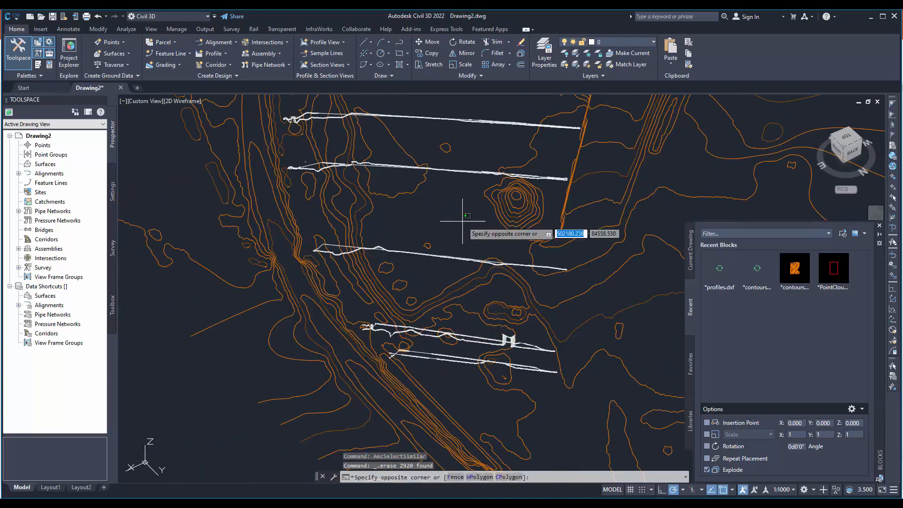
left_click(468, 207)
scroll(505, 134, "down", 2)
scroll(505, 134, "down", 3)
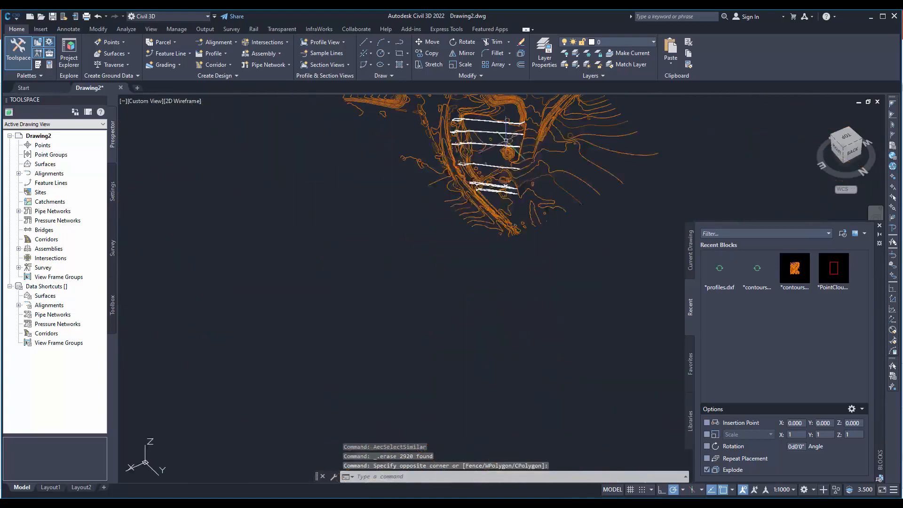
left_click(503, 113)
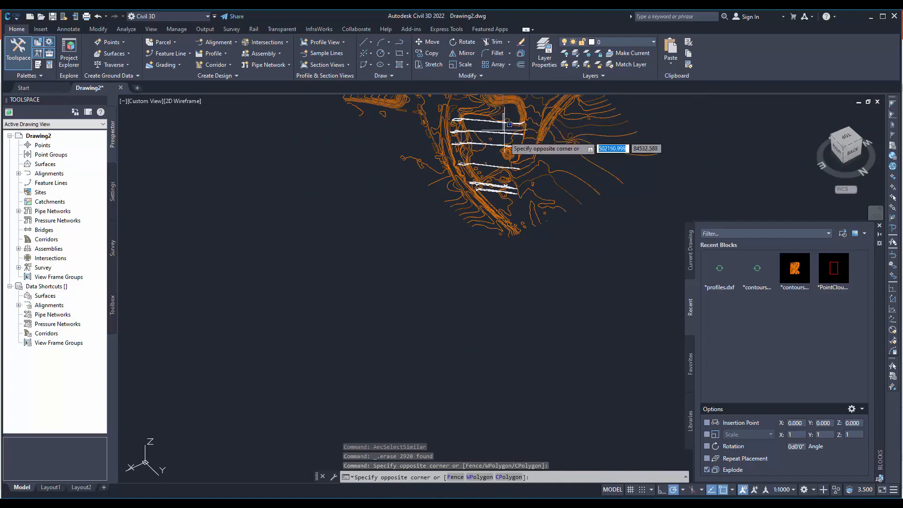
left_click(516, 201)
right_click(593, 262)
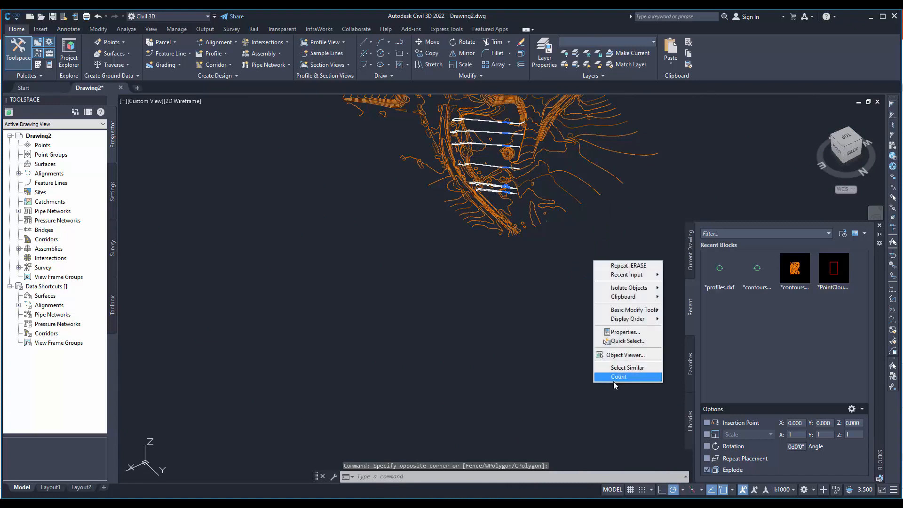
left_click(619, 368)
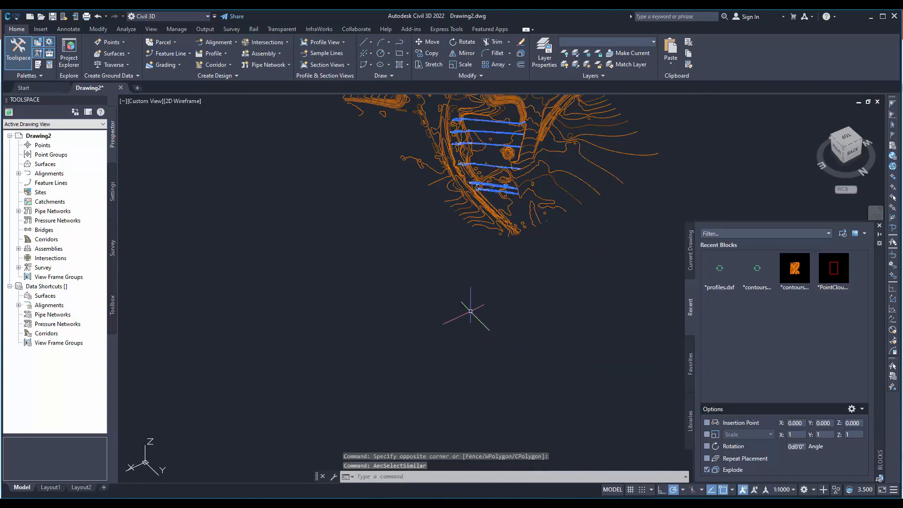
key("Delete")
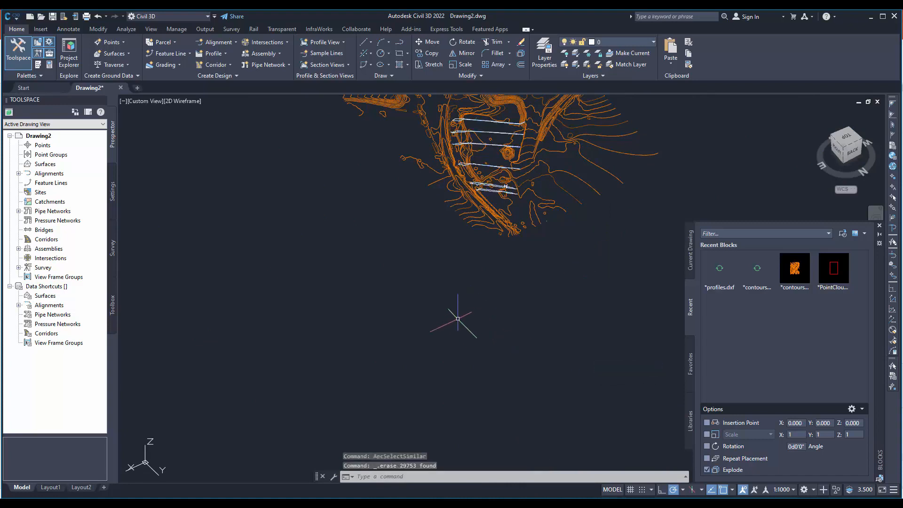
Step: Inspect the remaining profile lines up close and check the selection of one middle profile, leaving nothing selected
scroll(514, 197, "up", 5)
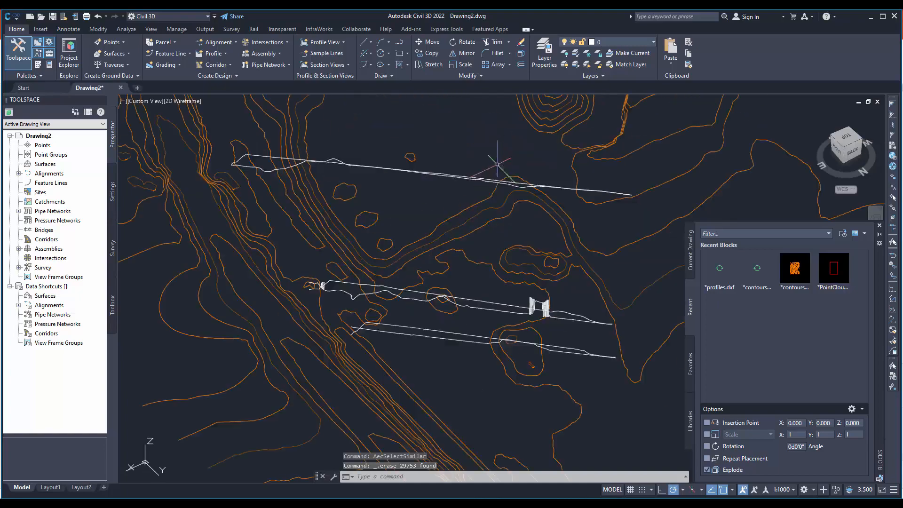
middle_click_drag(497, 278, 494, 372)
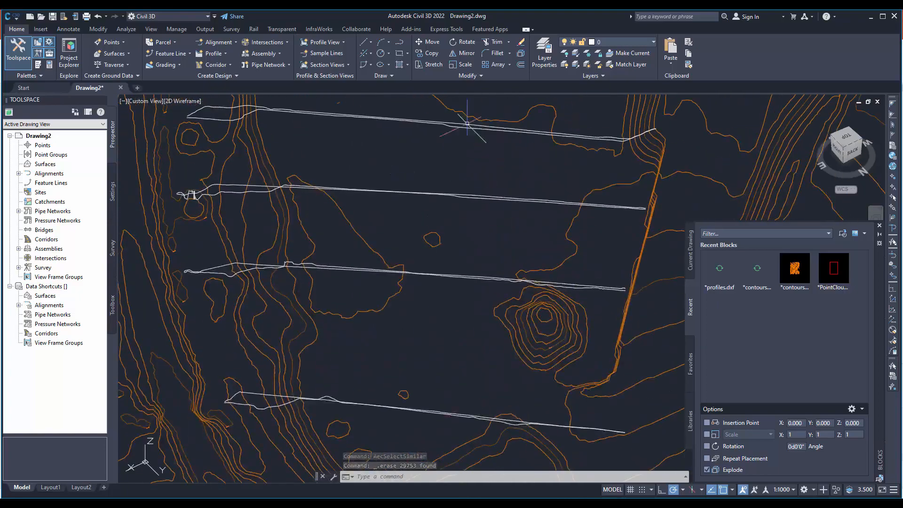
mouse_move(383, 160)
middle_mouse_down()
mouse_move(396, 308)
mouse_move(310, 226)
middle_mouse_up()
scroll(470, 202, "up", 3)
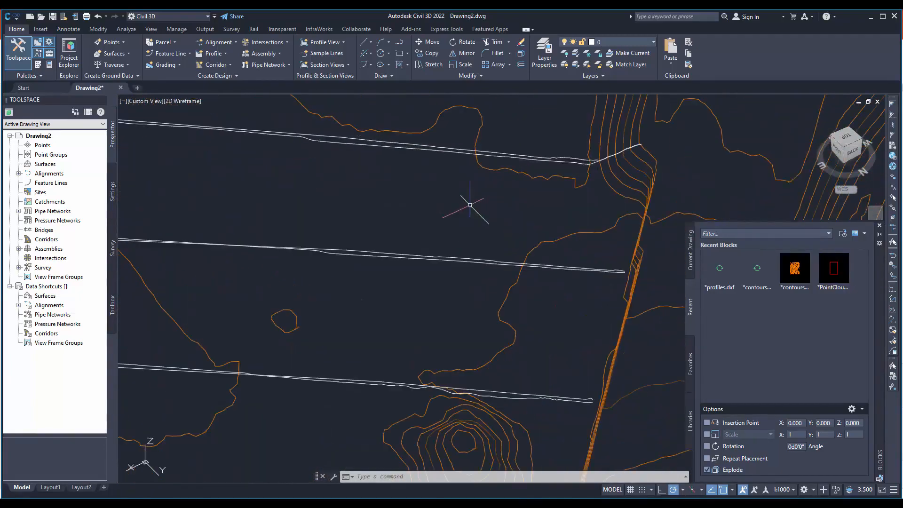
left_click_drag(470, 202, 461, 258)
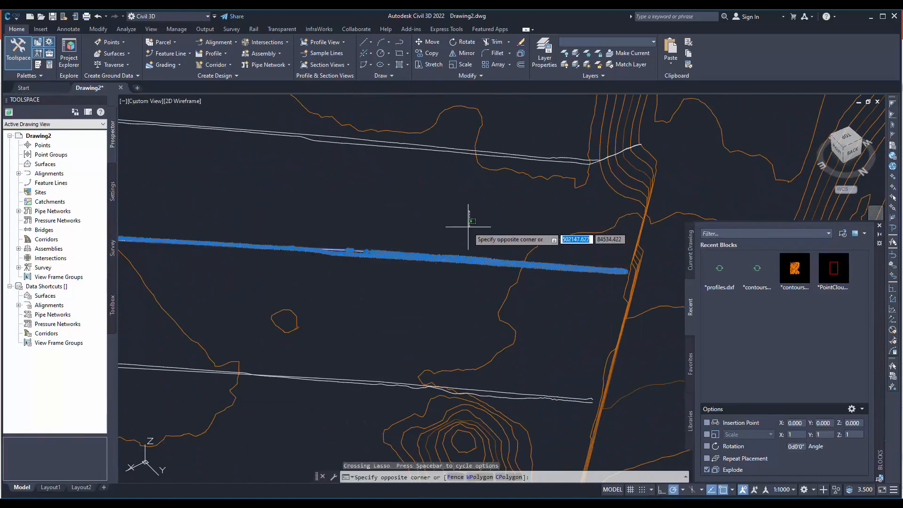
key("Escape")
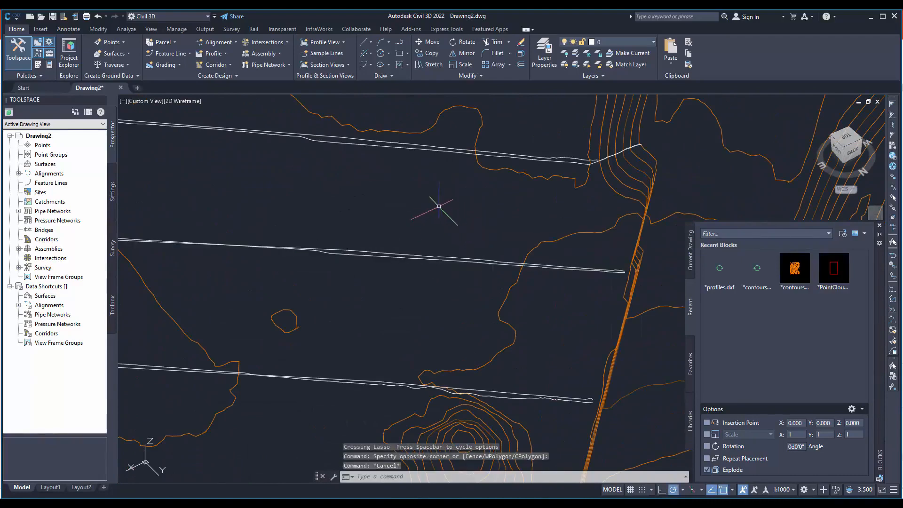
Step: Return the drawing to the north-up top view and bring the six profile graphs into view
mouse_move(440, 203)
middle_mouse_down("shift")
mouse_move(405, 236)
mouse_move(429, 183)
mouse_move(423, 200)
mouse_move(401, 204)
mouse_move(401, 228)
middle_mouse_up("shift")
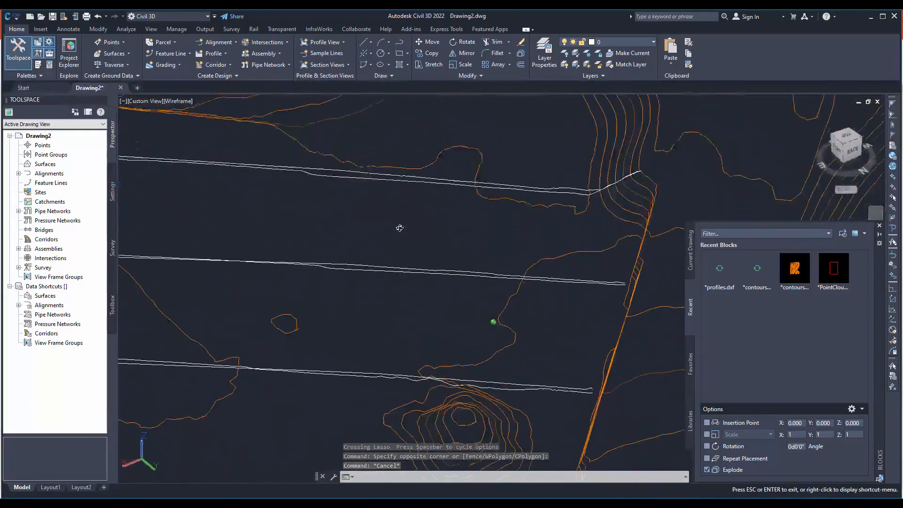
scroll(407, 198, "down", 6)
middle_click_drag(526, 226, 459, 246, "shift")
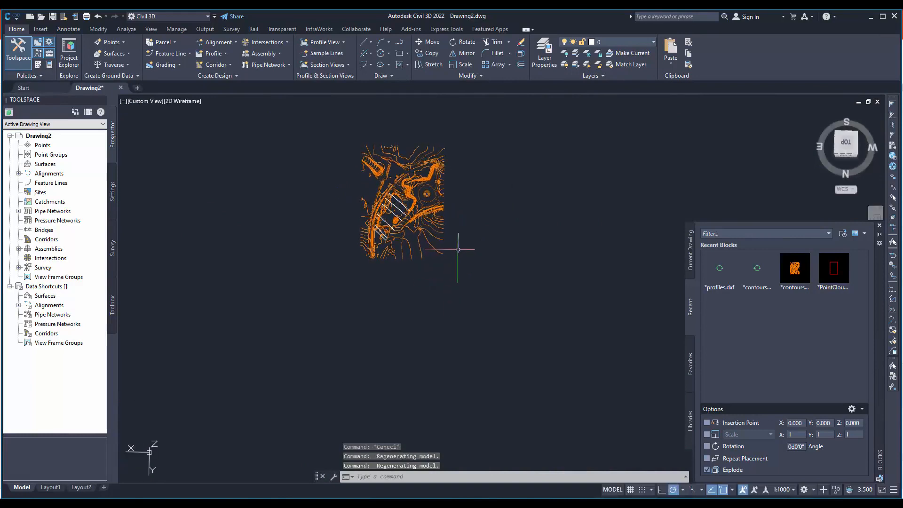
scroll(474, 247, "down", 6)
middle_click_drag(513, 288, 179, 292, "shift")
left_click(849, 178)
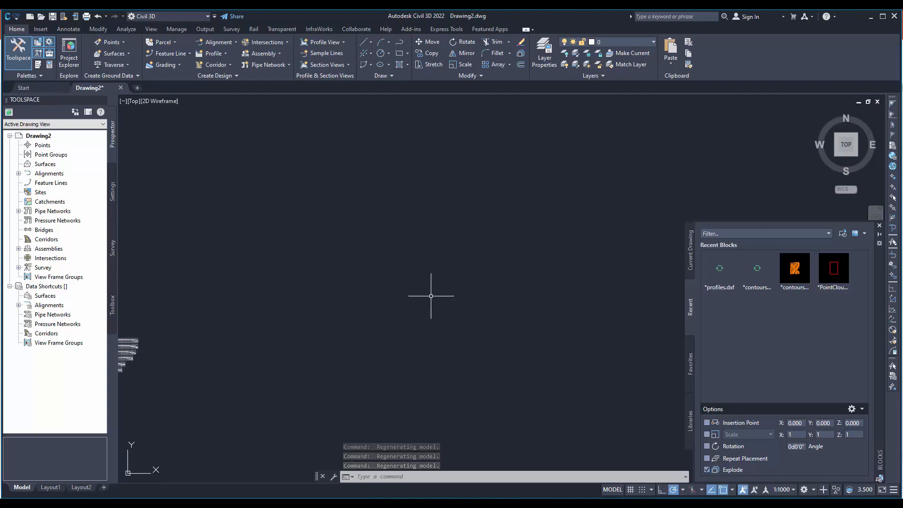
middle_click_drag(239, 325, 423, 301)
scroll(292, 327, "up", 6)
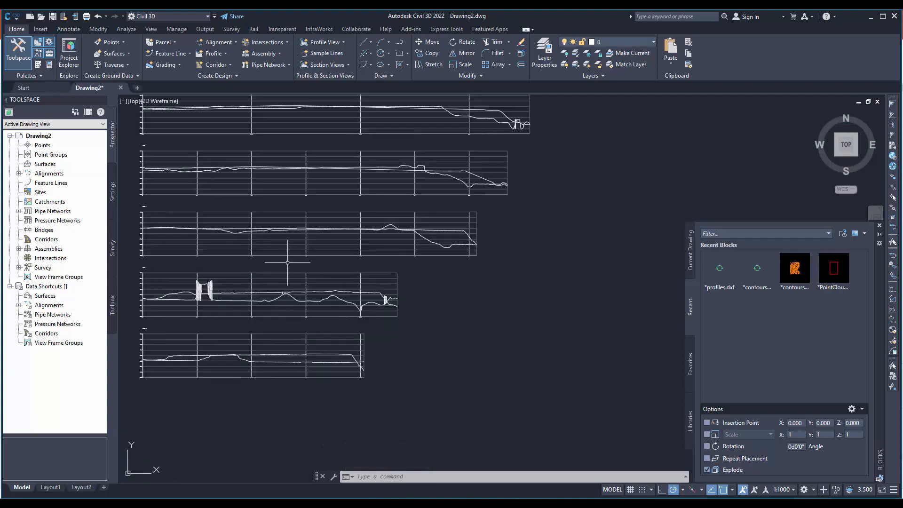
Step: Select all six profile graphs and move them into the empty area just east of the contour map
scroll(288, 267, "down", 4)
left_click(428, 371)
left_click(178, 176)
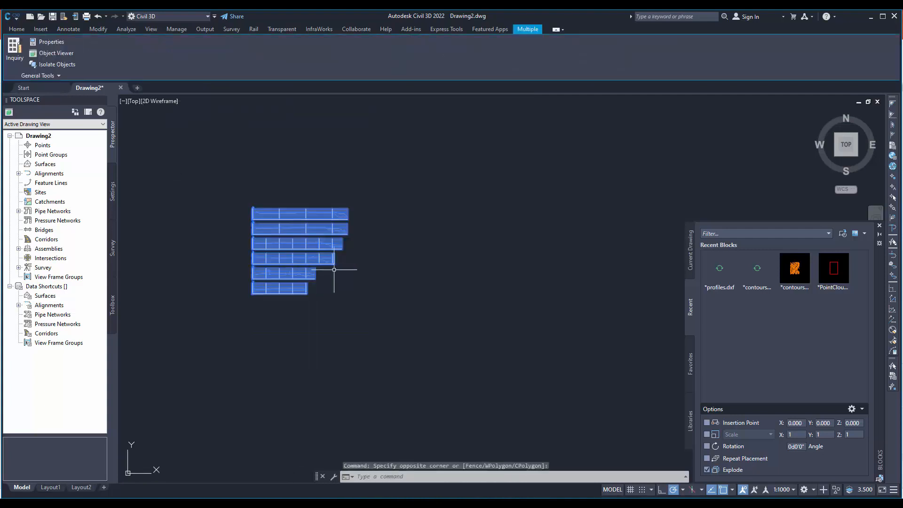
mouse_move(333, 262)
left_mouse_down()
mouse_move(431, 258)
mouse_move(316, 258)
mouse_move(369, 292)
mouse_move(309, 277)
mouse_move(306, 259)
left_mouse_up()
type("M")
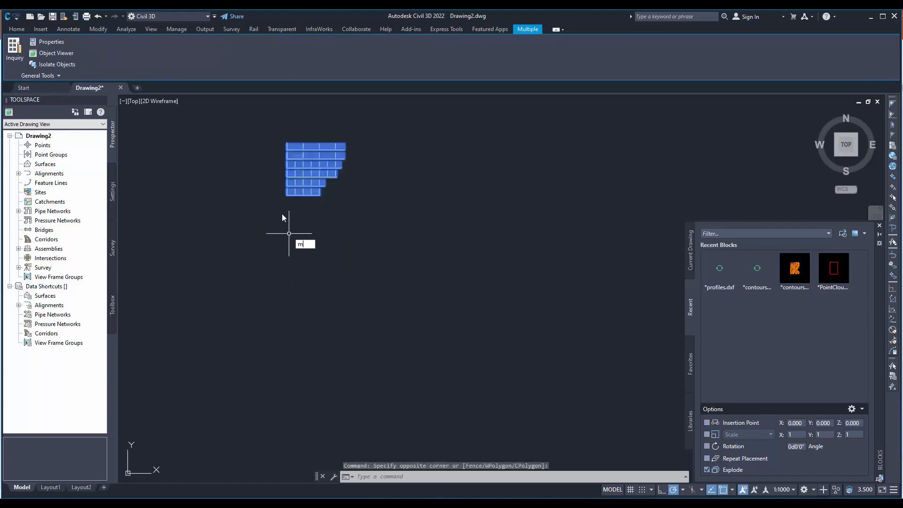
key("Return")
left_click(283, 210)
scroll(282, 212, "down", 5)
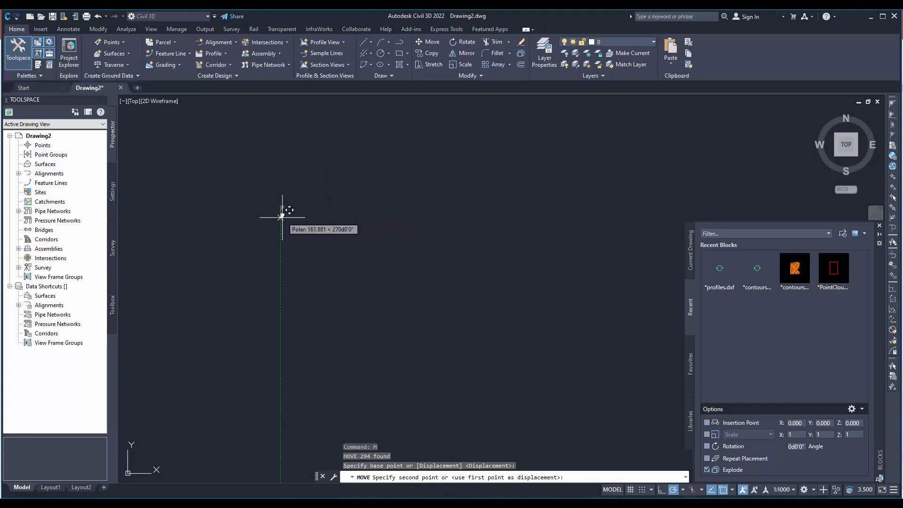
scroll(298, 264, "down", 5)
middle_click_drag(524, 241, 246, 270)
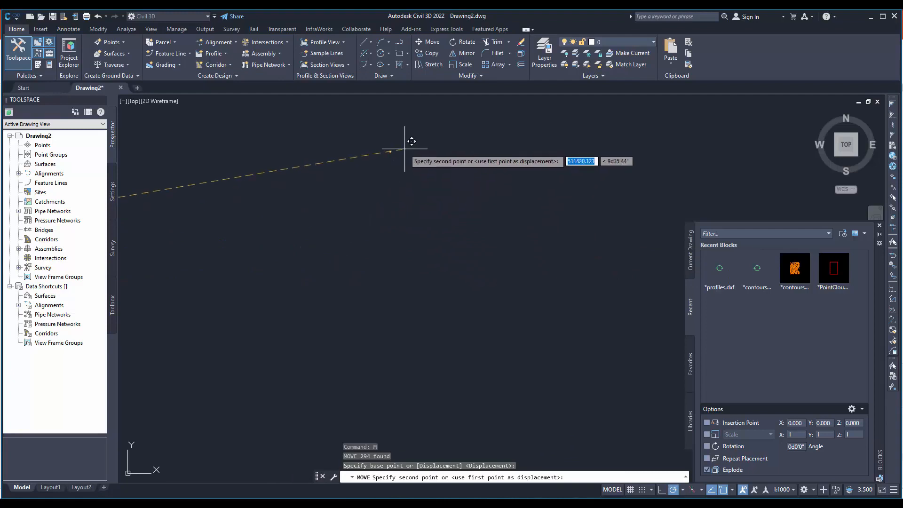
middle_click_drag(426, 167, 284, 234)
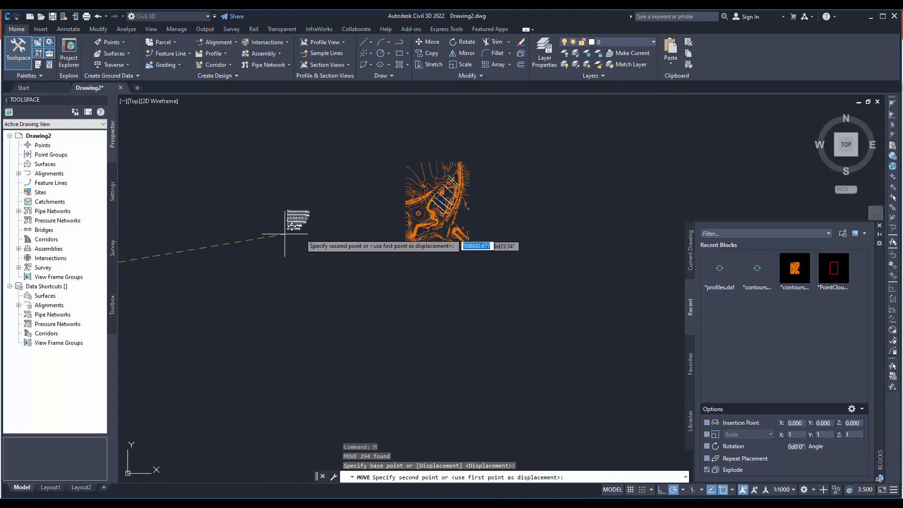
scroll(329, 225, "up", 5)
middle_click_drag(612, 212, 363, 244)
scroll(405, 254, "down", 5)
scroll(562, 235, "up", 6)
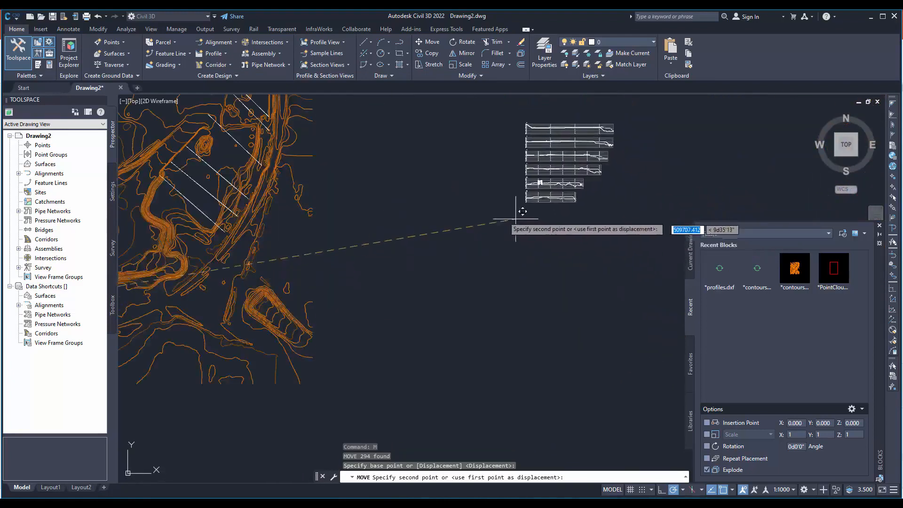
middle_click_drag(442, 206, 446, 334)
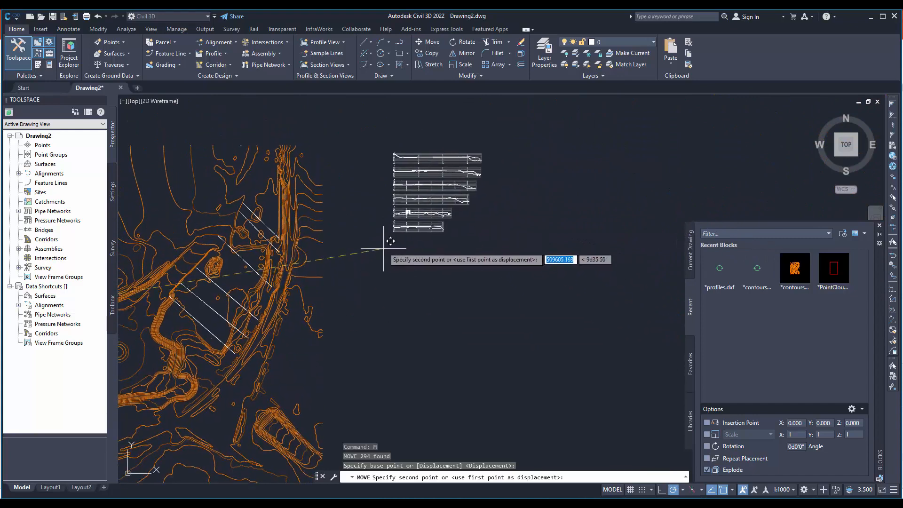
left_click(384, 245)
Step: Scale all six profile graphs to about three times their size, using the lowest graph's lower-left corner as base point
left_click(532, 302)
left_click(382, 151)
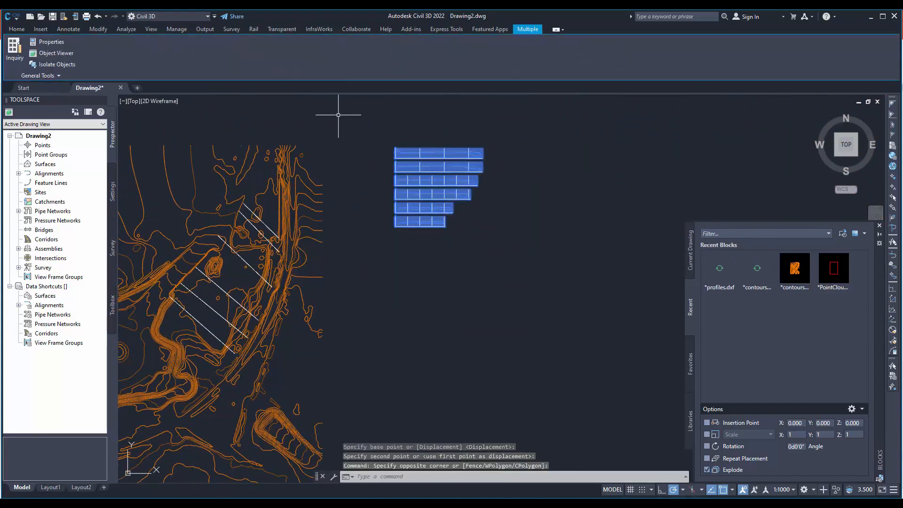
type("sc")
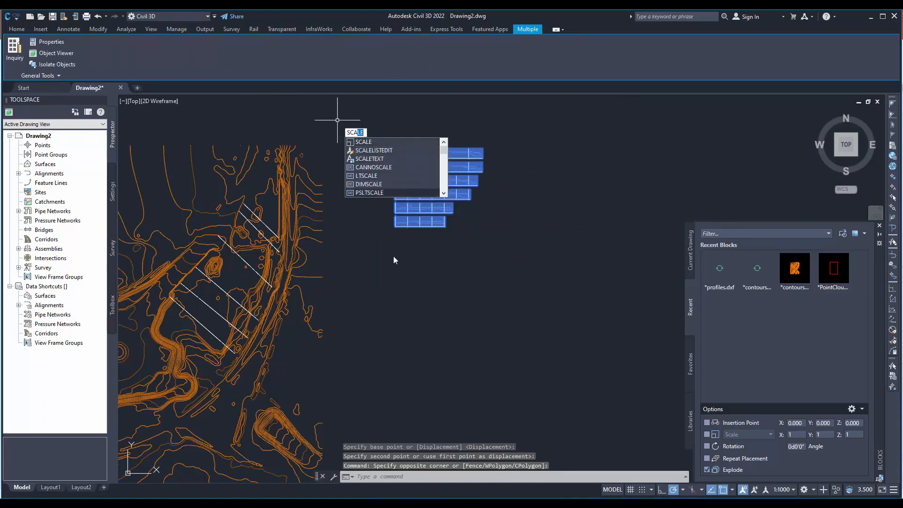
key("Return")
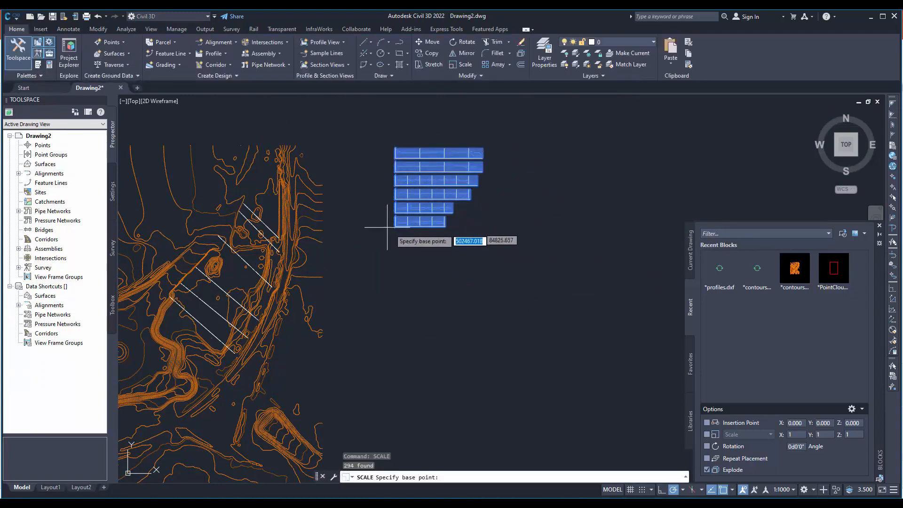
left_click(396, 226)
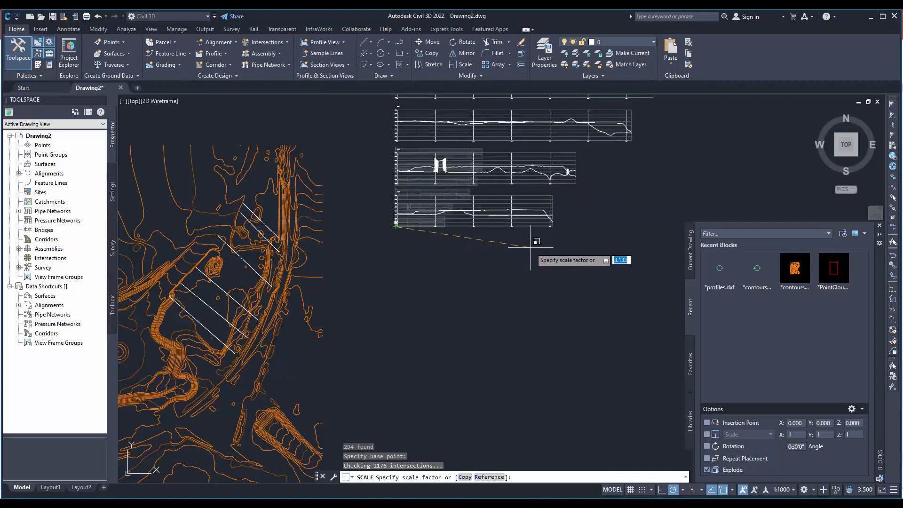
left_click(546, 248)
scroll(546, 249, "down", 5)
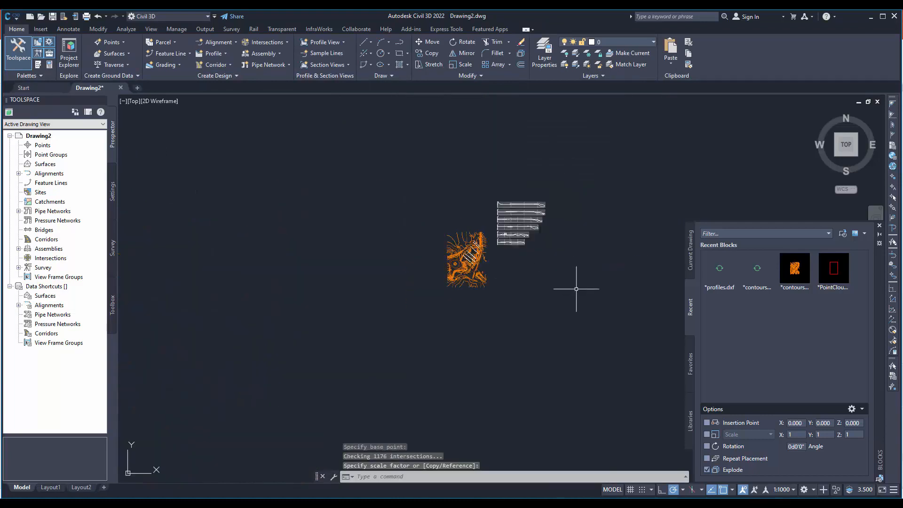
left_click(579, 281)
left_click(503, 189)
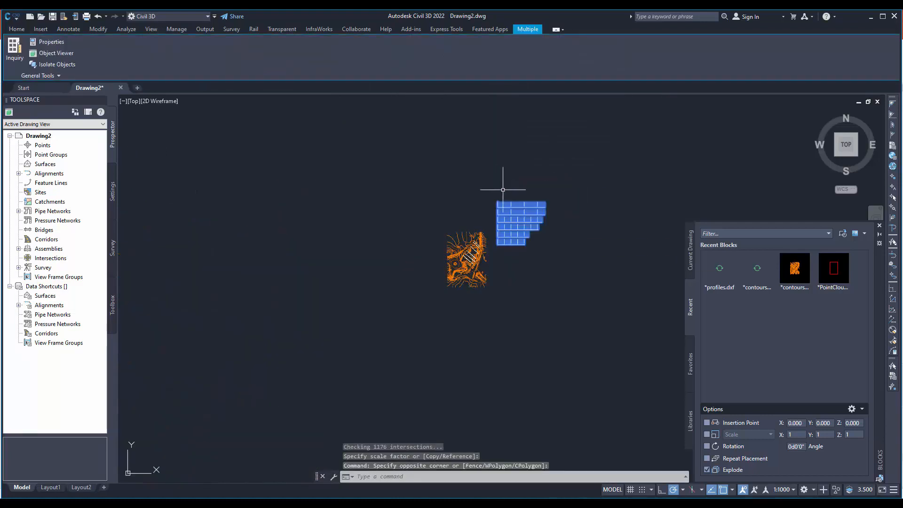
type("m")
key("Return")
left_click(560, 226)
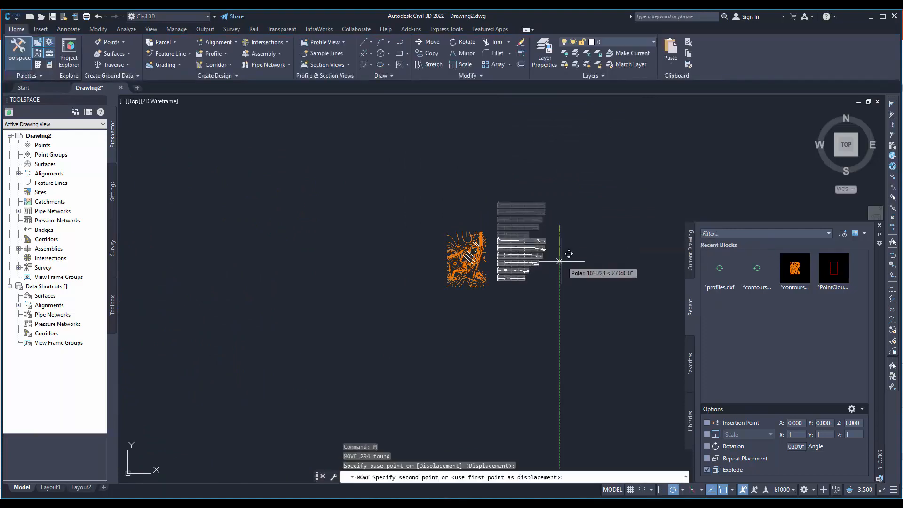
key("Escape")
Step: Examine the contour map beside the enlarged profile graphs, tilting the view slightly and restoring the top view
scroll(506, 216, "up", 4)
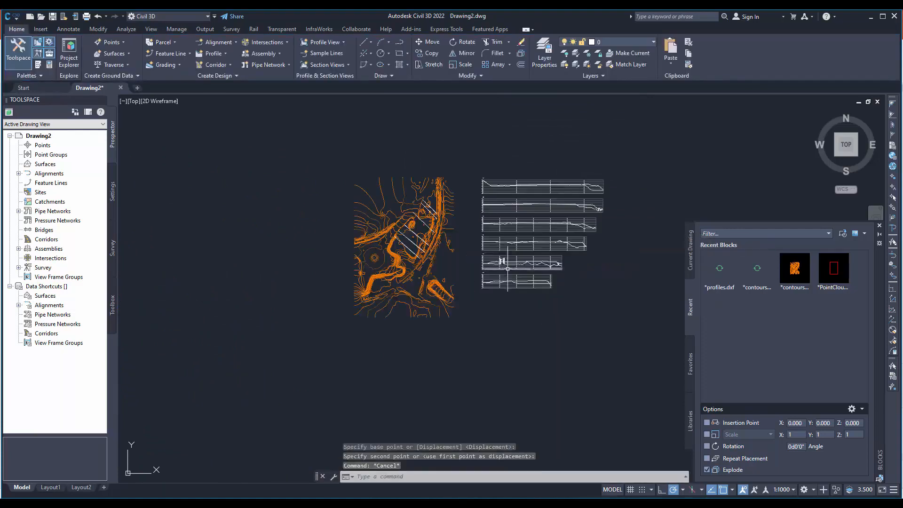
middle_click_drag(481, 262, 502, 324)
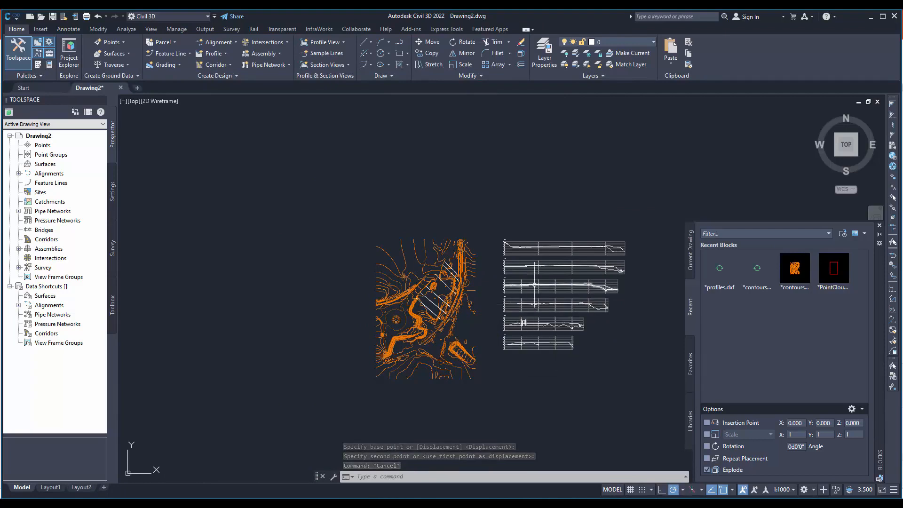
scroll(448, 293, "up", 4)
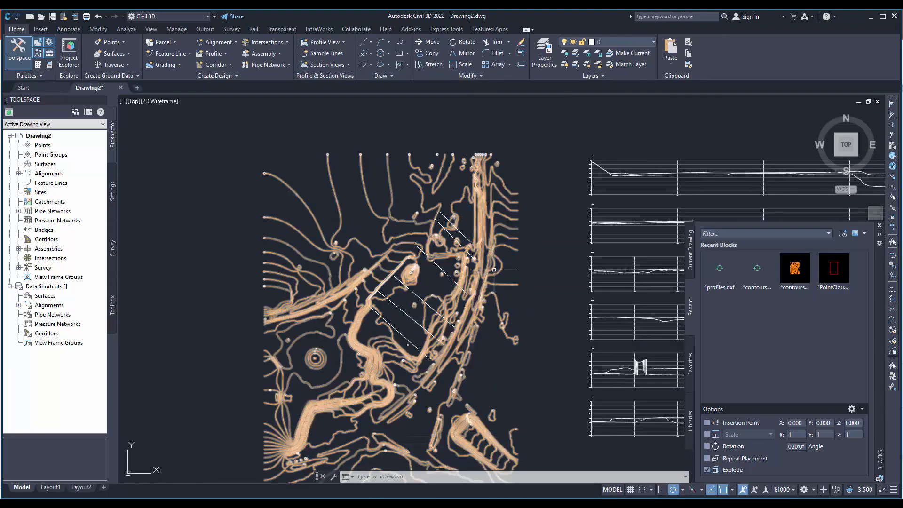
mouse_move(499, 296)
middle_mouse_down("shift")
mouse_move(516, 227)
mouse_move(559, 193)
mouse_move(583, 204)
mouse_move(583, 230)
mouse_move(495, 323)
mouse_move(487, 318)
middle_mouse_up("shift")
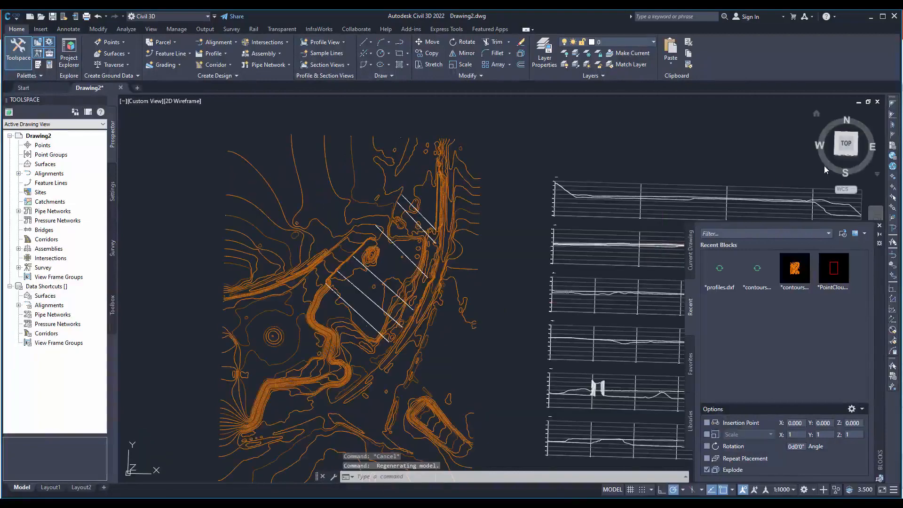
left_click(845, 143)
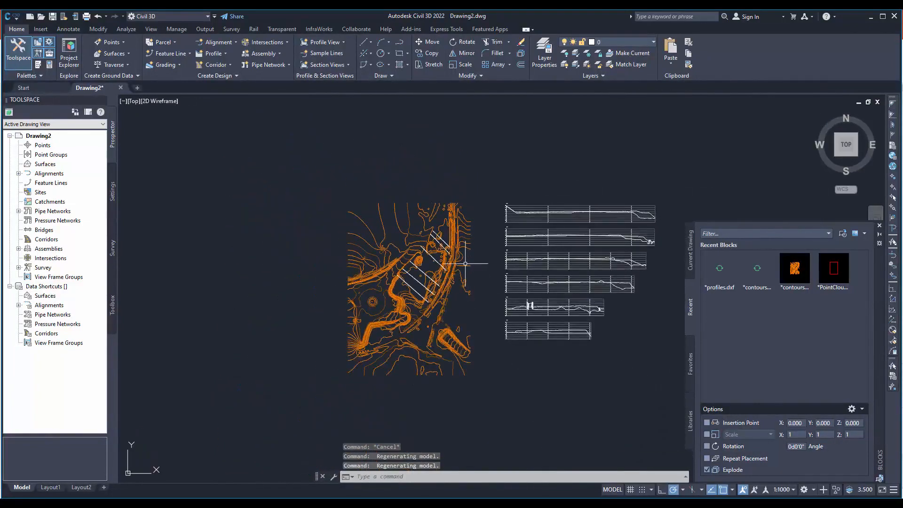
left_click(448, 254)
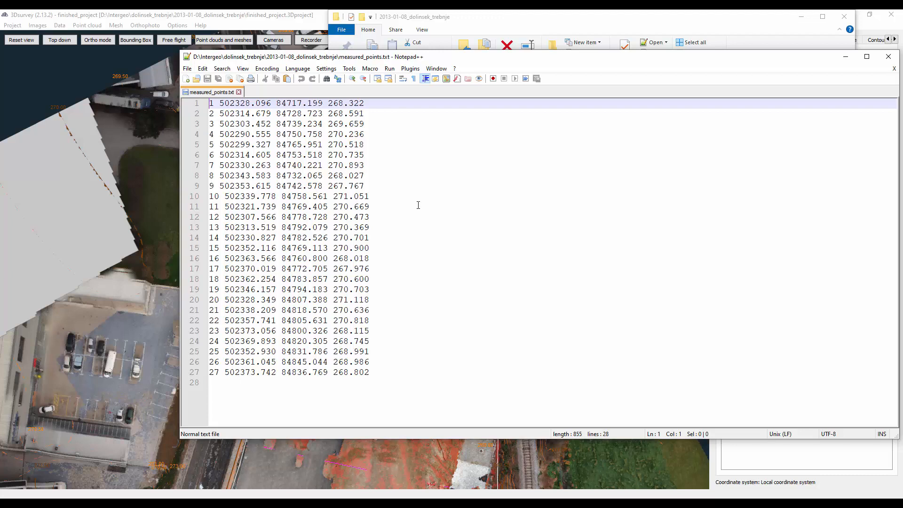
Step: Switch to 3Dsurvey and start loading CAD geometry data
left_click(318, 23)
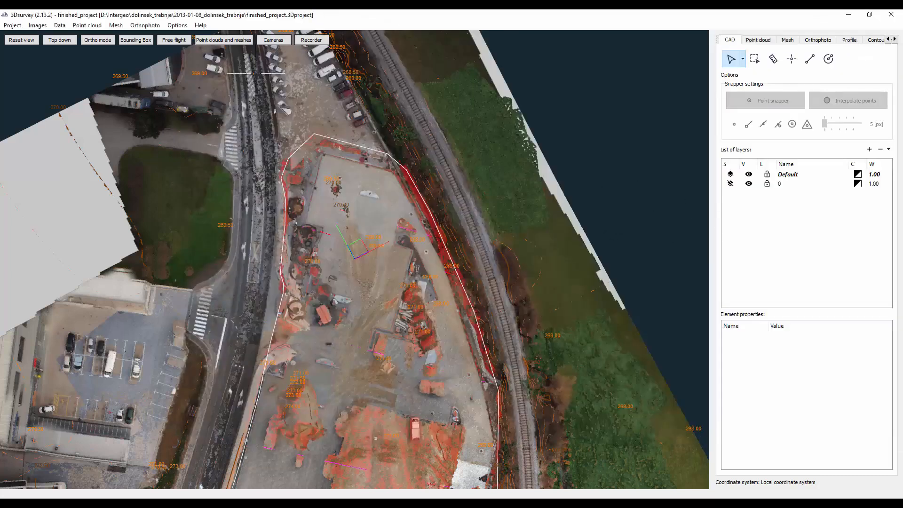
left_click(60, 26)
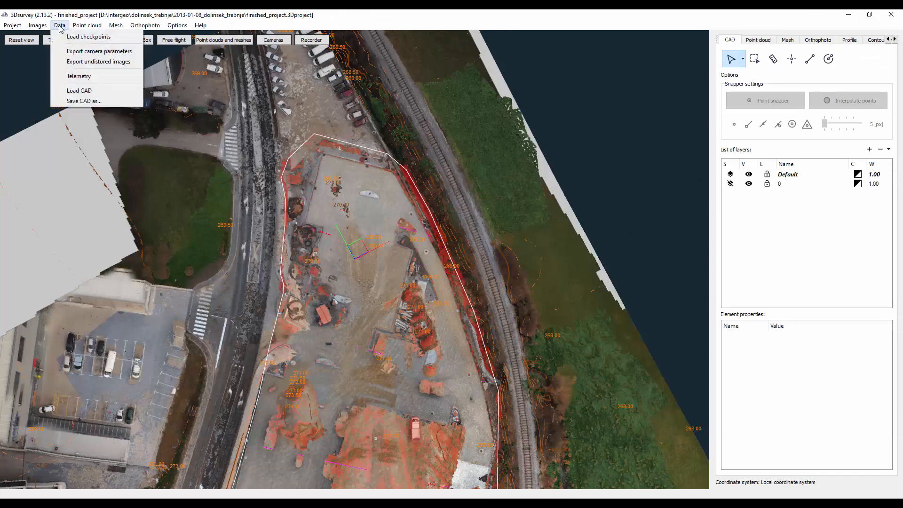
left_click(94, 91)
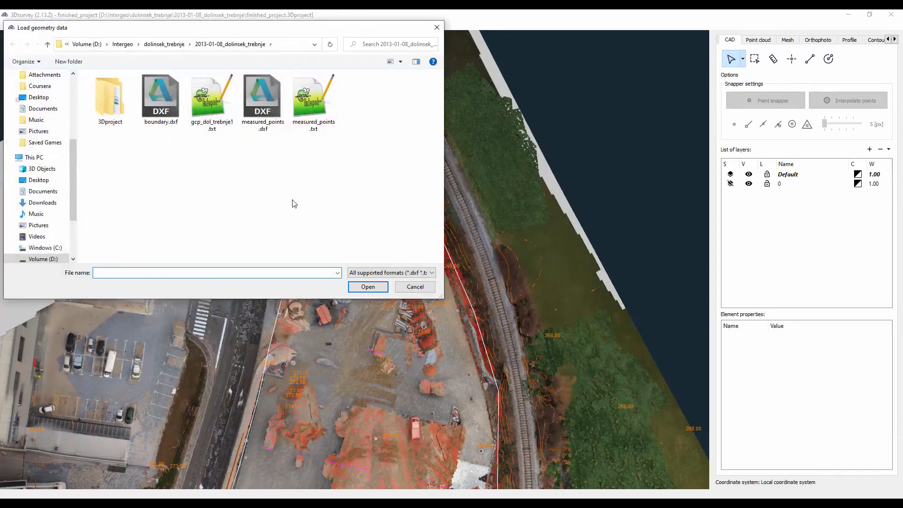
Step: Check the point list of measured_points.txt in Notepad++, close the file and minimise the editor
left_click(314, 107)
right_click(315, 107)
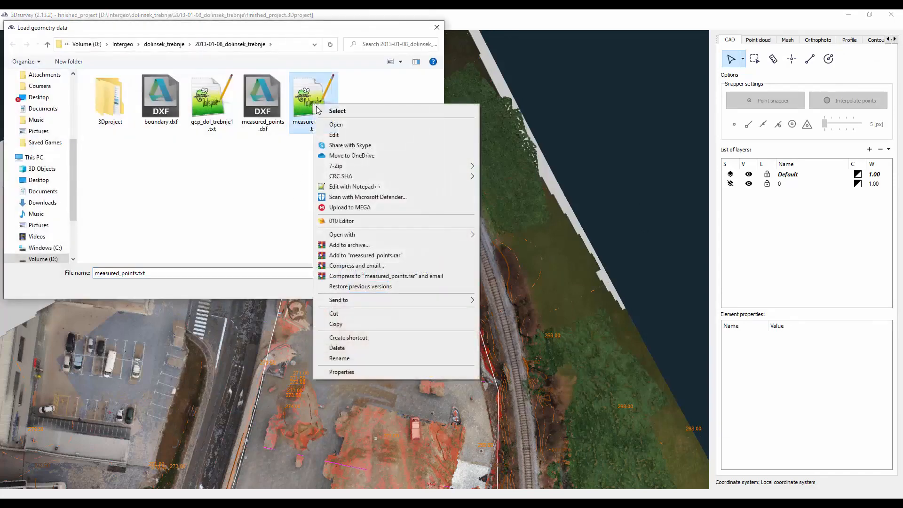
left_click(357, 185)
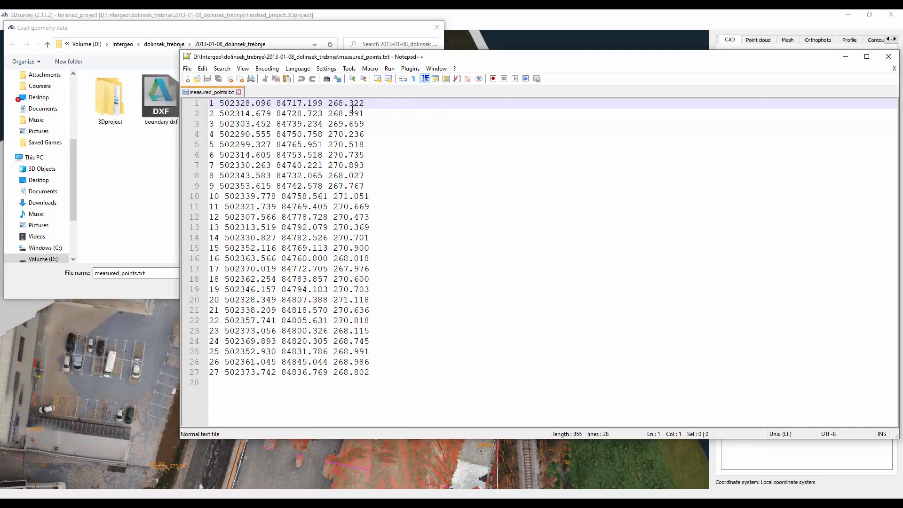
left_click(239, 92)
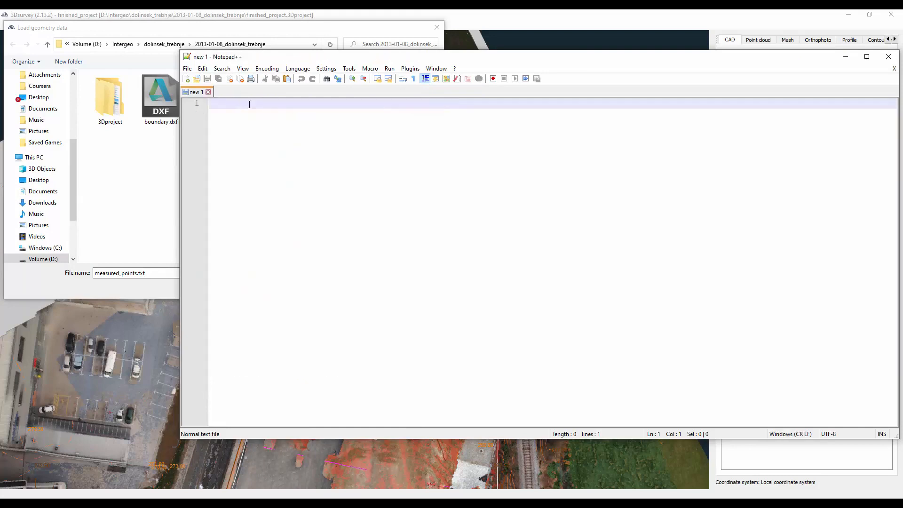
left_click(846, 57)
Step: Import measured_points.txt as whitespace-delimited Point Name, X, Y, Z data in the local coordinate system, and view the points from an angle
double_click(319, 113)
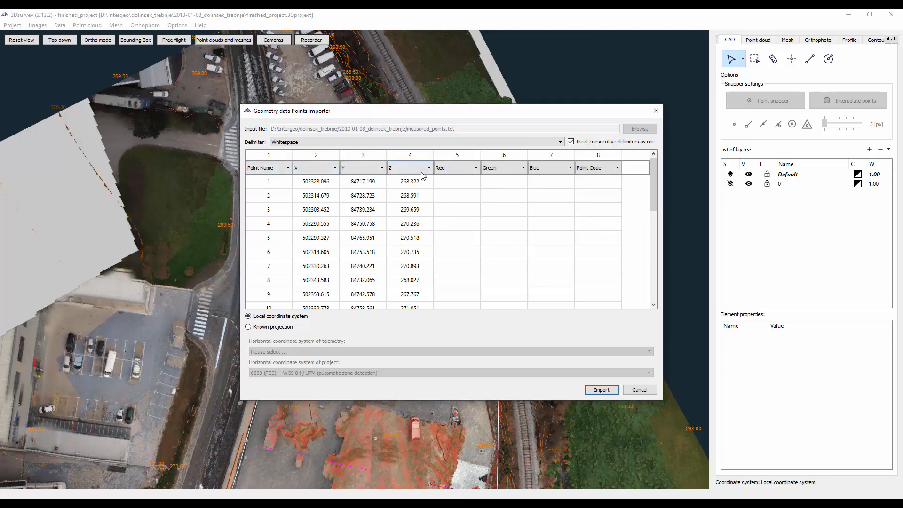
left_click(248, 327)
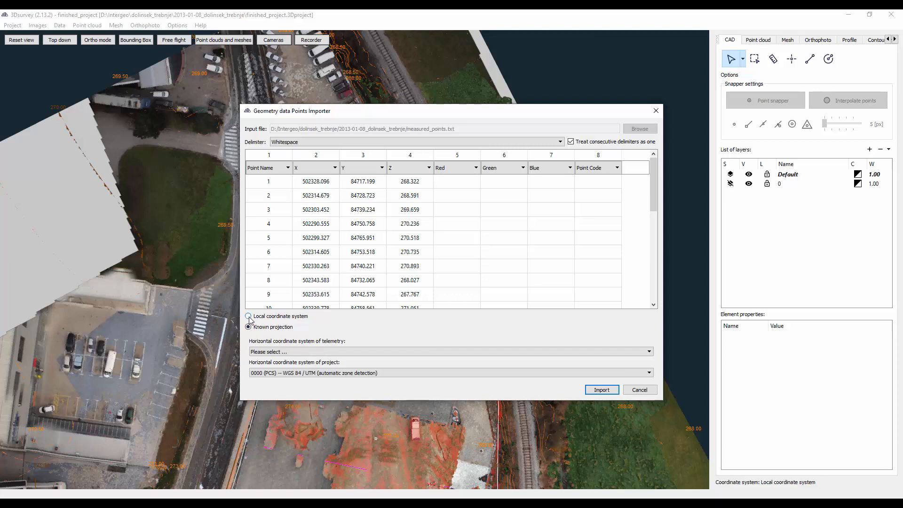
left_click(248, 316)
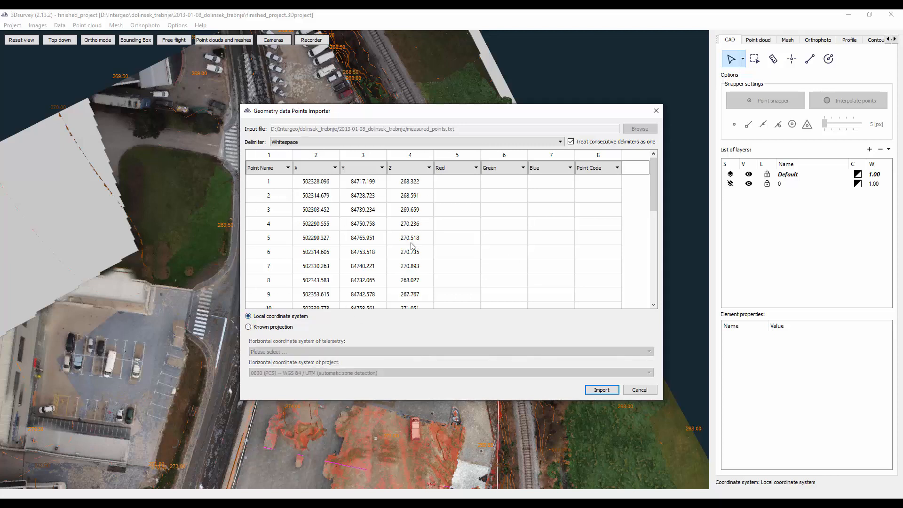
left_click(602, 390)
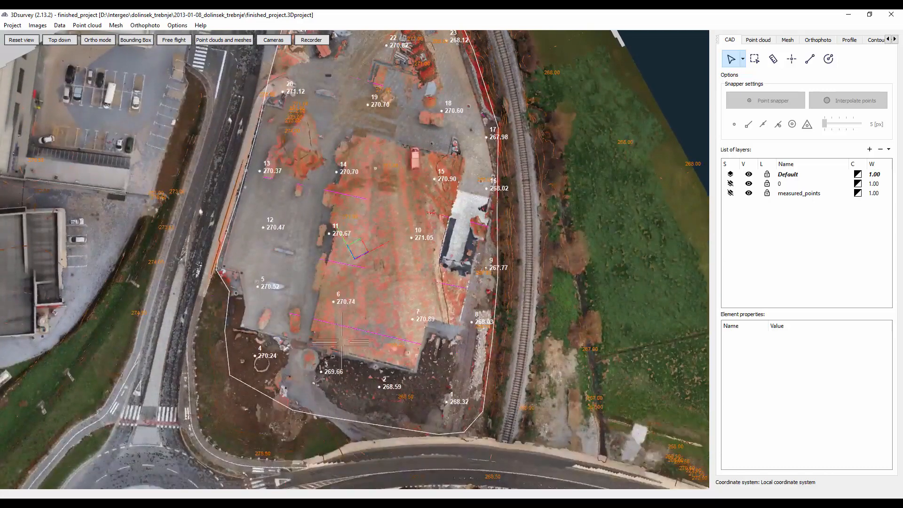
middle_click_drag(290, 314, 287, 289)
left_click_drag(299, 296, 279, 284)
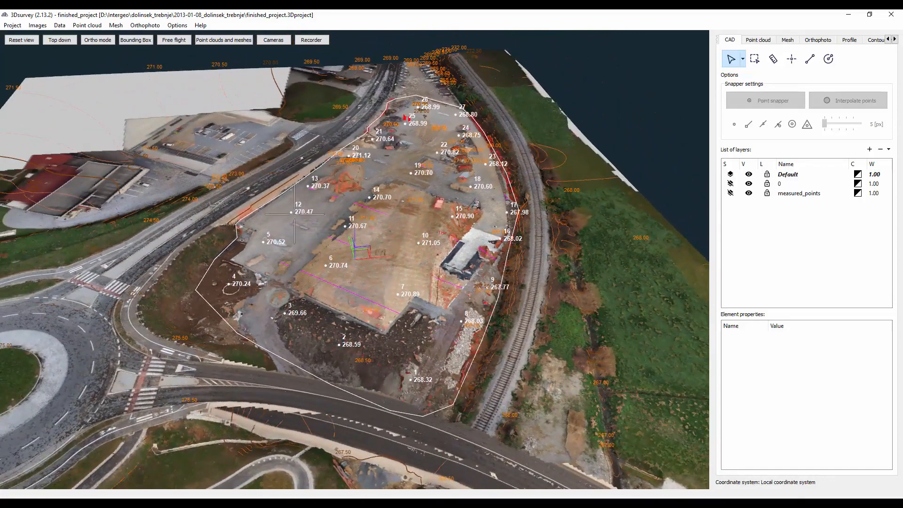
Step: Save the CAD data as measured_points.dxf in the 2013-01-08_dolinsek_trebnje folder, replacing the existing file
left_click(60, 25)
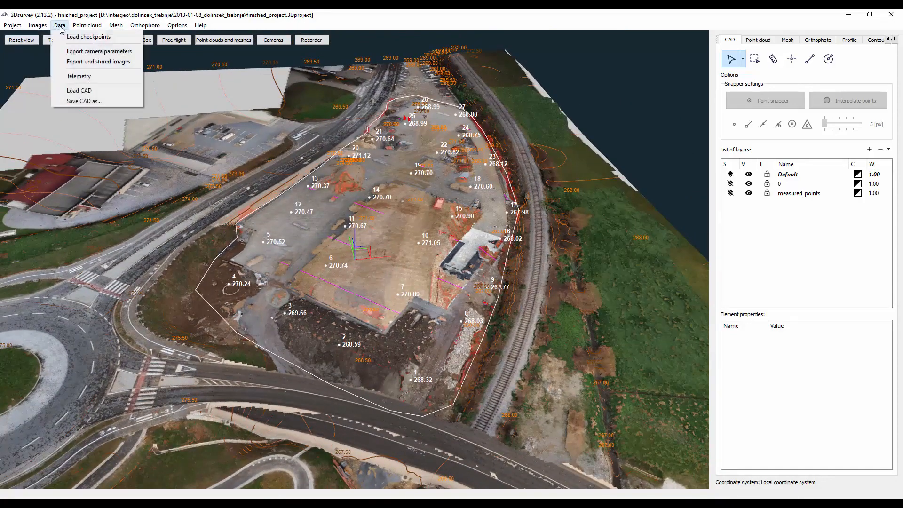
left_click(94, 101)
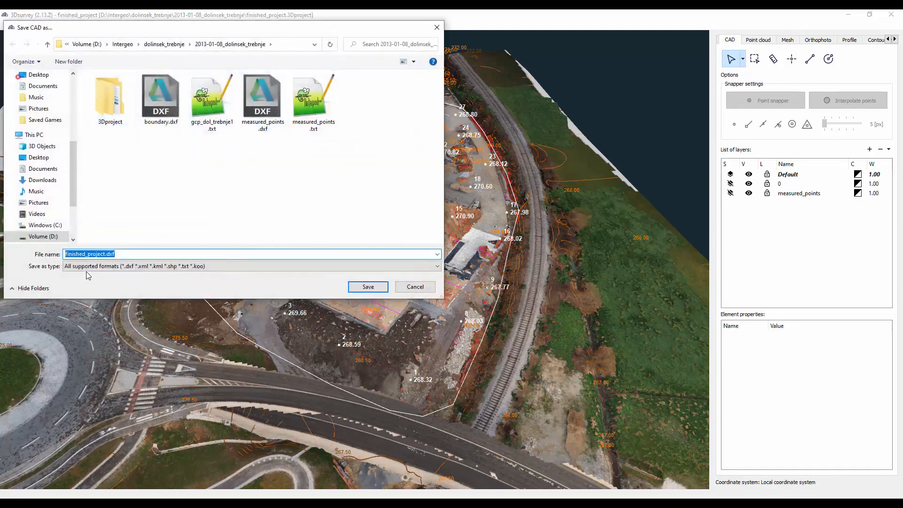
left_click(264, 97)
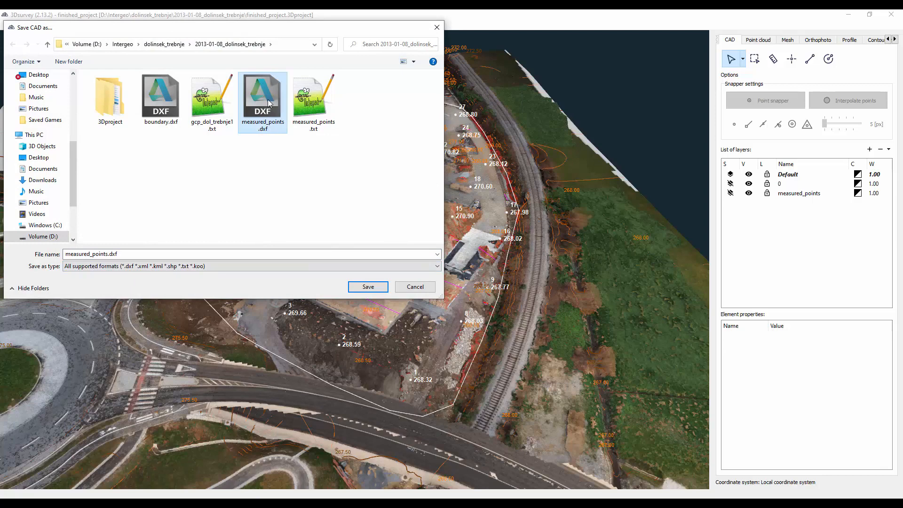
key("Return")
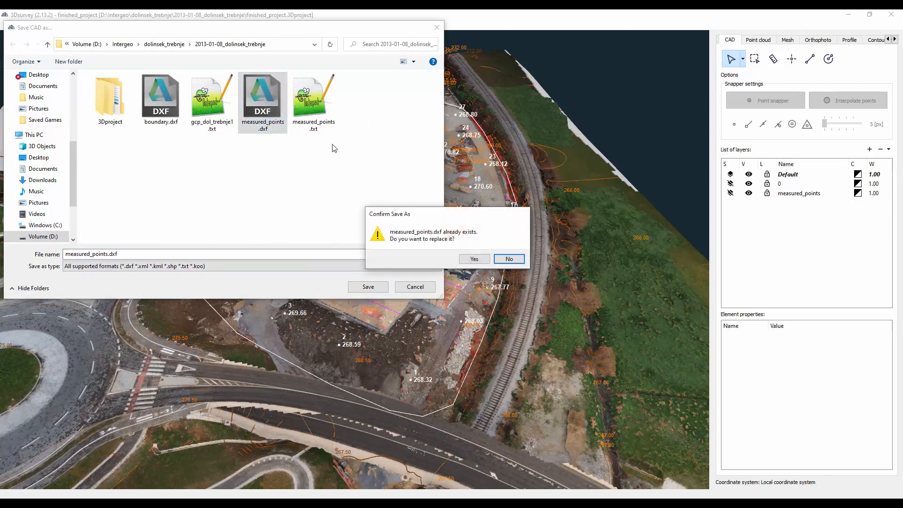
left_click(474, 260)
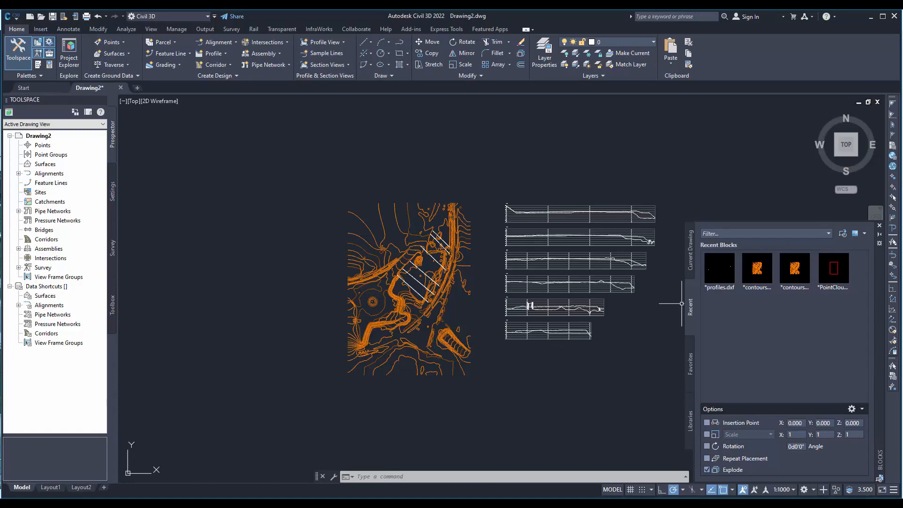
Step: Insert measured_points.dxf from the folder two levels above results into the Civil 3D drawing
left_click(843, 234)
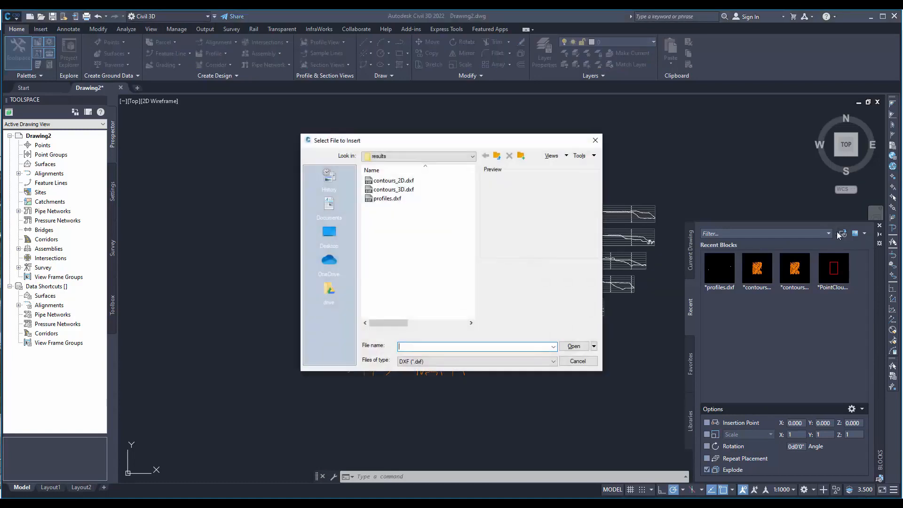
left_click(498, 157)
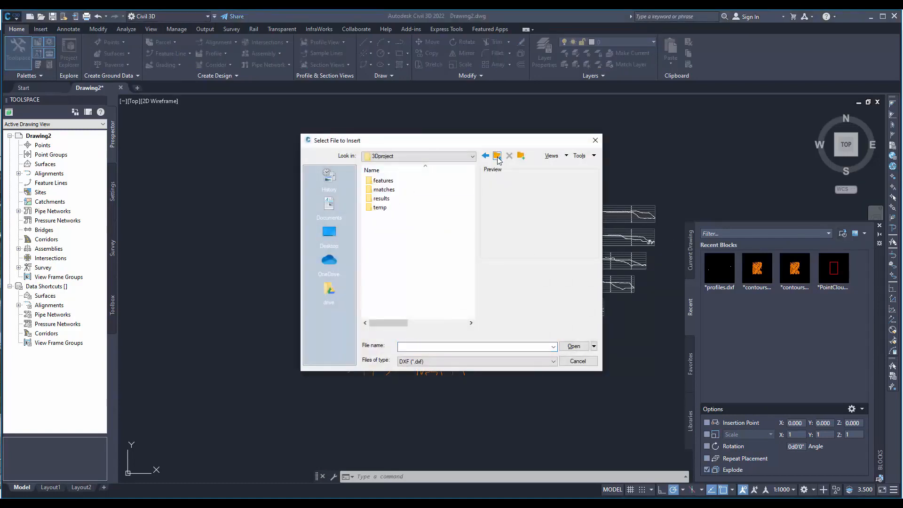
left_click(497, 157)
double_click(391, 199)
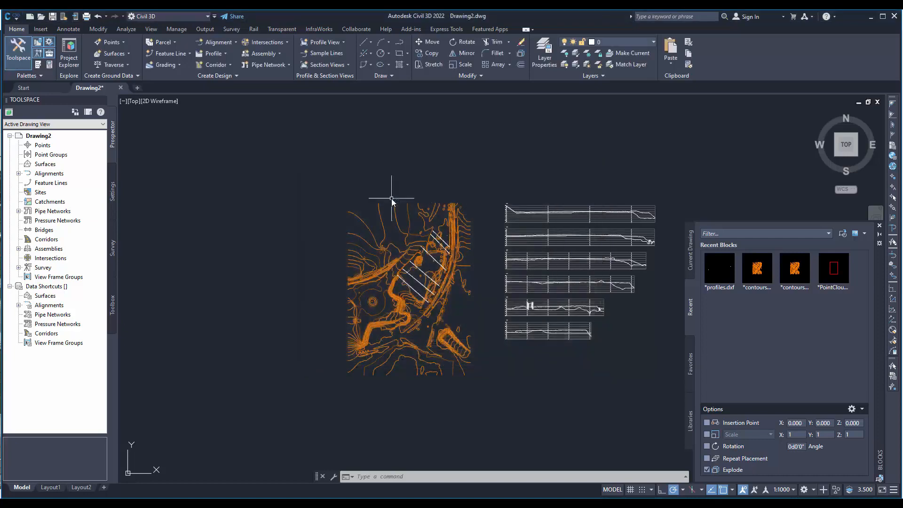
Step: Examine the inserted points up close, selecting the marker and number label of point 11 to check them and clearing each selection
scroll(420, 265, "up", 8)
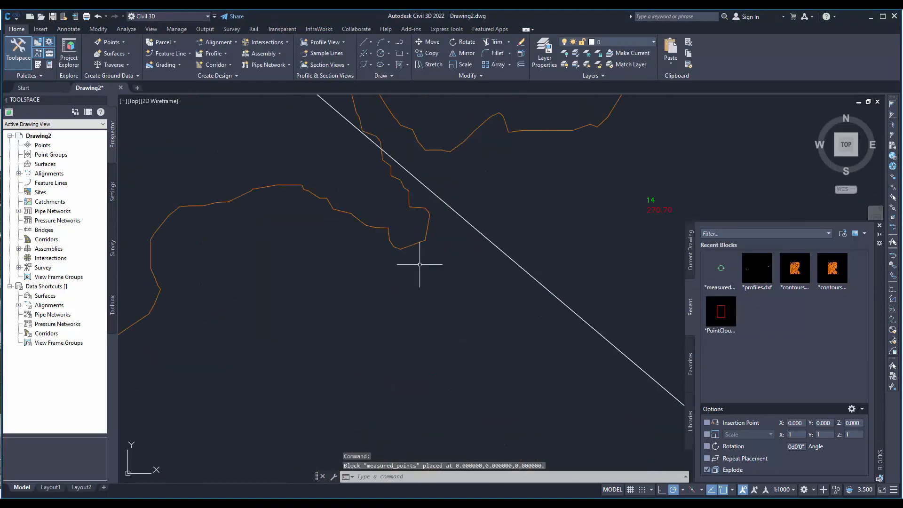
middle_click_drag(610, 245, 414, 288)
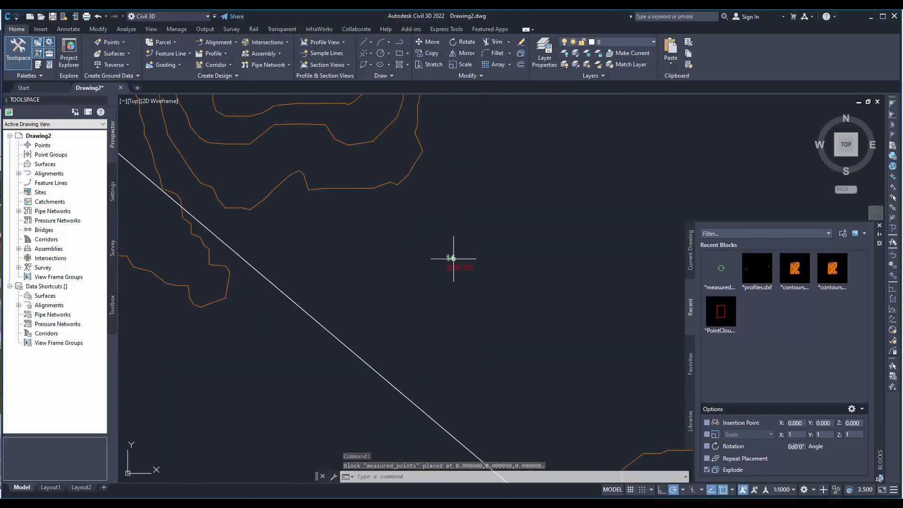
scroll(456, 275, "down", 5)
scroll(356, 399, "up", 10)
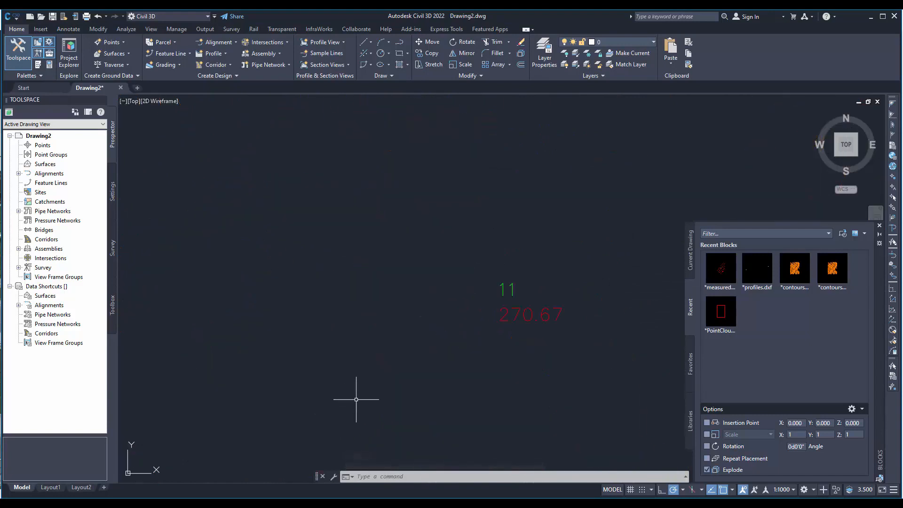
left_click(461, 294)
left_click(522, 362)
key("Escape")
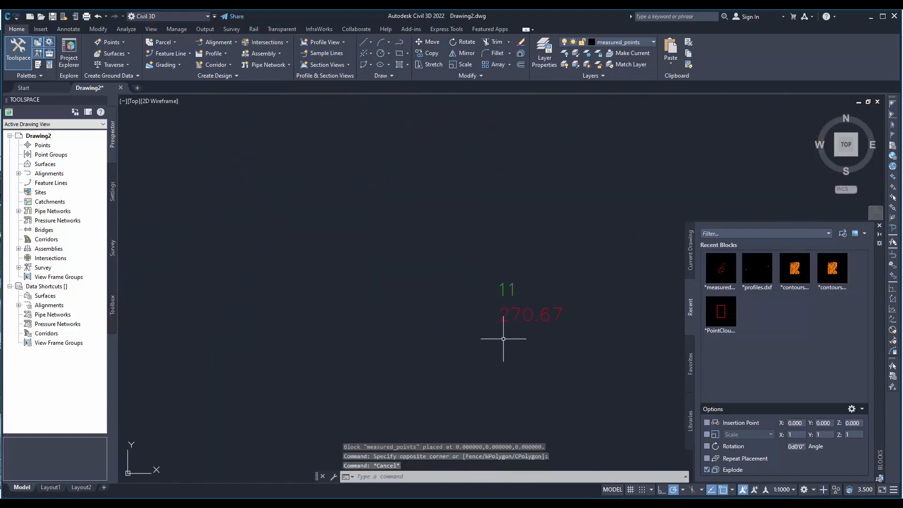
left_click(448, 269)
left_click(526, 380)
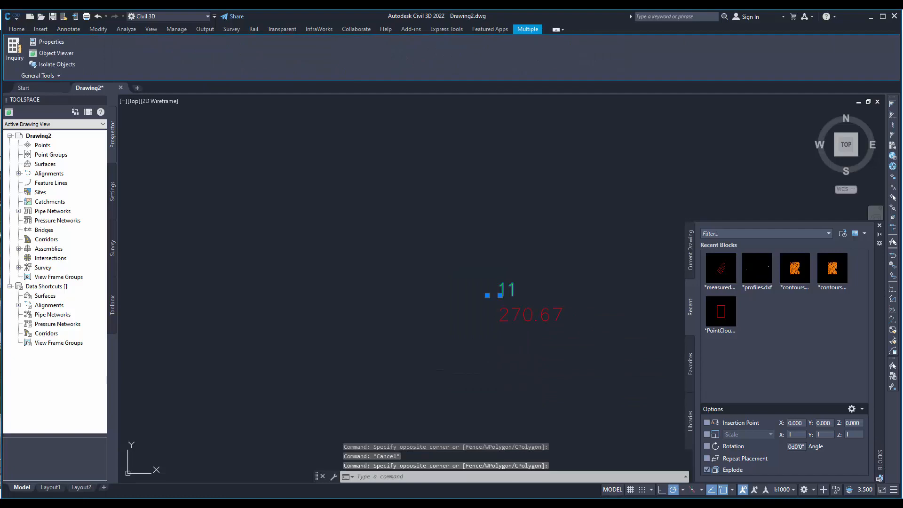
key("Escape")
left_click(480, 286)
left_click(491, 315)
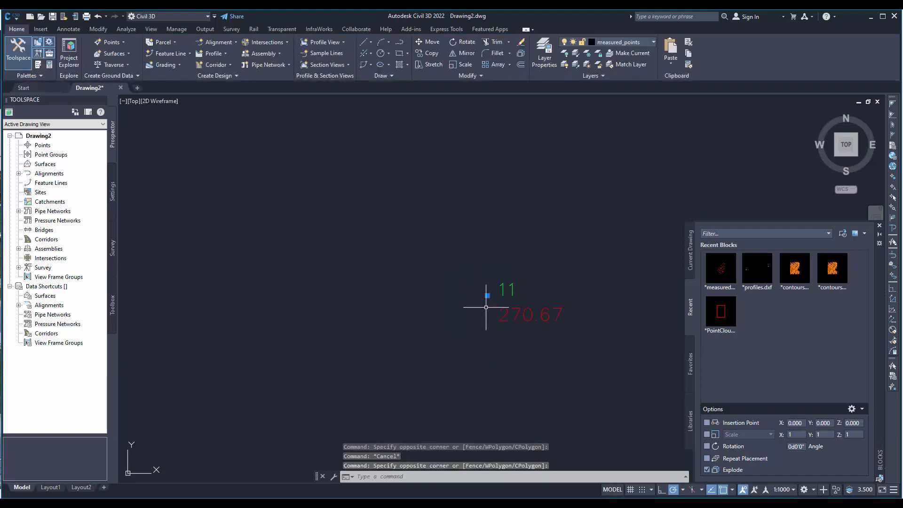
key("Escape")
left_click(462, 277)
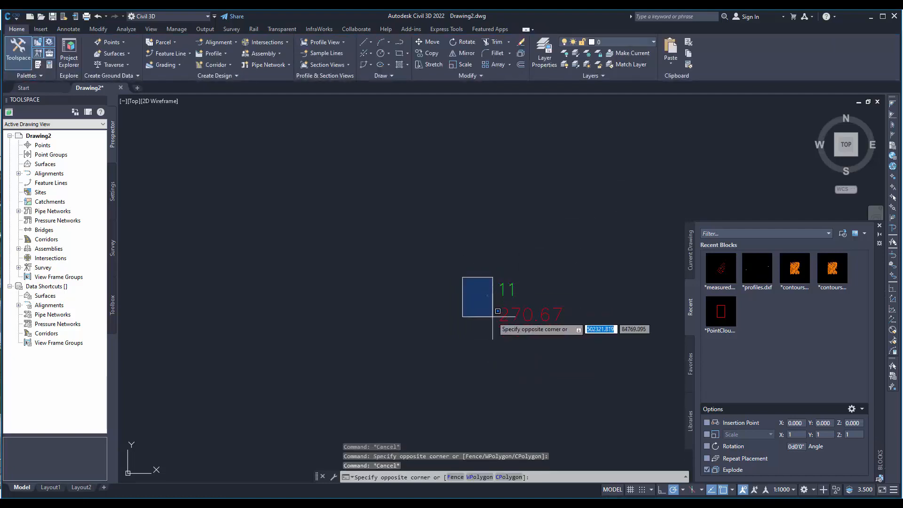
key("Escape")
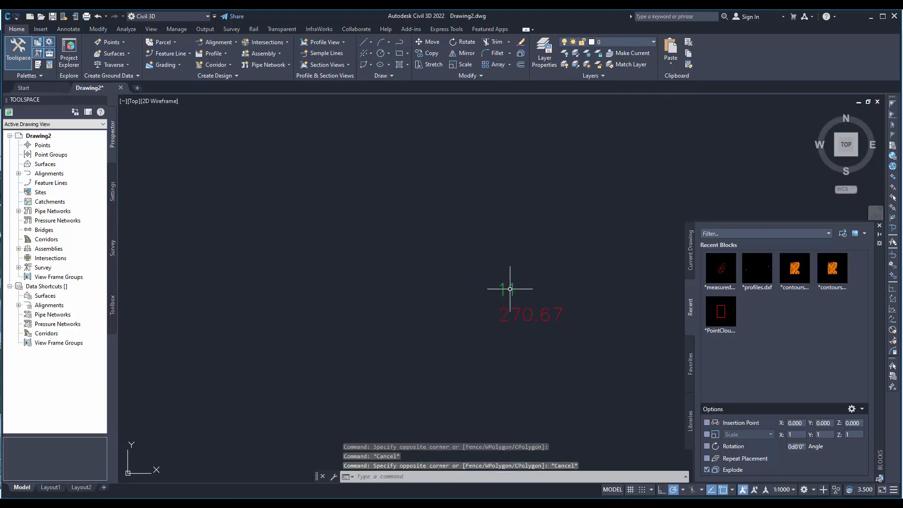
Step: Open the layer properties manager, enlarge it and locate the measured_points layer in the list
left_click(644, 42)
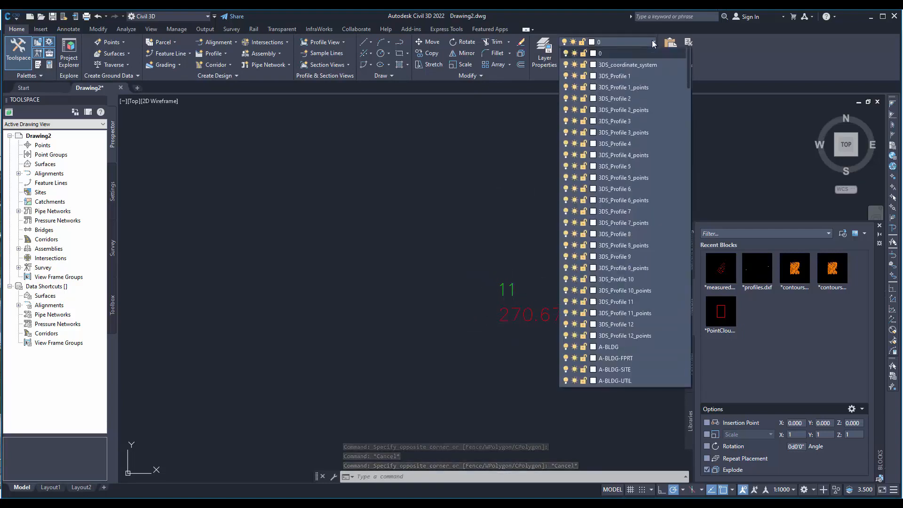
left_click(651, 41)
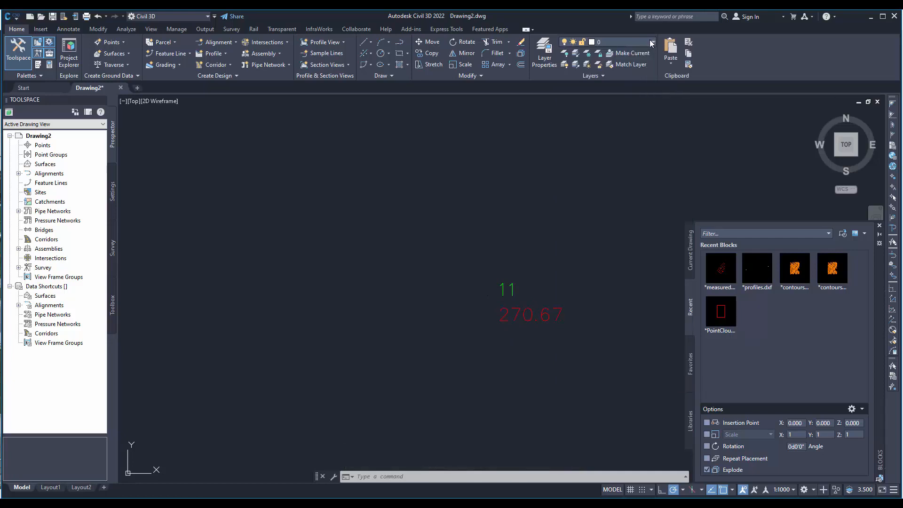
left_click(545, 54)
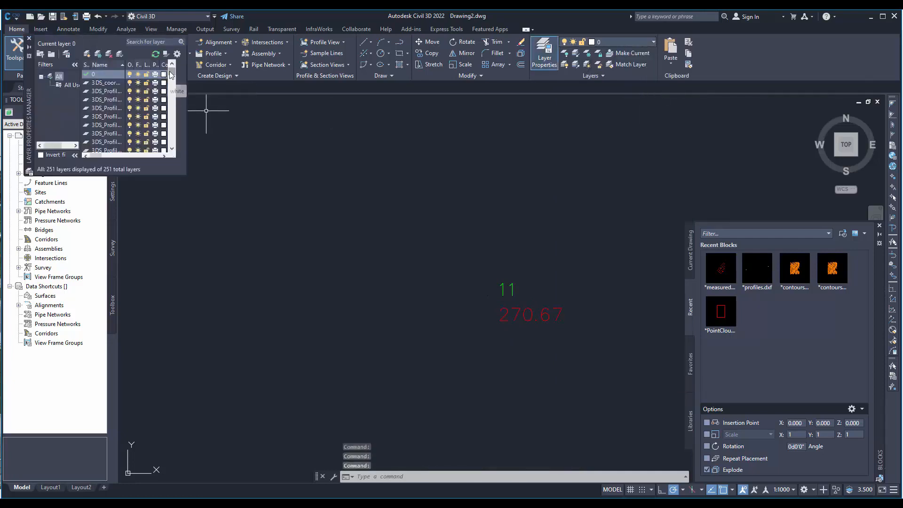
scroll(171, 90, "down", 2)
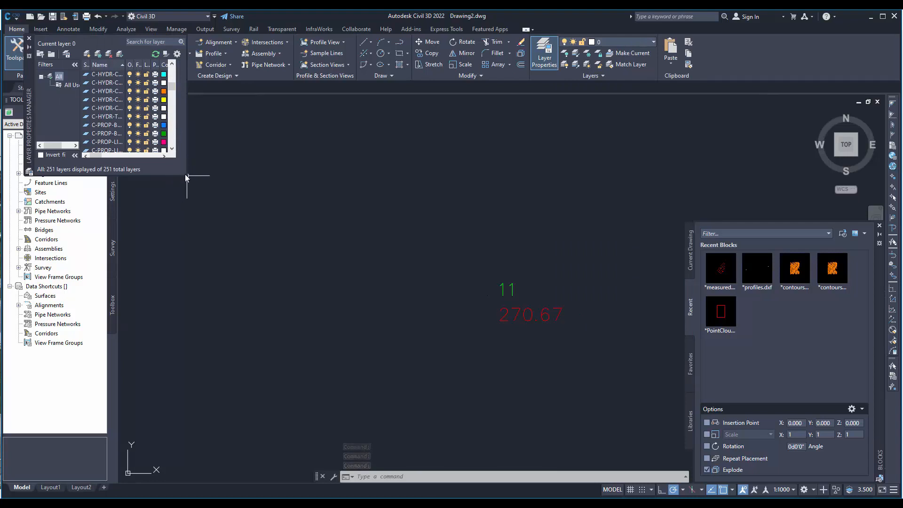
left_click_drag(187, 175, 422, 442)
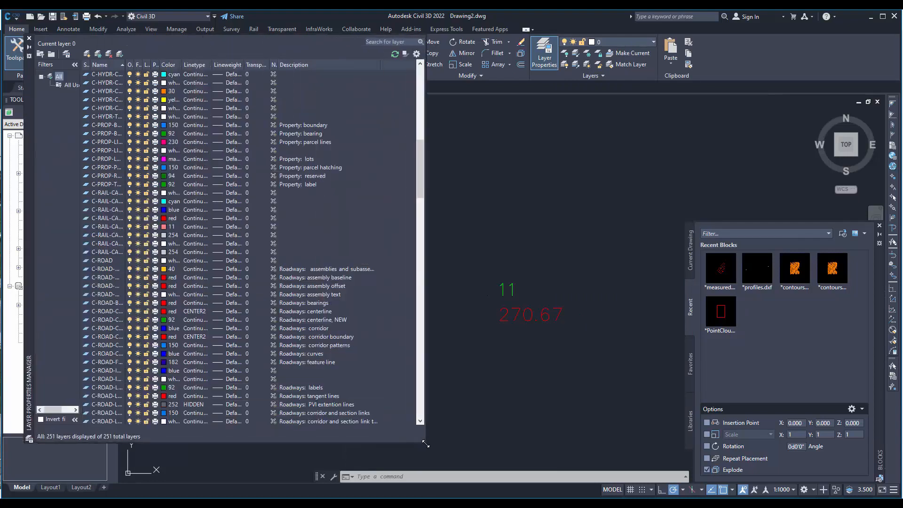
scroll(159, 155, "down", 7)
scroll(160, 155, "down", 8)
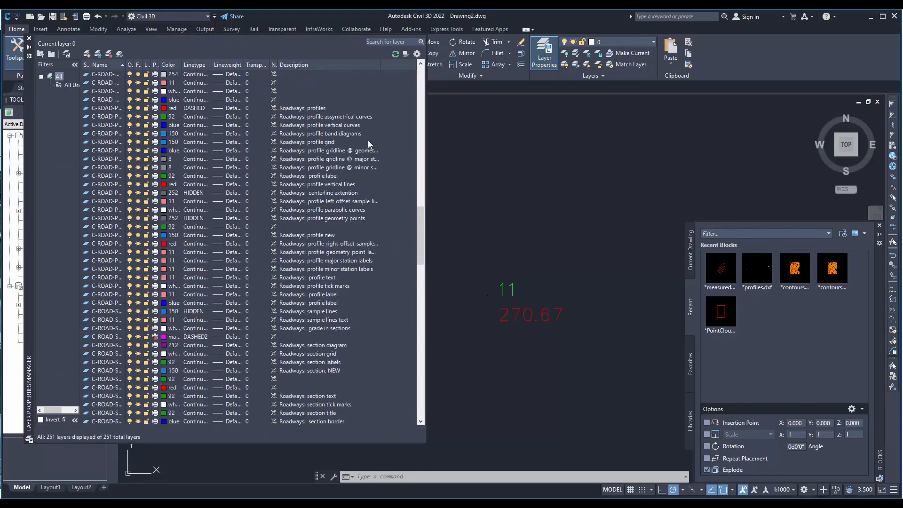
left_click(419, 347)
left_click(420, 410)
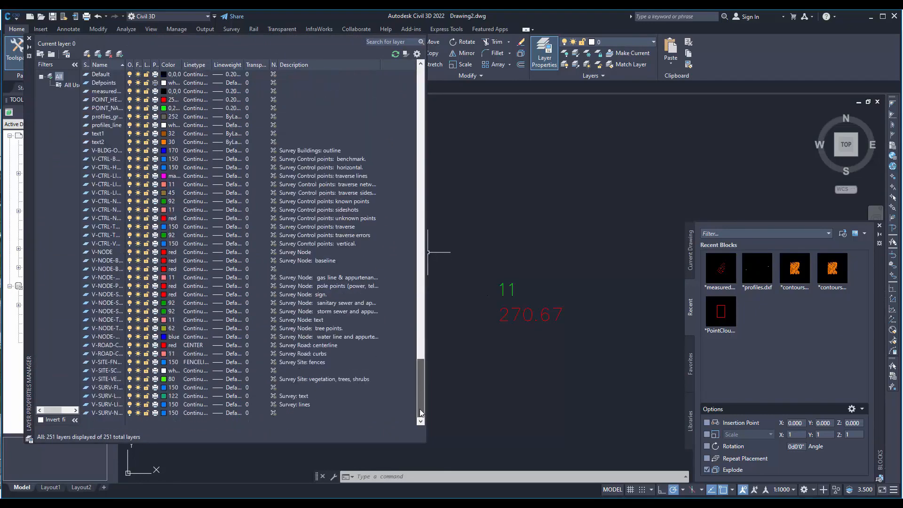
left_click_drag(426, 392, 425, 365)
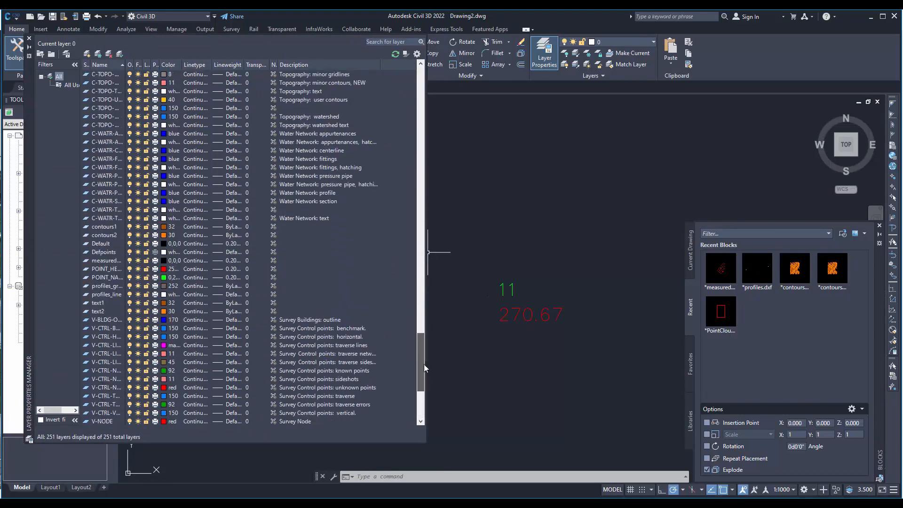
Step: Set the measured_points layer's colour to a yellow true colour
left_click(165, 261)
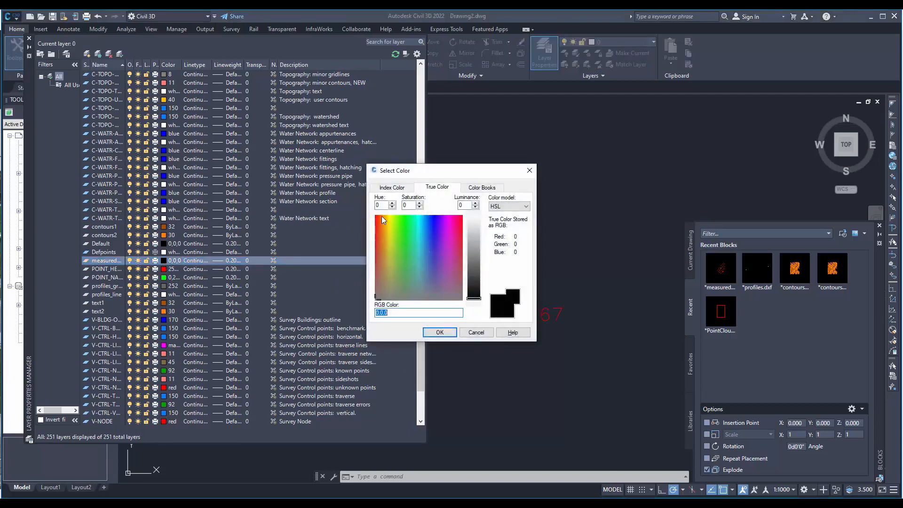
left_click(388, 218)
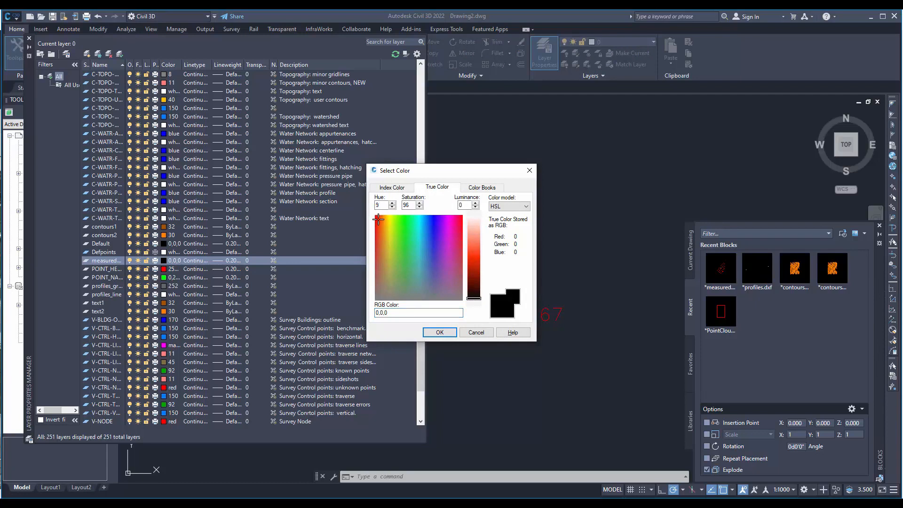
left_click(474, 249)
left_click(439, 333)
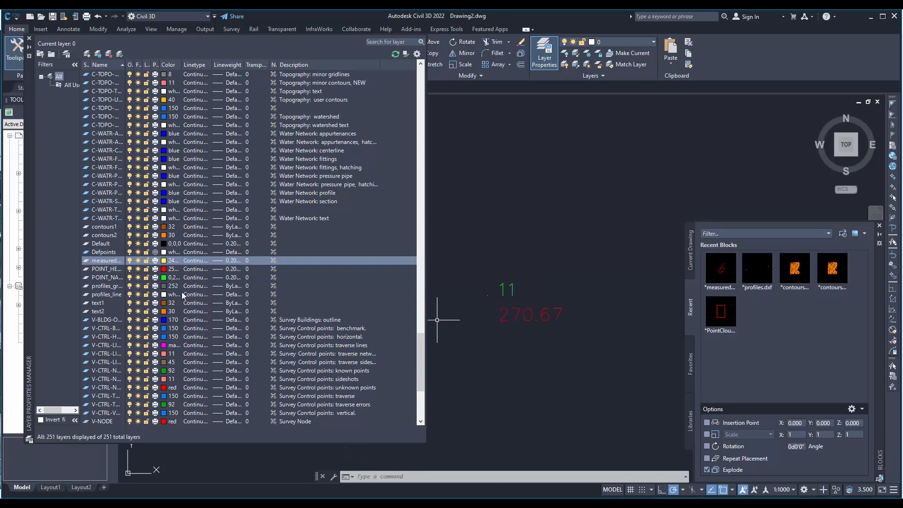
Step: Check the recoloured marker of point 11 by selecting it, and clear the selection
left_click(481, 290)
left_click(490, 302)
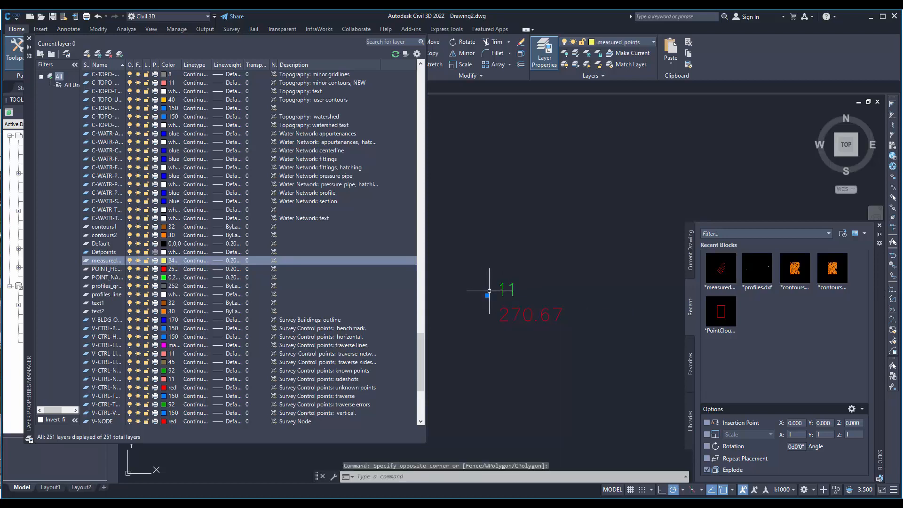
key("Escape")
left_click(483, 290)
key("Escape")
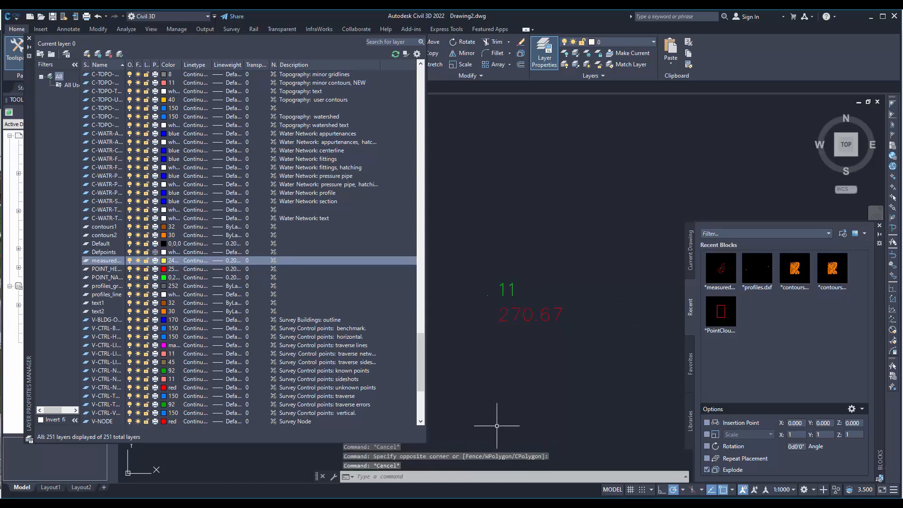
Step: Set the point style to a dot inside a circle with DDPTYPE and inspect the markers across the contour map and up close
type("DD")
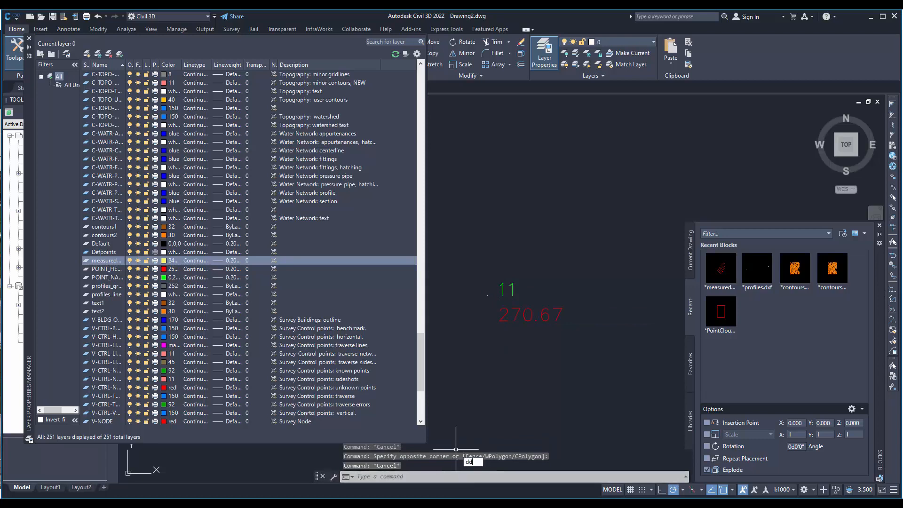
type("P")
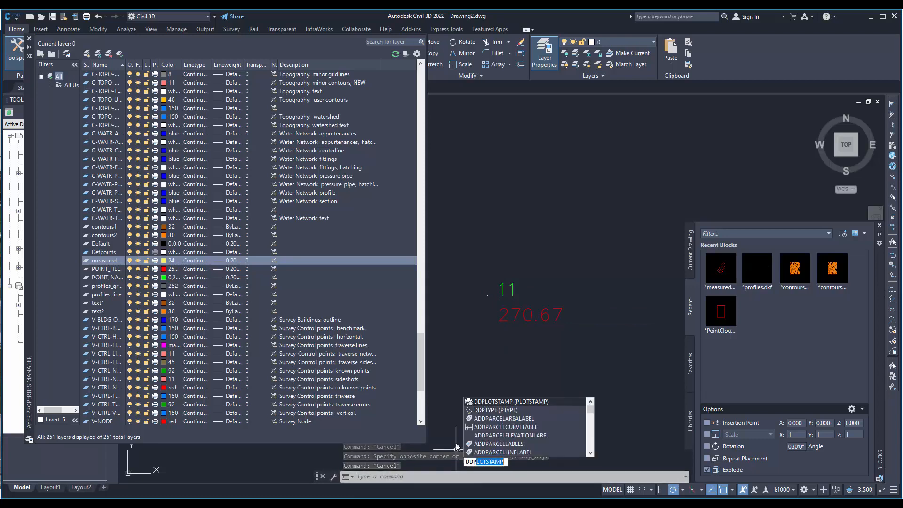
left_click(502, 411)
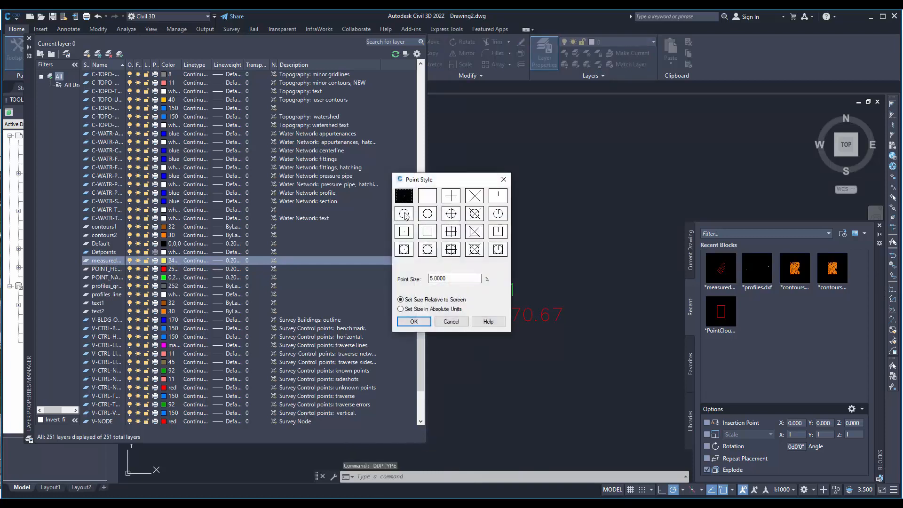
double_click(404, 215)
scroll(500, 302, "down", 5)
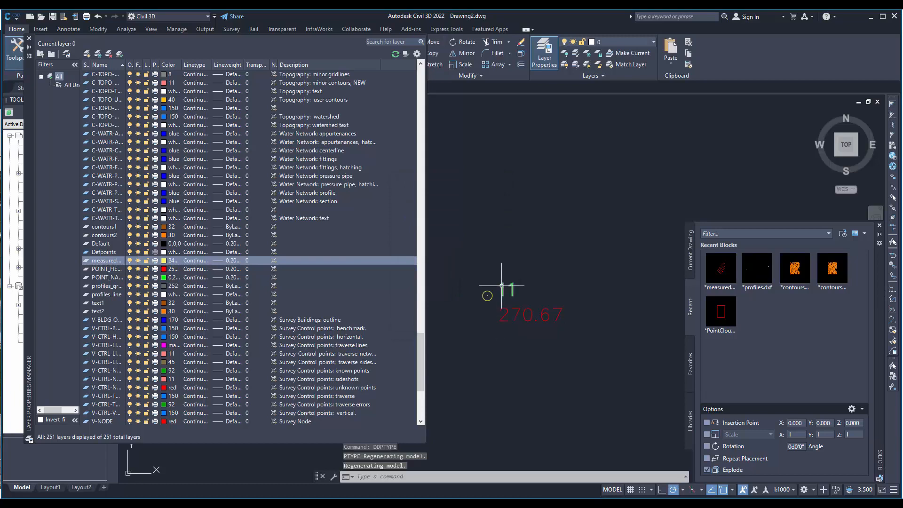
scroll(515, 328, "down", 3)
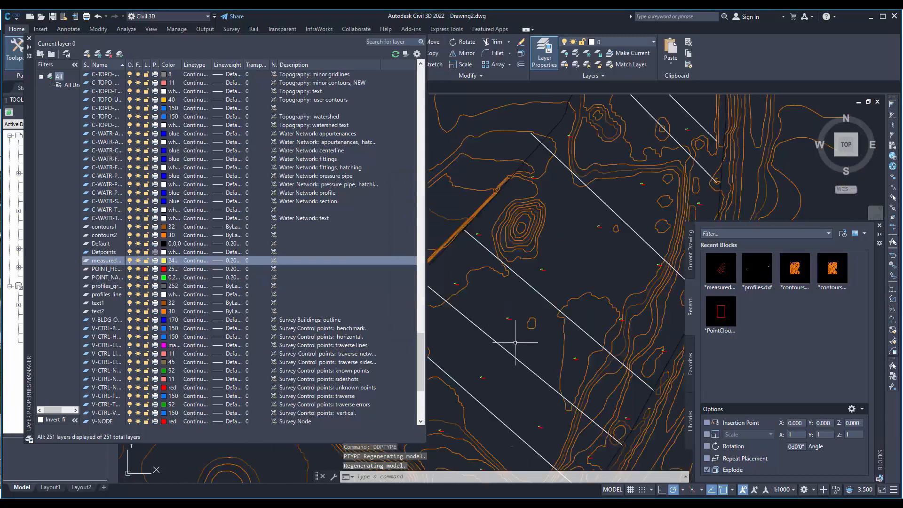
scroll(500, 283, "up", 7)
scroll(487, 247, "up", 6)
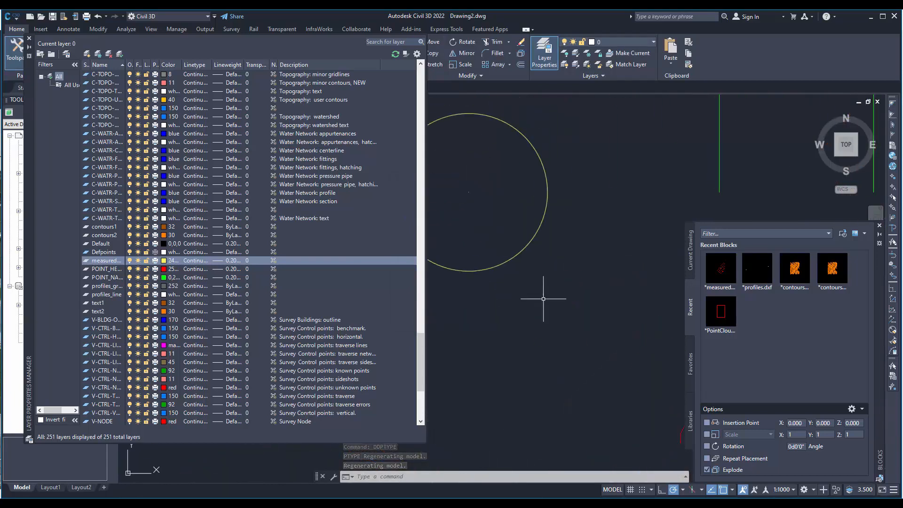
Step: Regenerate the drawing with REGEN so the marker of point 11 is redrawn for the wider view
scroll(543, 298, "down", 4)
type("rege")
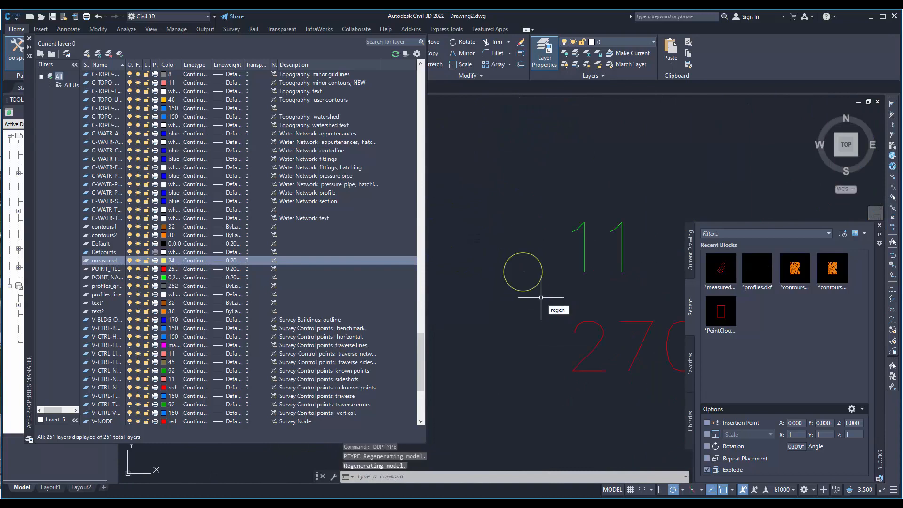
type("n")
key("Return")
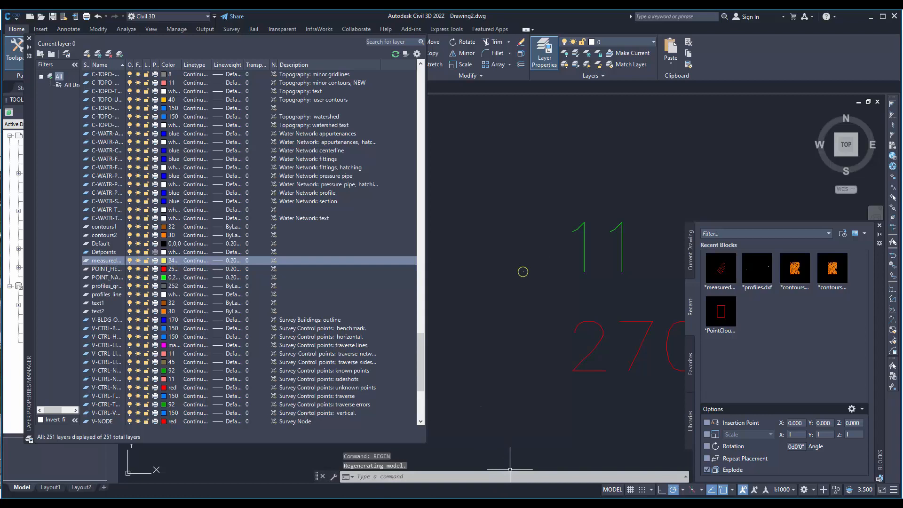
Step: Switch to 3Dsurvey, load points.txt as CAD data and set the importer's delimiter to Semi-colon
mouse_move(334, 504)
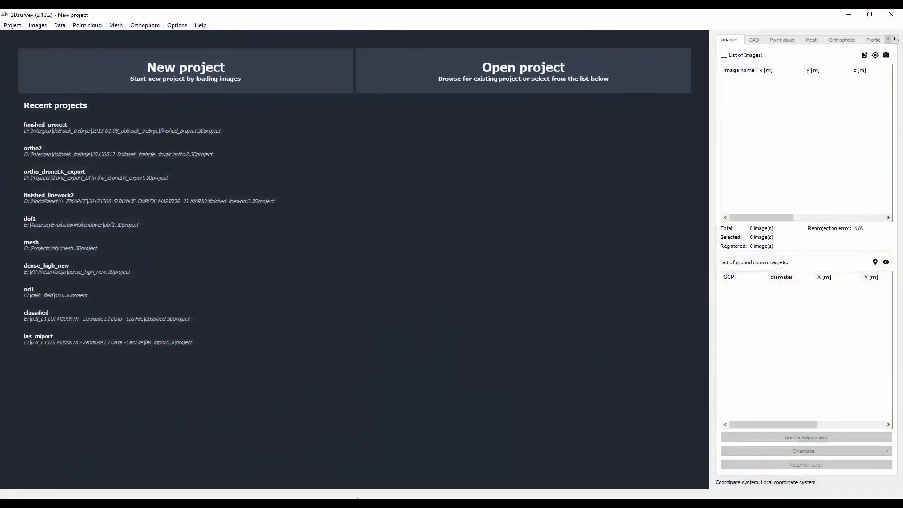
left_click(60, 25)
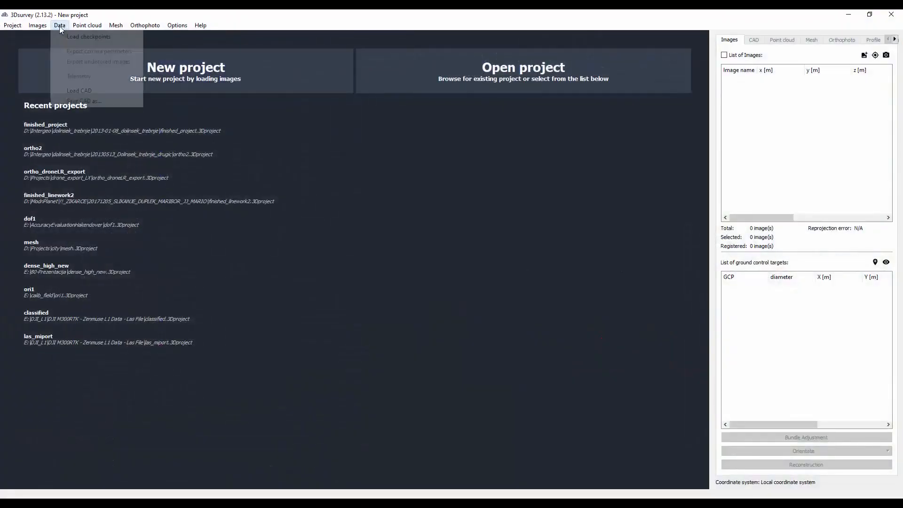
left_click(80, 92)
double_click(156, 101)
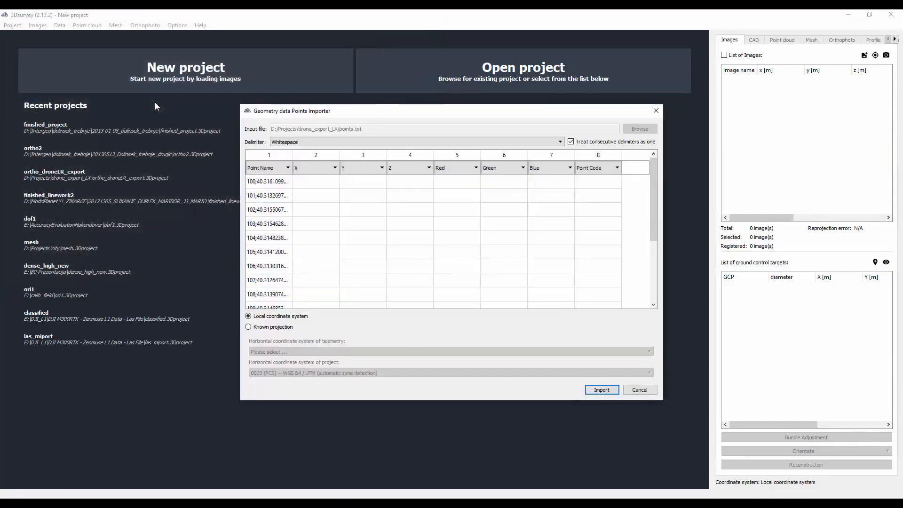
left_click(354, 142)
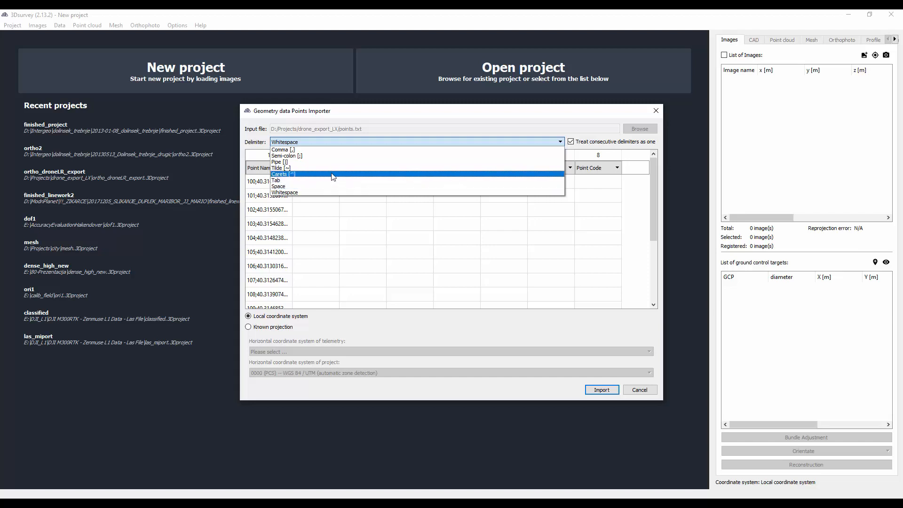
left_click(324, 155)
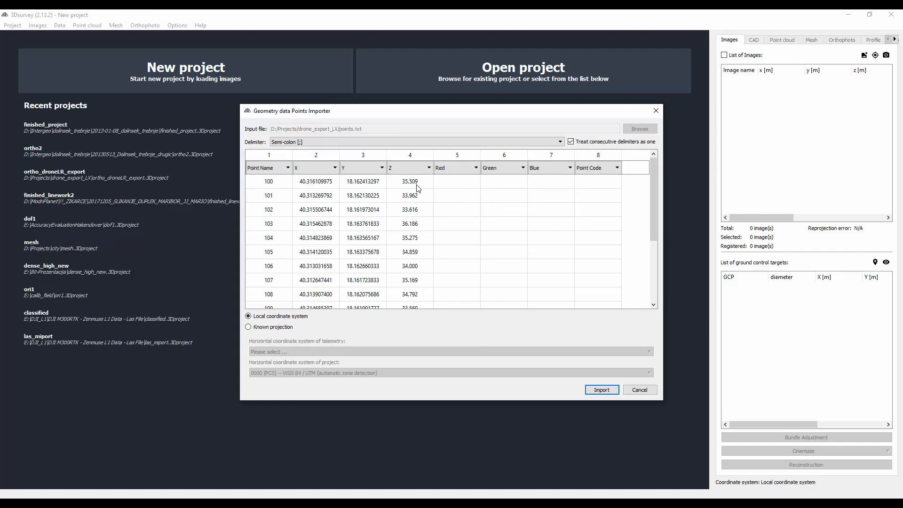
Step: Set the import to a known projection with EPSG:4326 WGS 84 as the telemetry's horizontal coordinate system
left_click(248, 327)
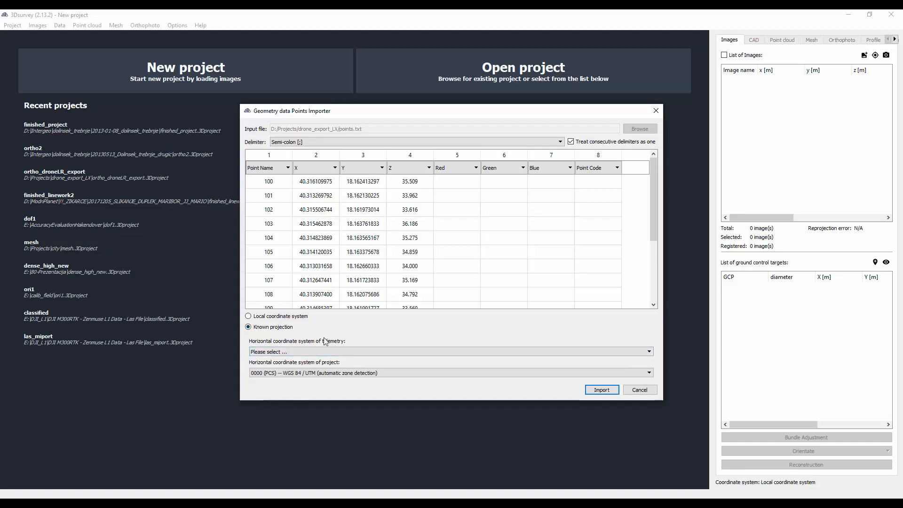
left_click(295, 352)
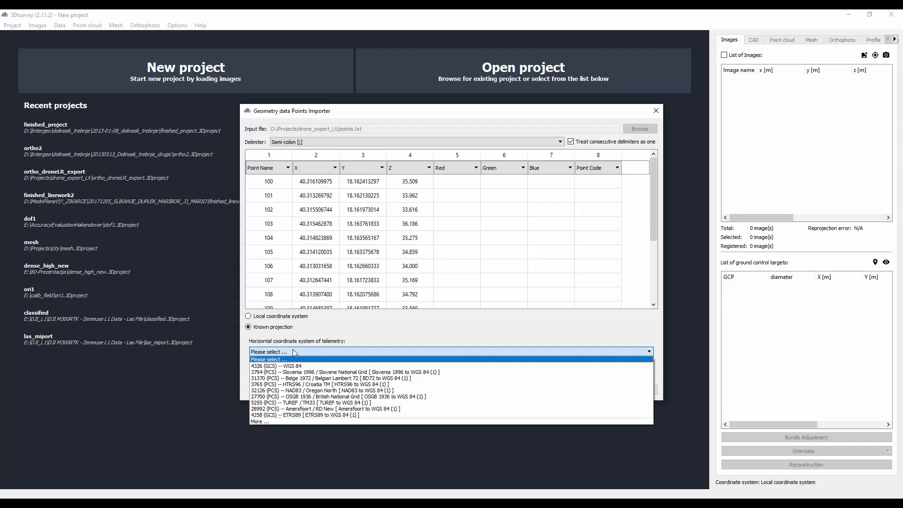
left_click(289, 420)
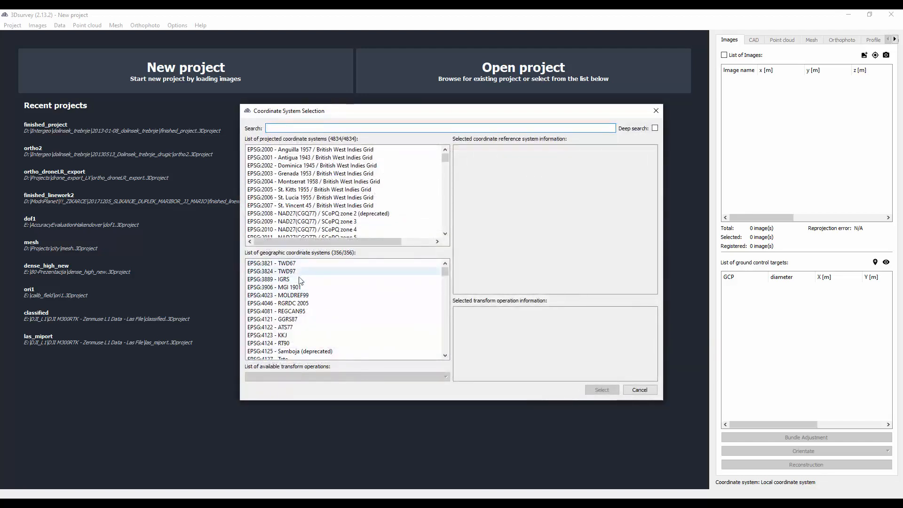
left_click(313, 129)
type("wgs")
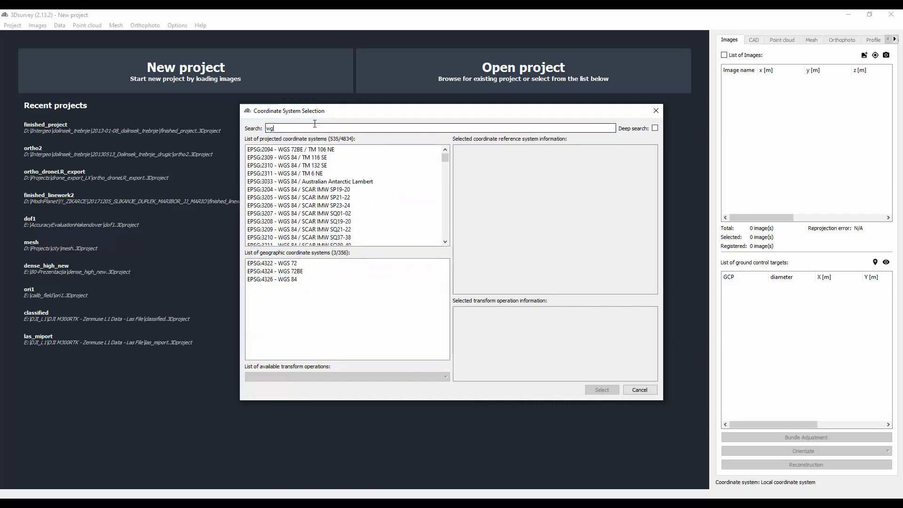
left_click(291, 281)
double_click(281, 279)
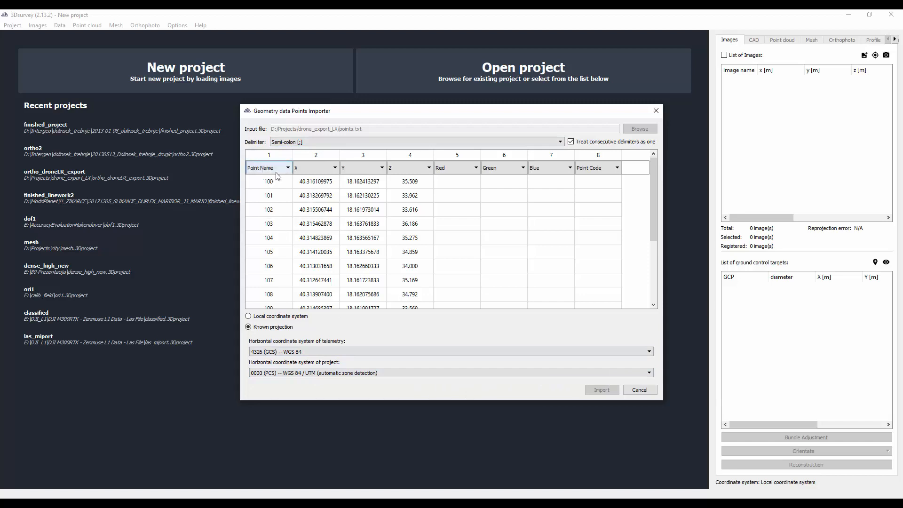
Step: Assign columns 2, 3 and 4 to Latitude, Longitude and Altitude, and import the points
left_click(321, 172)
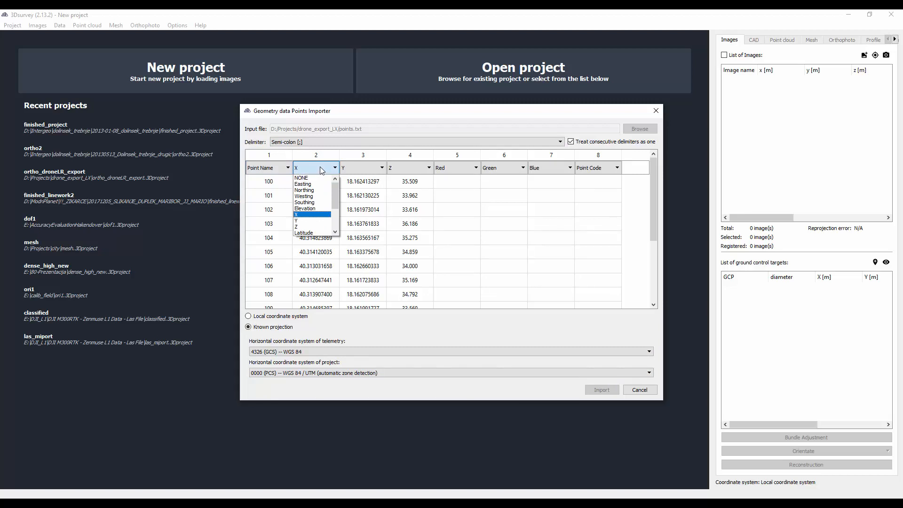
scroll(339, 216, "down", 3)
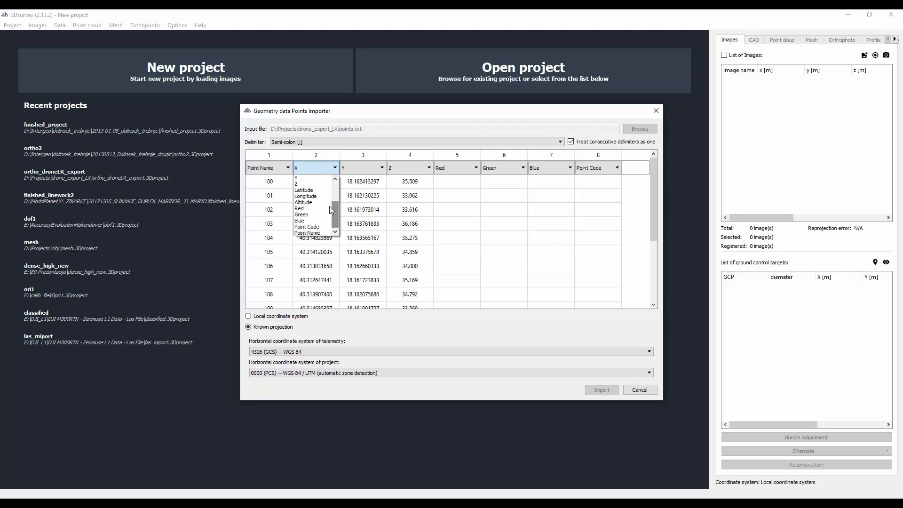
left_click(304, 190)
left_click(363, 169)
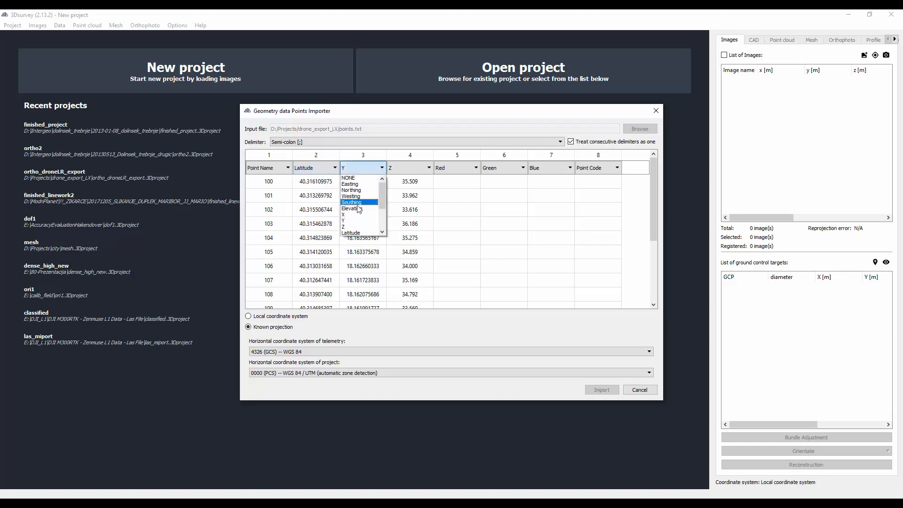
scroll(358, 209, "down", 2)
left_click(359, 201)
left_click(403, 168)
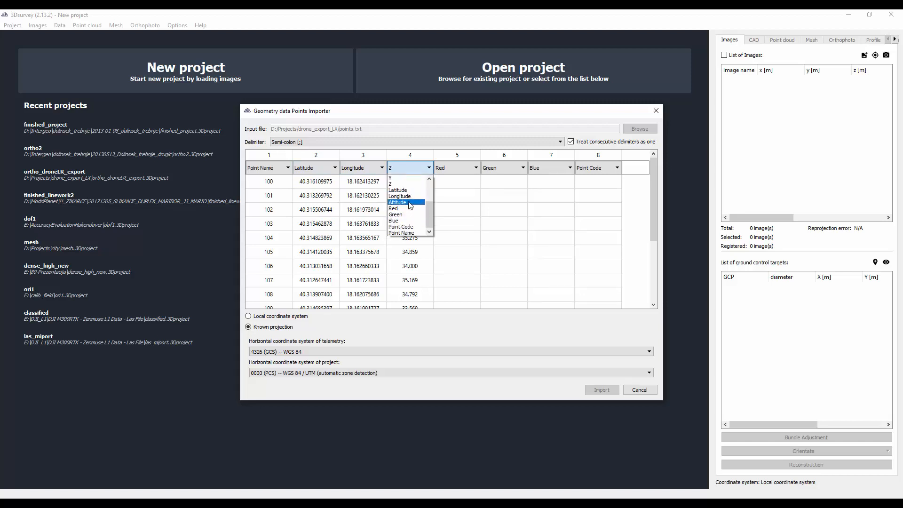
left_click(410, 206)
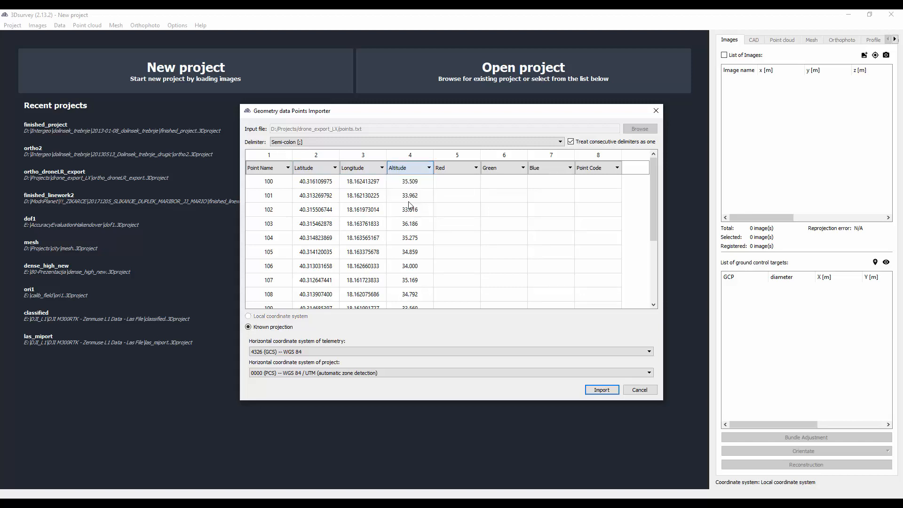
left_click(602, 390)
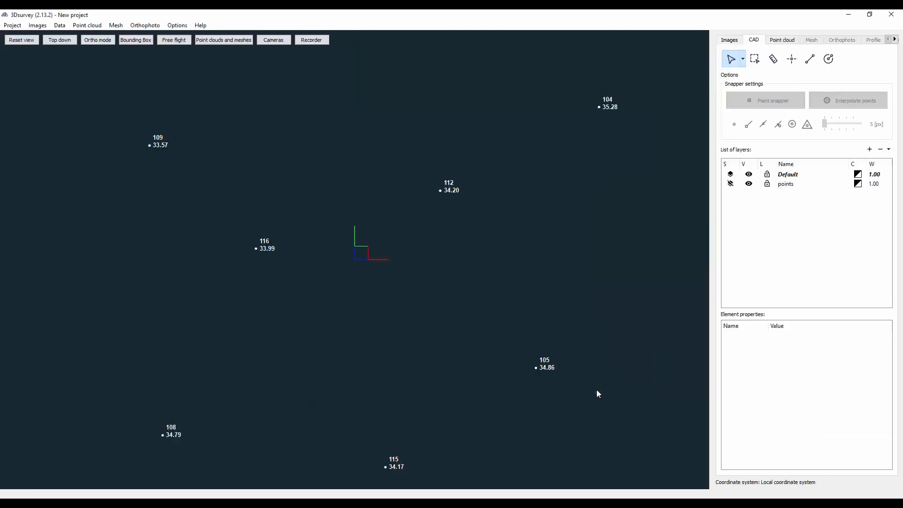
Step: Save the imported points as points_utm.txt in the drone_export_LX folder, space-separated with 3 decimal places
scroll(594, 377, "down", 3)
left_click_drag(359, 317, 373, 239)
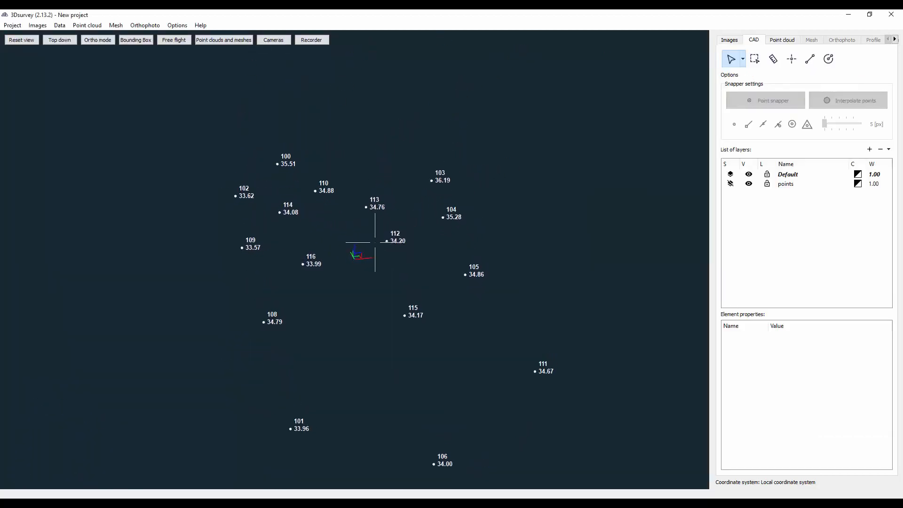
left_click(60, 27)
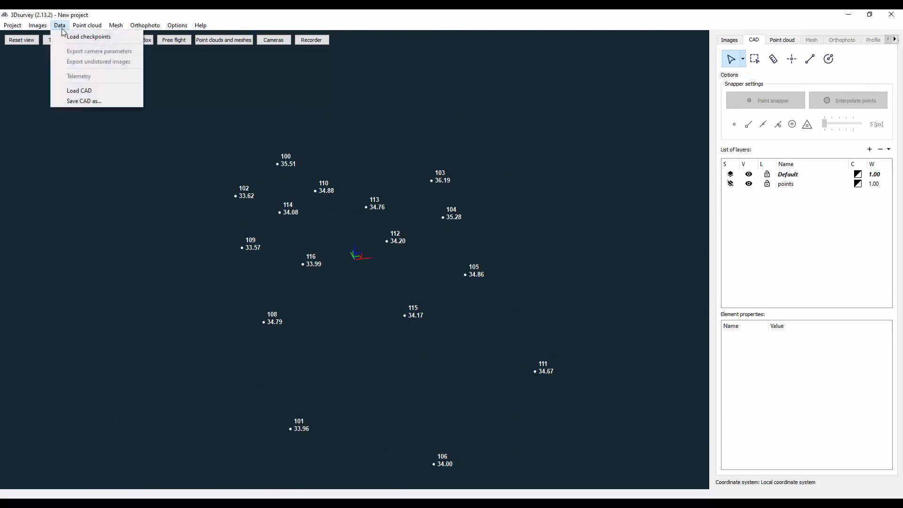
left_click(84, 102)
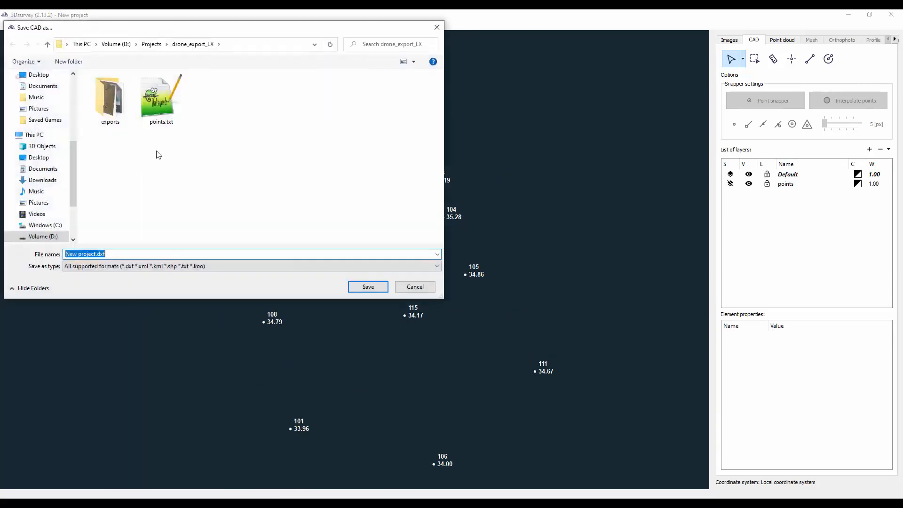
left_click(161, 115)
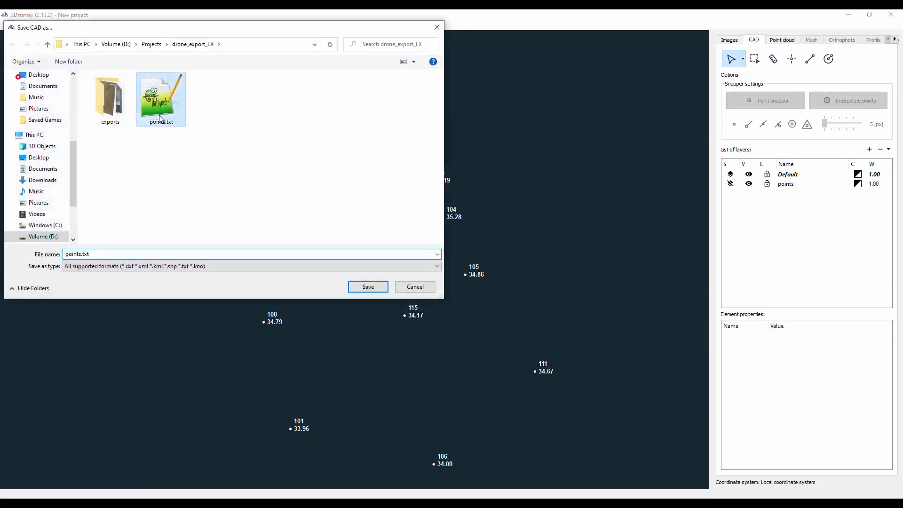
left_click(78, 254)
type("_utm")
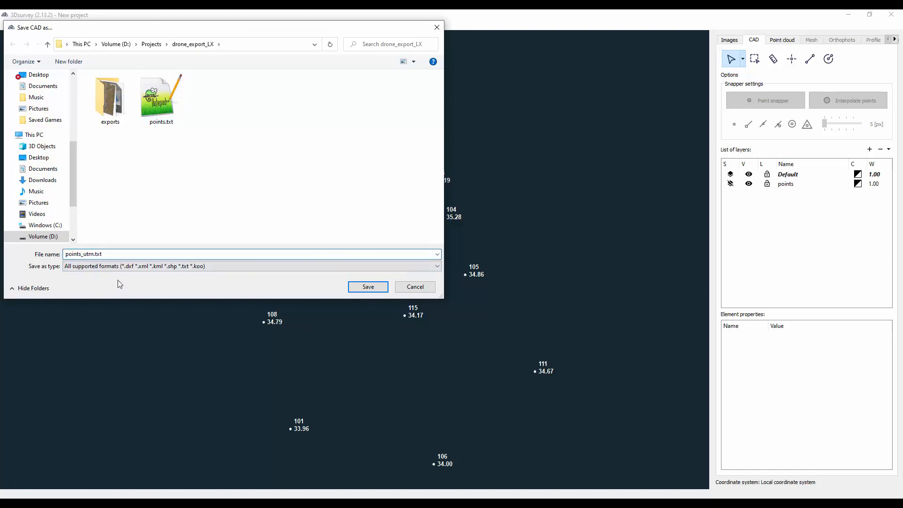
key("Return")
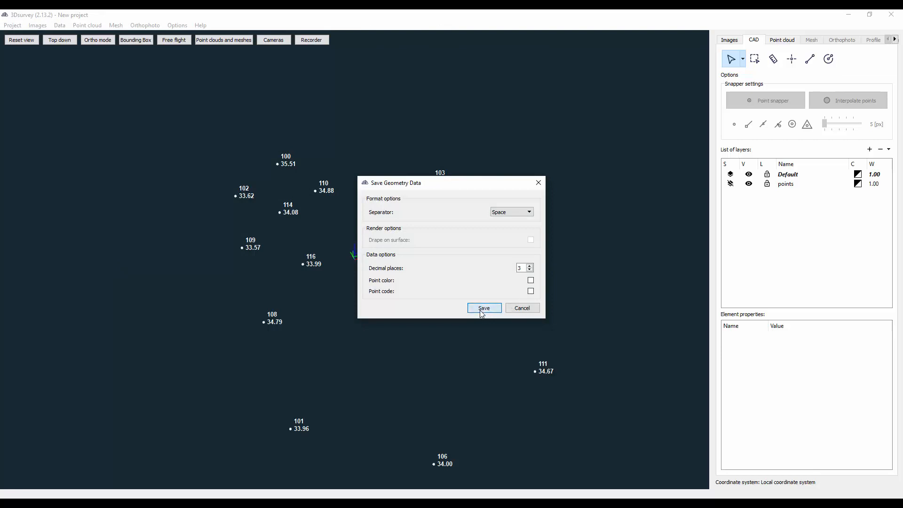
left_click(482, 311)
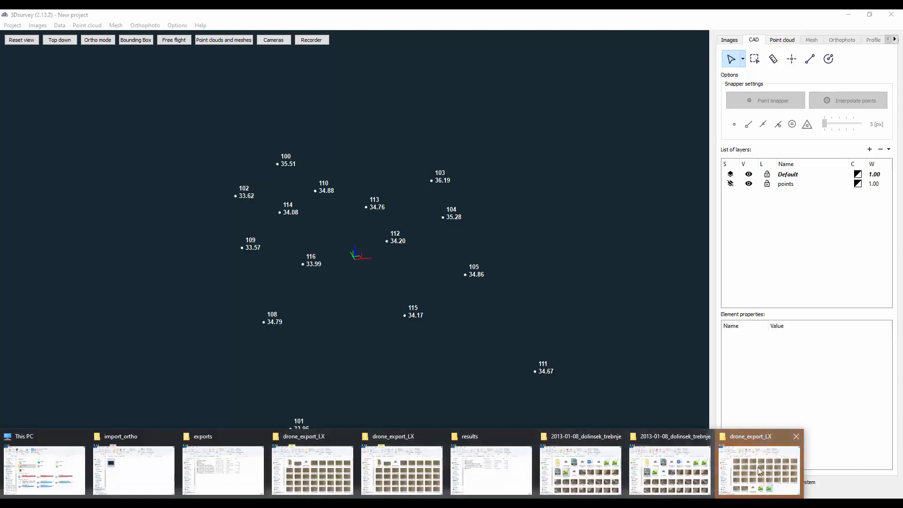
Step: Open points_utm.txt and points.txt from the drone_export_LX folder in Notepad++ and compare their coordinates
left_click(758, 464)
left_click(442, 315)
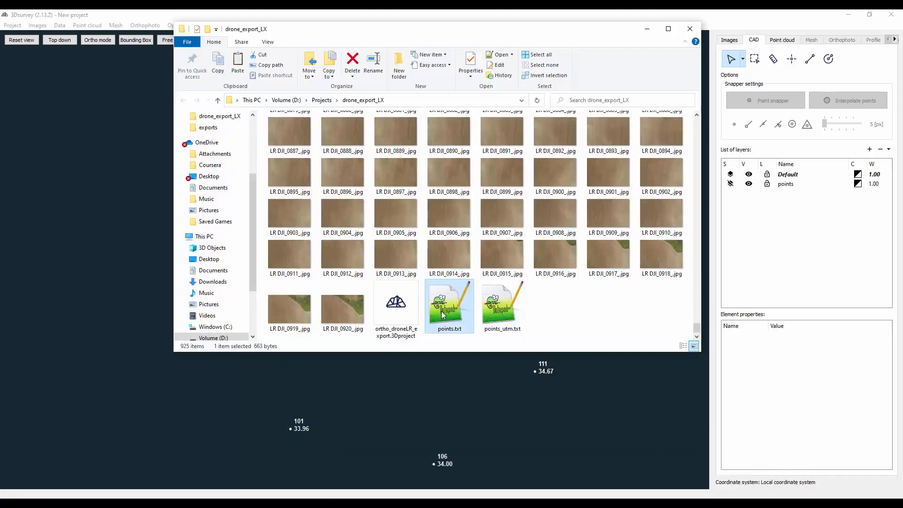
left_click(495, 311)
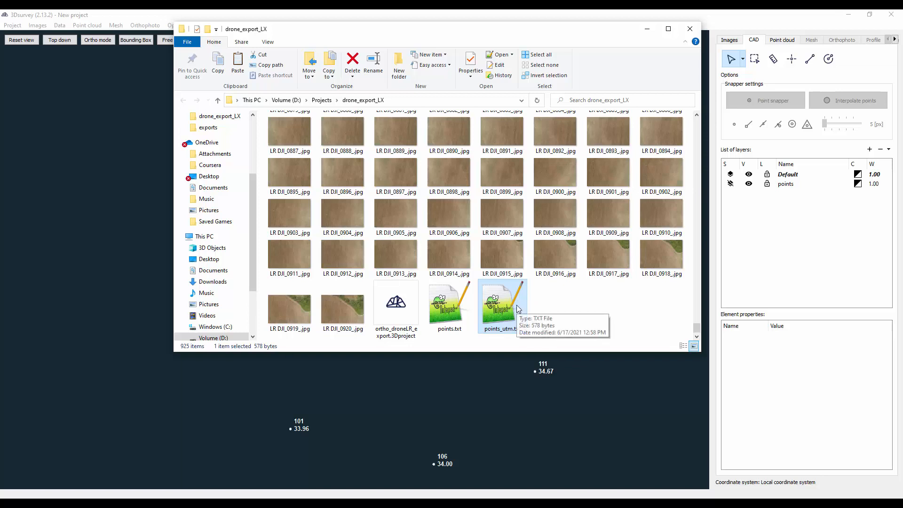
double_click(513, 307)
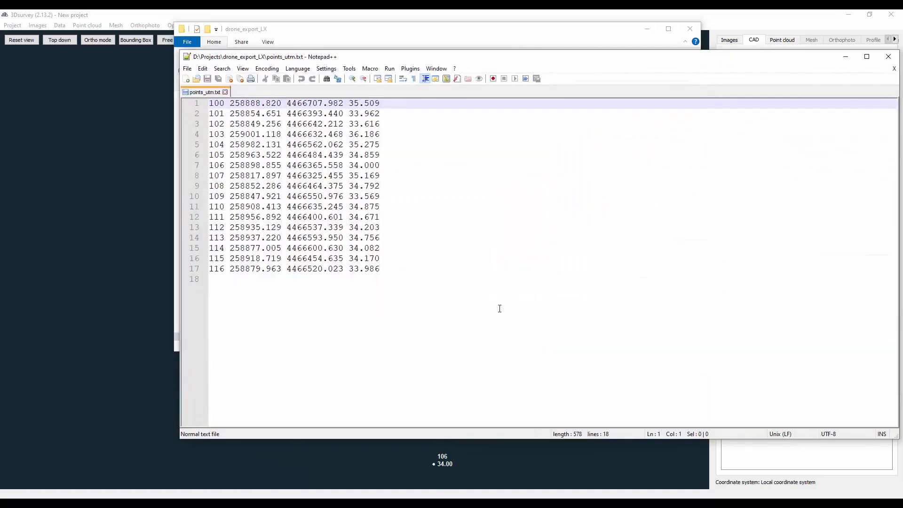
left_click(846, 58)
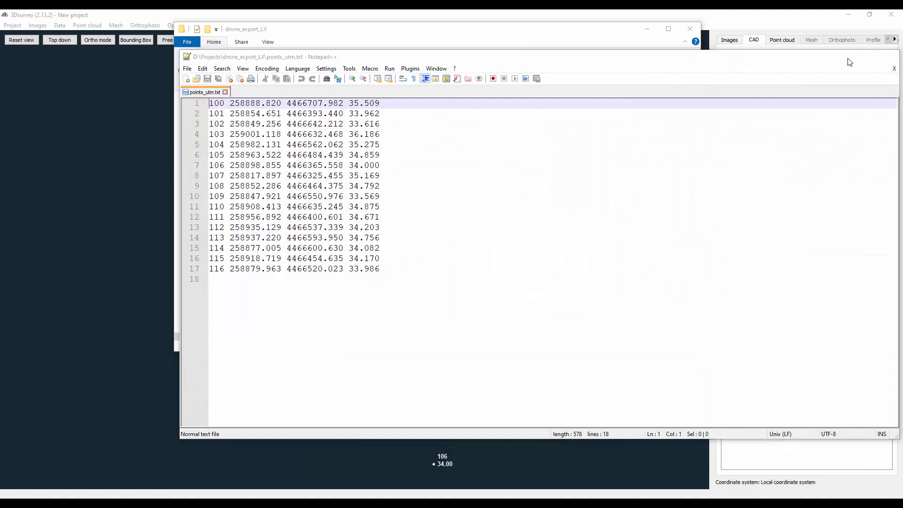
double_click(447, 299)
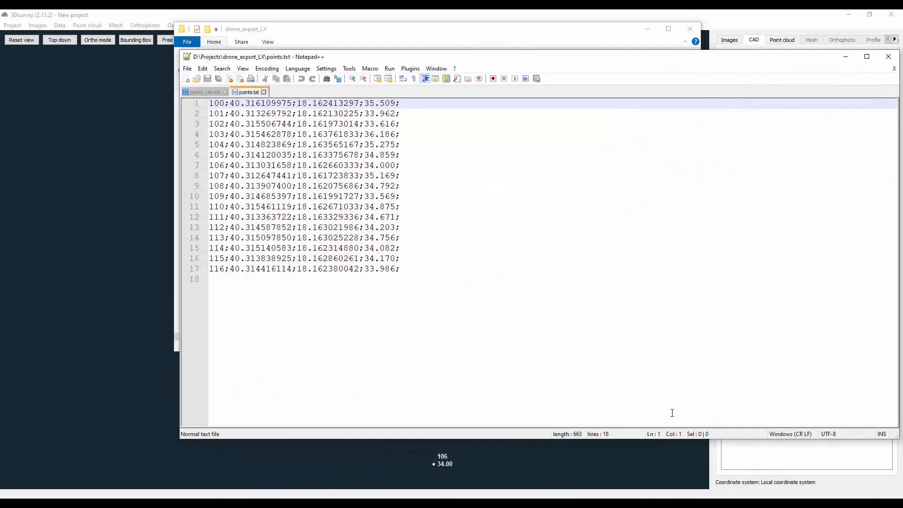
left_click(211, 92)
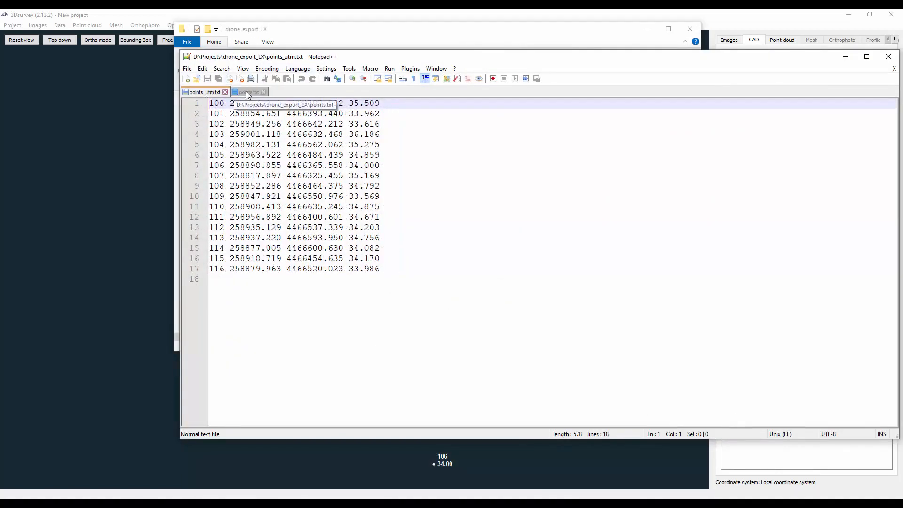
left_click(246, 91)
left_click(219, 93)
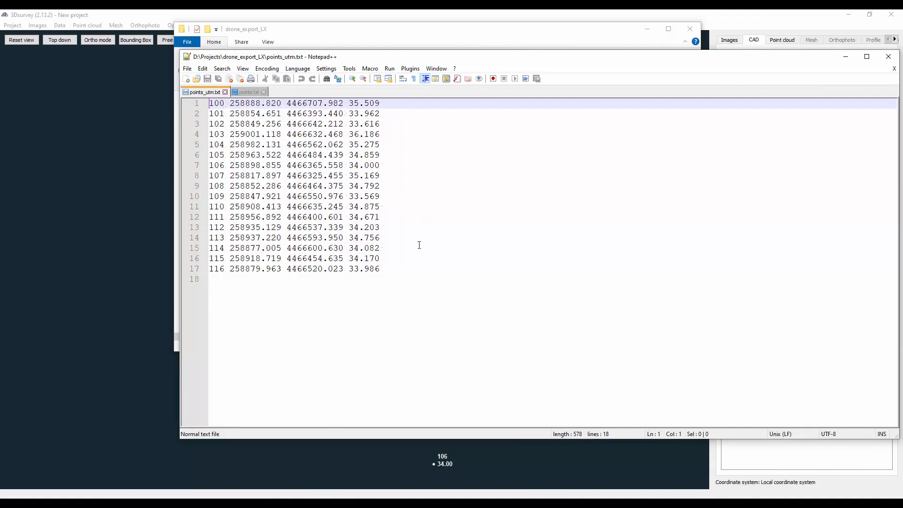